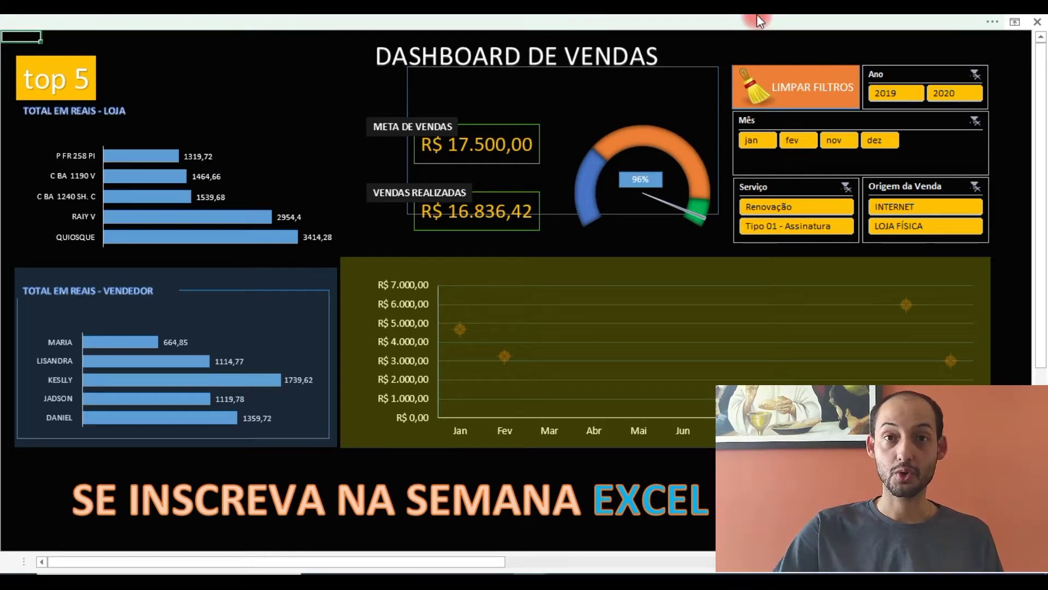
# Step: Filter the sales dashboard to the year 2019
pyautogui.click(900, 88)
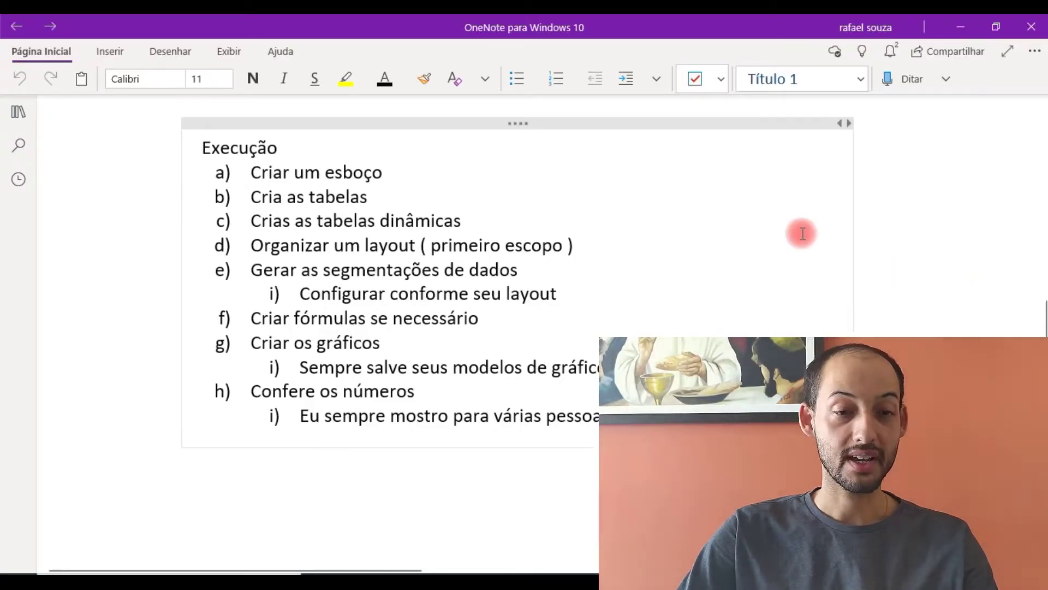
# Step: Mark items a to h of the Execução list with red arrows and clear the markings
pyautogui.moveTo(391, 169); pyautogui.dragTo(449, 138)
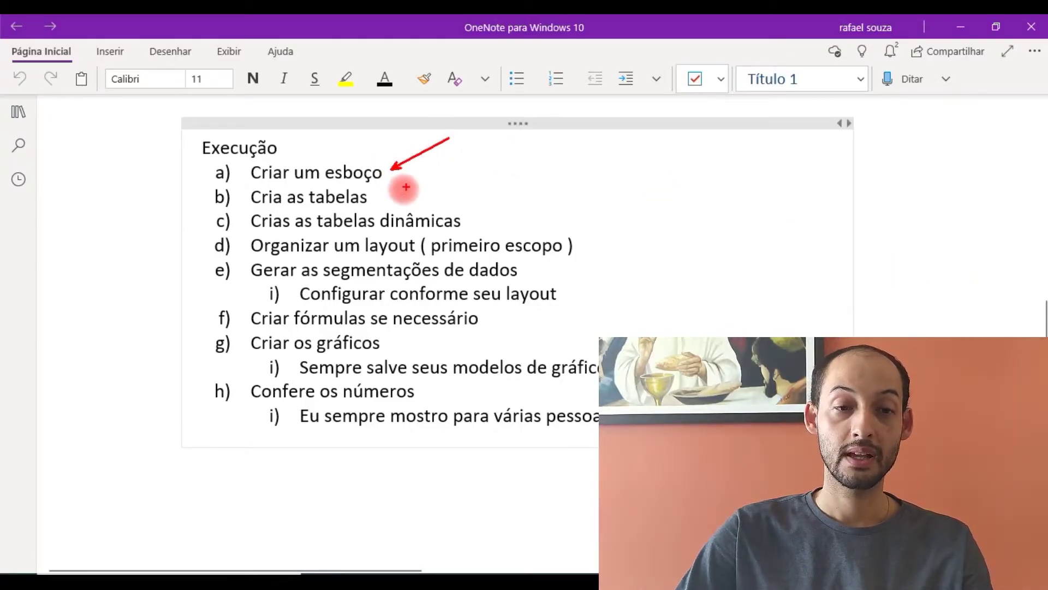
pyautogui.moveTo(386, 194); pyautogui.dragTo(436, 162)
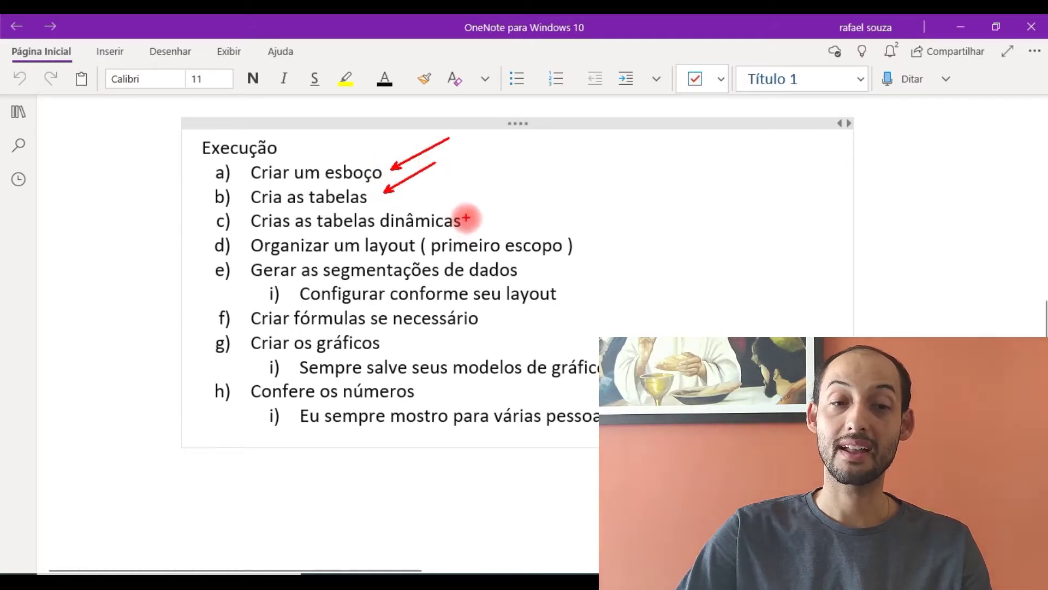
pyautogui.moveTo(473, 214); pyautogui.dragTo(528, 192)
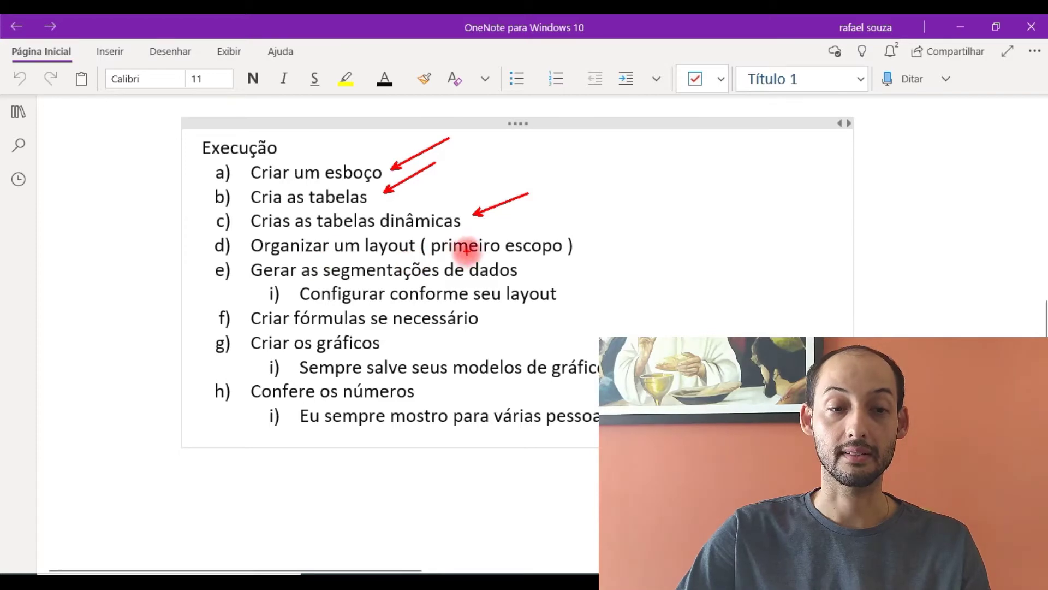
pyautogui.moveTo(589, 239); pyautogui.dragTo(636, 202)
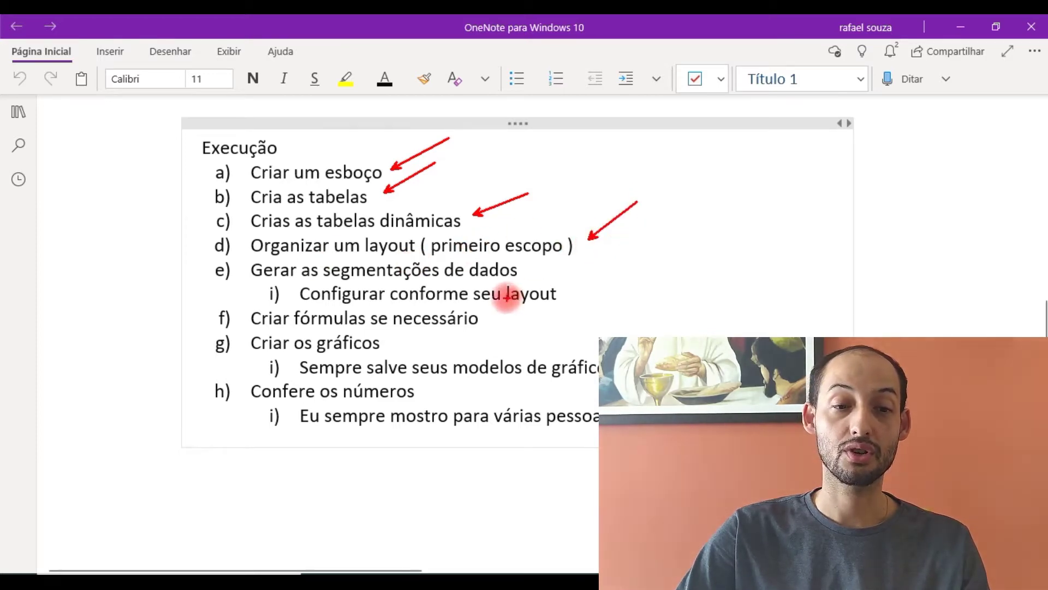
pyautogui.moveTo(531, 263); pyautogui.dragTo(585, 234)
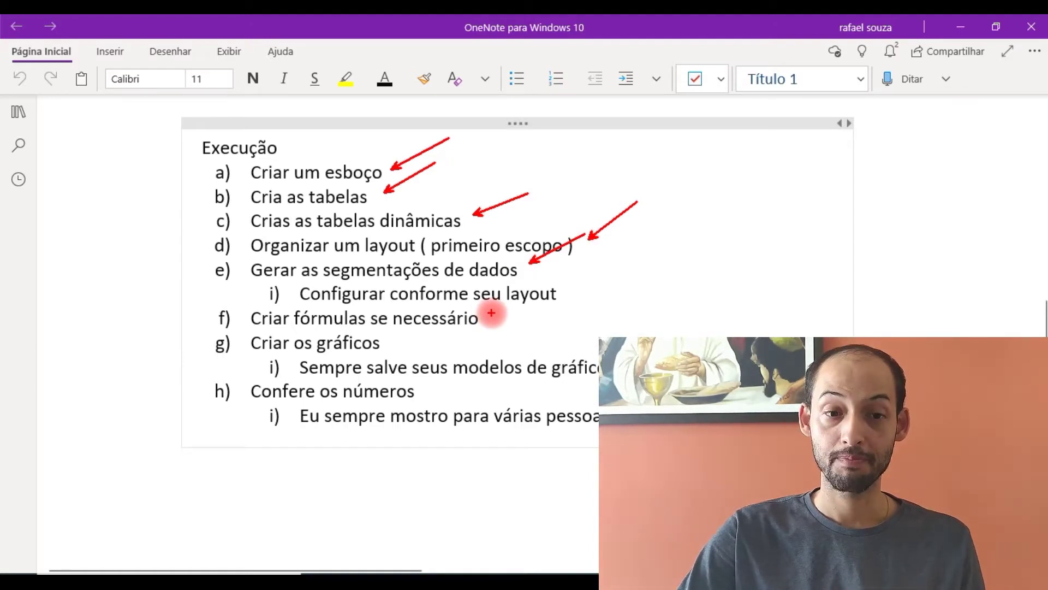
pyautogui.moveTo(483, 314); pyautogui.dragTo(473, 321)
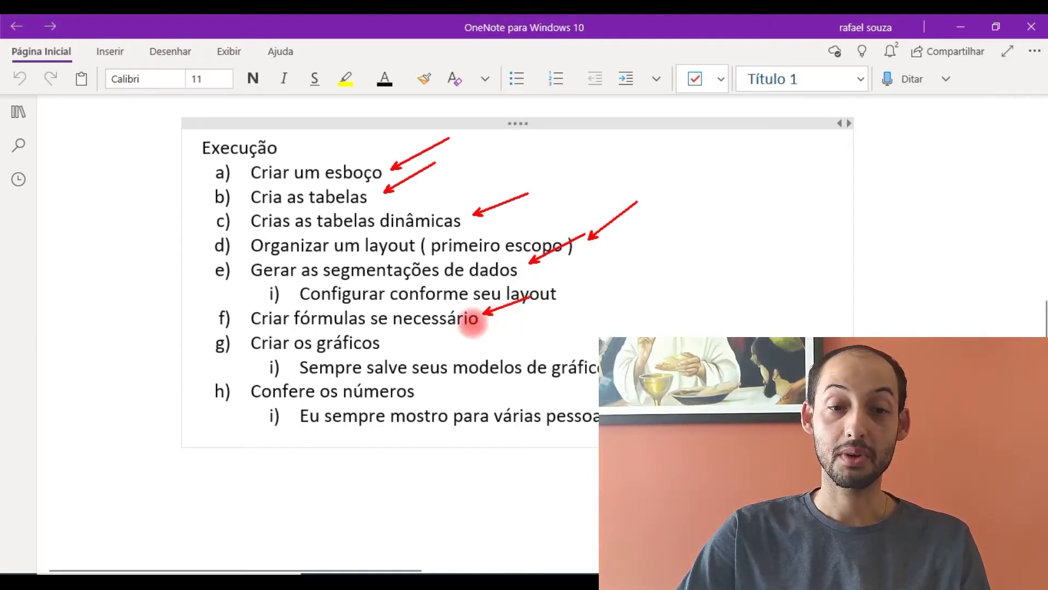
pyautogui.moveTo(393, 342); pyautogui.dragTo(552, 285)
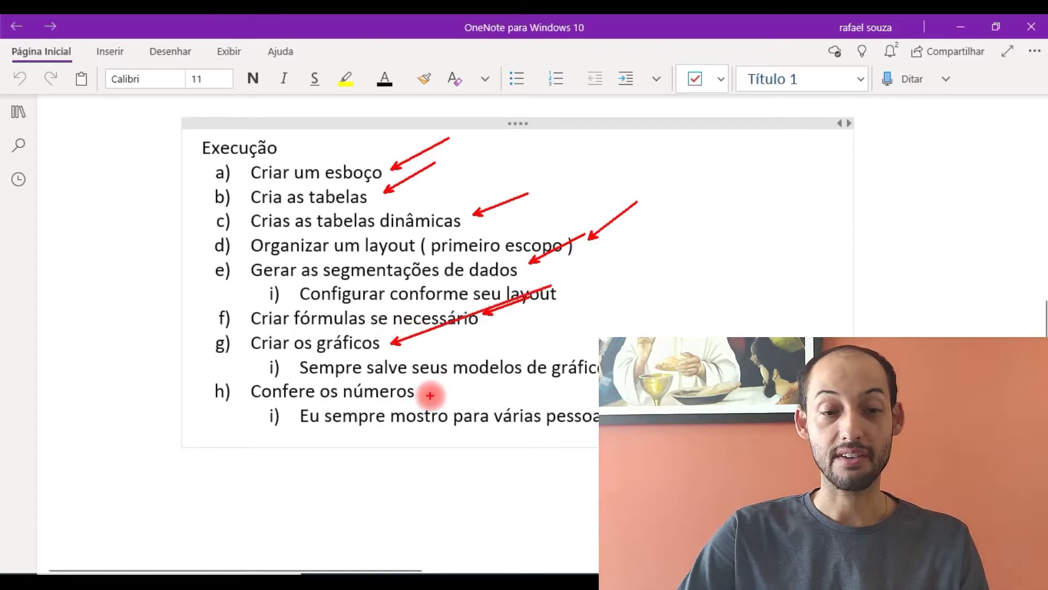
pyautogui.moveTo(429, 388); pyautogui.dragTo(509, 347)
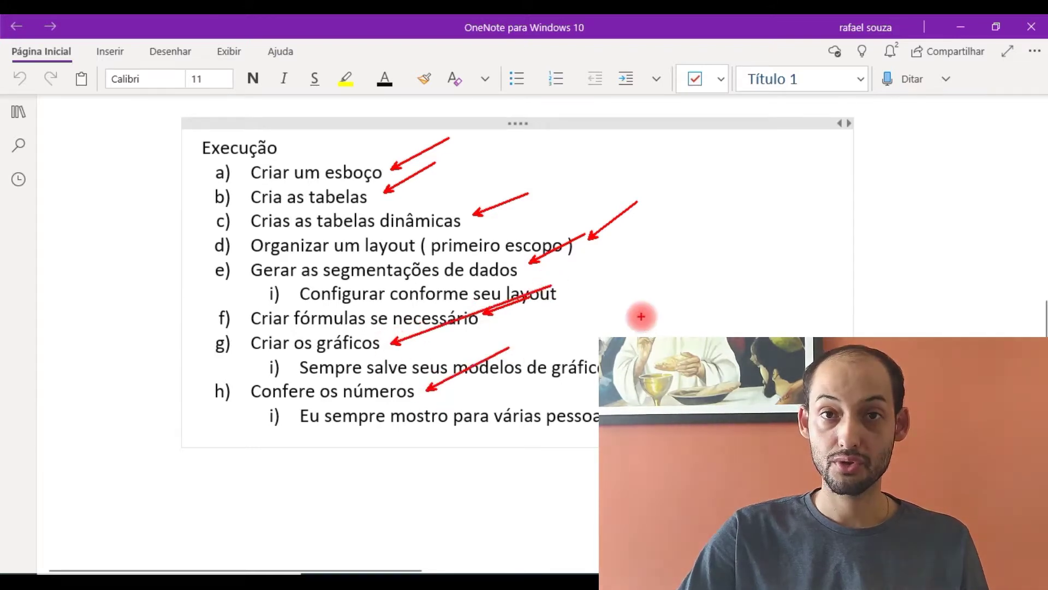
pyautogui.press('Escape')
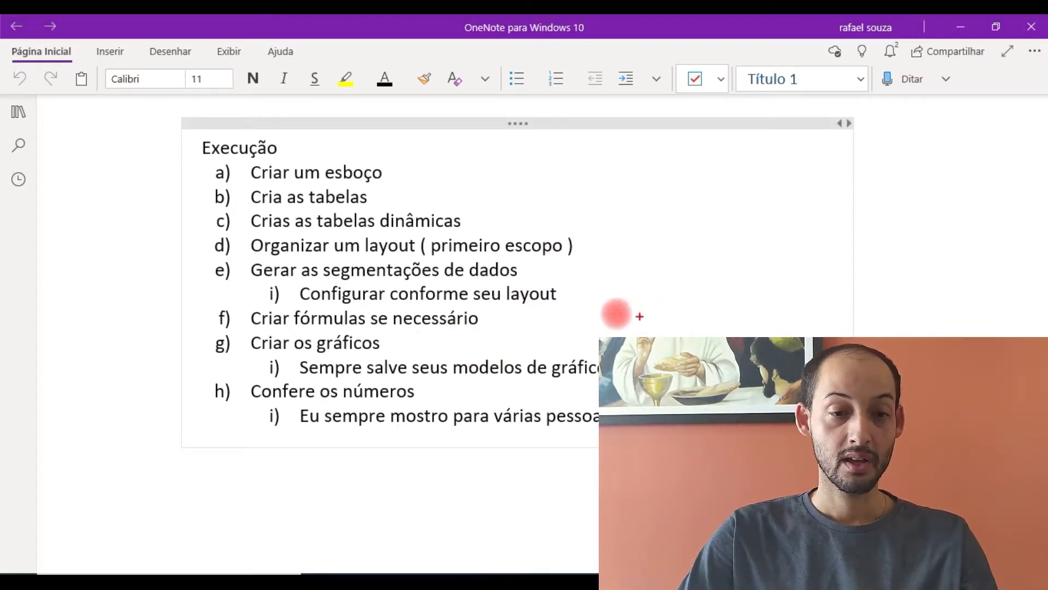
# Step: Mark the first three Execução items with red arrows and draw a box around "Criar fórmulas se necessário"
pyautogui.moveTo(390, 163); pyautogui.dragTo(422, 144)
pyautogui.moveTo(382, 196); pyautogui.dragTo(420, 182)
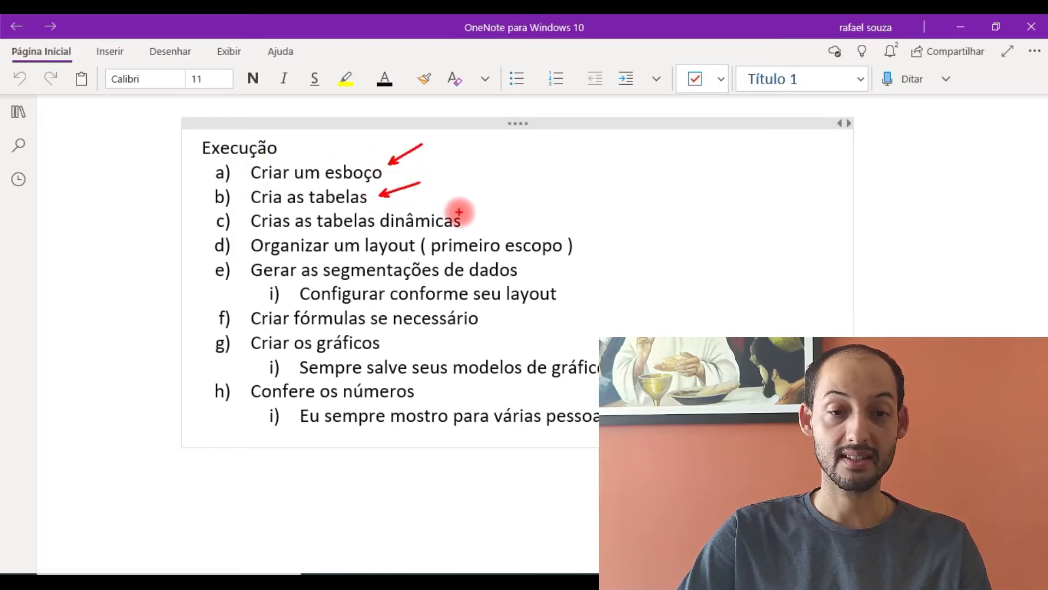
pyautogui.moveTo(464, 213); pyautogui.dragTo(497, 192)
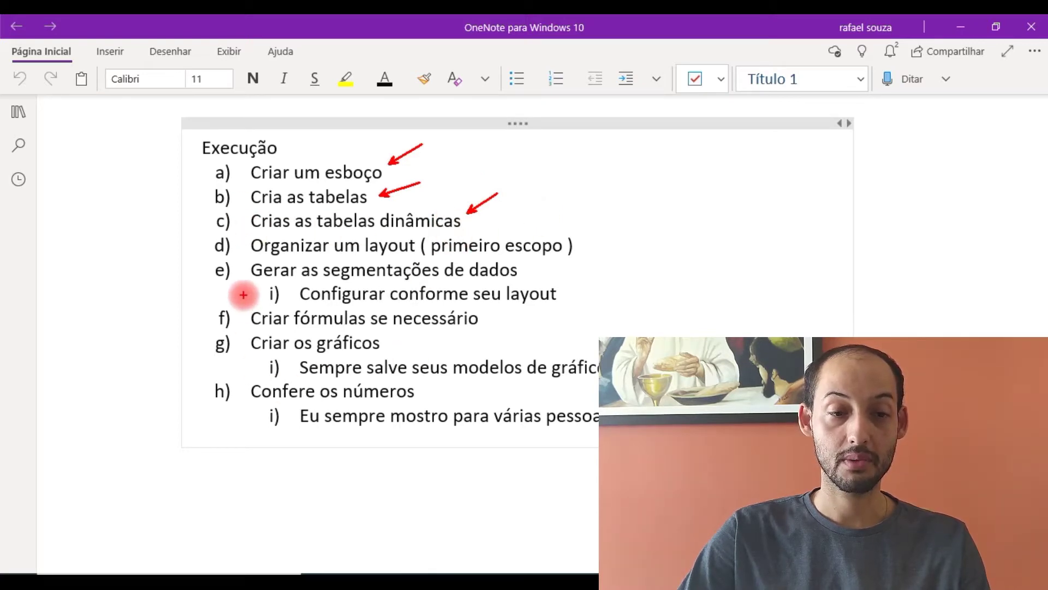
pyautogui.moveTo(242, 306); pyautogui.dragTo(487, 330)
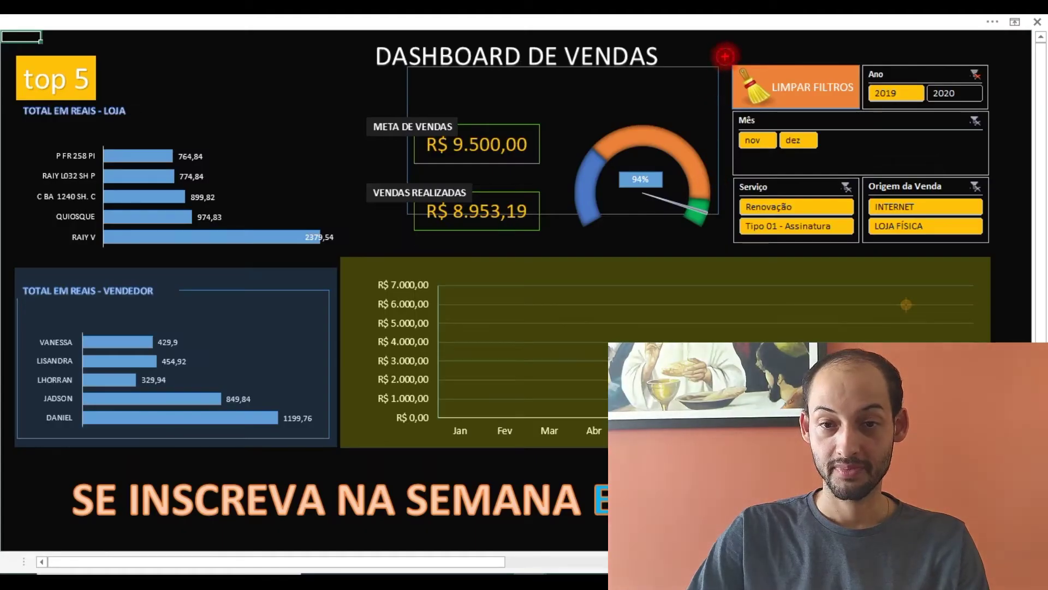
# Step: Outline each dashboard section in red, mark the monthly chart's axes and circle the slicers, clearing all annotations at the end
pyautogui.moveTo(725, 55)
pyautogui.mouseDown()
pyautogui.moveTo(872, 177)
pyautogui.moveTo(994, 255)
pyautogui.mouseUp()
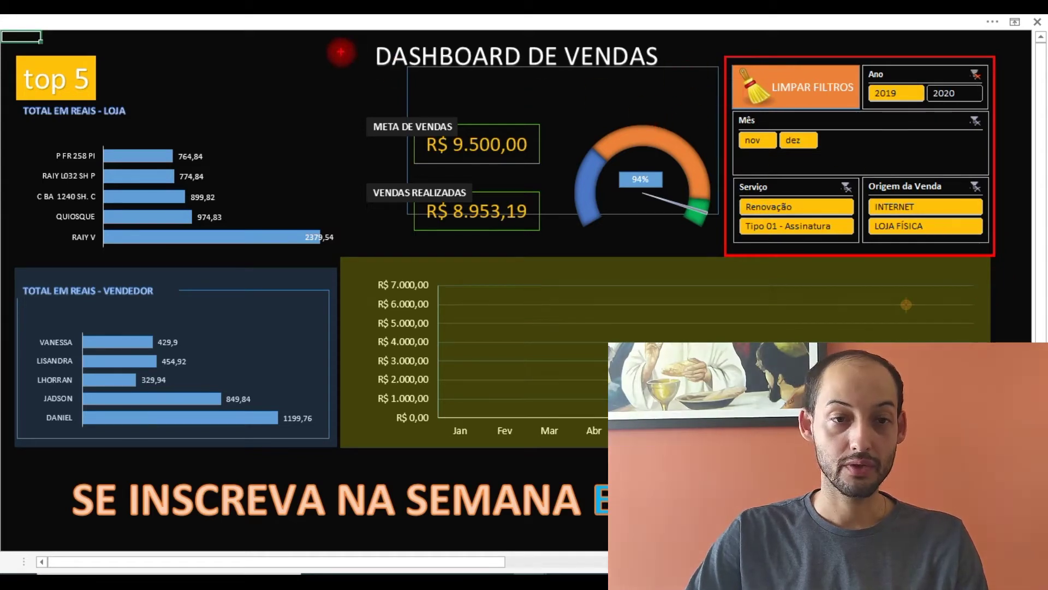
pyautogui.moveTo(346, 36)
pyautogui.mouseDown()
pyautogui.moveTo(557, 173)
pyautogui.moveTo(722, 245)
pyautogui.mouseUp()
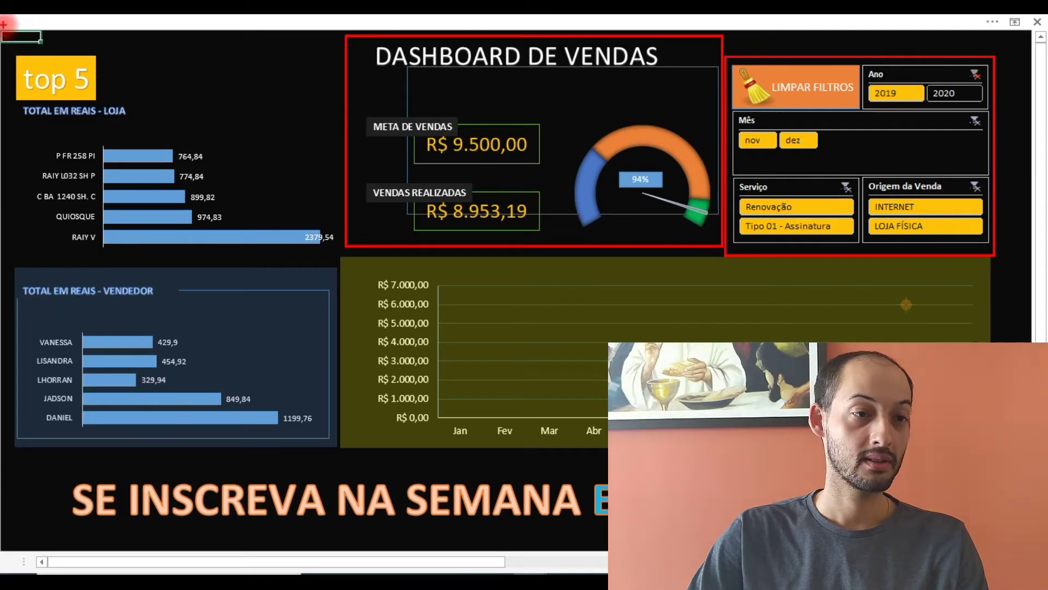
pyautogui.moveTo(2, 34)
pyautogui.mouseDown()
pyautogui.moveTo(277, 157)
pyautogui.moveTo(352, 251)
pyautogui.moveTo(343, 254)
pyautogui.mouseUp()
pyautogui.moveTo(3, 258)
pyautogui.mouseDown()
pyautogui.moveTo(218, 275)
pyautogui.moveTo(313, 382)
pyautogui.moveTo(339, 453)
pyautogui.mouseUp()
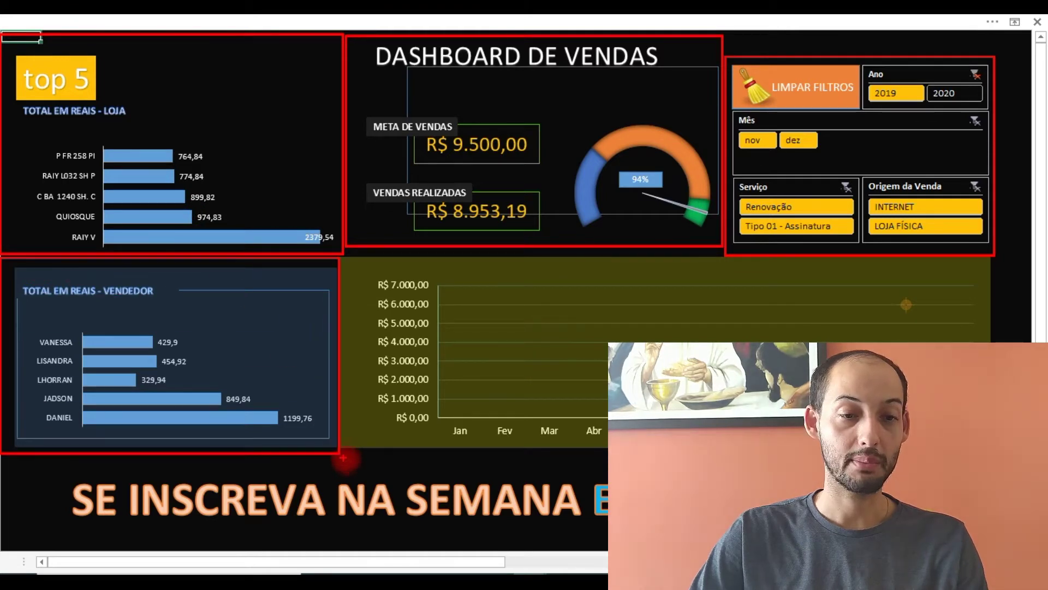
pyautogui.moveTo(348, 254); pyautogui.dragTo(997, 448)
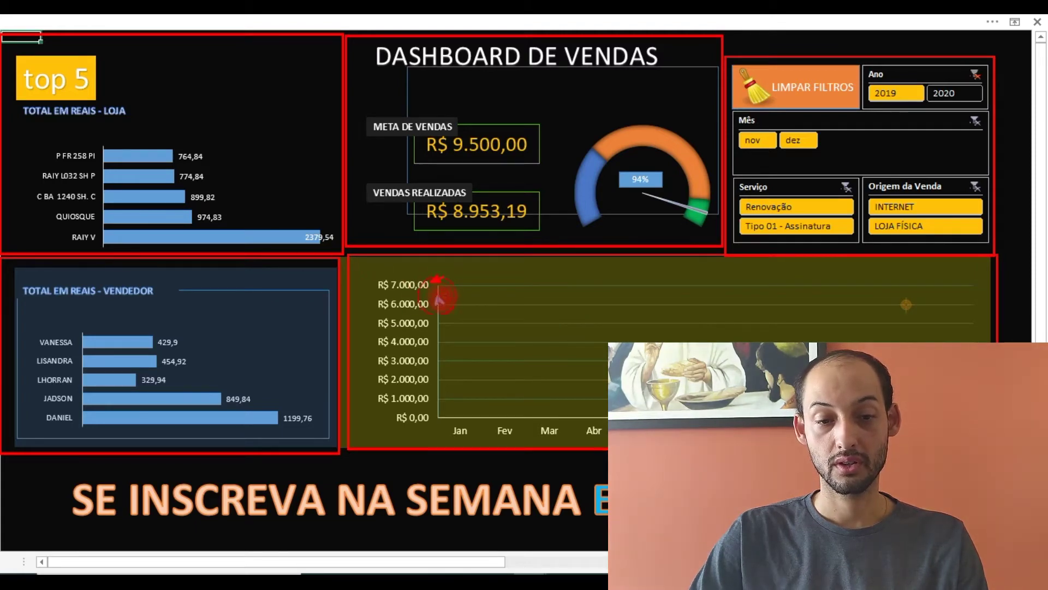
pyautogui.moveTo(502, 408); pyautogui.dragTo(518, 369)
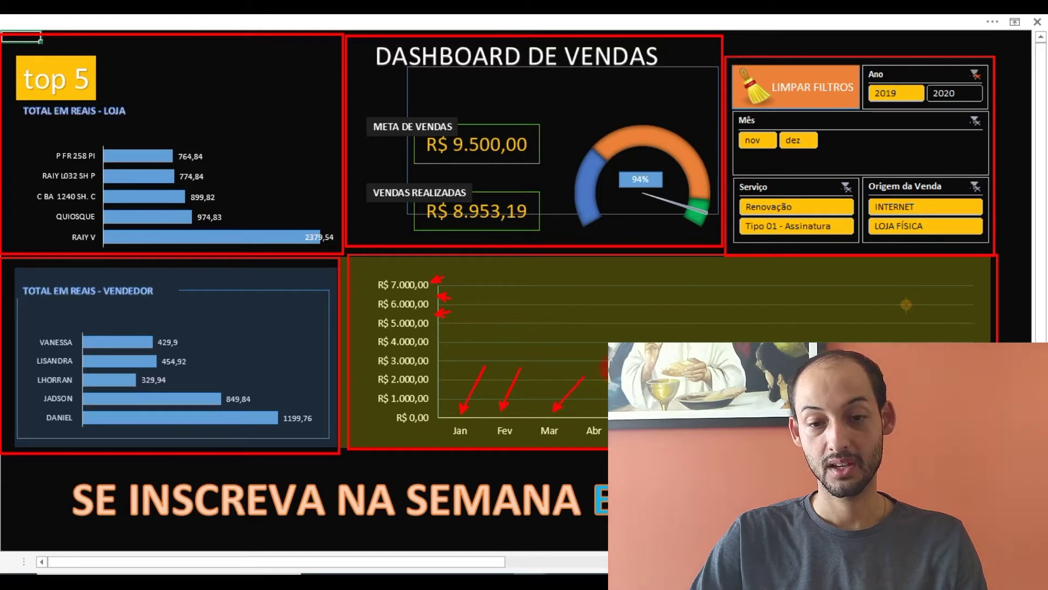
pyautogui.moveTo(928, 47)
pyautogui.mouseDown()
pyautogui.moveTo(819, 48)
pyautogui.moveTo(743, 246)
pyautogui.moveTo(1004, 180)
pyautogui.moveTo(883, 30)
pyautogui.mouseUp()
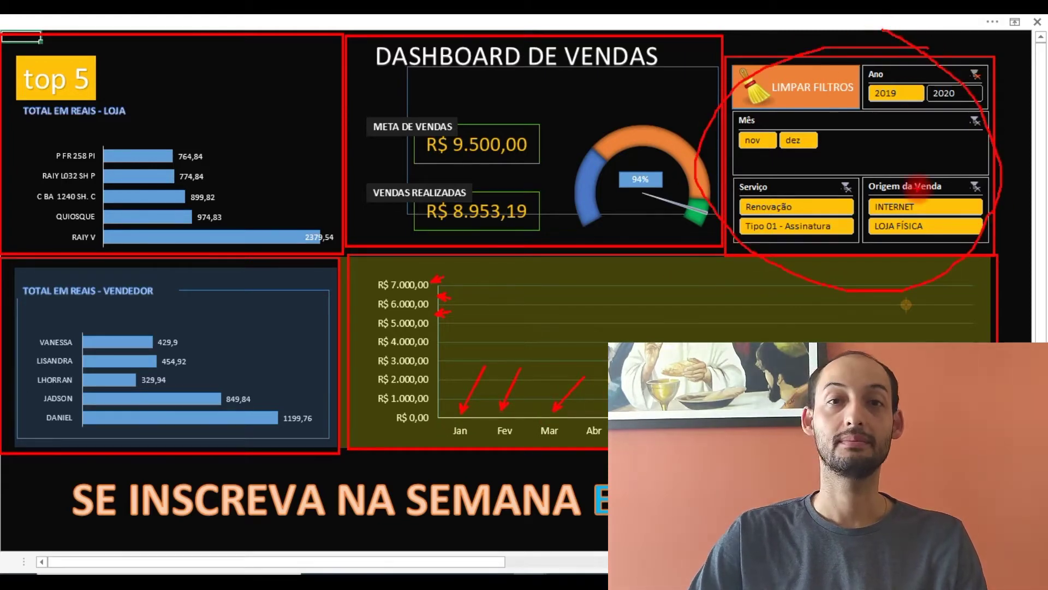
pyautogui.press('Escape')
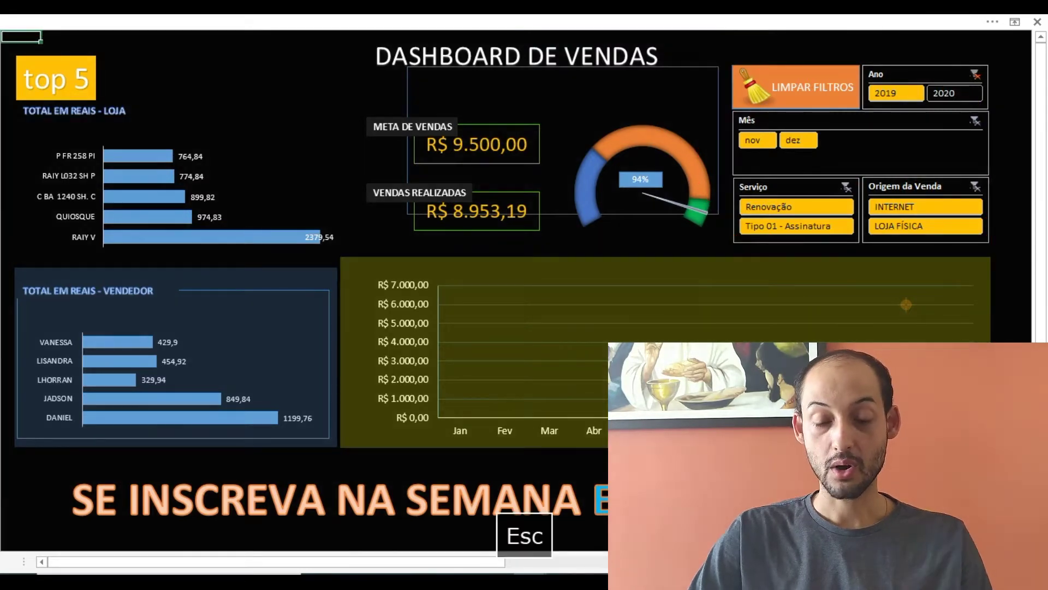
# Step: Switch to the Base de dados_Passo_01_Formatado workbook and add a new sheet named Tabela_Din
pyautogui.click(530, 581)
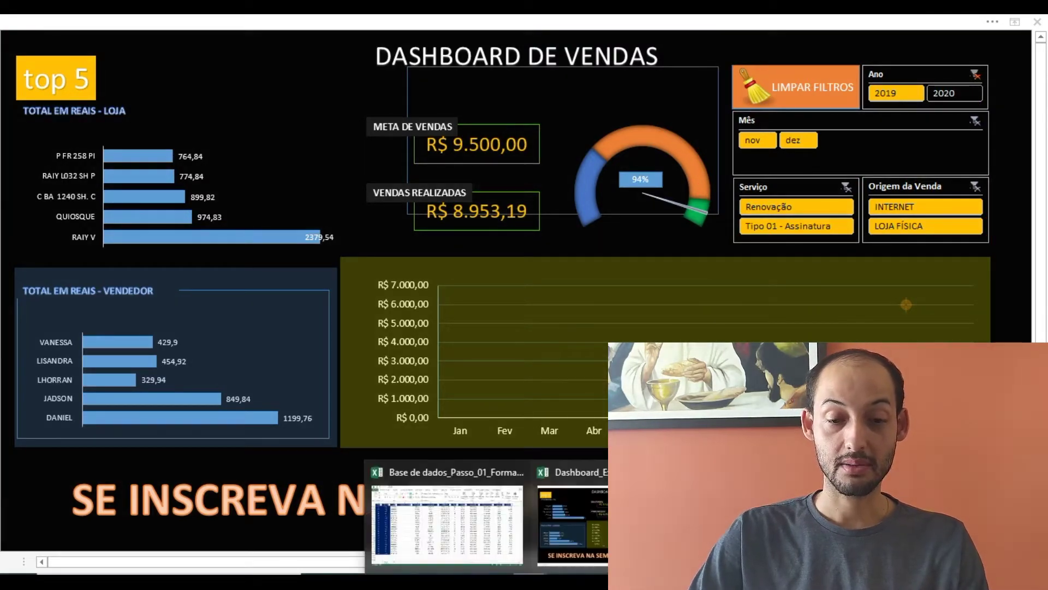
pyautogui.click(447, 524)
pyautogui.click(153, 545)
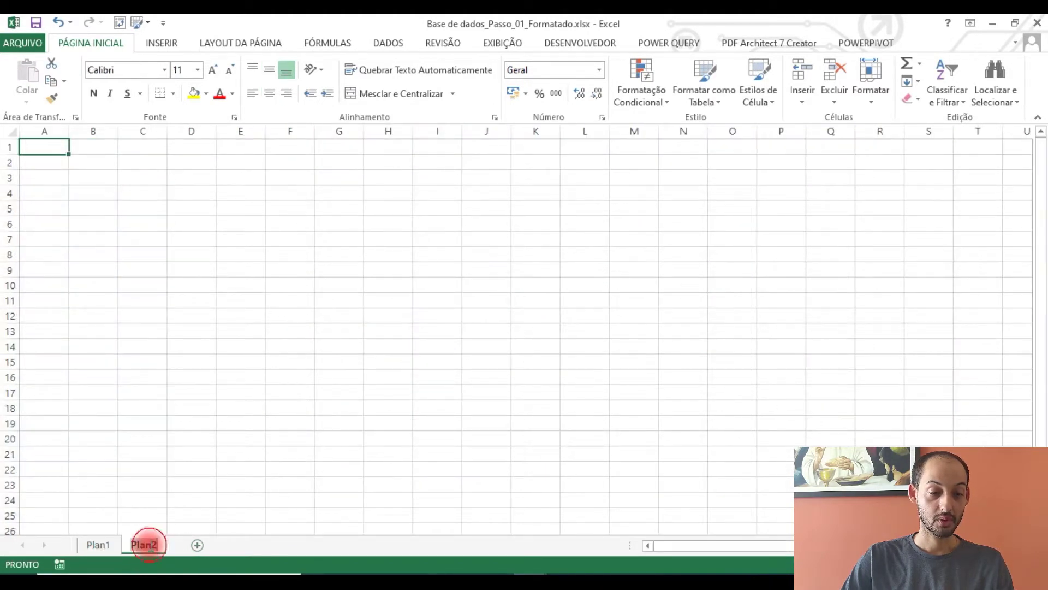
pyautogui.doubleClick(149, 544)
pyautogui.write('Tabe')
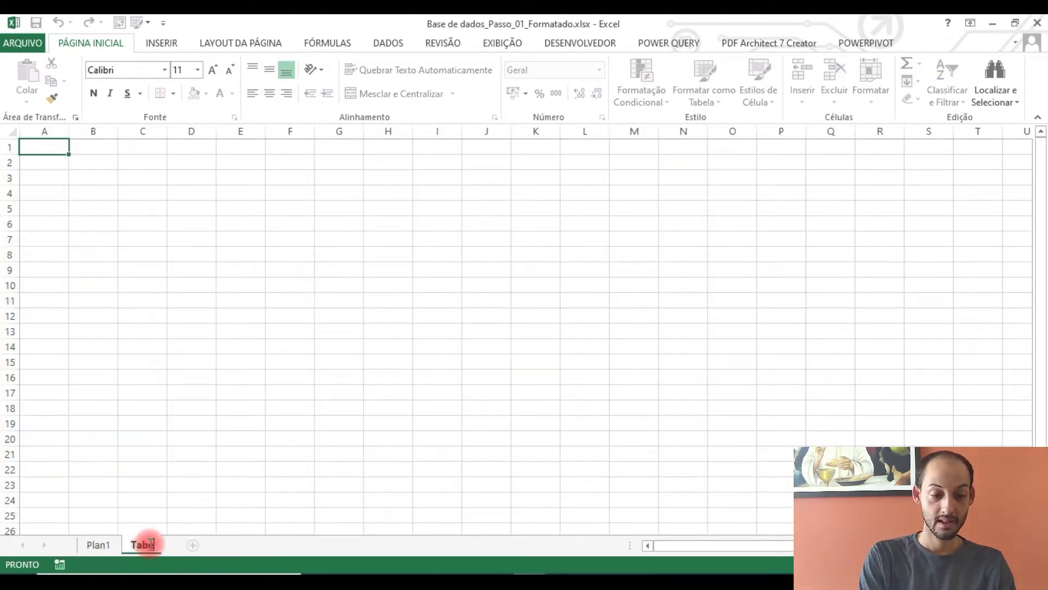
pyautogui.write('la_Din')
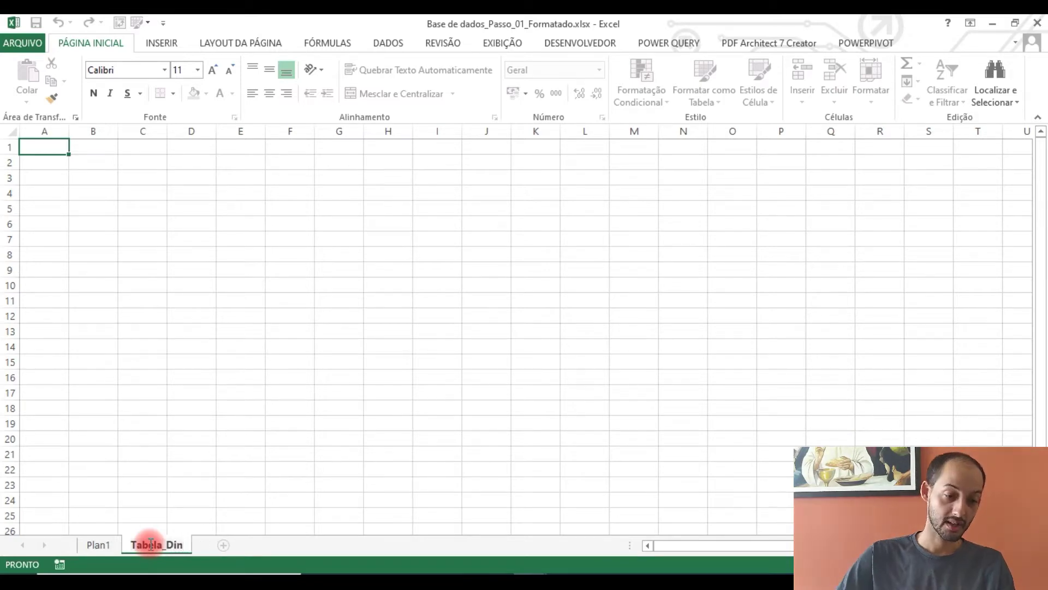
pyautogui.click(184, 470)
# Step: Add another sheet after Tabela_Din and name it DashBoard
pyautogui.click(223, 545)
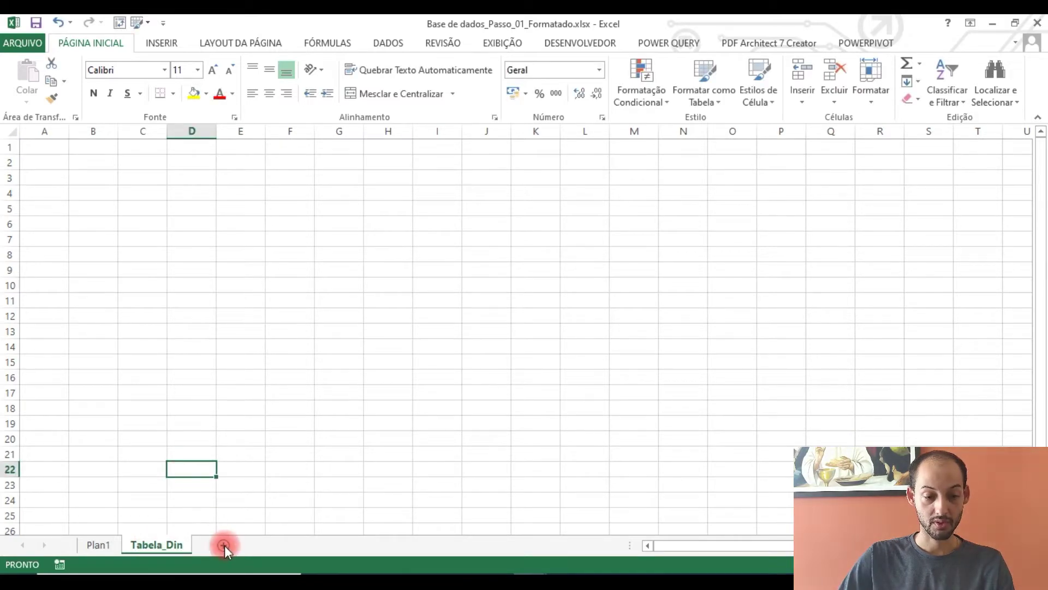
pyautogui.doubleClick(221, 544)
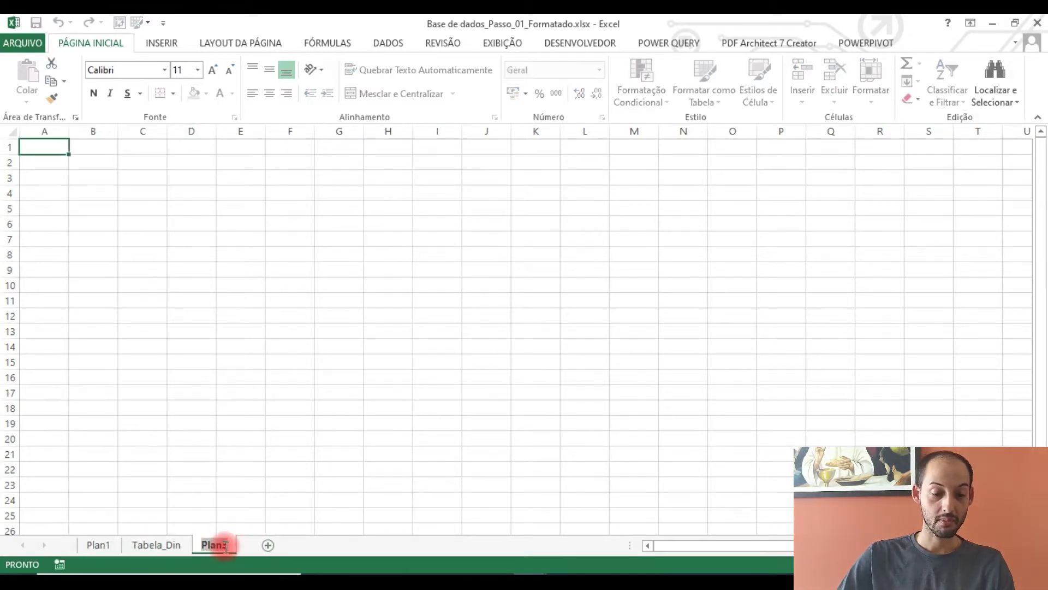
pyautogui.write('DashBoard')
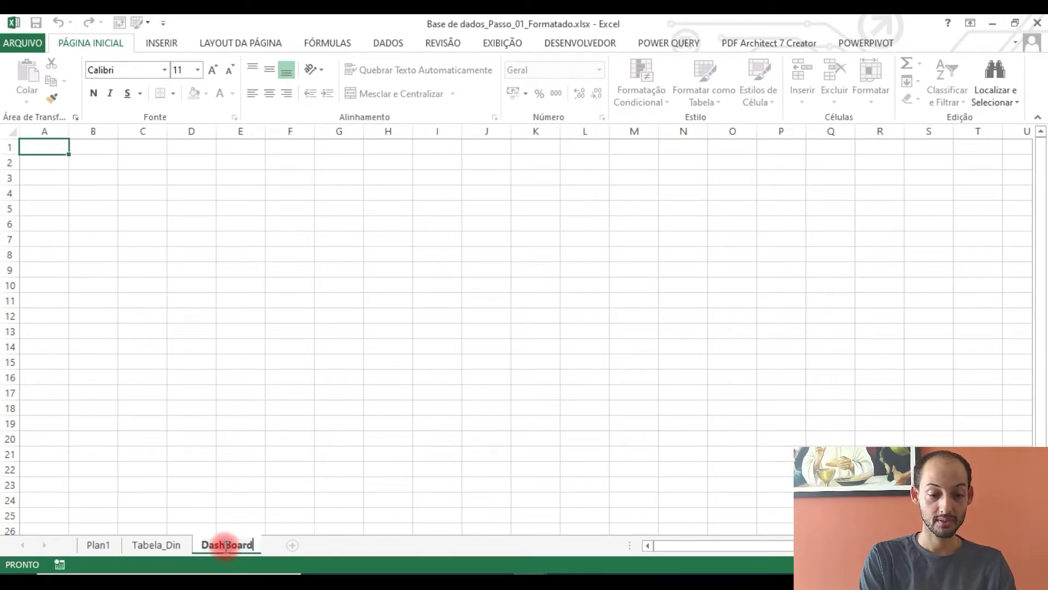
pyautogui.press('Return')
# Step: Rename the Plan1 sheet as Base_Dados
pyautogui.click(96, 545)
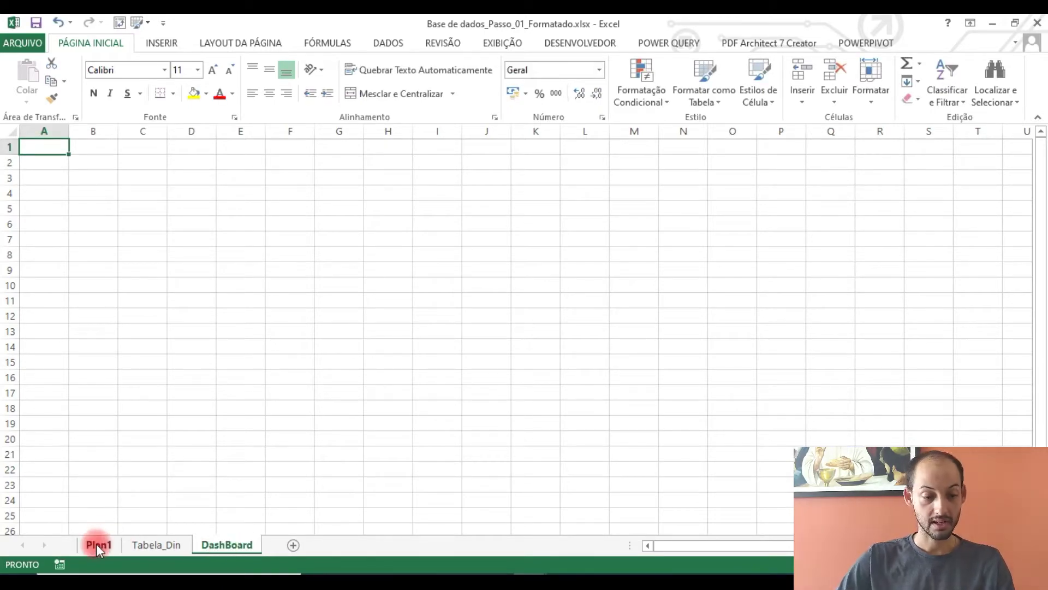
pyautogui.doubleClick(97, 545)
pyautogui.write('Base')
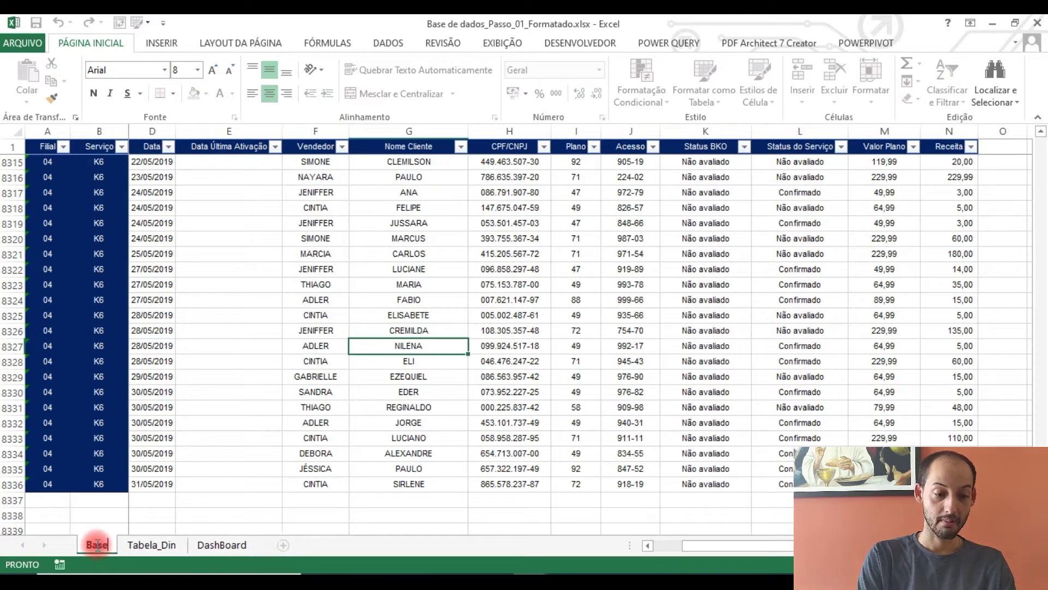
pyautogui.write('_Dados')
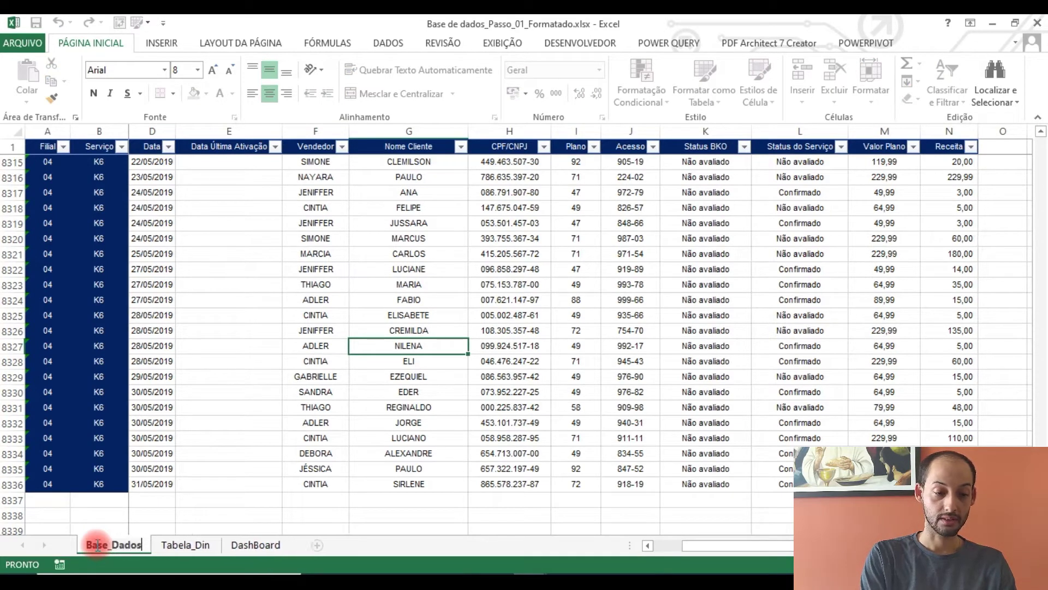
pyautogui.press('Return')
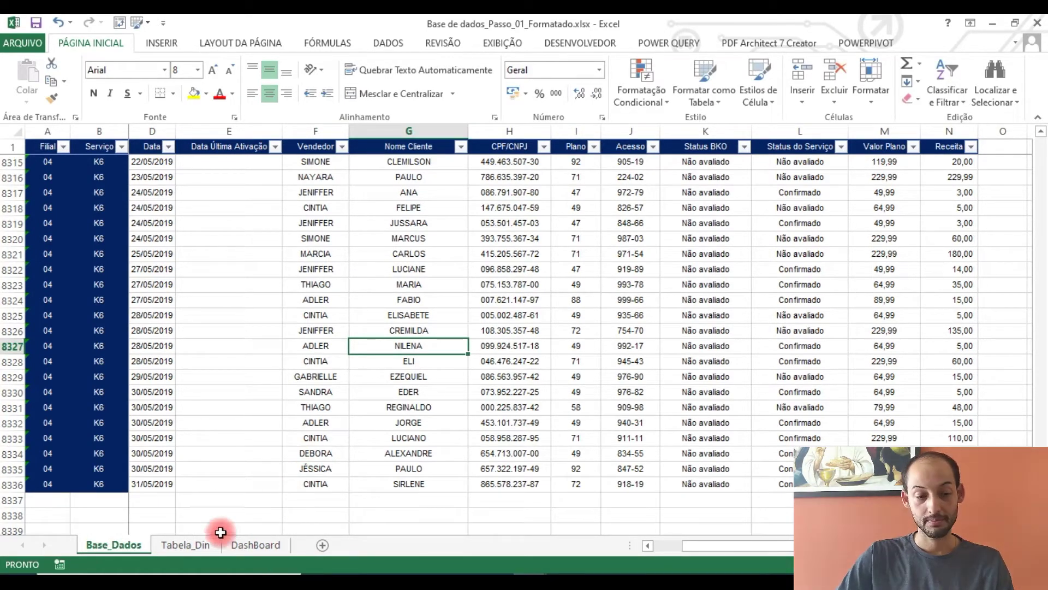
# Step: On the DashBoard sheet, draw a rectangle about 6.17 cm high and 11.38 cm wide over columns A to G, rows 1 to 12
pyautogui.click(255, 544)
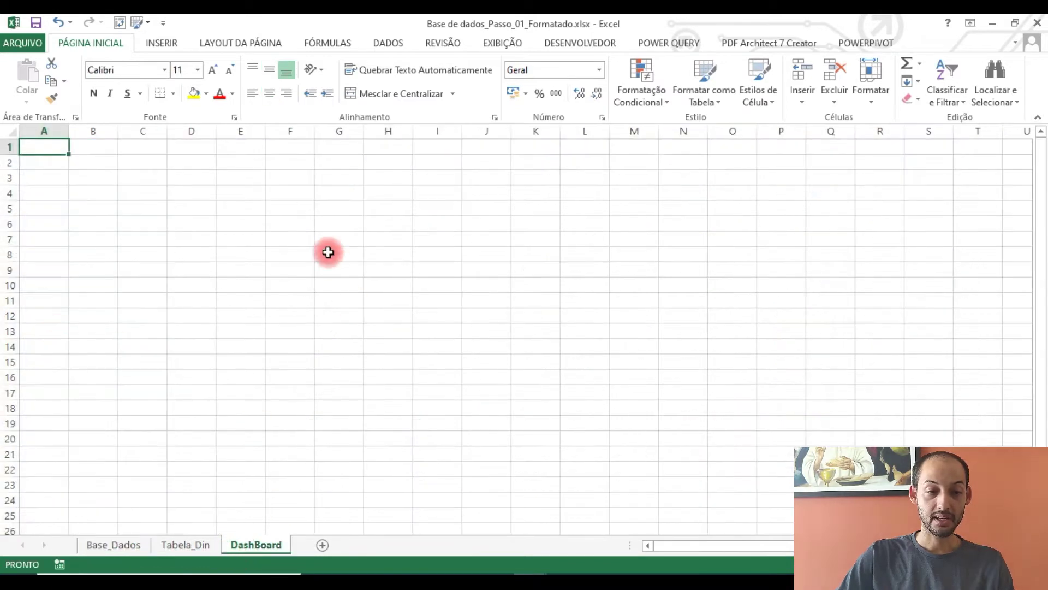
pyautogui.click(173, 49)
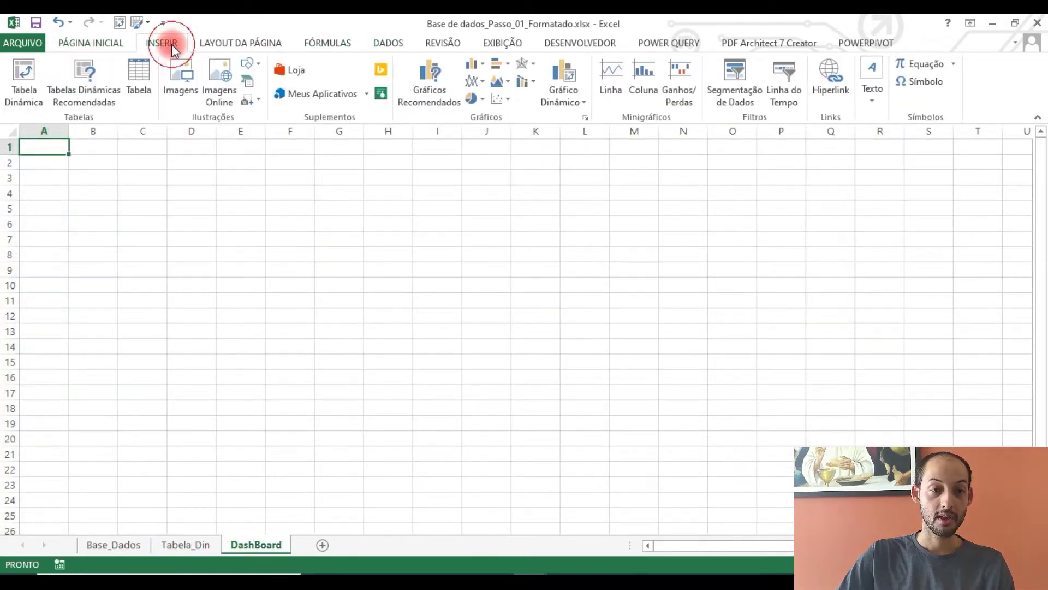
pyautogui.click(252, 64)
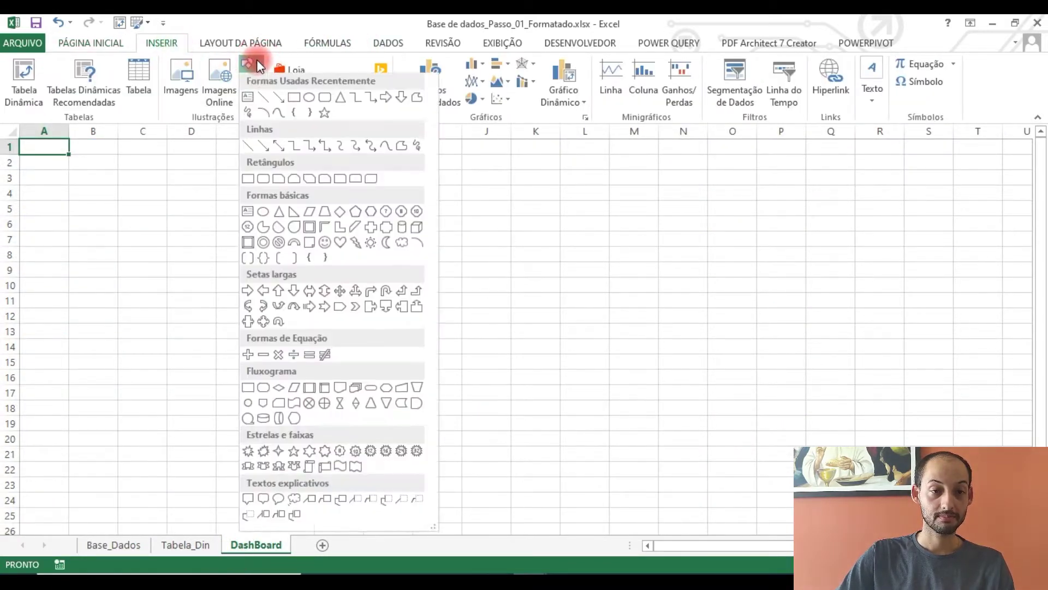
pyautogui.click(295, 104)
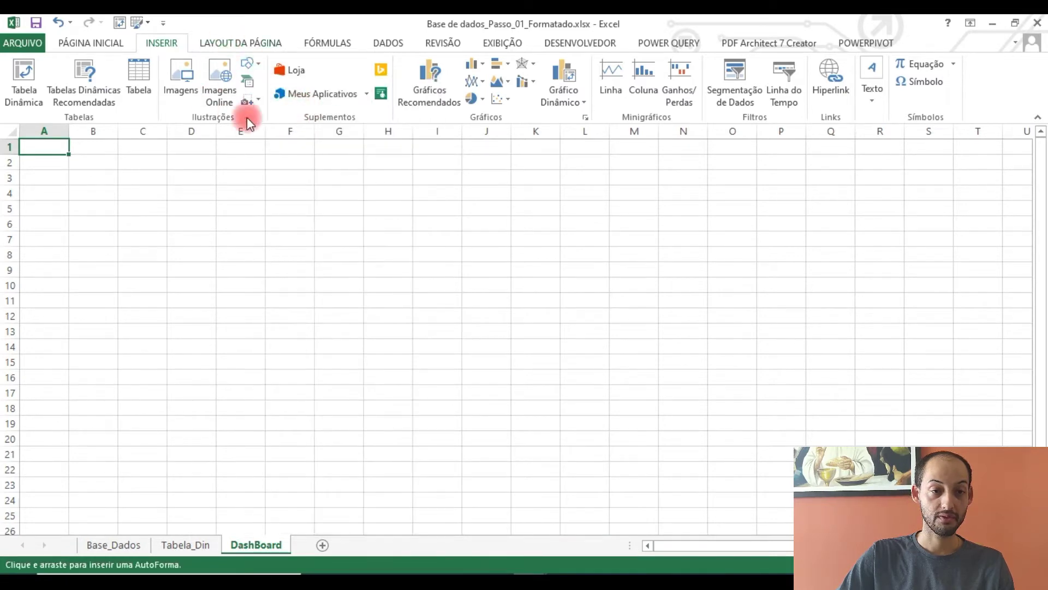
pyautogui.moveTo(30, 142); pyautogui.dragTo(361, 323)
# Step: Remove the rectangle's fill and give it a thicker outline
pyautogui.click(379, 65)
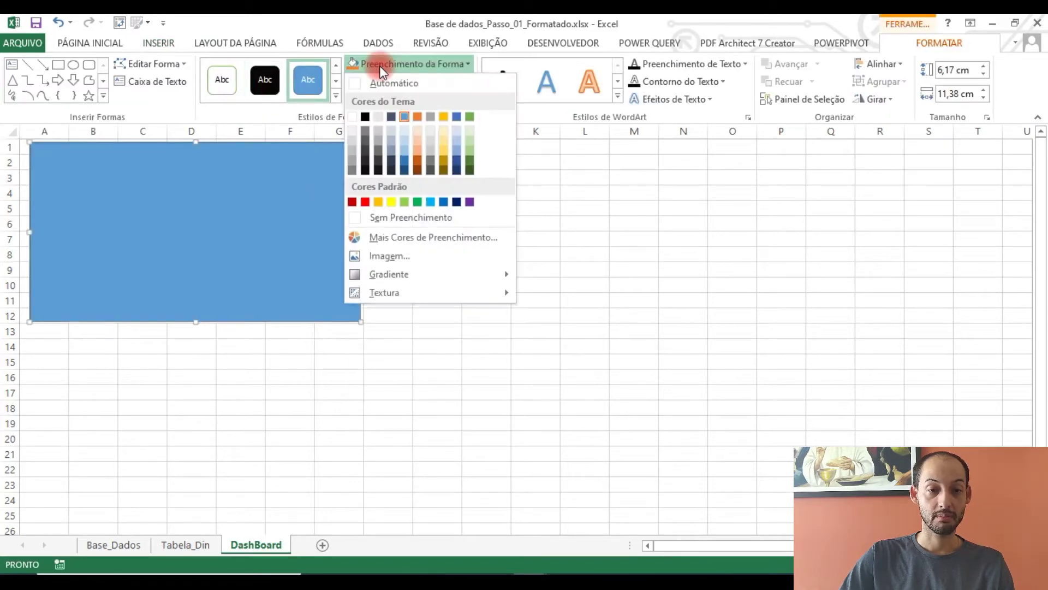
pyautogui.click(412, 225)
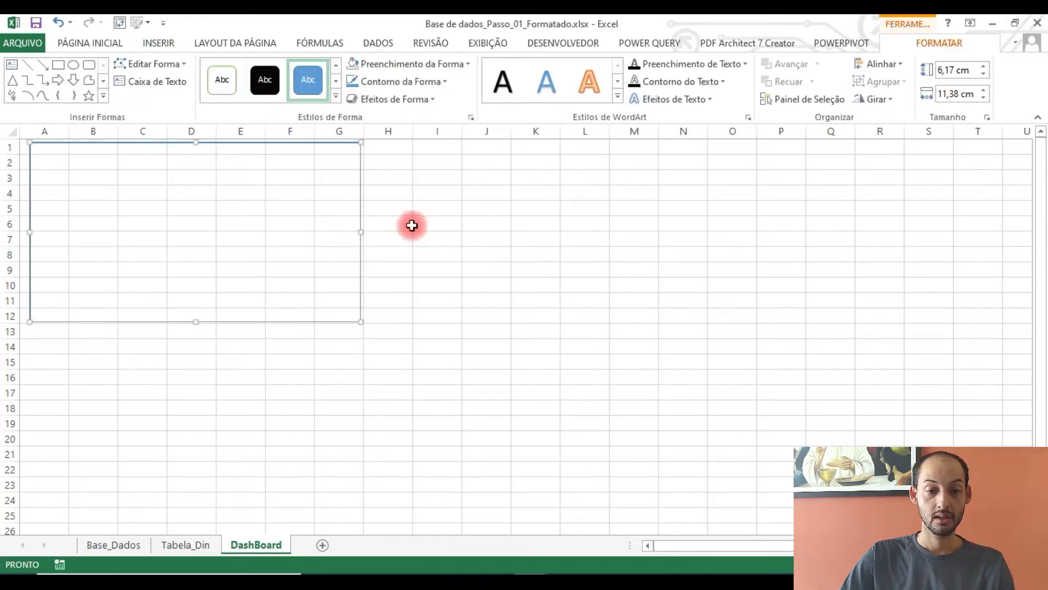
pyautogui.click(441, 82)
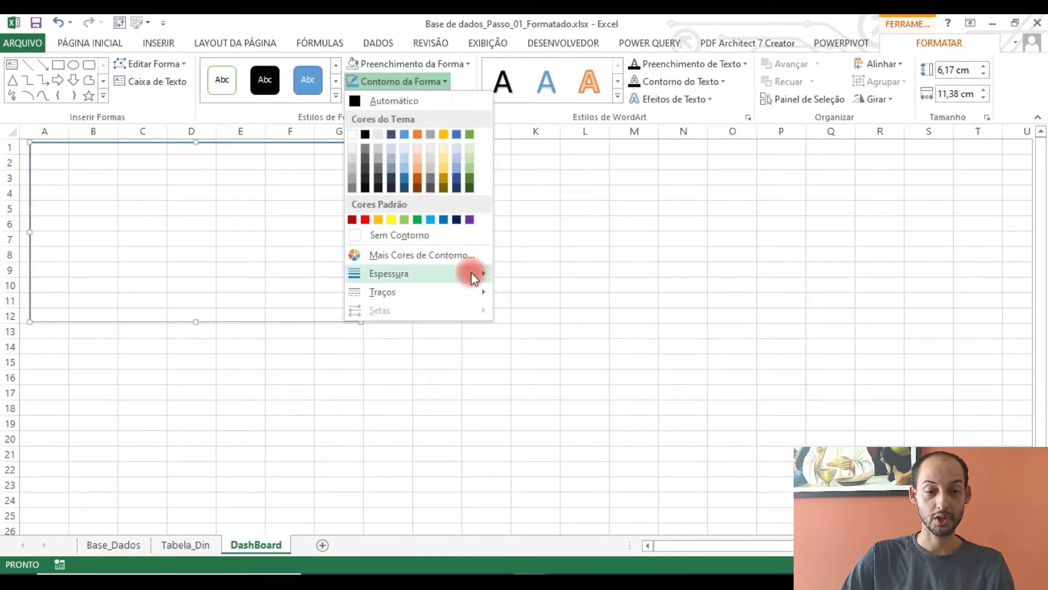
pyautogui.moveTo(475, 273)
pyautogui.click(571, 372)
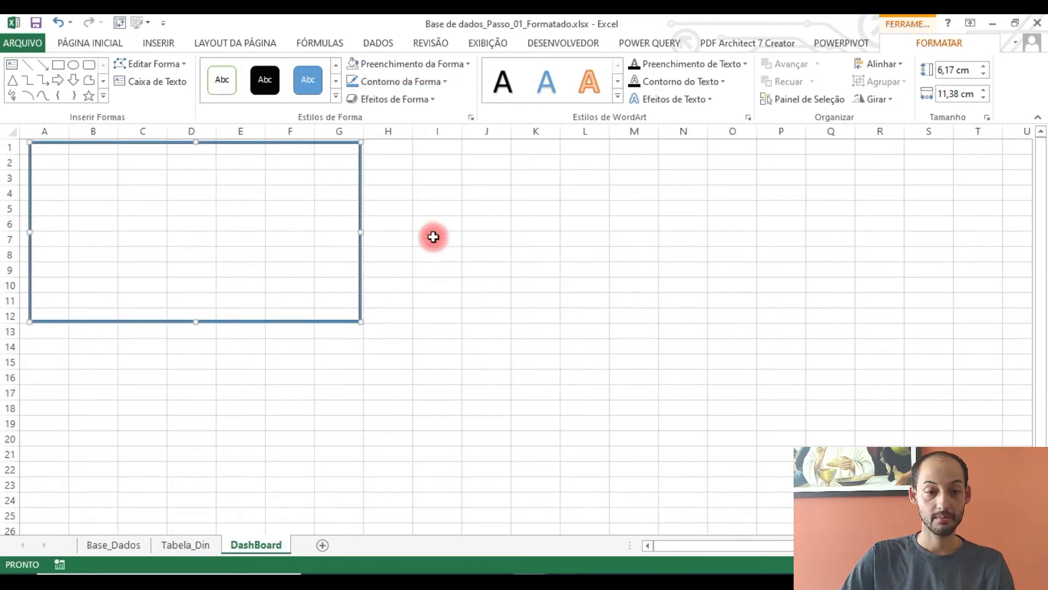
# Step: Duplicate the outlined rectangle and place the copy beside the first, over columns H to N
pyautogui.hotkey('ctrl', 'c')
pyautogui.hotkey('ctrl', 'v')
pyautogui.moveTo(375, 199); pyautogui.dragTo(710, 185)
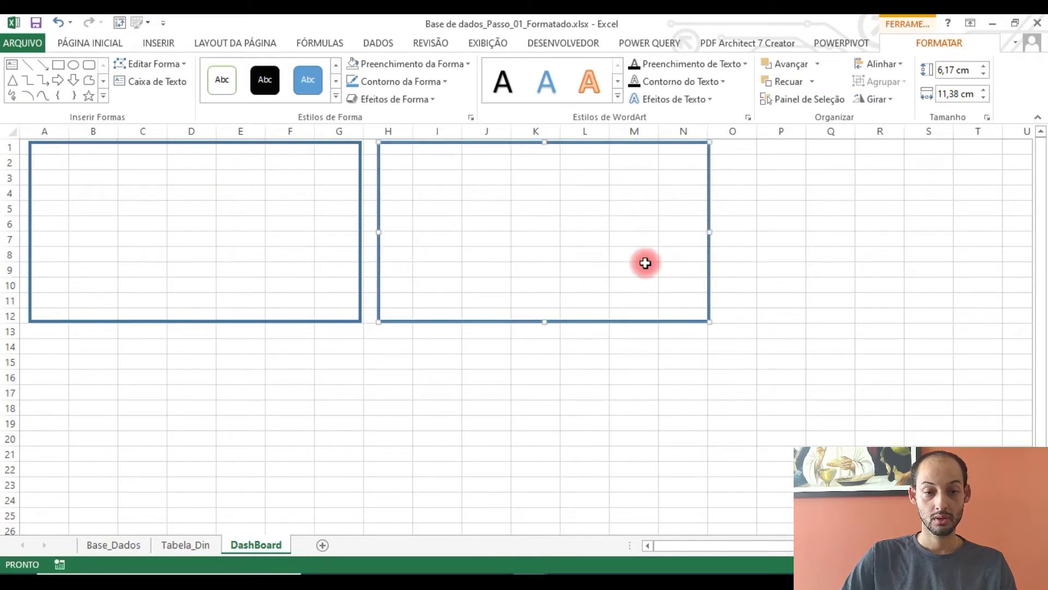
# Step: Place another copy beneath the first rectangle and widen it to about 23.44 cm, spanning both upper rectangles
pyautogui.hotkey('ctrl', 'v')
pyautogui.moveTo(437, 334); pyautogui.dragTo(80, 516)
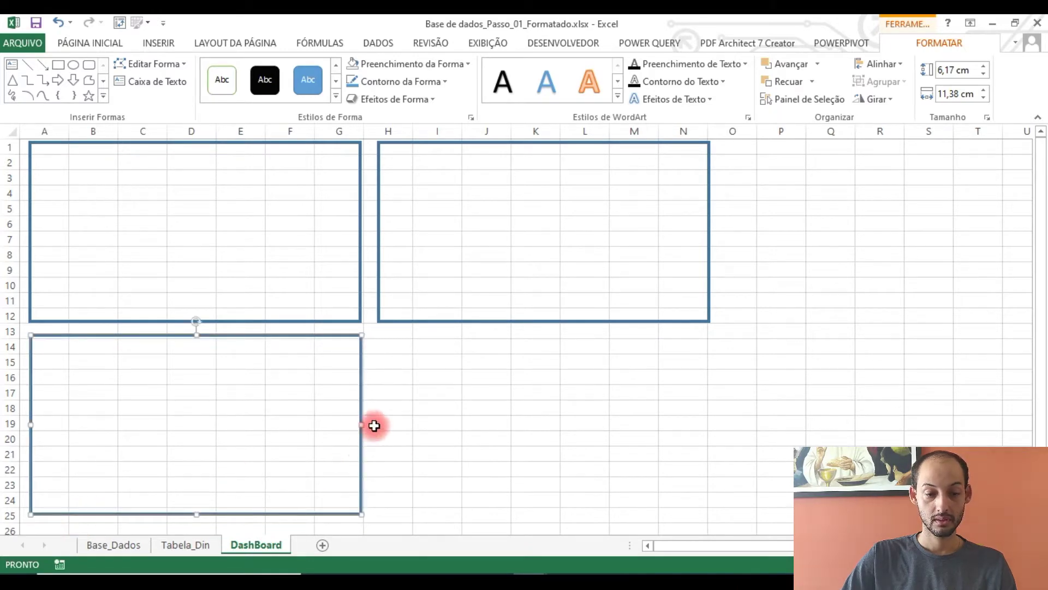
pyautogui.moveTo(363, 425); pyautogui.dragTo(713, 426)
# Step: Place another copy over columns O to T, narrowed to about 9.39 cm and stretched to about 12.75 cm high, aligned with the upper rectangles
pyautogui.hotkey('ctrl', 'v')
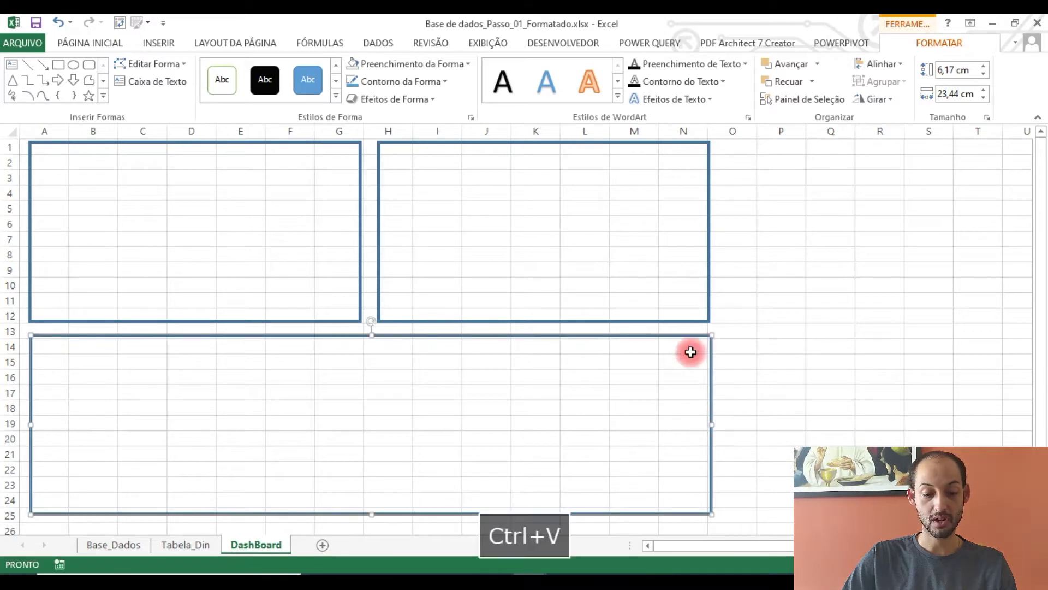
pyautogui.moveTo(329, 333); pyautogui.dragTo(975, 151)
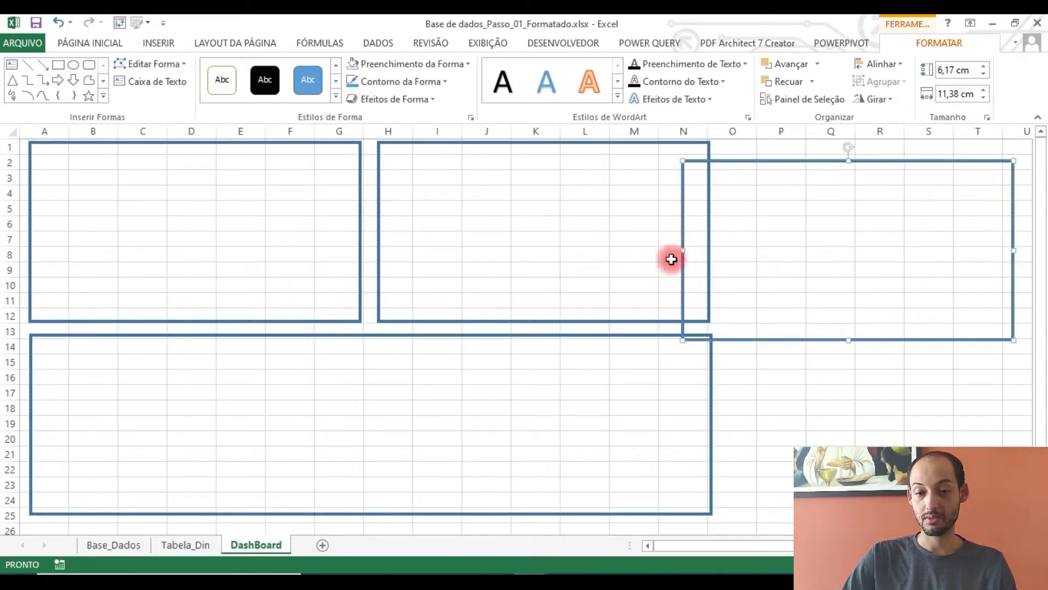
pyautogui.moveTo(681, 251); pyautogui.dragTo(739, 245)
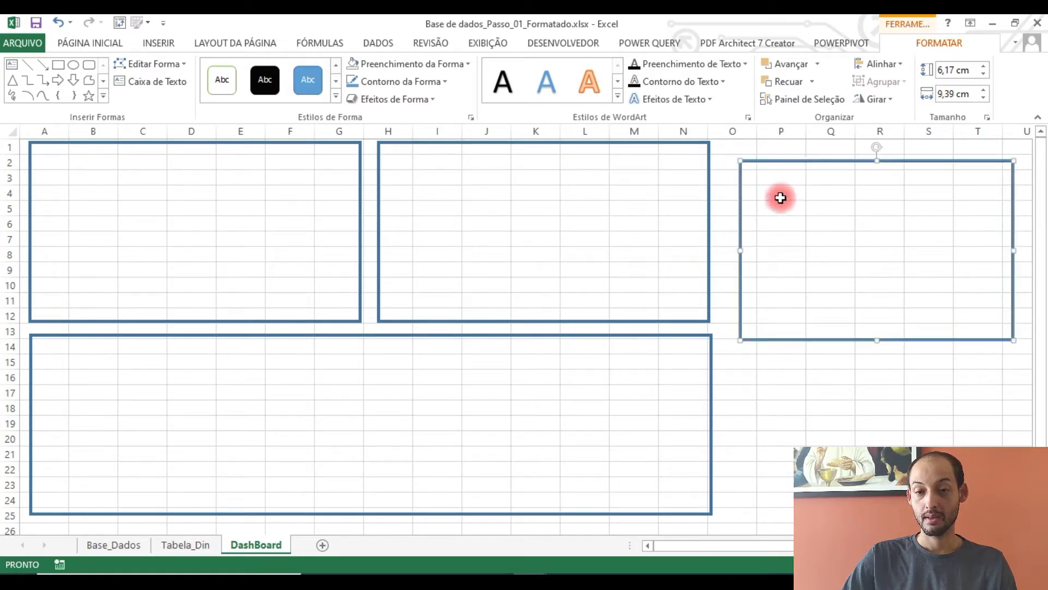
pyautogui.moveTo(826, 159); pyautogui.dragTo(810, 143)
pyautogui.moveTo(861, 322); pyautogui.dragTo(863, 513)
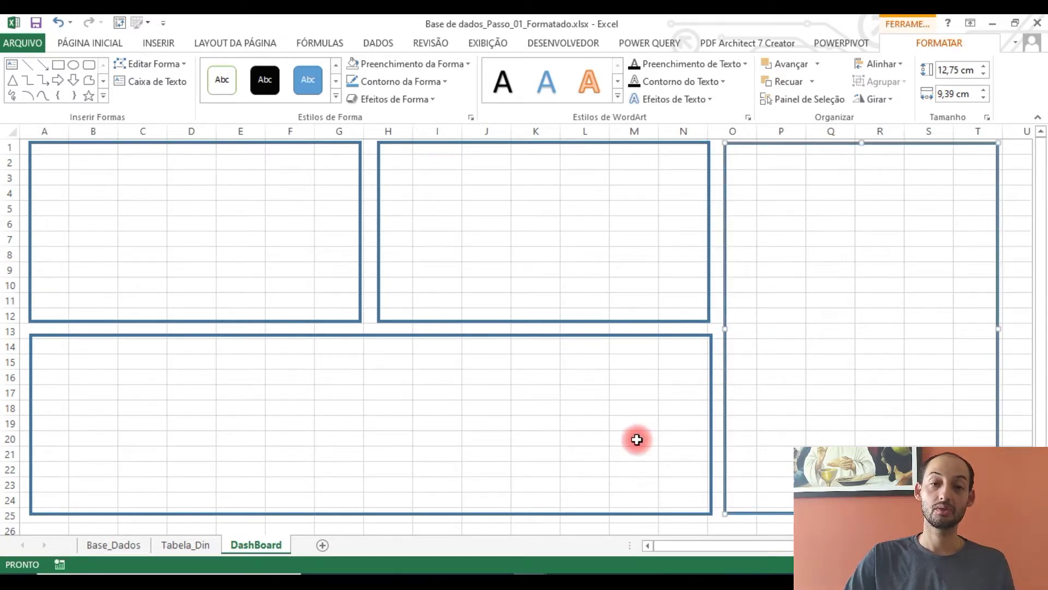
# Step: Shorten the tall rectangle over columns O to T to end at row 12, and place a copy directly beneath it
pyautogui.click(141, 207)
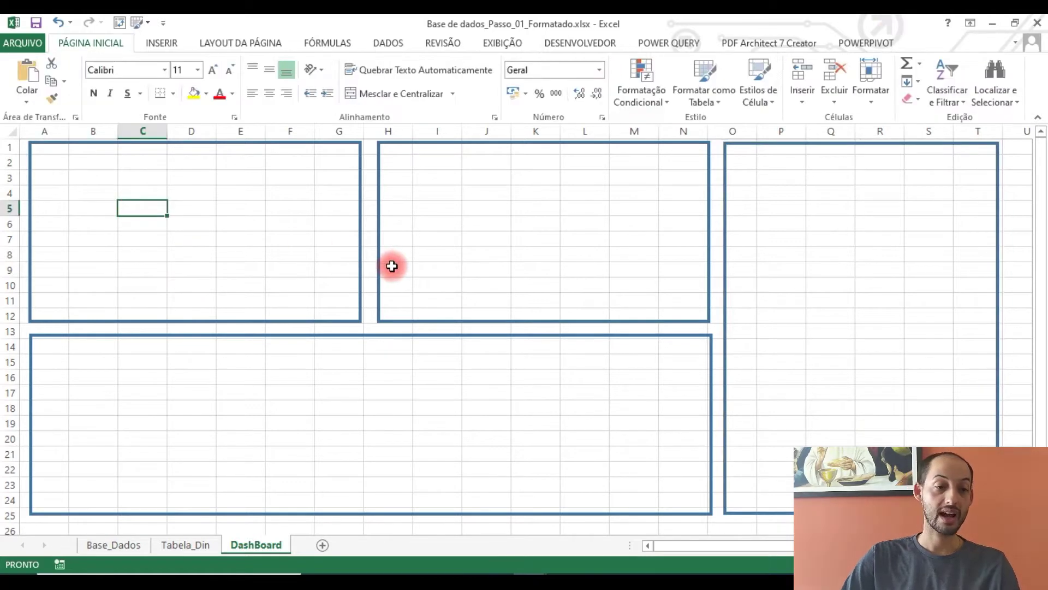
pyautogui.click(896, 392)
pyautogui.click(895, 513)
pyautogui.moveTo(861, 514); pyautogui.dragTo(847, 319)
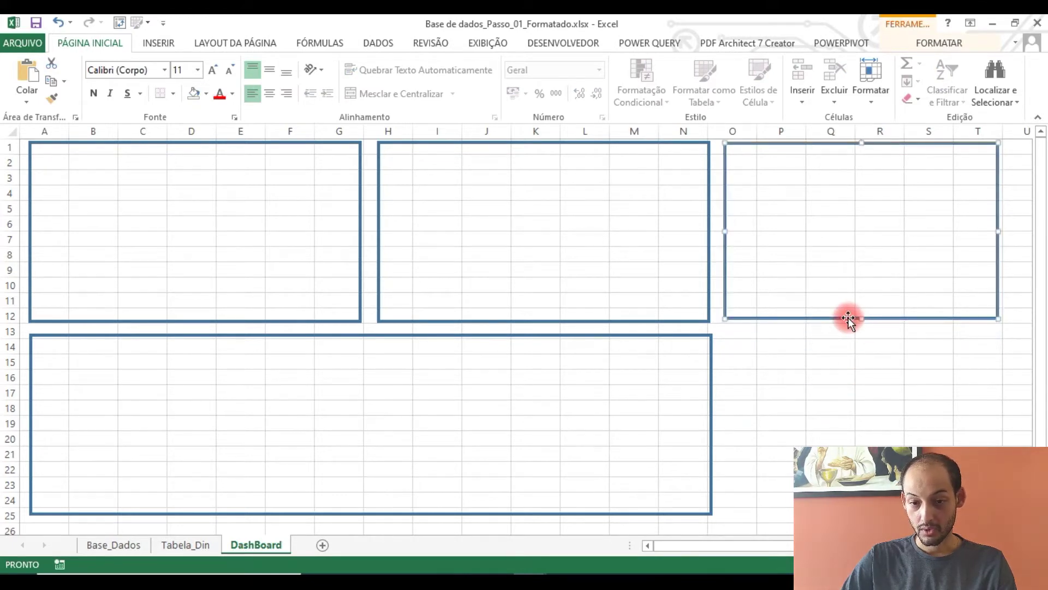
pyautogui.hotkey('ctrl', 'c')
pyautogui.hotkey('ctrl', 'v')
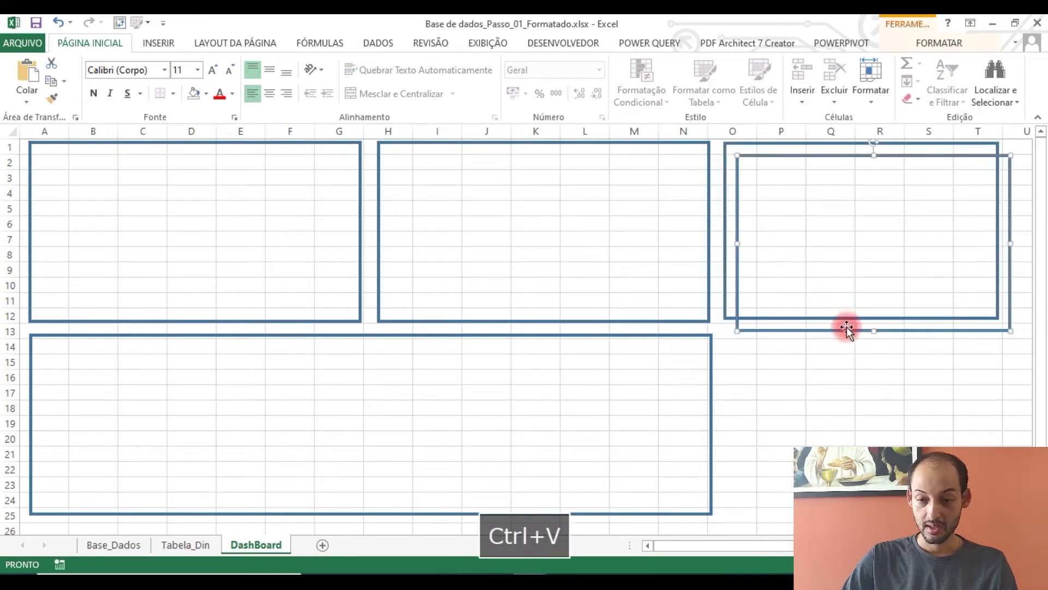
pyautogui.moveTo(843, 334); pyautogui.dragTo(827, 511)
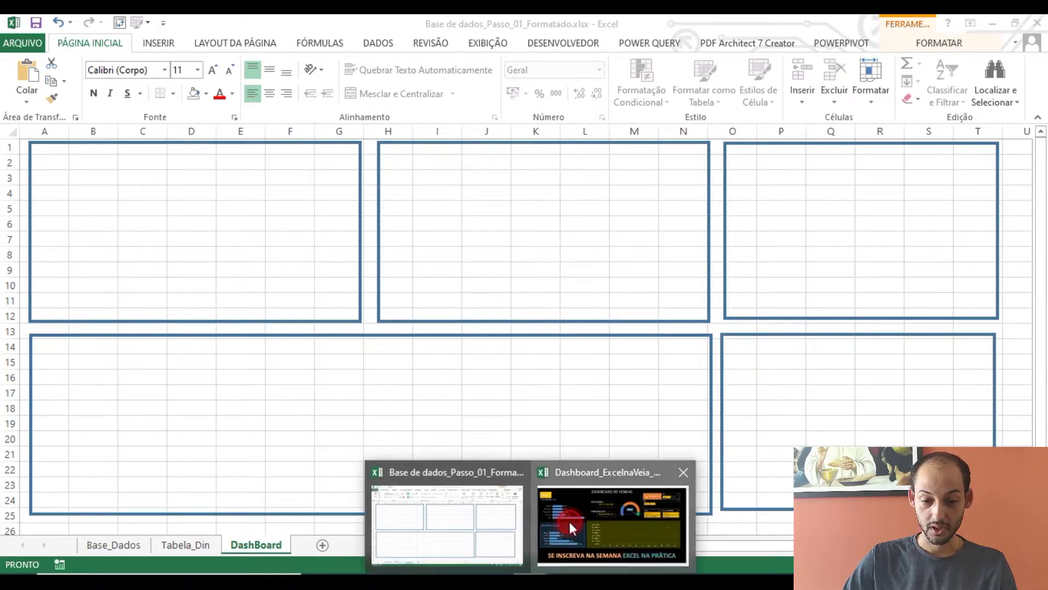
# Step: Consult the finished Dashboard_ExcelnaVeia workbook, outline its gauge chart in red, clear the mark and return to the Base de dados workbook
pyautogui.click(569, 522)
pyautogui.moveTo(575, 106); pyautogui.dragTo(708, 253)
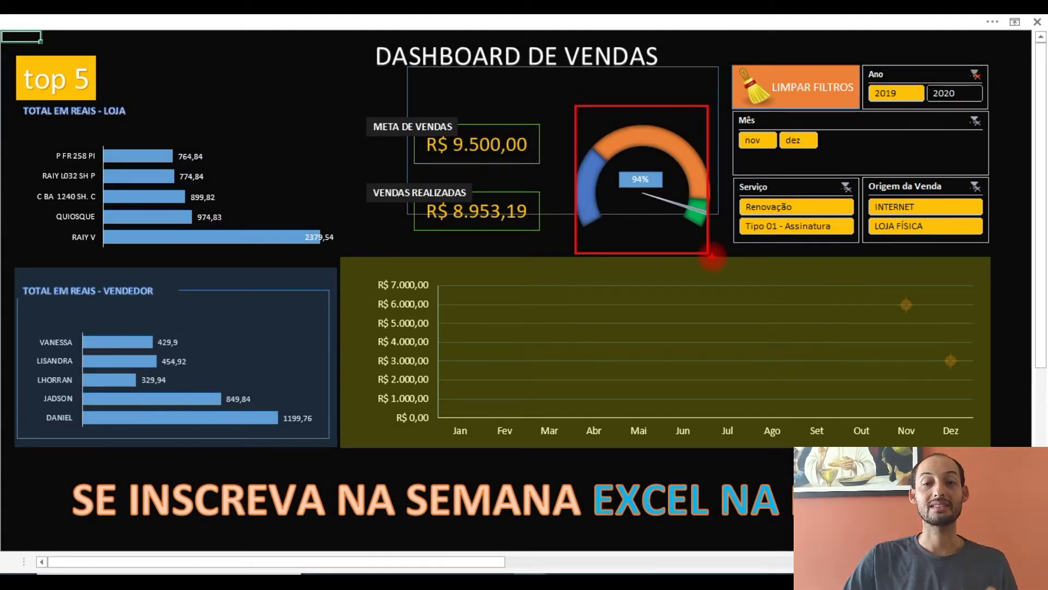
pyautogui.press('Escape')
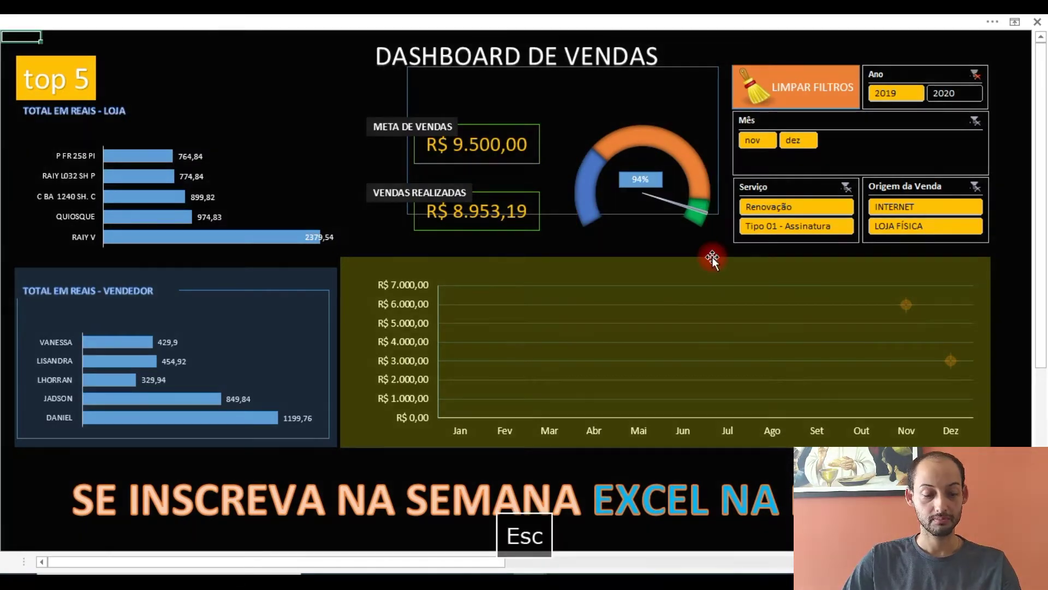
pyautogui.hotkey('alt', 'Tab')
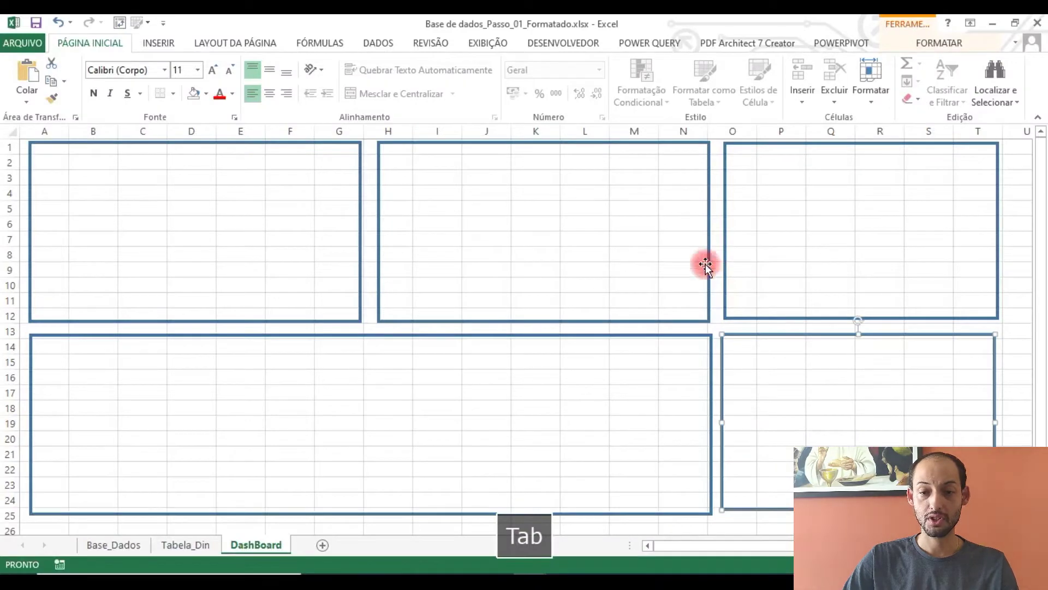
# Step: Enter "QUAIS SÃO MEUS MELHORES VENDEDORES" in cell D5, inside the first rectangle
pyautogui.click(1010, 299)
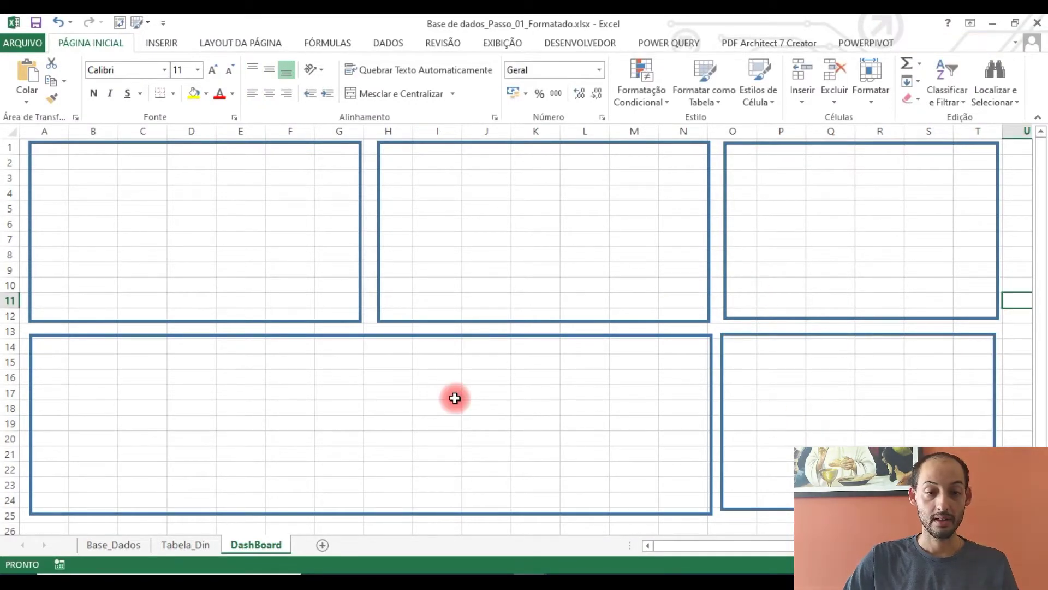
pyautogui.click(195, 206)
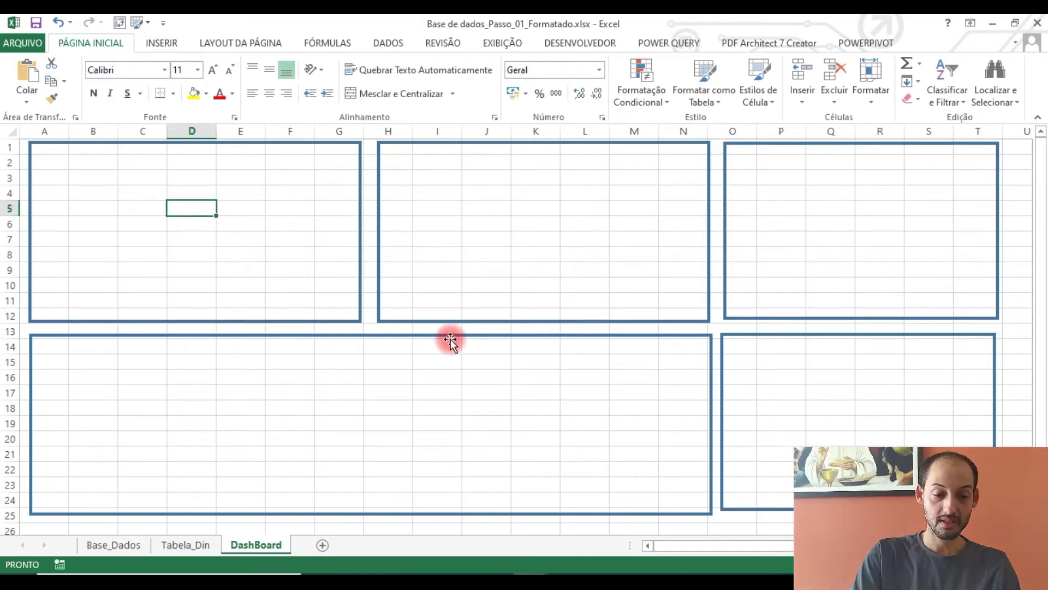
pyautogui.write('QUAIS SÃO MEU')
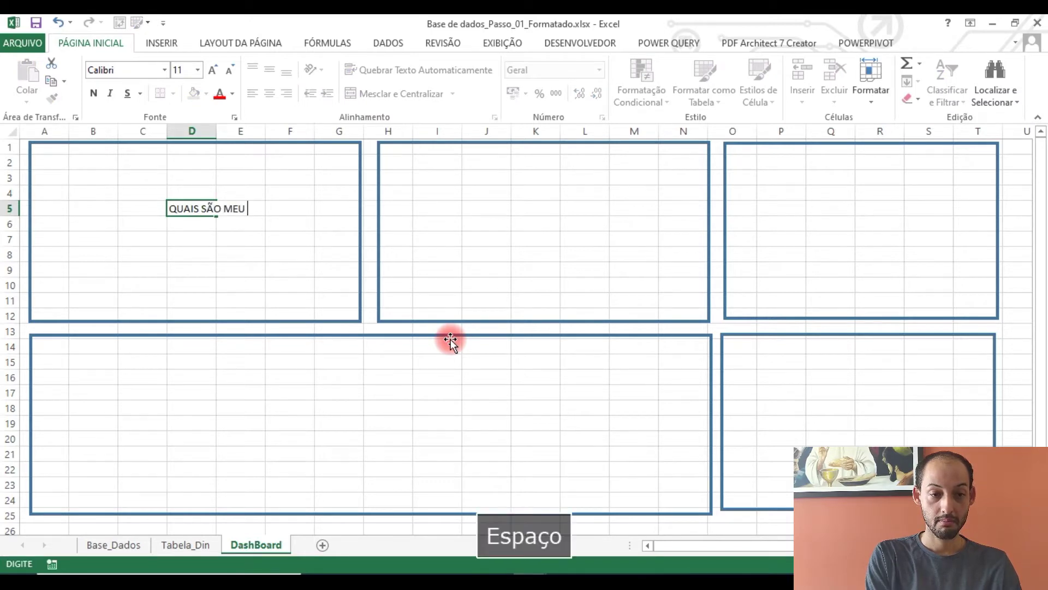
pyautogui.press('BackSpace')
pyautogui.write('S MELHORES VENDEDORES')
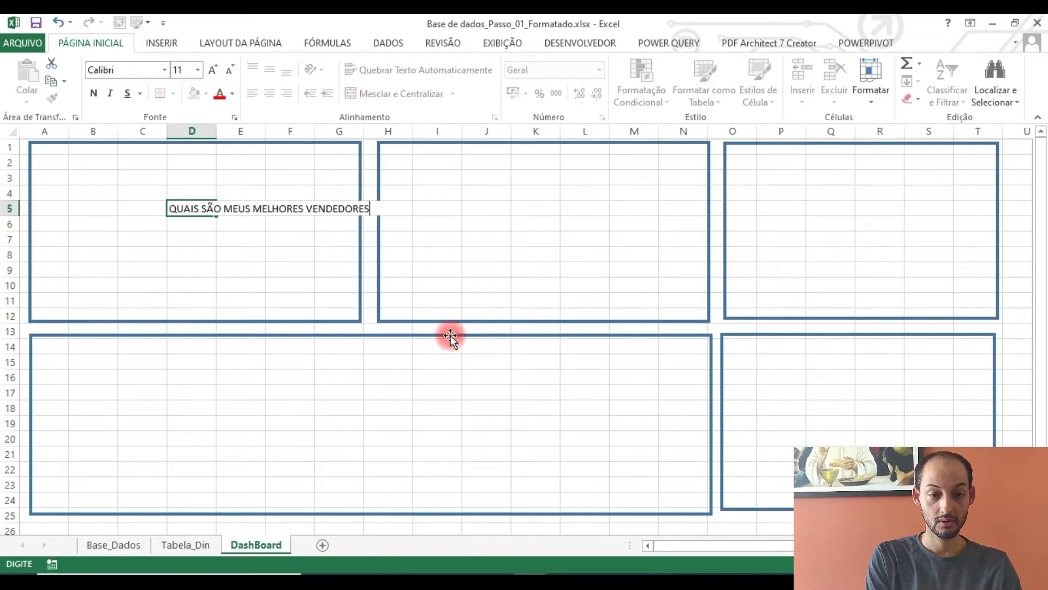
pyautogui.press('Return')
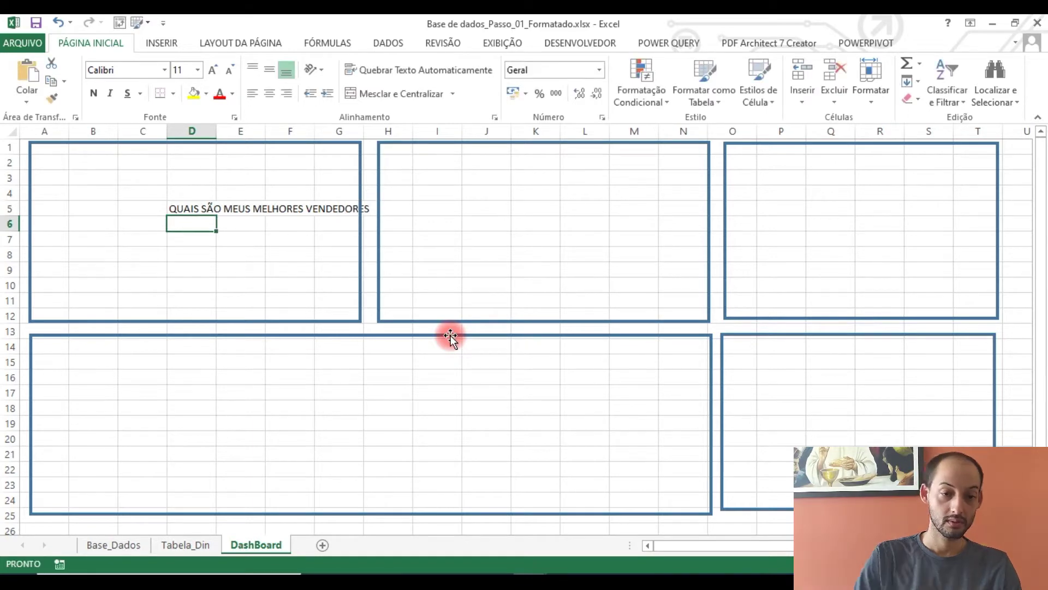
# Step: Move the best-sellers question from D5 to B5 so that it fits inside the first rectangle
pyautogui.click(208, 207)
pyautogui.hotkey('ctrl', 'x')
pyautogui.press('Left')
pyautogui.press('Left')
pyautogui.hotkey('ctrl', 'v')
# Step: Write "QUAIS FORAM MEUS 5 MELHORES" in cell I5, inside the second upper rectangle
pyautogui.press('Right')
pyautogui.press('Right')
pyautogui.press('Right')
pyautogui.press('Right')
pyautogui.press('Right')
pyautogui.press('Right')
pyautogui.press('Right')
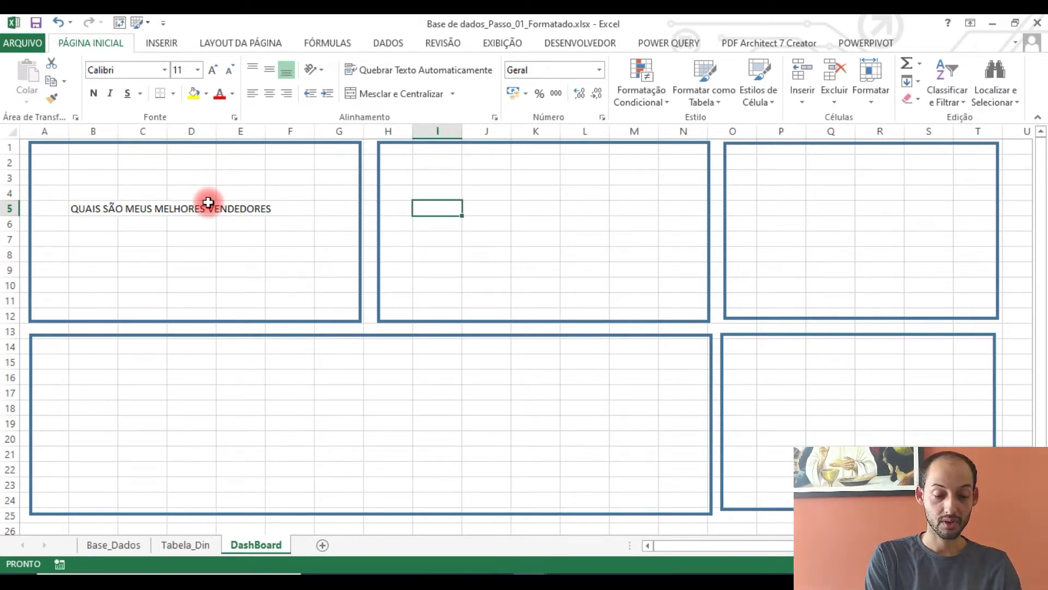
pyautogui.write('QUAIS FO')
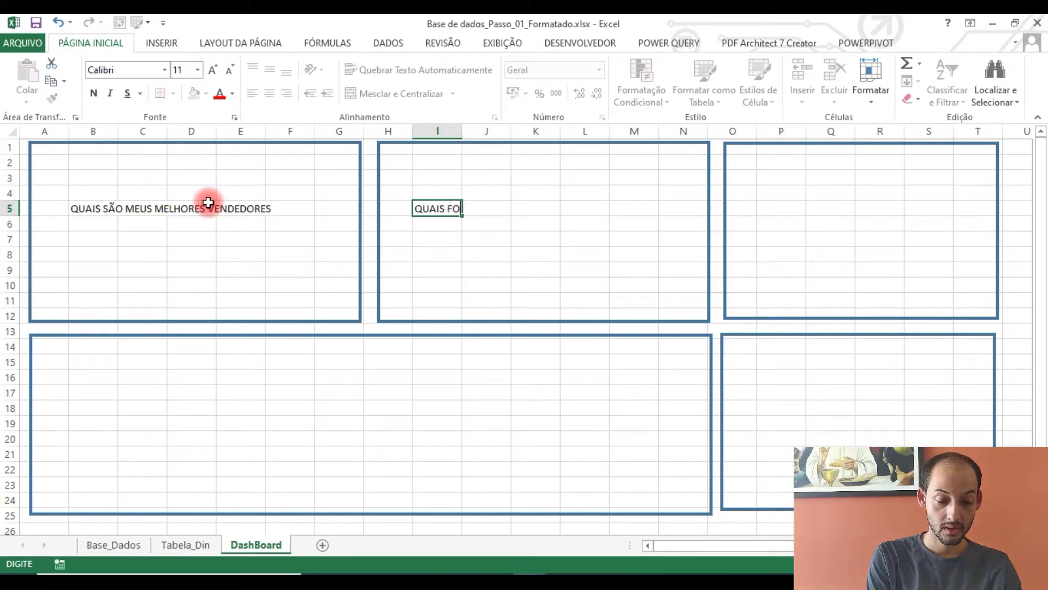
pyautogui.write('RAM MEUS 5 MELHORES')
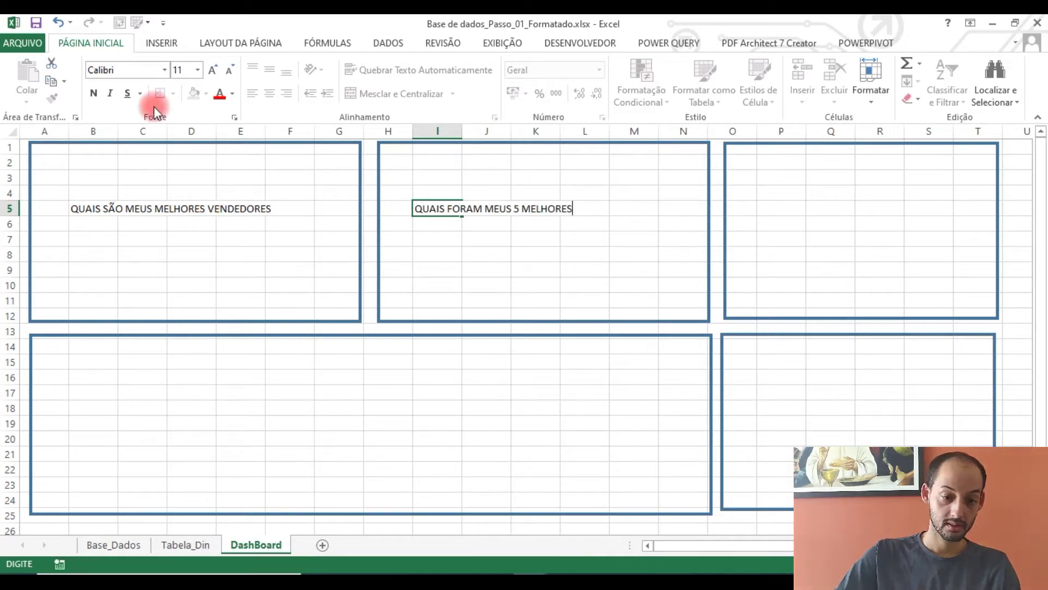
# Step: On the Base_Dados sheet, inspect the filter values of the Status BKO and Serviço columns without applying a filter
pyautogui.click(99, 544)
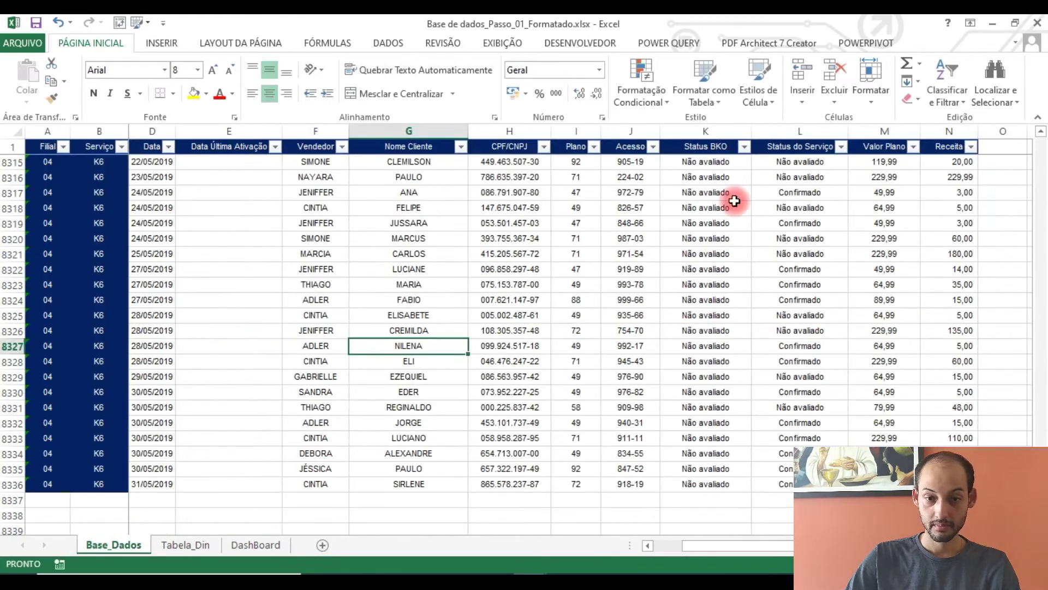
pyautogui.click(744, 146)
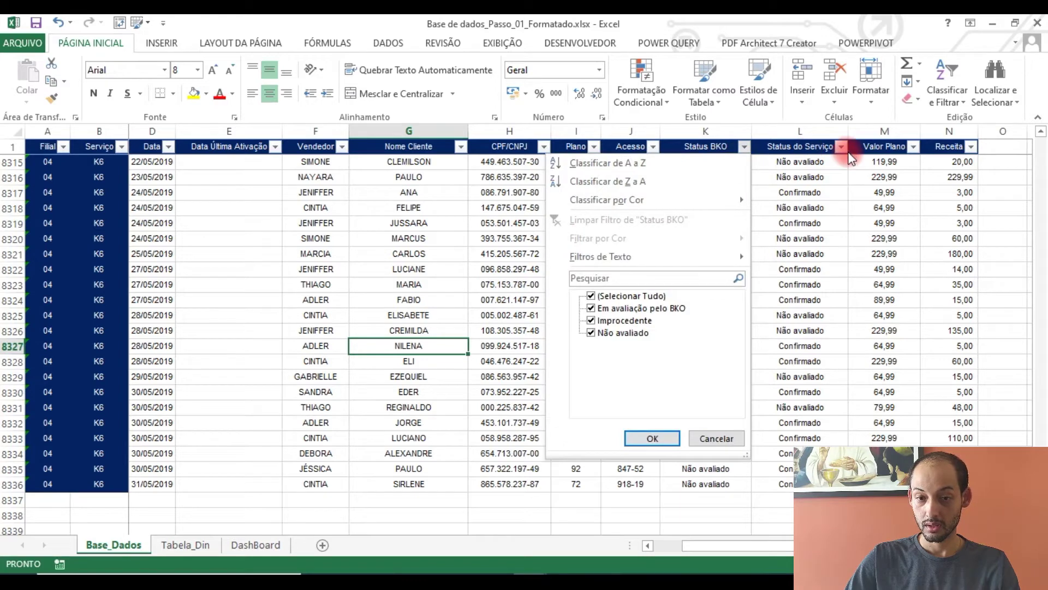
pyautogui.click(306, 176)
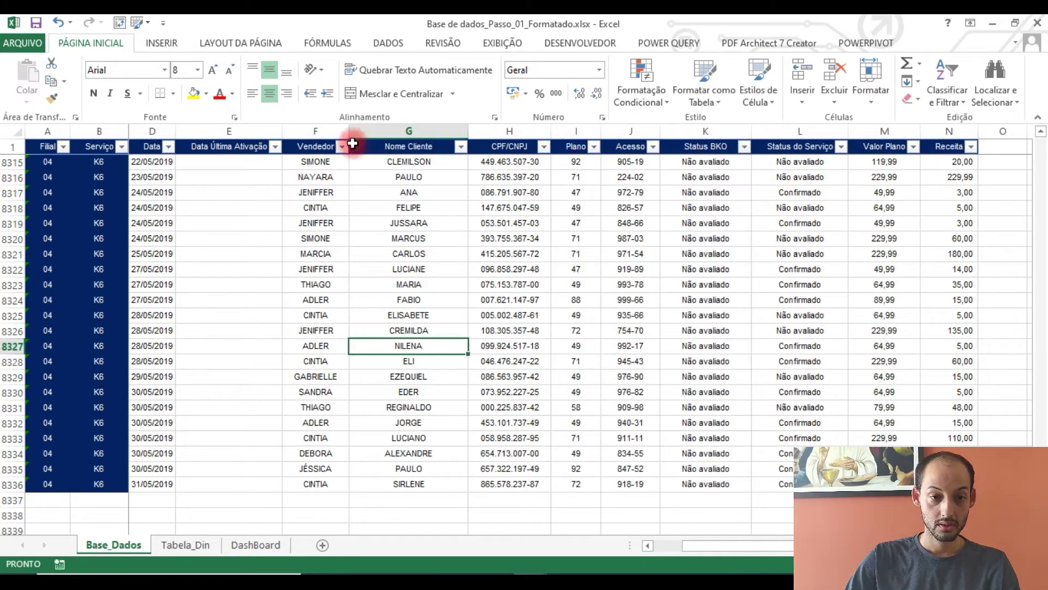
pyautogui.moveTo(108, 194); pyautogui.dragTo(329, 199)
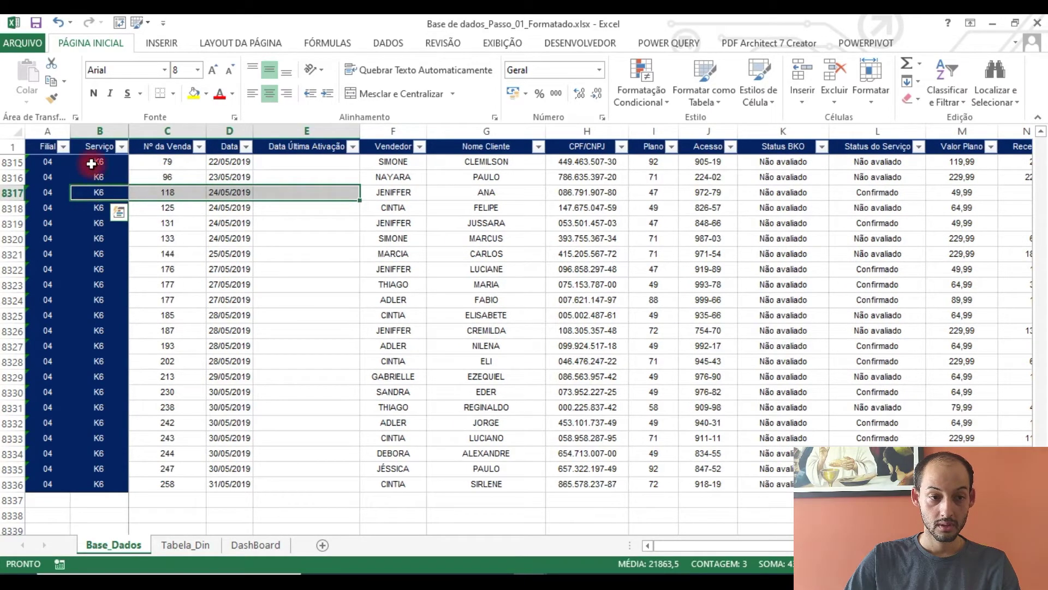
pyautogui.click(107, 151)
pyautogui.click(121, 147)
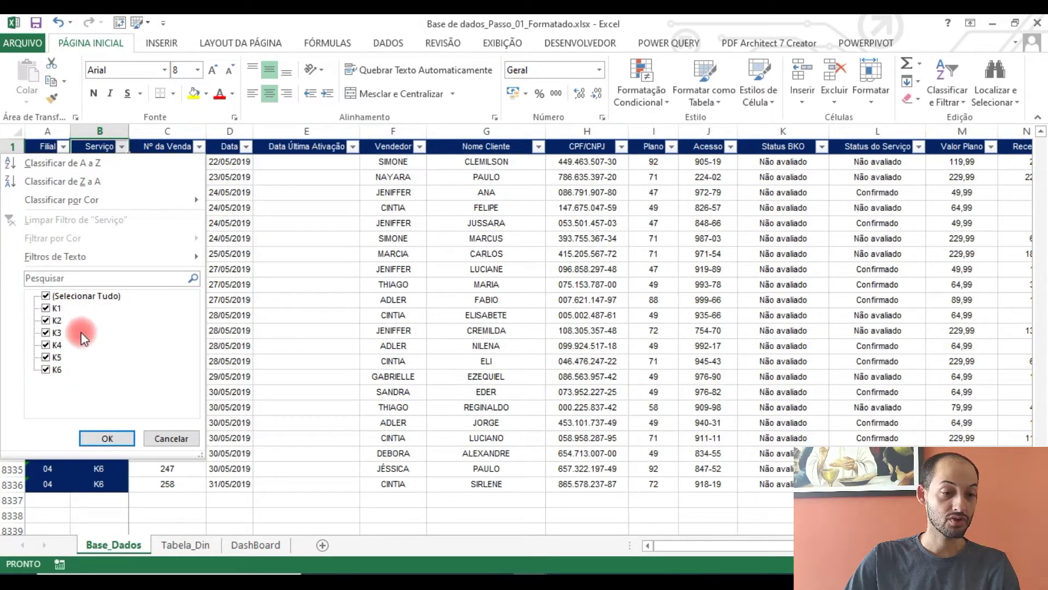
pyautogui.click(319, 265)
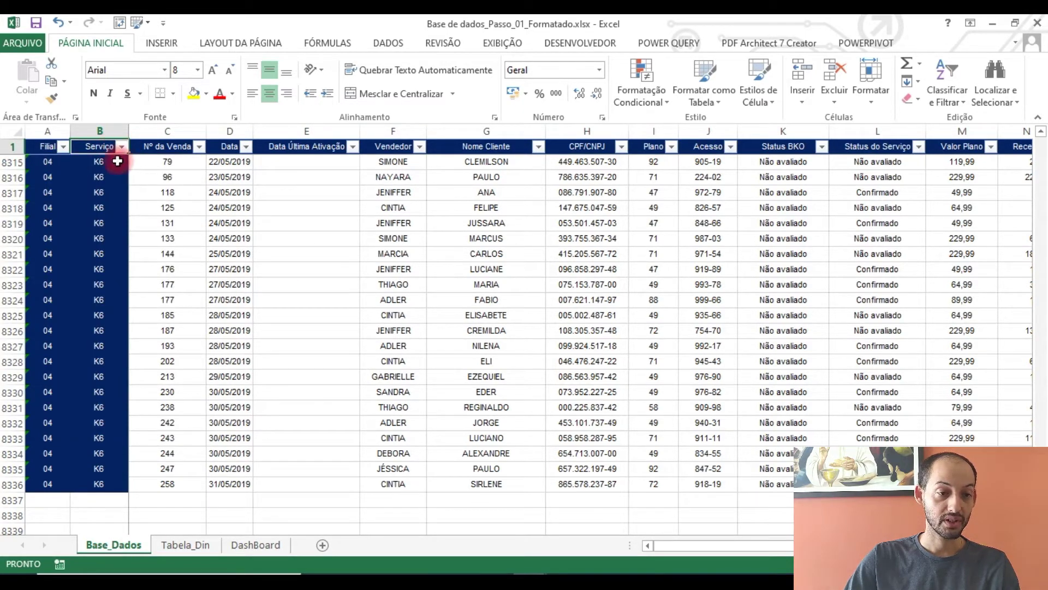
# Step: On the DashBoard sheet, complete the question in cell I5 as "QUAIS FORAM MEUS 5 MELHORES SERVIÇOS"
pyautogui.click(202, 543)
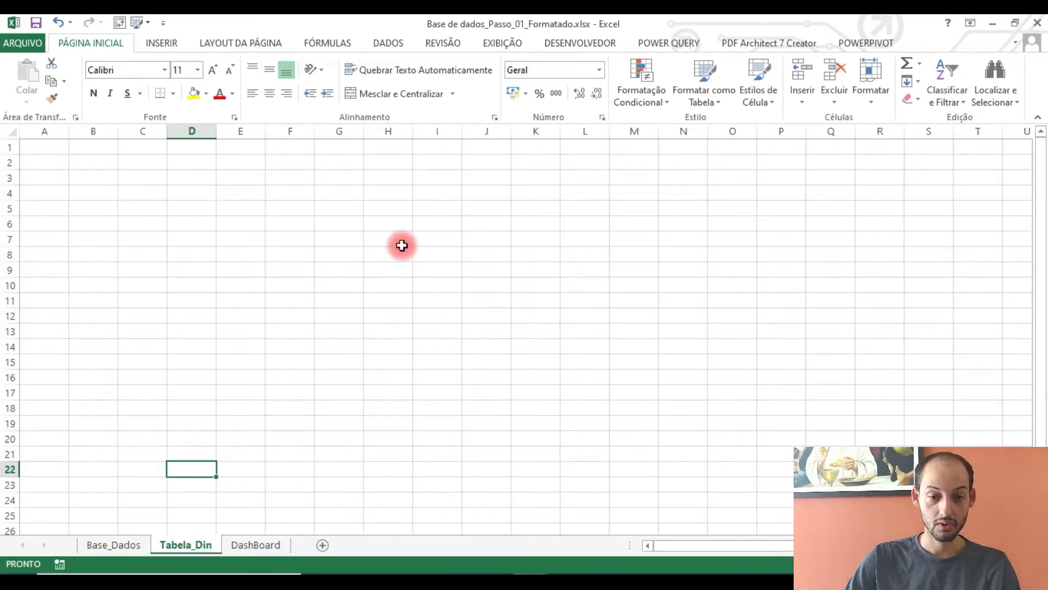
pyautogui.click(255, 543)
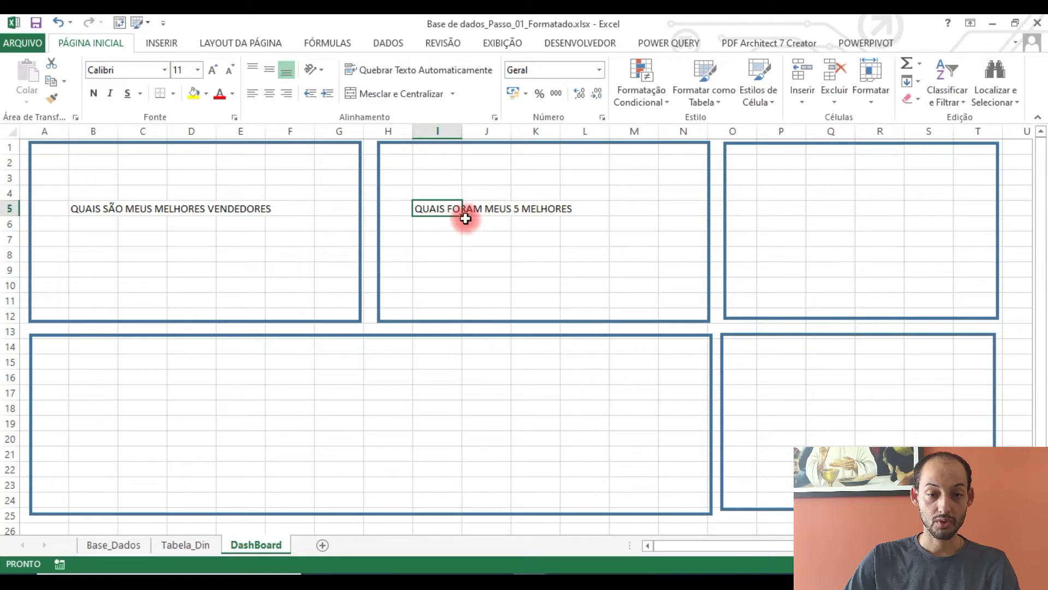
pyautogui.press('F2')
pyautogui.write('SERVIÇOS')
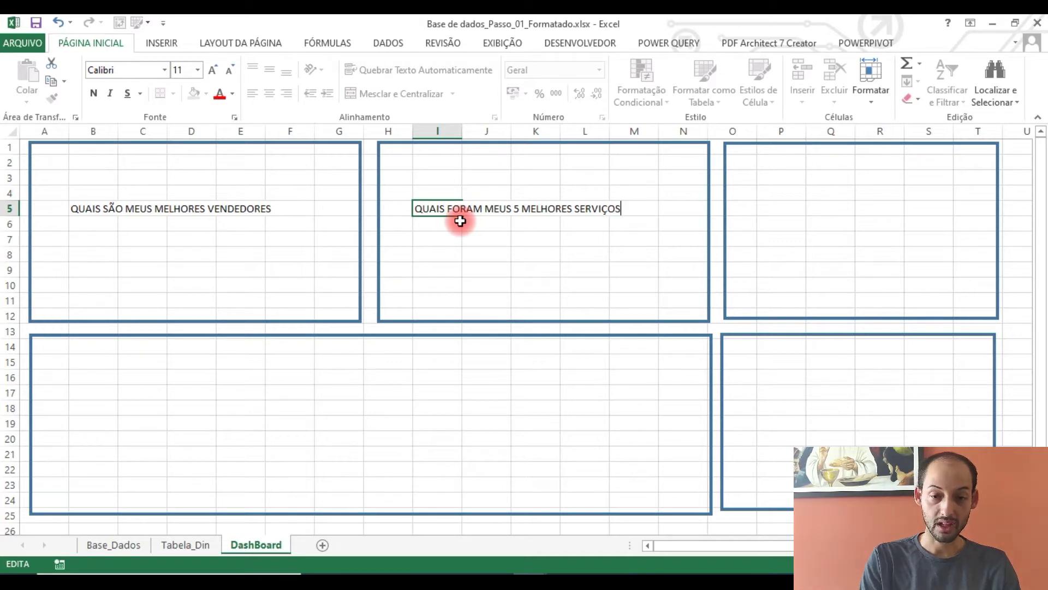
pyautogui.write('7')
pyautogui.press('BackSpace')
pyautogui.press('Return')
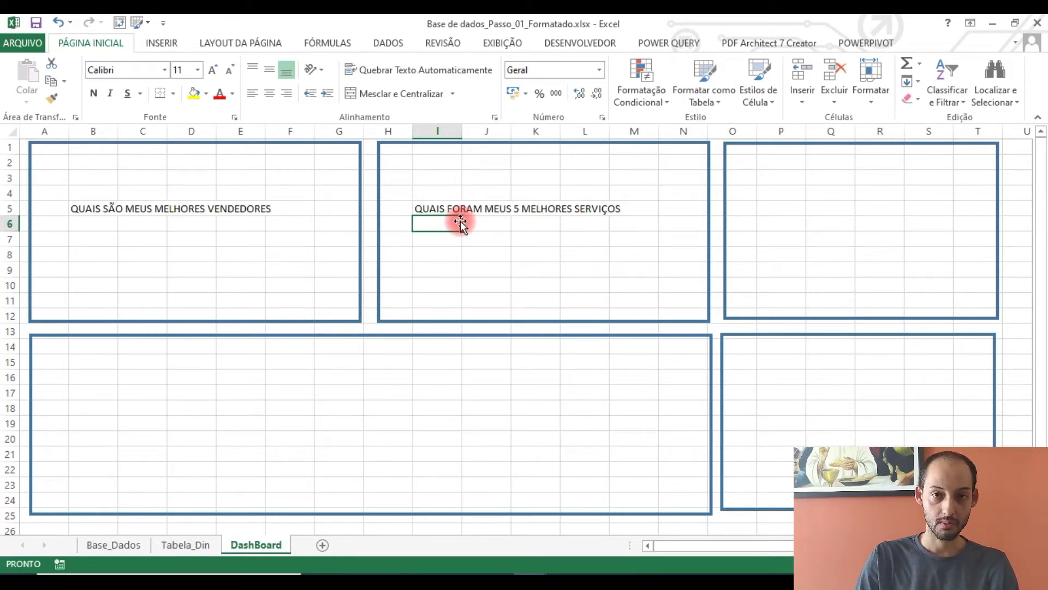
# Step: Label the third upper rectangle by entering "FILTROS" in cell P5
pyautogui.press('Up')
pyautogui.press('Right')
pyautogui.press('Right')
pyautogui.press('Right')
pyautogui.press('Right')
pyautogui.press('Right')
pyautogui.press('Right')
pyautogui.press('Right')
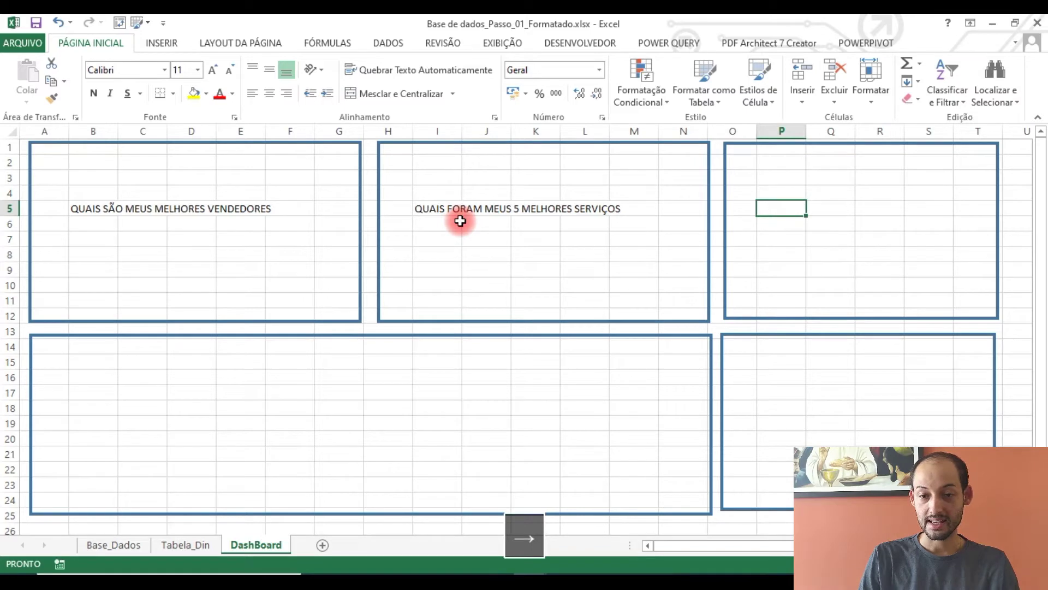
pyautogui.write('FILTROS')
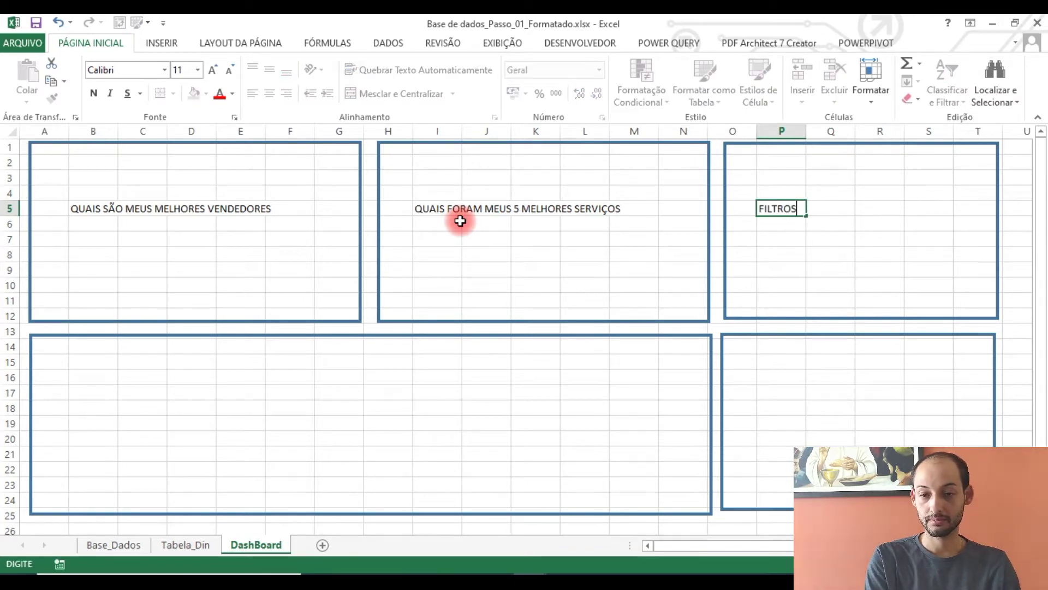
pyautogui.press('Return')
# Step: Enter "GRÁFICO DE VENDAS GERAL EM VELOCÍMETRO" in cell P15, inside the smaller lower rectangle
pyautogui.press('Down')
pyautogui.press('Down')
pyautogui.press('Down')
pyautogui.press('Down')
pyautogui.press('Down')
pyautogui.press('Down')
pyautogui.press('Down')
pyautogui.press('Down')
pyautogui.press('Down')
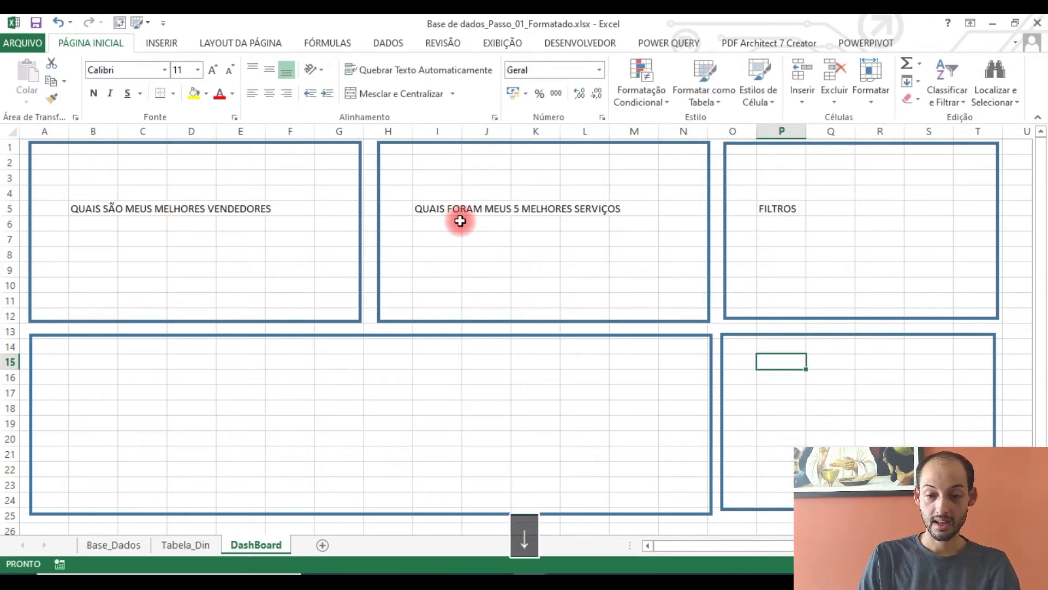
pyautogui.write('GRÁFICO DE VENDAS GERAL EM VELOC')
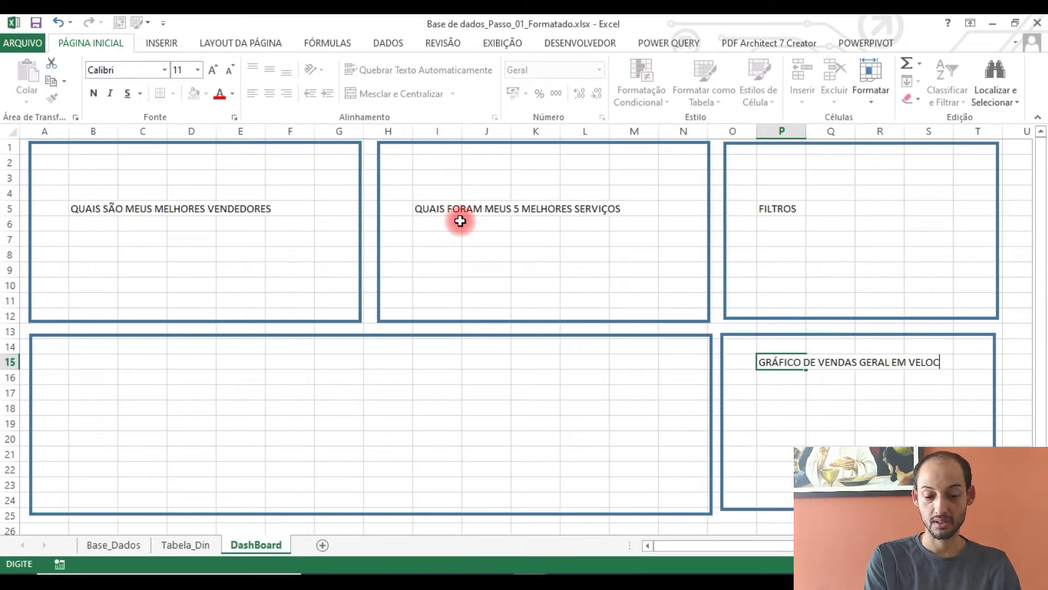
pyautogui.write('ÍMETRO')
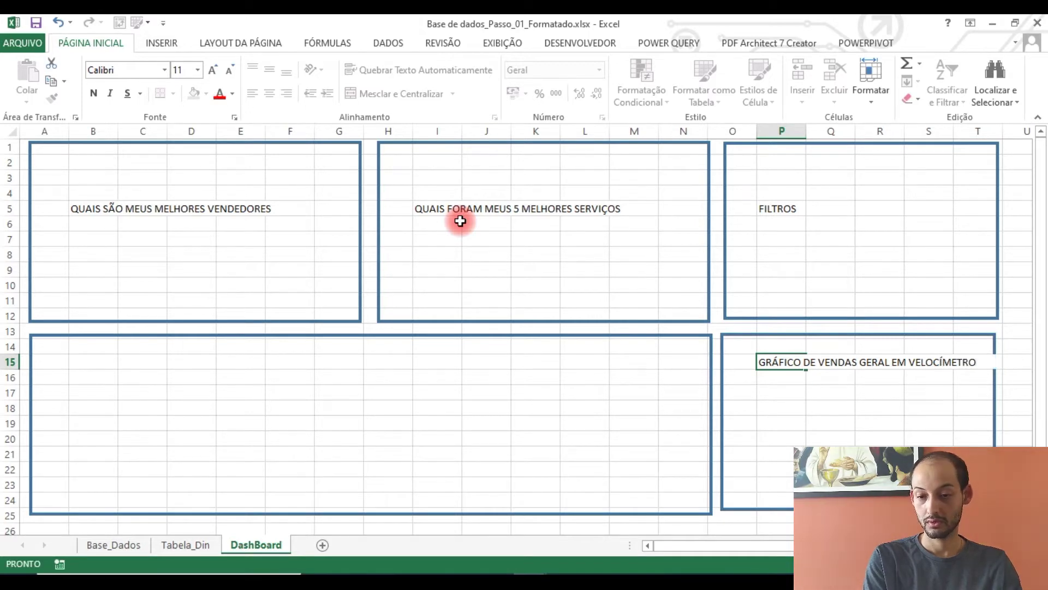
pyautogui.press('Return')
# Step: Write "GRÁFICO DE BARRAS, MOSTRANDO TODOS OS MÊS, NÃO IMPORTA O ANO" in cell B16, inside the wide lower rectangle
pyautogui.press('Left')
pyautogui.press('Left')
pyautogui.press('Left')
pyautogui.press('Left')
pyautogui.press('Left')
pyautogui.press('Left')
pyautogui.press('Left')
pyautogui.press('Left')
pyautogui.press('Left')
pyautogui.press('Left')
pyautogui.press('Left')
pyautogui.press('Left')
pyautogui.press('Left')
pyautogui.press('Left')
pyautogui.write('GR')
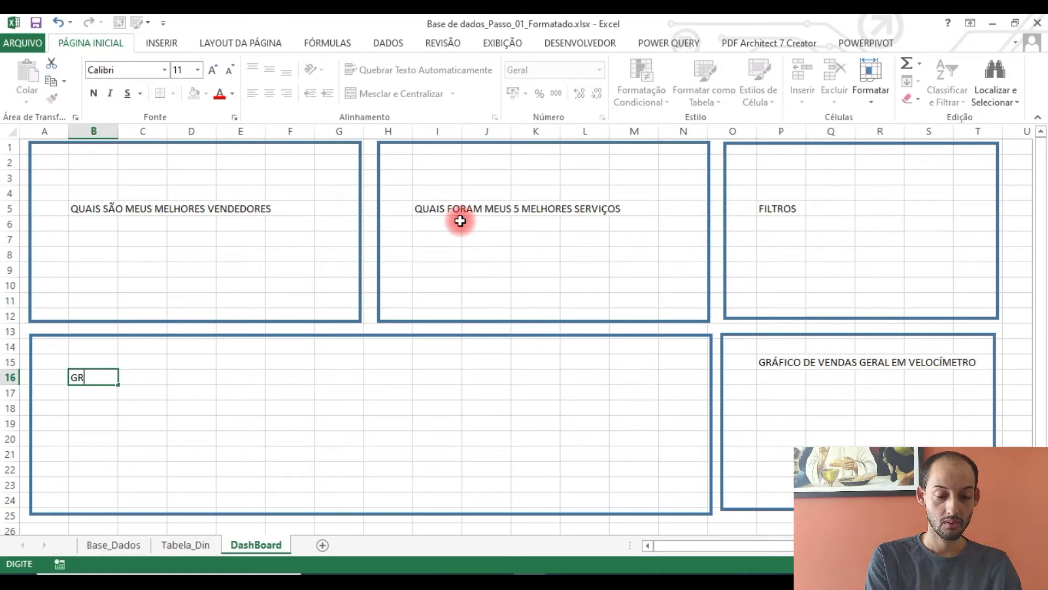
pyautogui.write('ÁFICO DE BARR')
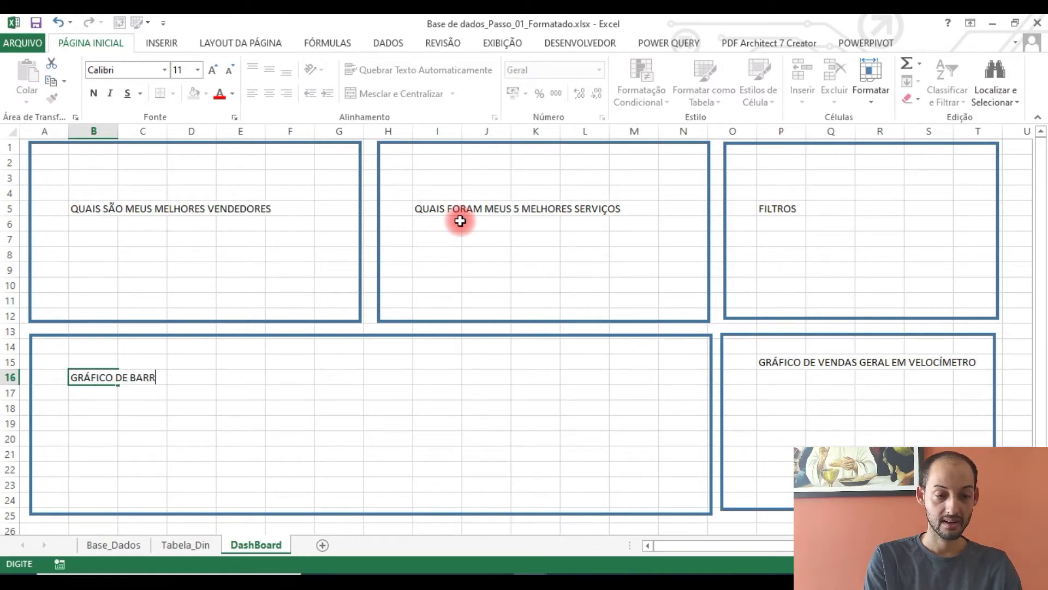
pyautogui.write('AS, MOSTRANDO ')
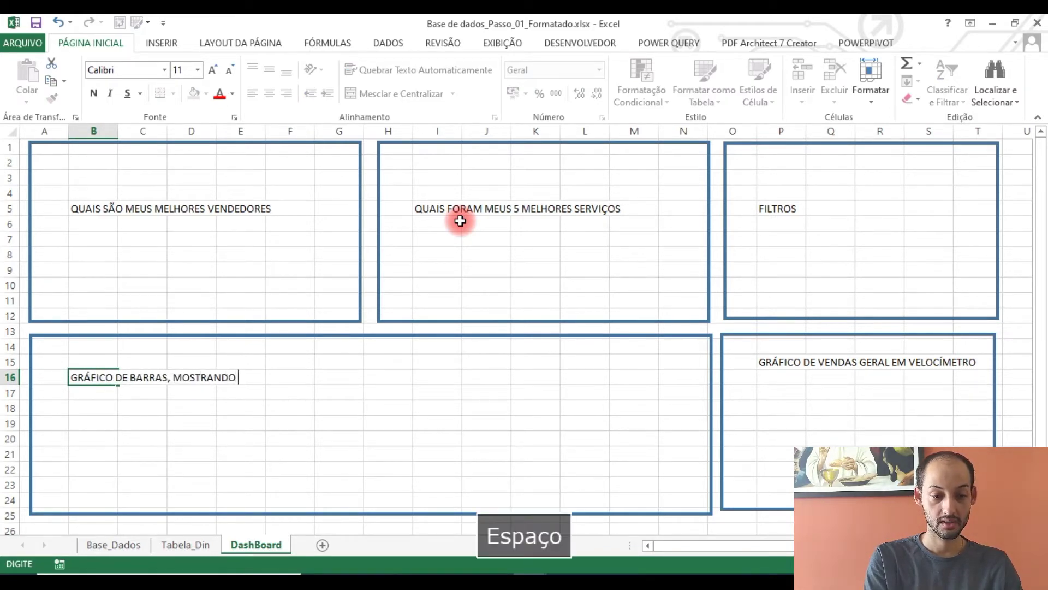
pyautogui.write('TODOS OS ')
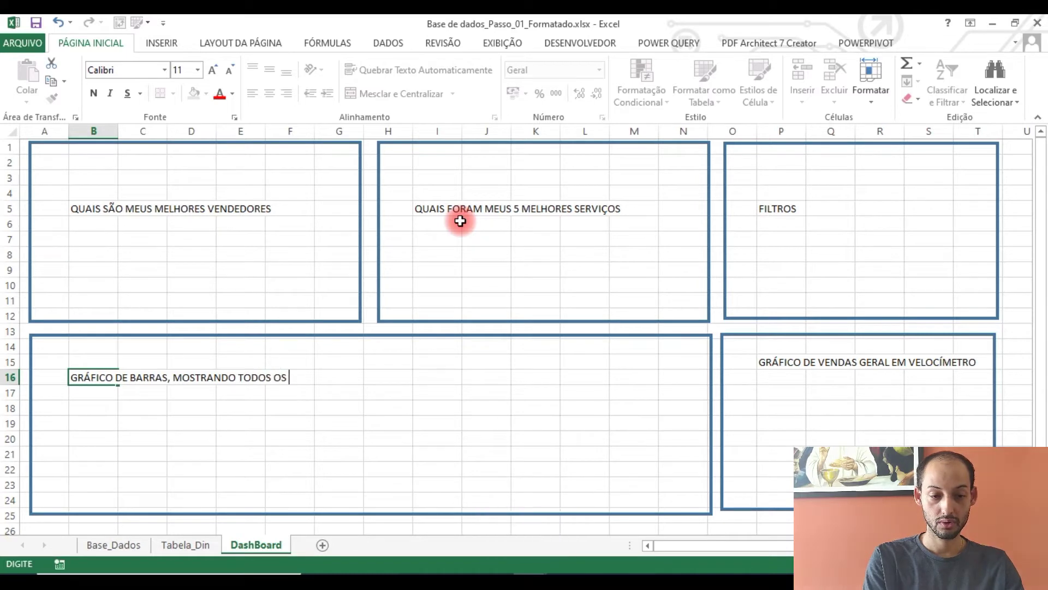
pyautogui.write('MÊS, NÃO IMPORTA O ANO')
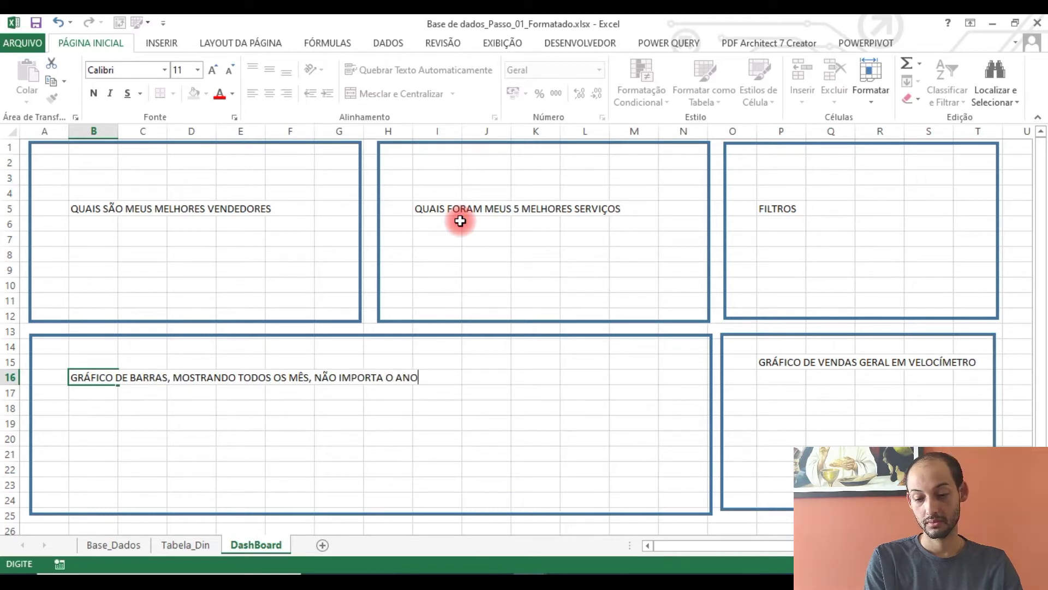
pyautogui.hotkey('shift', 'Left')
pyautogui.press('Right')
pyautogui.press('Left')
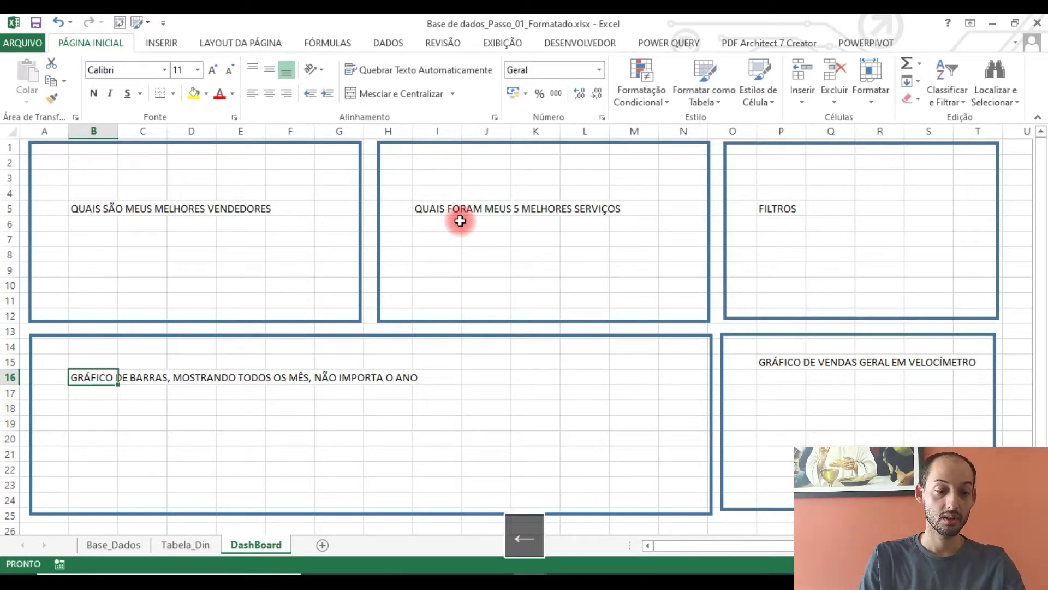
# Step: Shorten and correct the note in cell B16 to "GRÁFICO DE BARRAS, MOSTRANDO TODOS OS MESES"
pyautogui.hotkey('ctrl', 'shift', 'Left')
pyautogui.hotkey('ctrl', 'shift', 'Left')
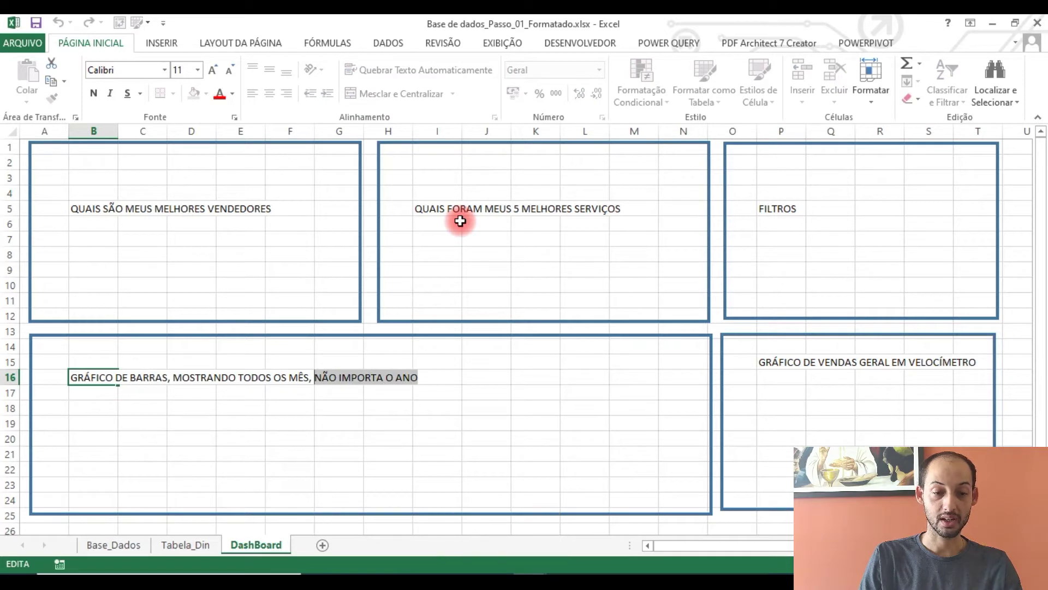
pyautogui.press('Delete')
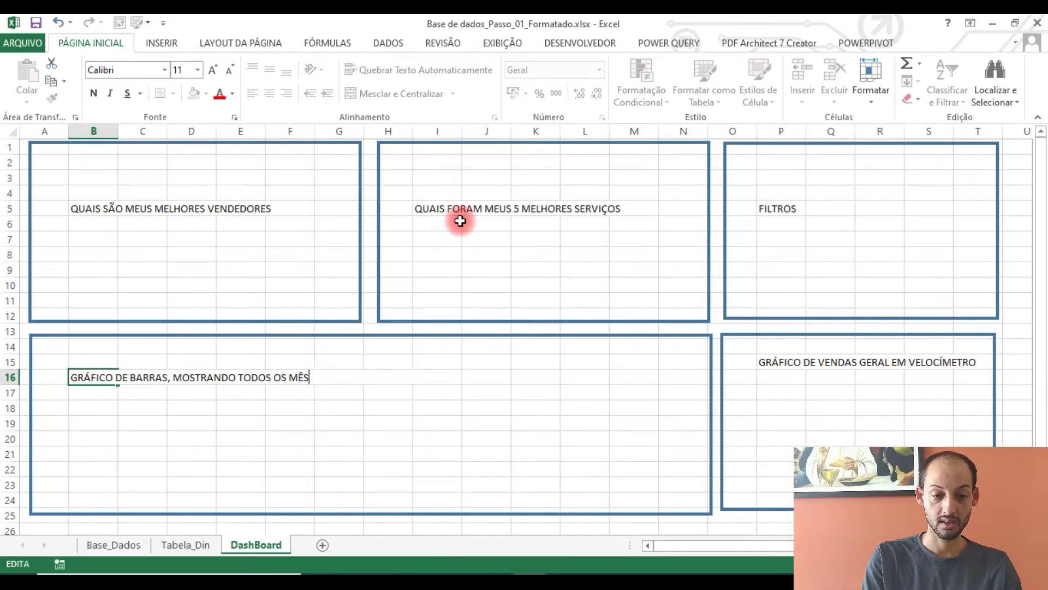
pyautogui.press('Return')
pyautogui.press('Up')
pyautogui.press('F2')
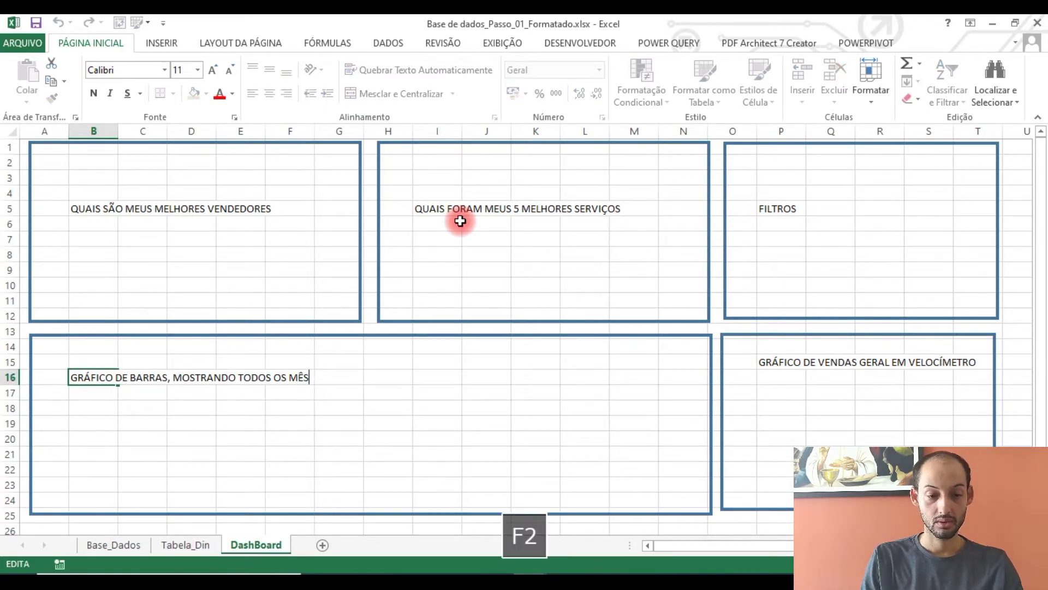
pyautogui.press('BackSpace')
pyautogui.write('S')
pyautogui.press('Return')
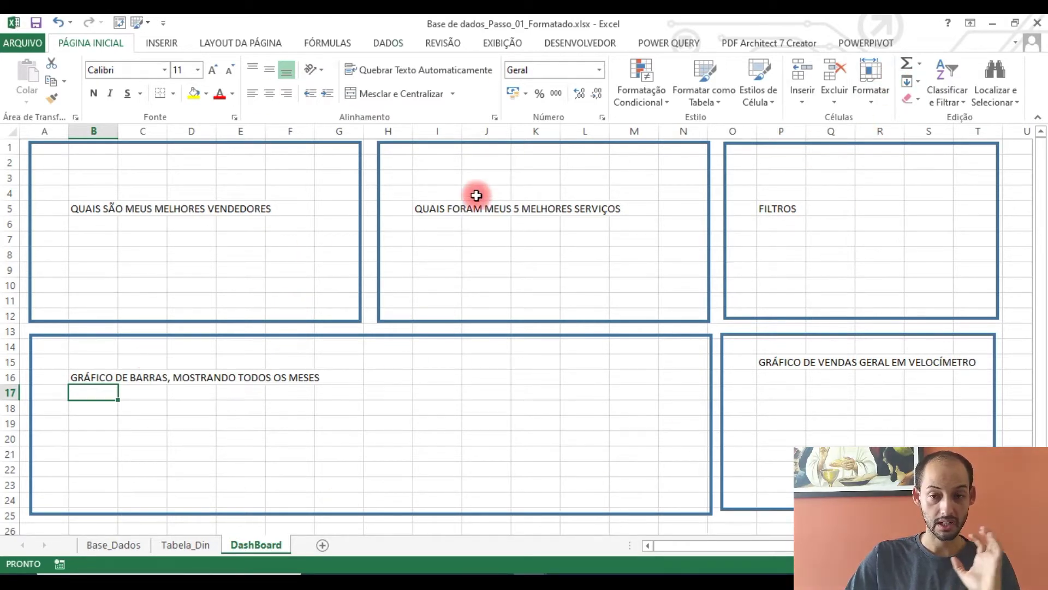
# Step: Set the ribbon to hide automatically and turn off the gridlines and headings of the DashBoard sheet
pyautogui.click(976, 22)
pyautogui.click(967, 43)
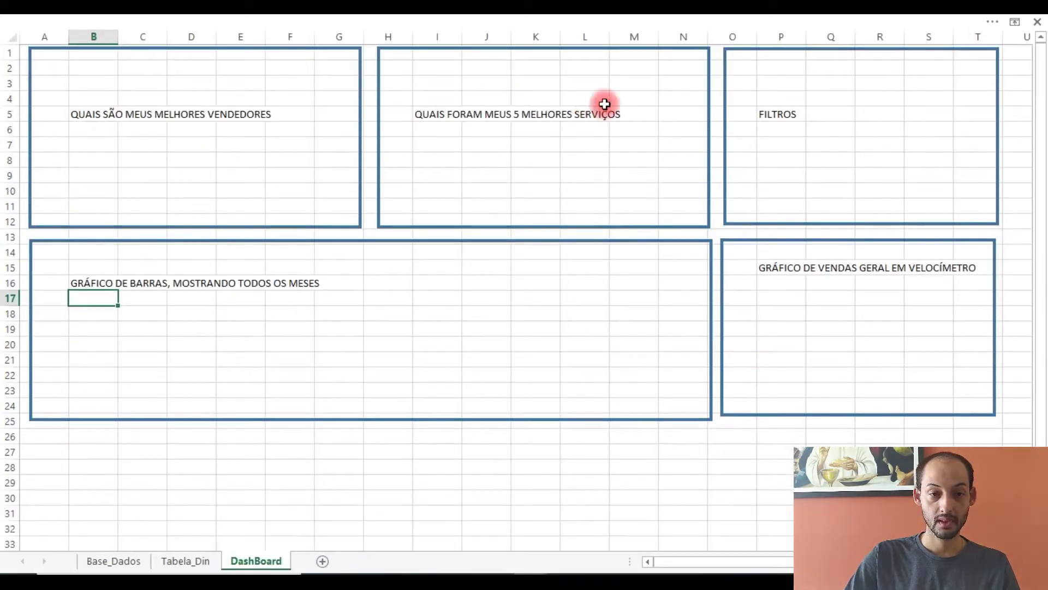
pyautogui.click(878, 21)
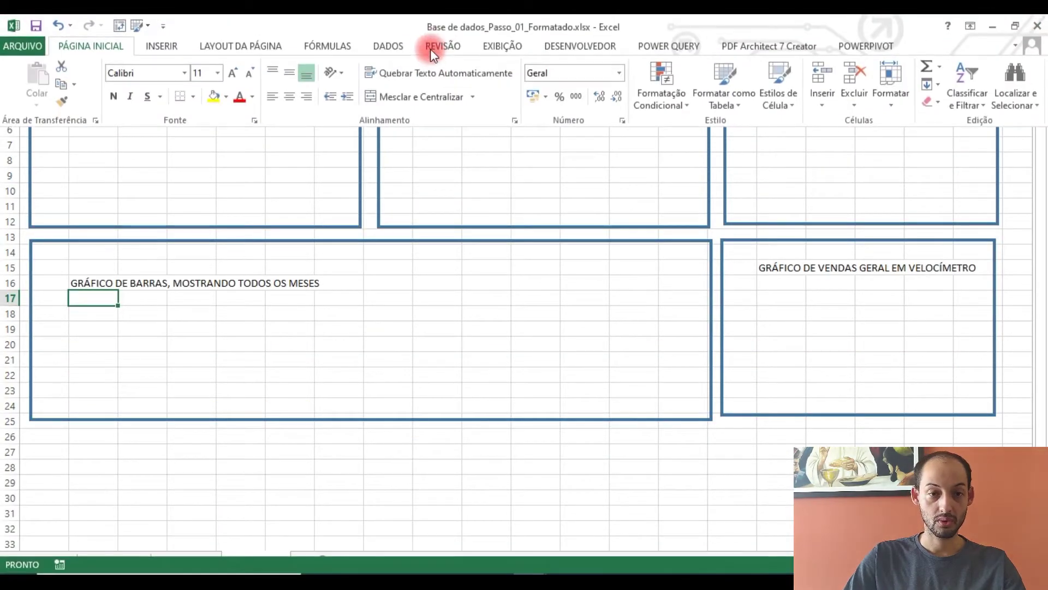
pyautogui.click(486, 46)
pyautogui.click(353, 96)
pyautogui.click(305, 97)
pyautogui.click(458, 431)
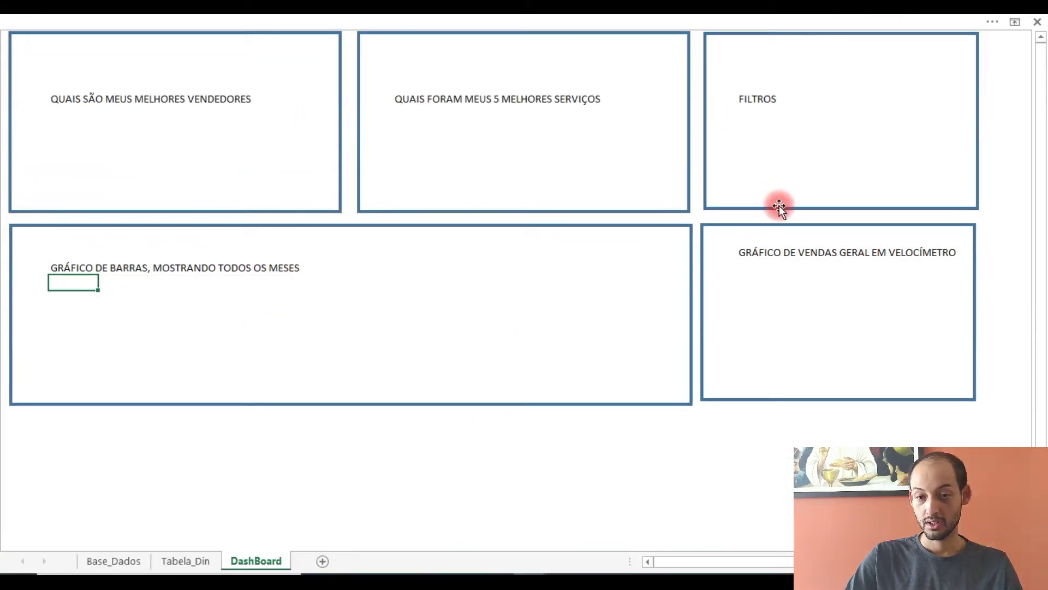
# Step: Move all five layout rectangles down, keeping their arrangement, to free space for a title above them
pyautogui.moveTo(537, 227); pyautogui.dragTo(534, 337)
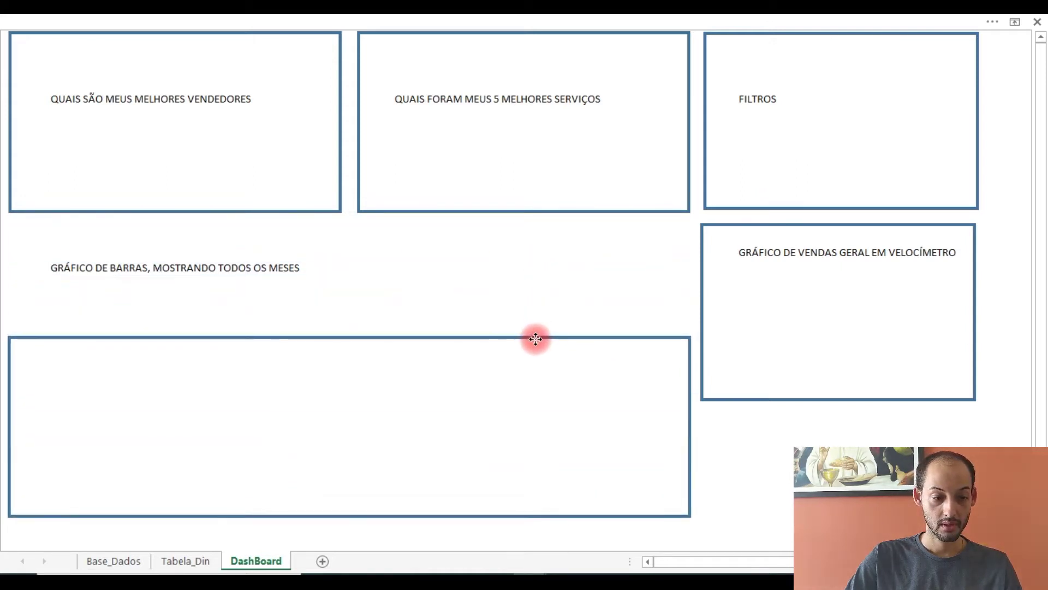
pyautogui.moveTo(836, 224); pyautogui.dragTo(841, 345)
pyautogui.moveTo(808, 38); pyautogui.dragTo(809, 162)
pyautogui.moveTo(598, 33); pyautogui.dragTo(596, 146)
pyautogui.moveTo(304, 33); pyautogui.dragTo(302, 147)
# Step: Move the bar chart note into the wide lower rectangle and the best-sellers question into the first upper rectangle
pyautogui.click(98, 267)
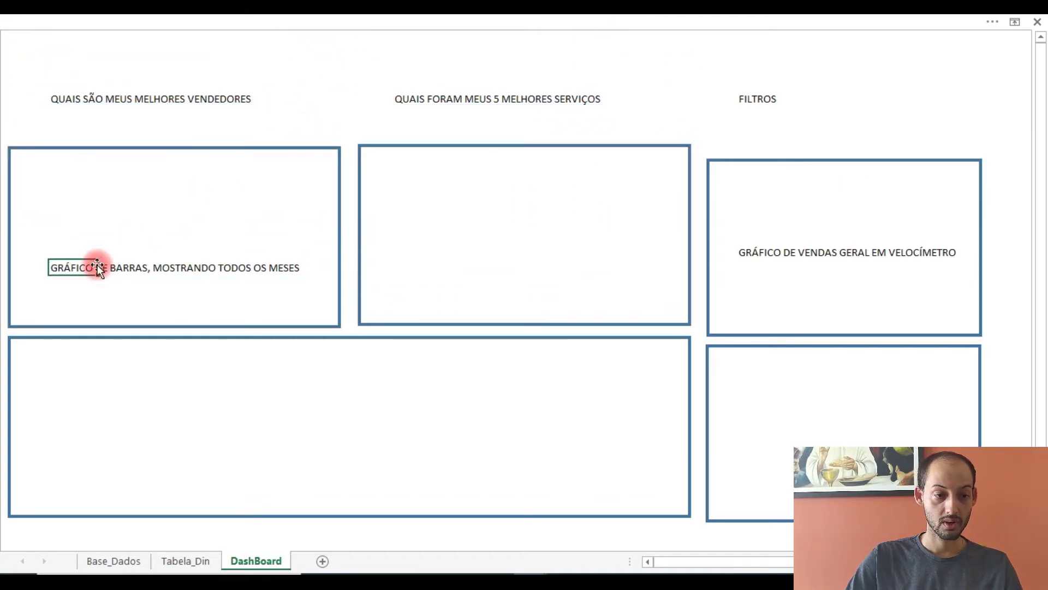
pyautogui.hotkey('ctrl', 'x')
pyautogui.click(51, 424)
pyautogui.hotkey('ctrl', 'v')
pyautogui.click(63, 98)
pyautogui.hotkey('ctrl', 'x')
pyautogui.click(82, 236)
pyautogui.hotkey('ctrl', 'v')
# Step: Move the top 5 services question into the second upper rectangle and the FILTROS label into the third
pyautogui.click(401, 99)
pyautogui.hotkey('ctrl', 'x')
pyautogui.click(412, 208)
pyautogui.hotkey('ctrl', 'v')
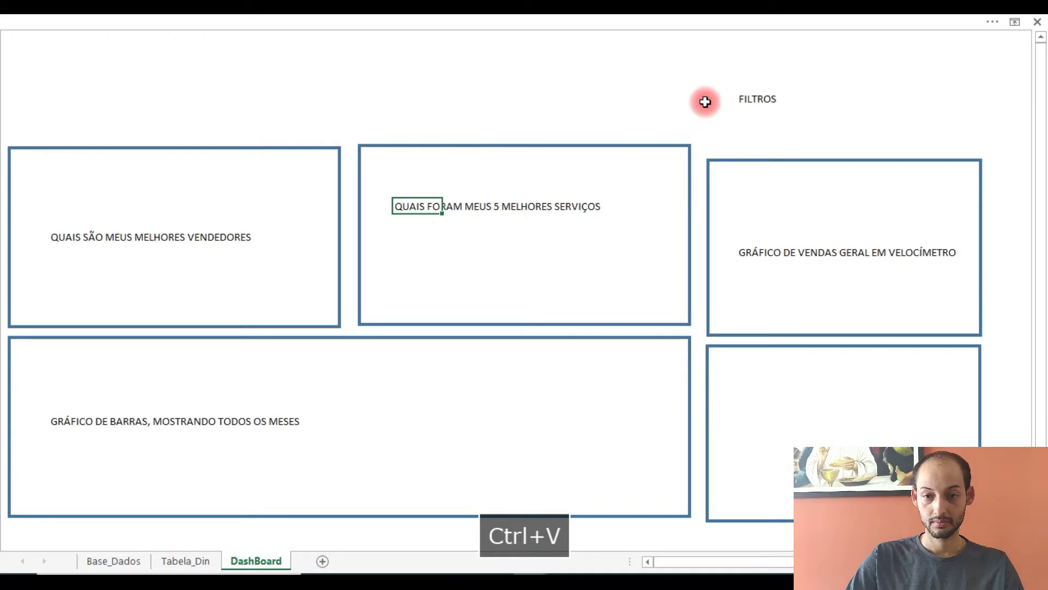
pyautogui.click(749, 99)
pyautogui.hotkey('ctrl', 'x')
pyautogui.click(764, 206)
pyautogui.hotkey('ctrl', 'v')
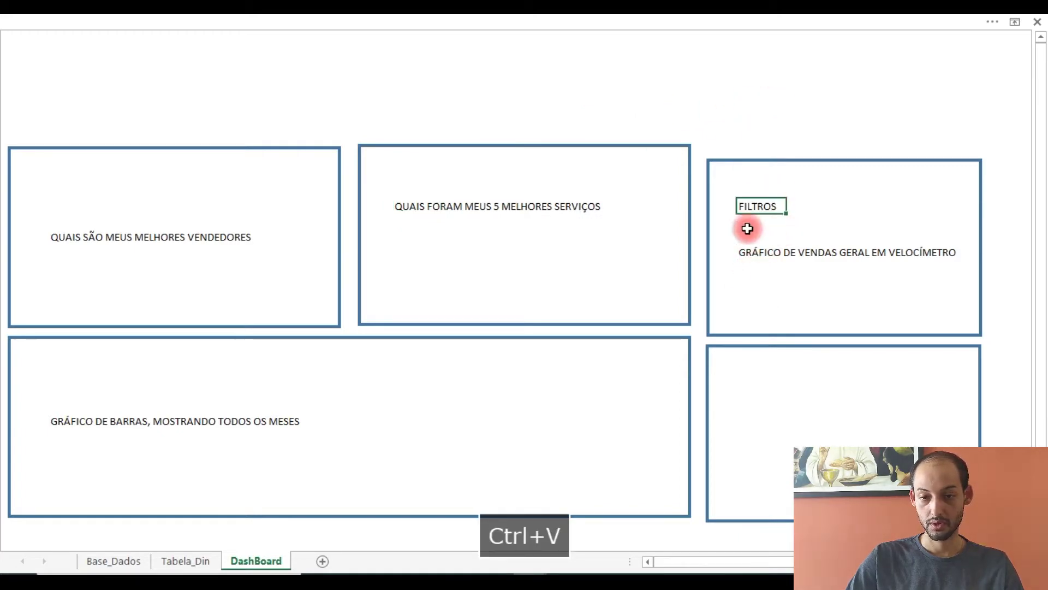
# Step: Move the speedometer sales chart note into the smaller lower rectangle
pyautogui.click(758, 252)
pyautogui.hotkey('ctrl', 'x')
pyautogui.click(781, 420)
pyautogui.hotkey('ctrl', 'v')
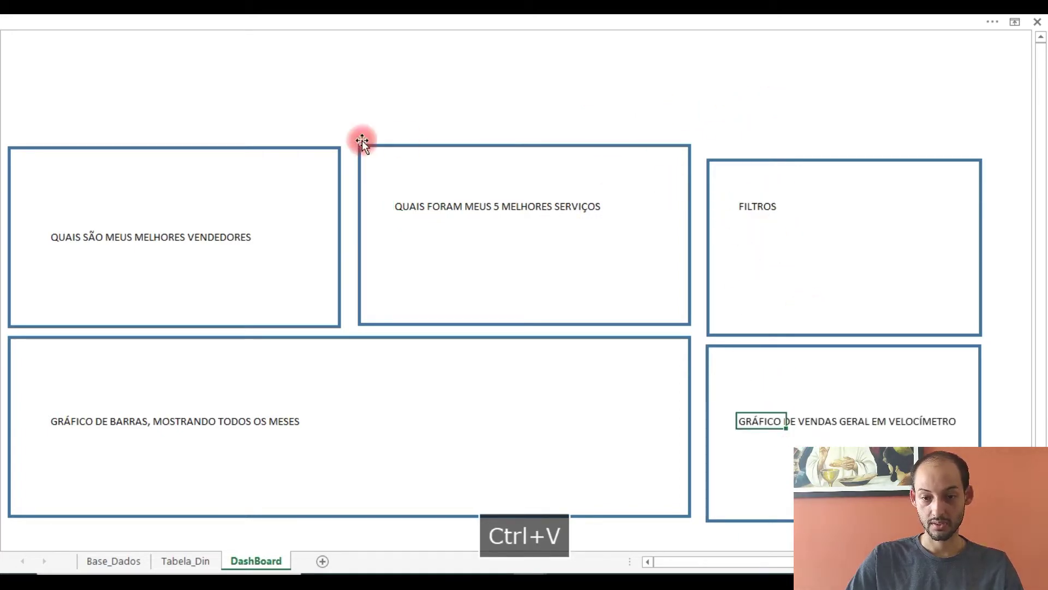
# Step: Insert a WordArt text in the orange style from the first row of the gallery
pyautogui.click(82, 87)
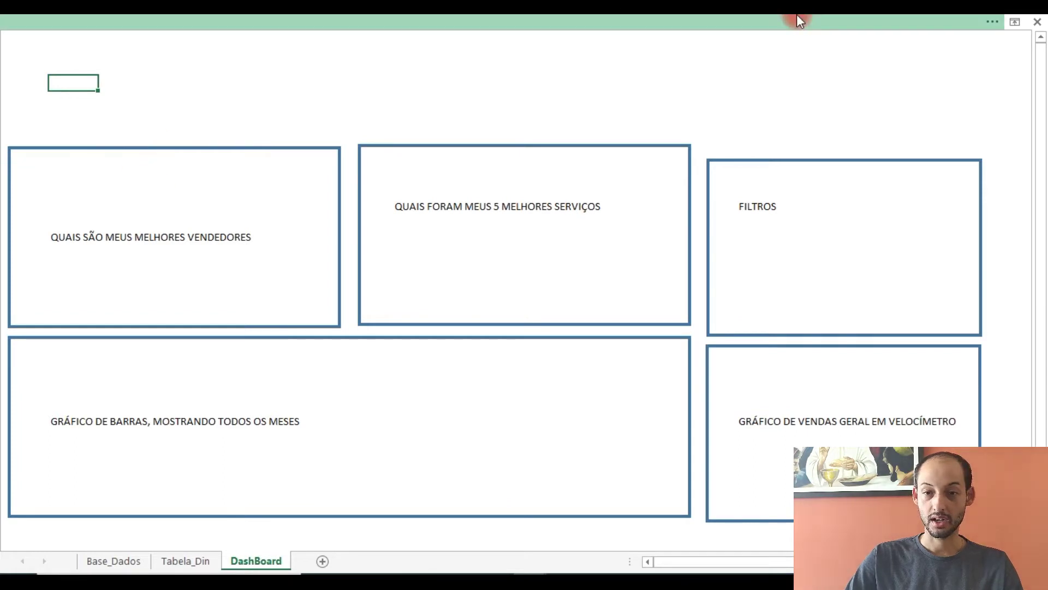
pyautogui.click(795, 19)
pyautogui.click(163, 46)
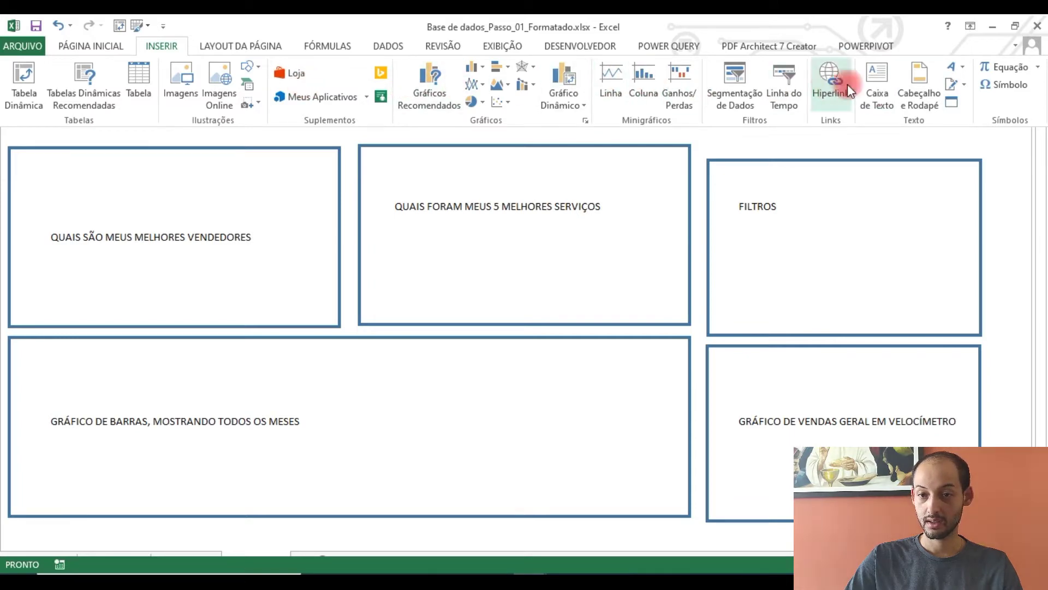
pyautogui.click(950, 65)
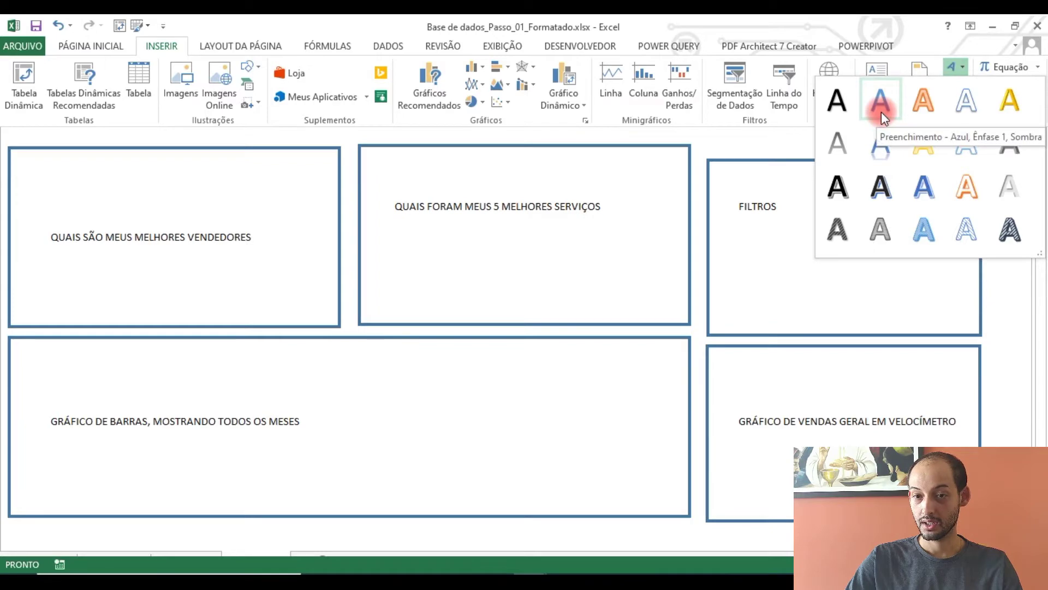
pyautogui.click(929, 104)
pyautogui.click(87, 85)
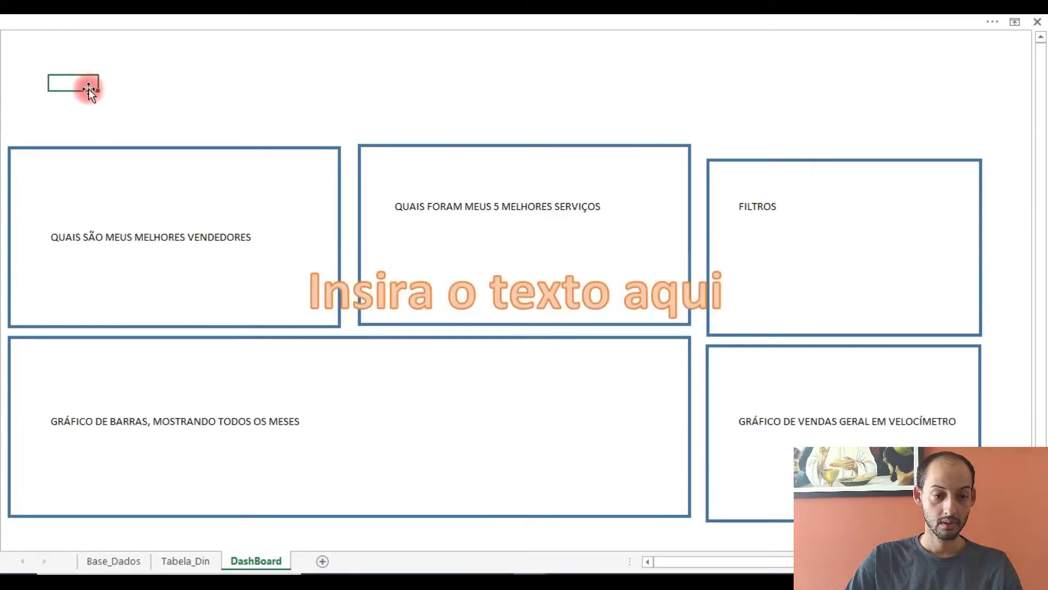
# Step: Replace the WordArt placeholder text with "DASHBOARD" and "EXCEL NA PRÁTICA" on two lines
pyautogui.click(536, 281)
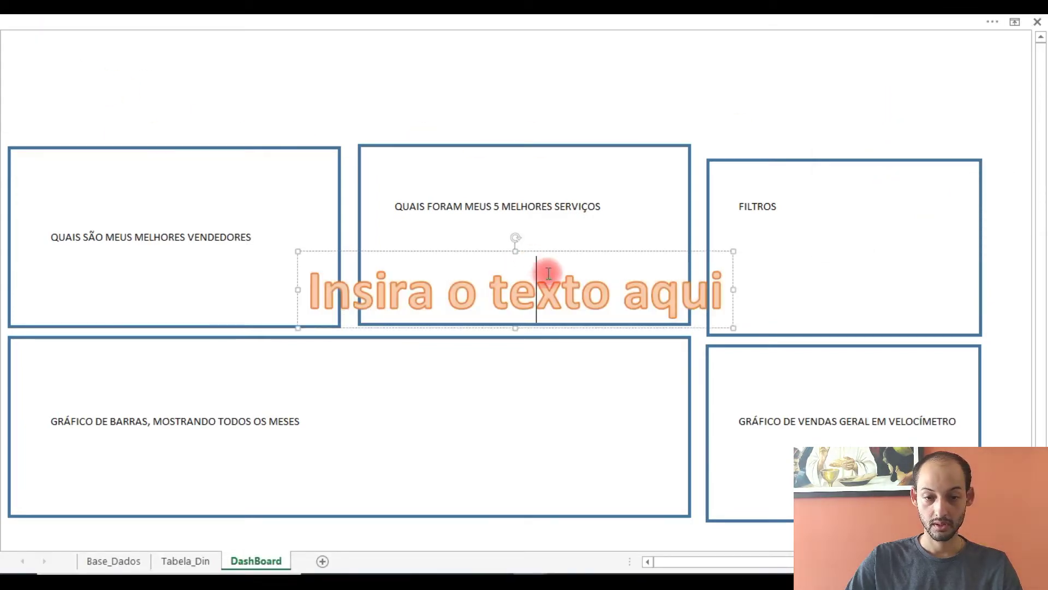
pyautogui.tripleClick(594, 292)
pyautogui.write('DA')
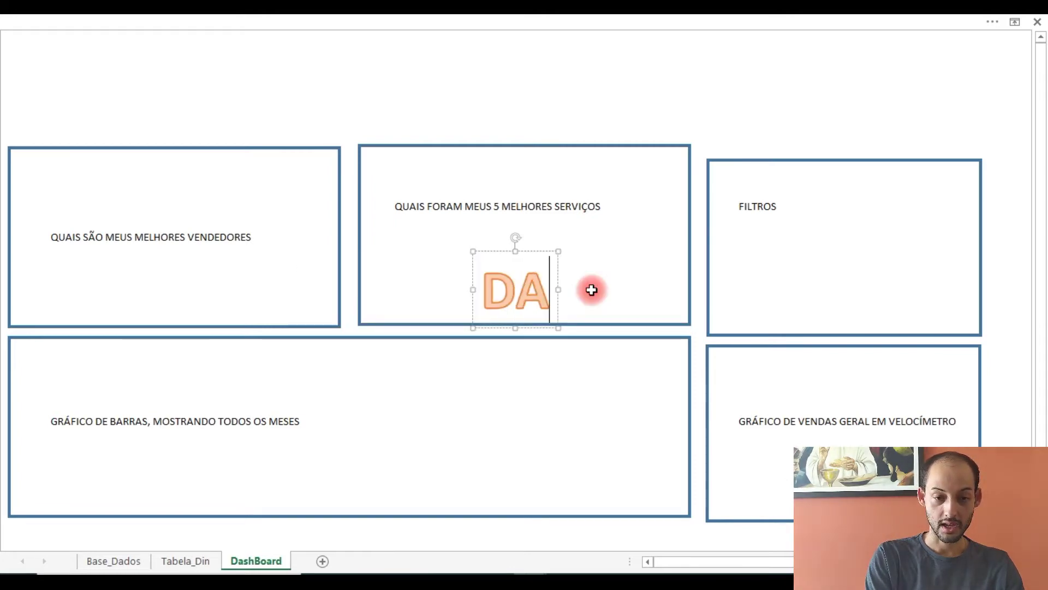
pyautogui.write('SHBOARD')
pyautogui.press('Return')
pyautogui.write('EXCEL NA')
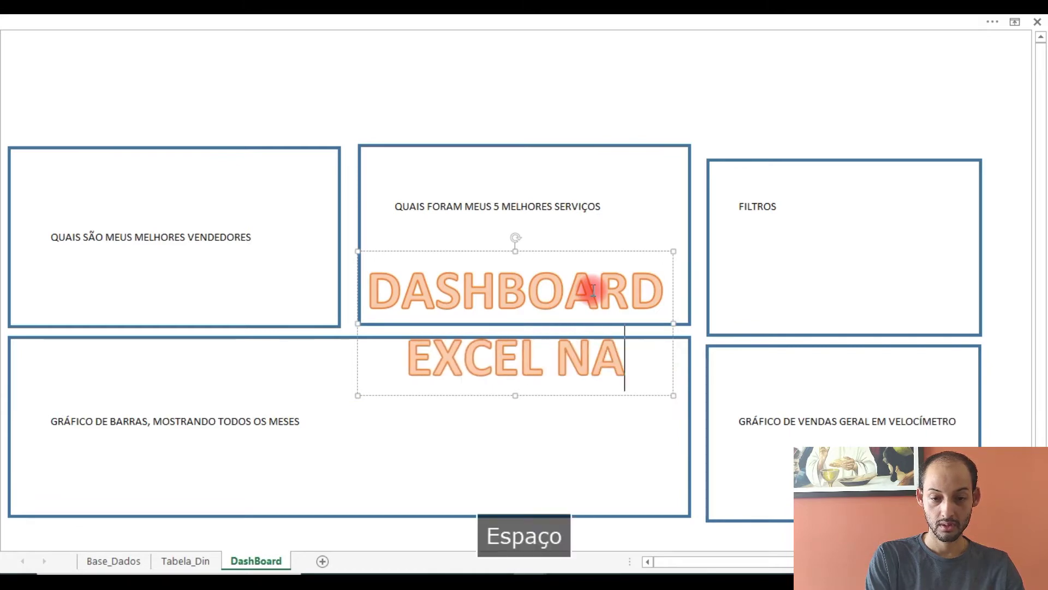
pyautogui.write(' PRÁTICA')
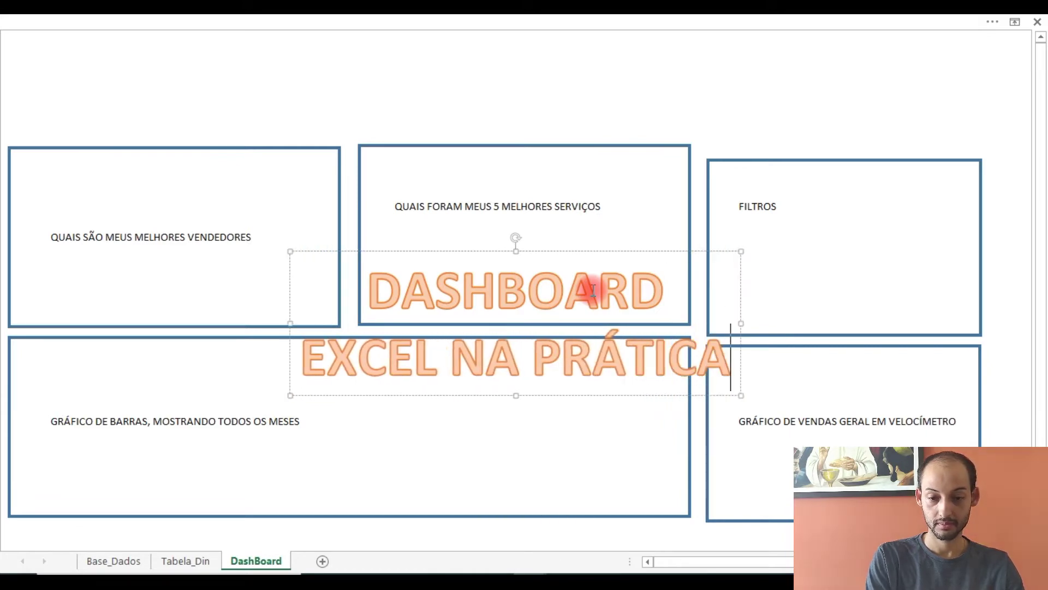
# Step: Restore the full ribbon display and move the WordArt title up so it starts above the rectangles
pyautogui.click(714, 35)
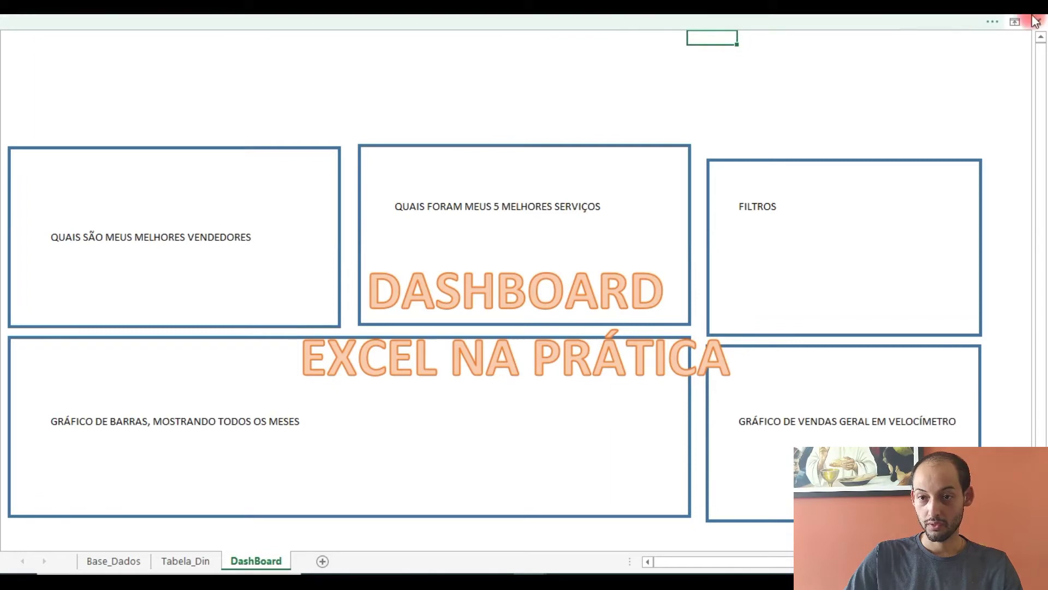
pyautogui.click(1013, 21)
pyautogui.click(992, 124)
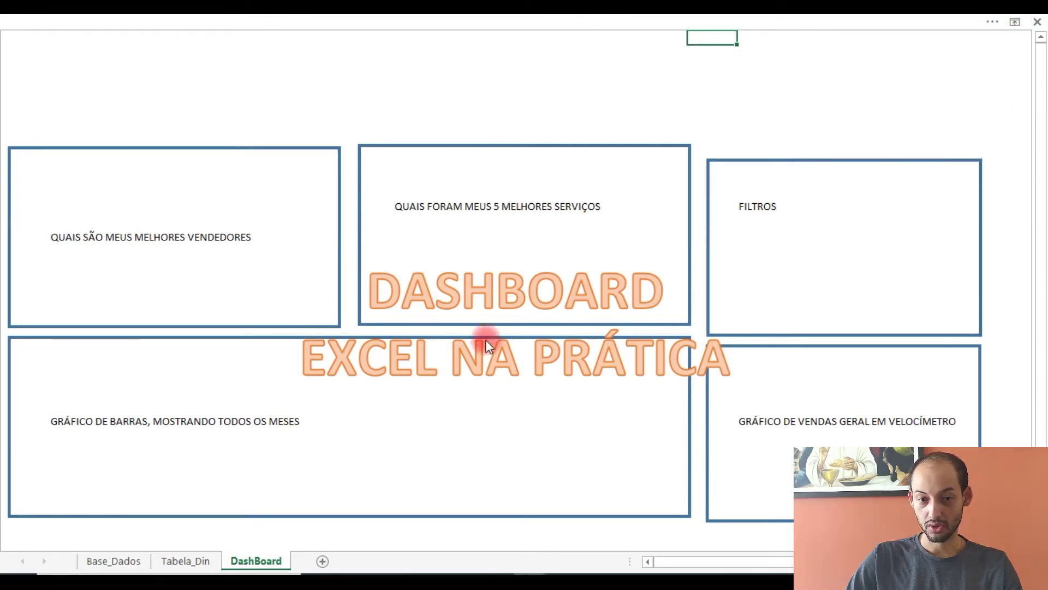
pyautogui.click(584, 392)
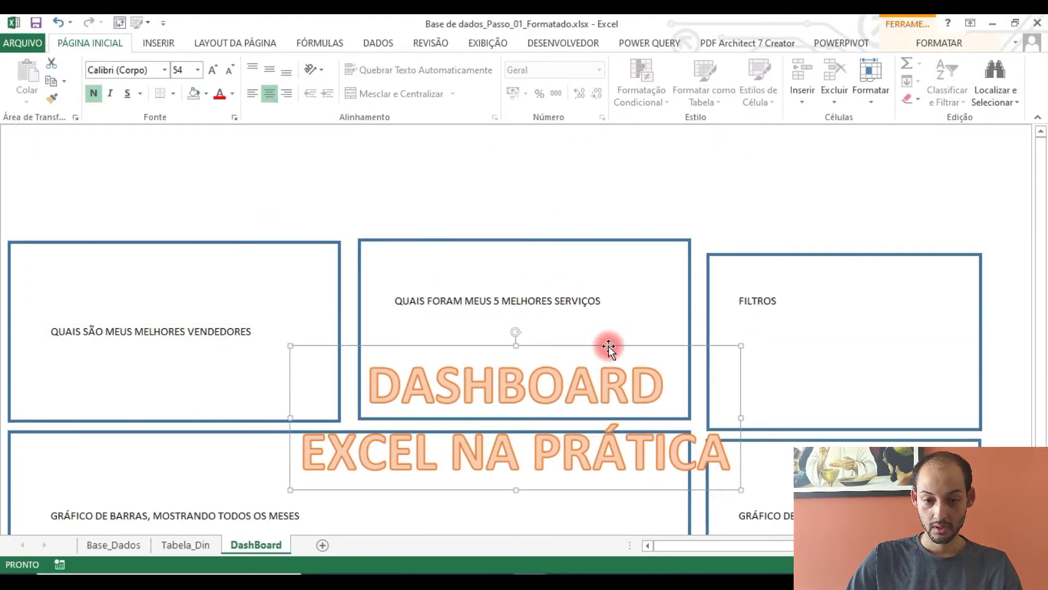
pyautogui.moveTo(617, 346); pyautogui.dragTo(553, 176)
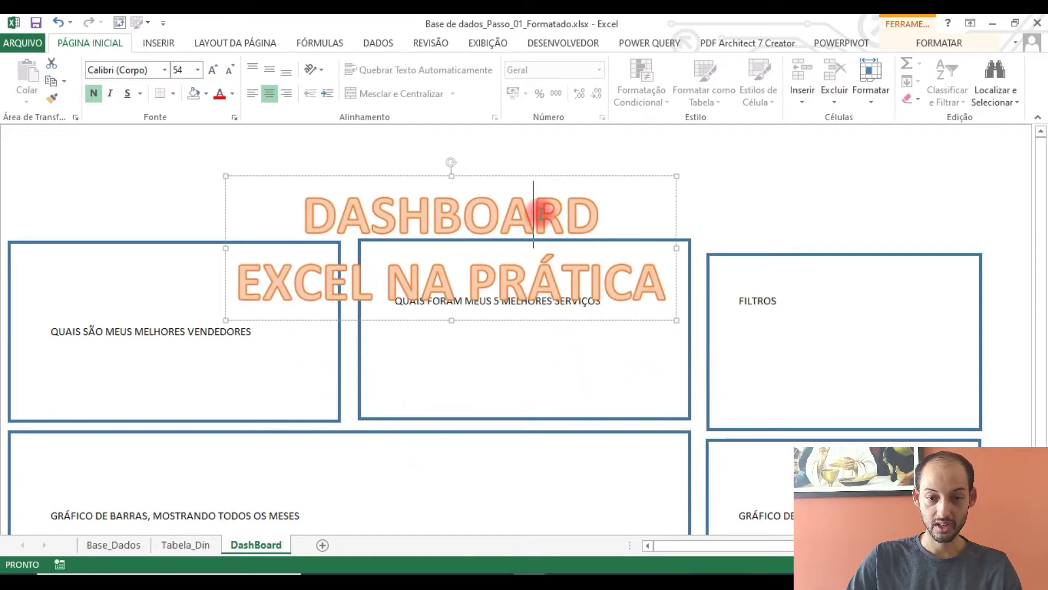
pyautogui.moveTo(576, 160); pyautogui.dragTo(622, 127)
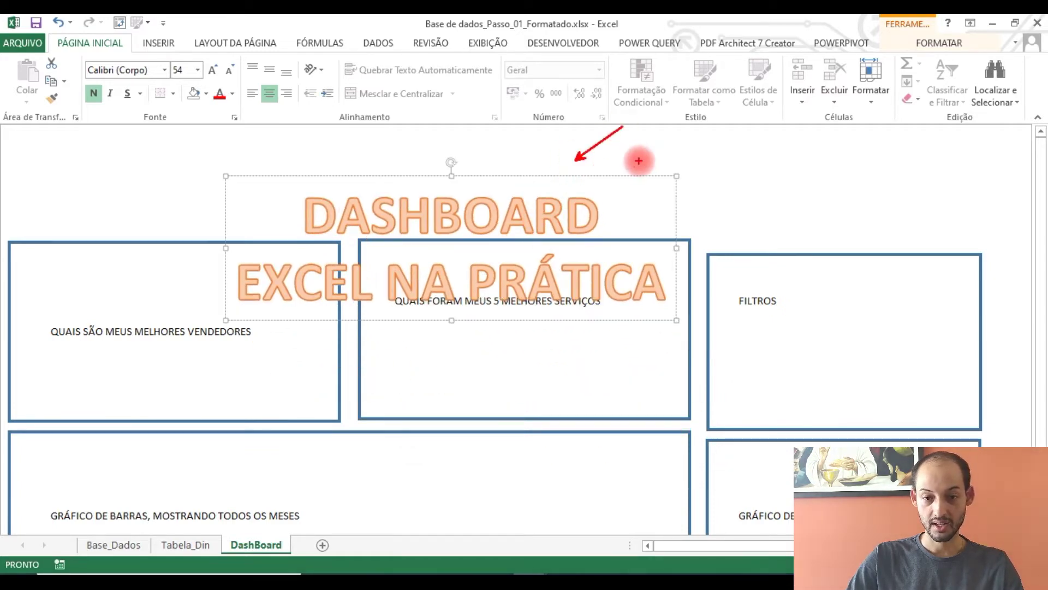
pyautogui.moveTo(640, 162); pyautogui.dragTo(689, 142)
pyautogui.press('Escape')
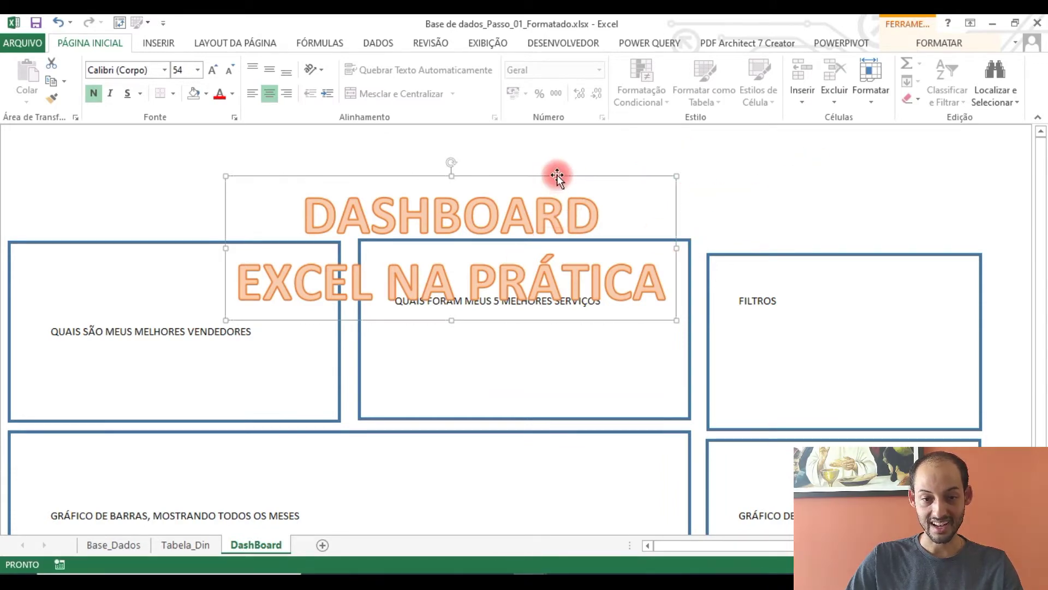
# Step: Reduce the WordArt title's font size to 28
pyautogui.click(232, 71)
pyautogui.click(231, 71)
pyautogui.click(232, 71)
pyautogui.click(231, 71)
pyautogui.click(231, 71)
pyautogui.click(232, 71)
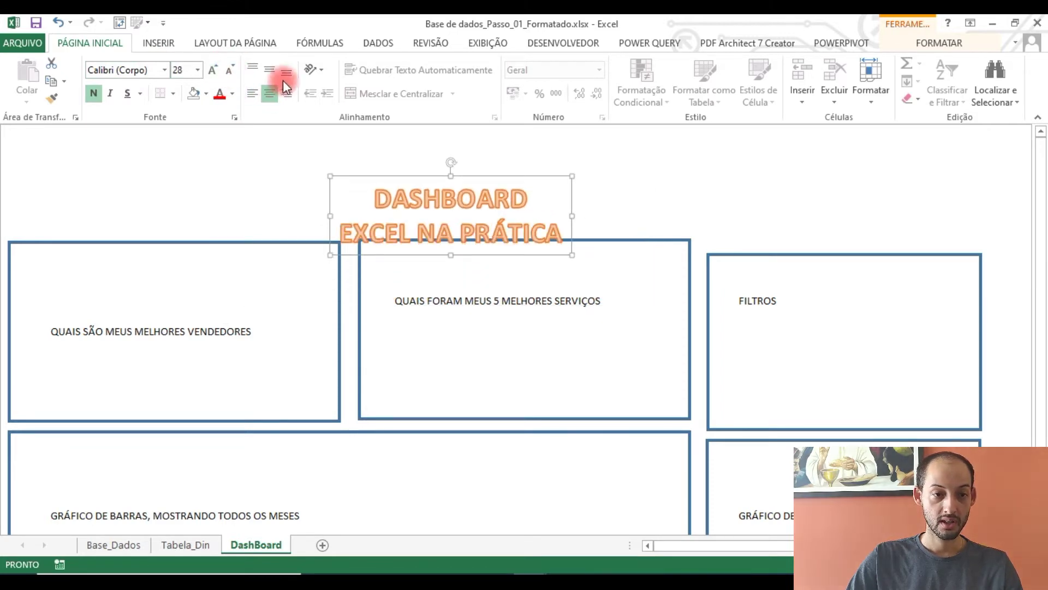
# Step: Left-align the title text and move it into the empty space above the best sellers rectangle
pyautogui.click(254, 91)
pyautogui.moveTo(484, 178); pyautogui.dragTo(167, 143)
pyautogui.click(418, 177)
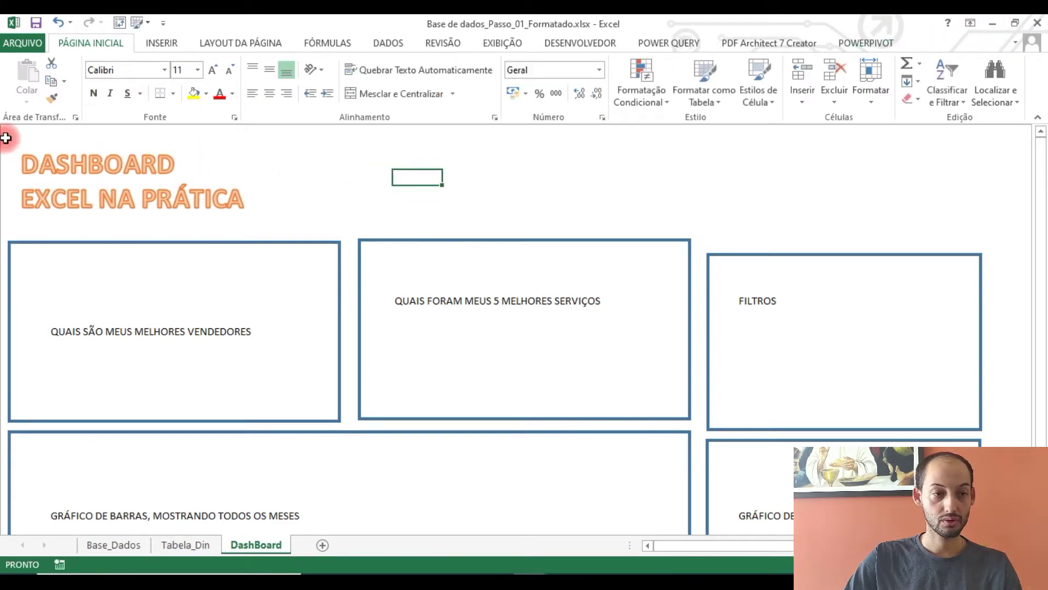
# Step: Fill the cell range behind the title and all the rectangles with dark grey
pyautogui.moveTo(6, 130); pyautogui.dragTo(924, 369)
pyautogui.moveTo(750, 545); pyautogui.dragTo(715, 568)
pyautogui.moveTo(1041, 435); pyautogui.dragTo(1042, 165)
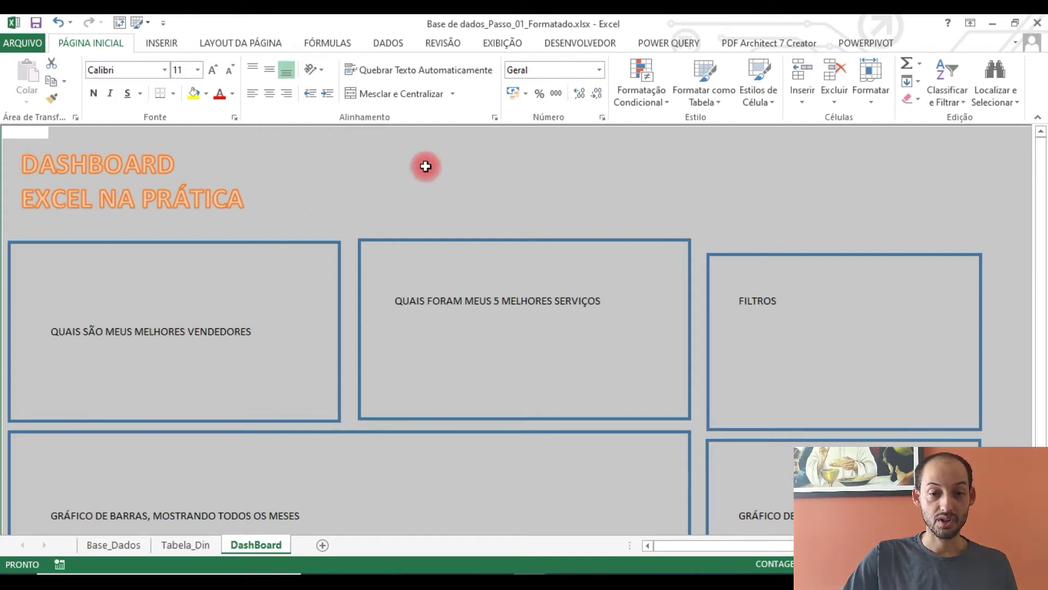
pyautogui.click(206, 94)
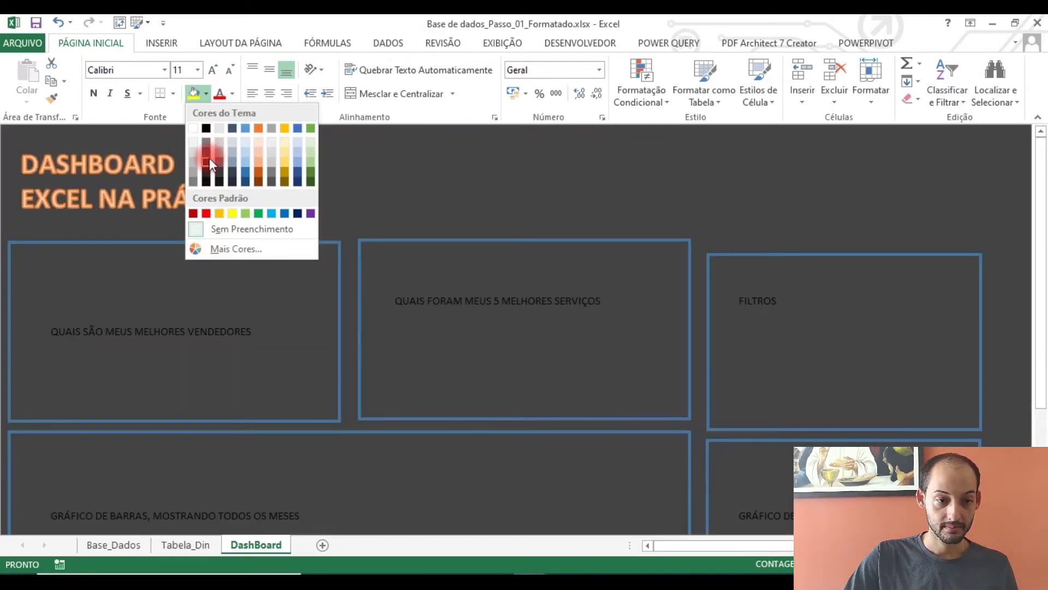
pyautogui.click(208, 158)
# Step: Try black as the font colour of the left-aligned dashboard title
pyautogui.click(68, 197)
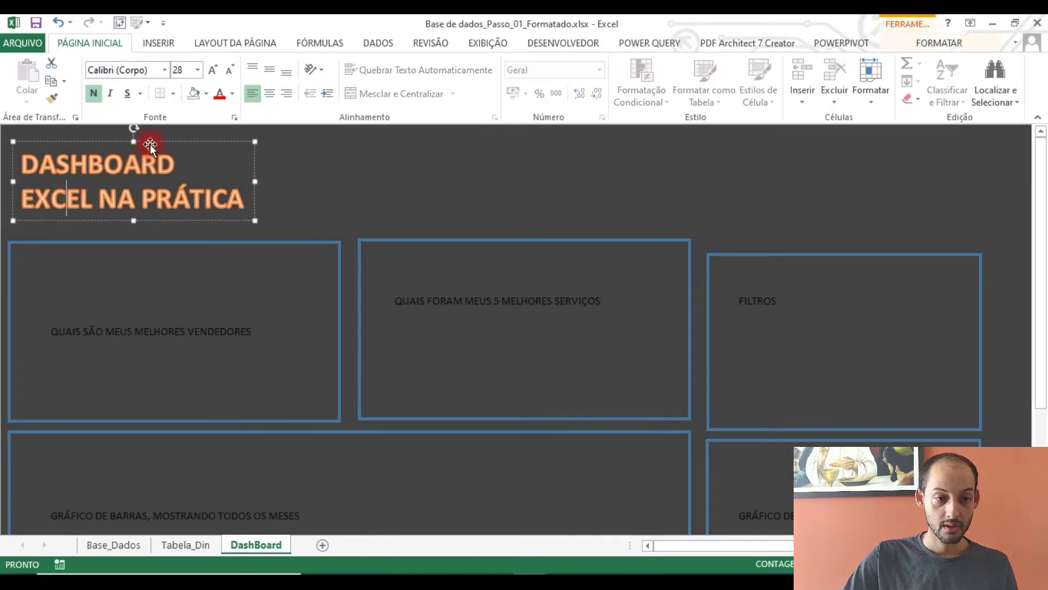
pyautogui.click(253, 95)
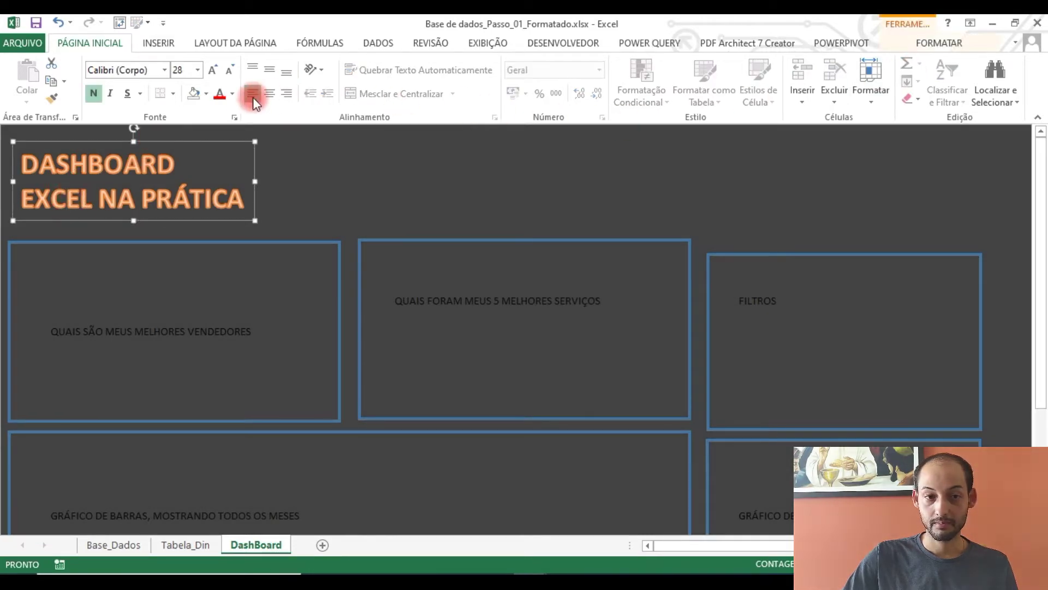
pyautogui.click(222, 95)
pyautogui.click(232, 98)
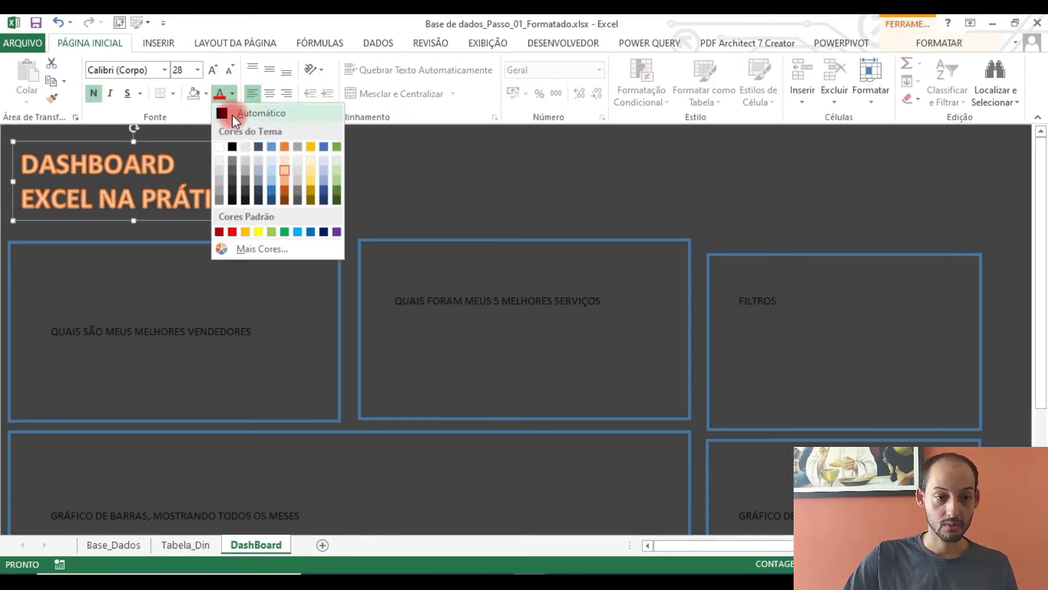
pyautogui.click(233, 148)
pyautogui.click(398, 208)
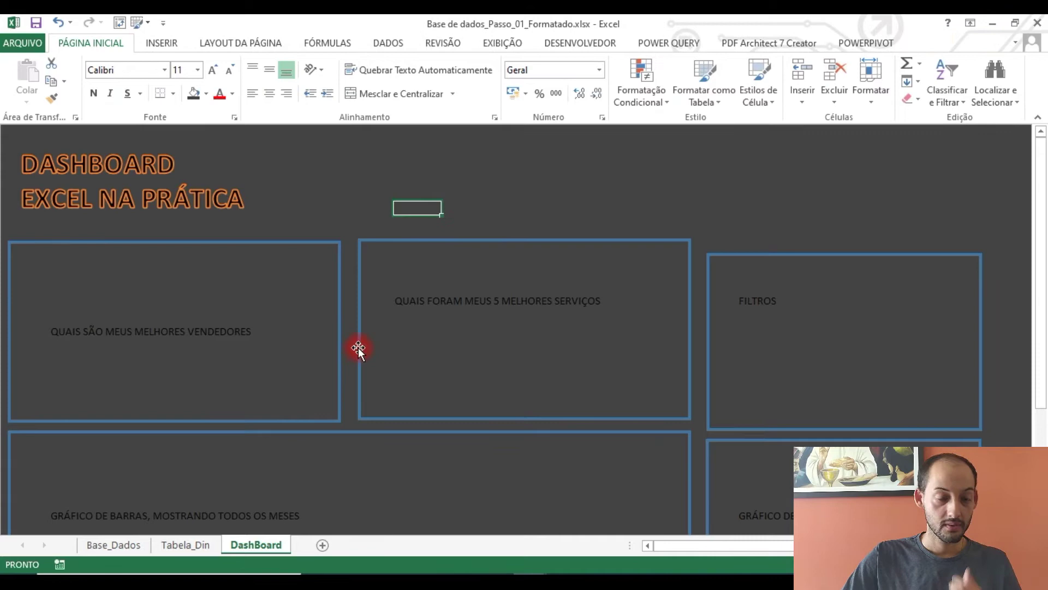
# Step: Undo the title's font colour change and the dark grey fill of the dashboard cells
pyautogui.click(160, 199)
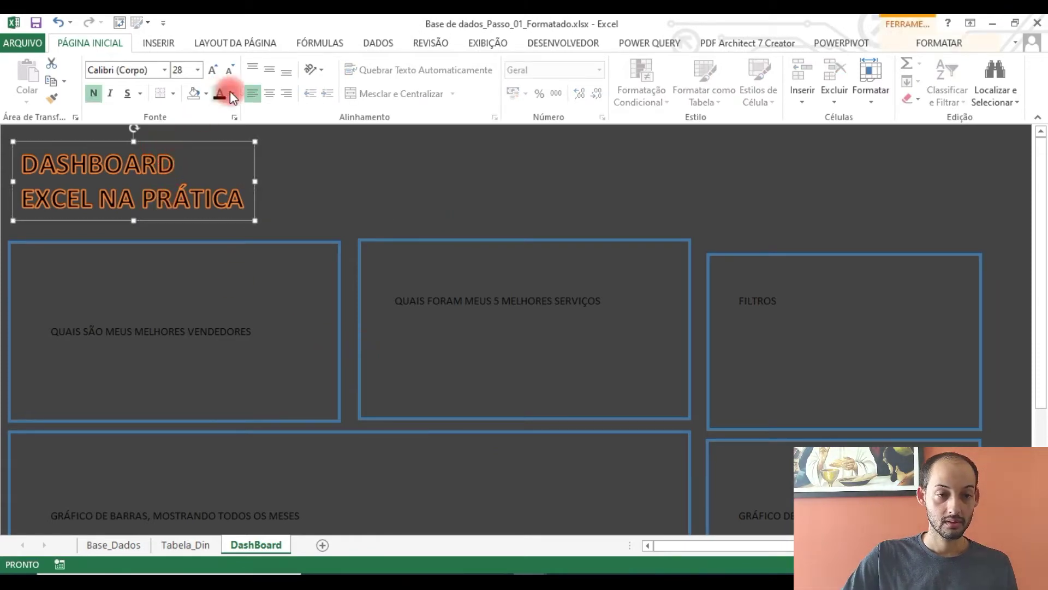
pyautogui.click(306, 137)
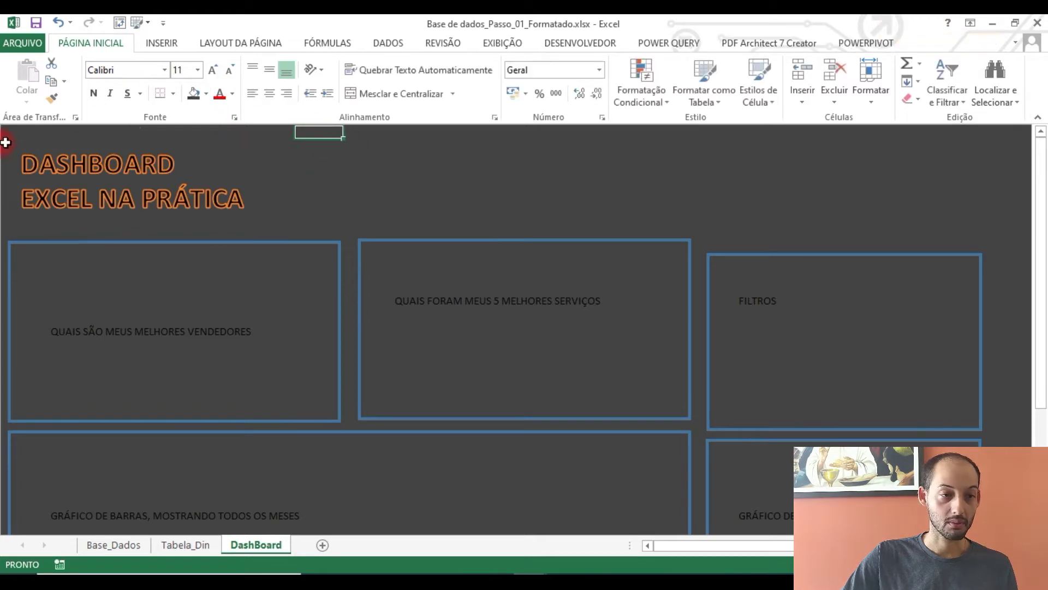
pyautogui.hotkey('ctrl', 'z')
pyautogui.hotkey('ctrl', 'z')
pyautogui.hotkey('ctrl', 'z')
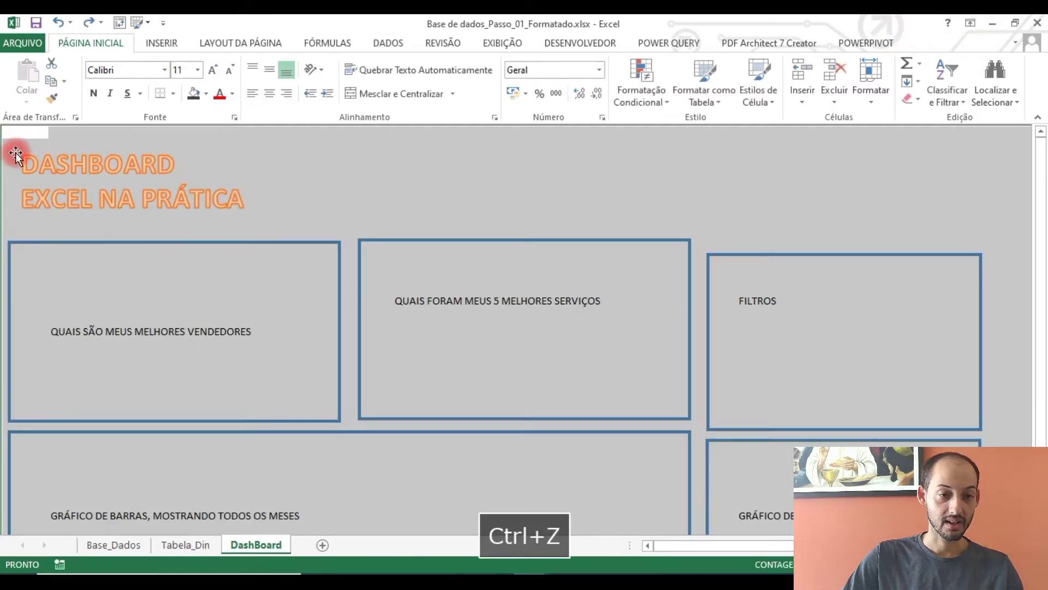
# Step: Fill the selected cells of the dashboard area with black
pyautogui.click(200, 93)
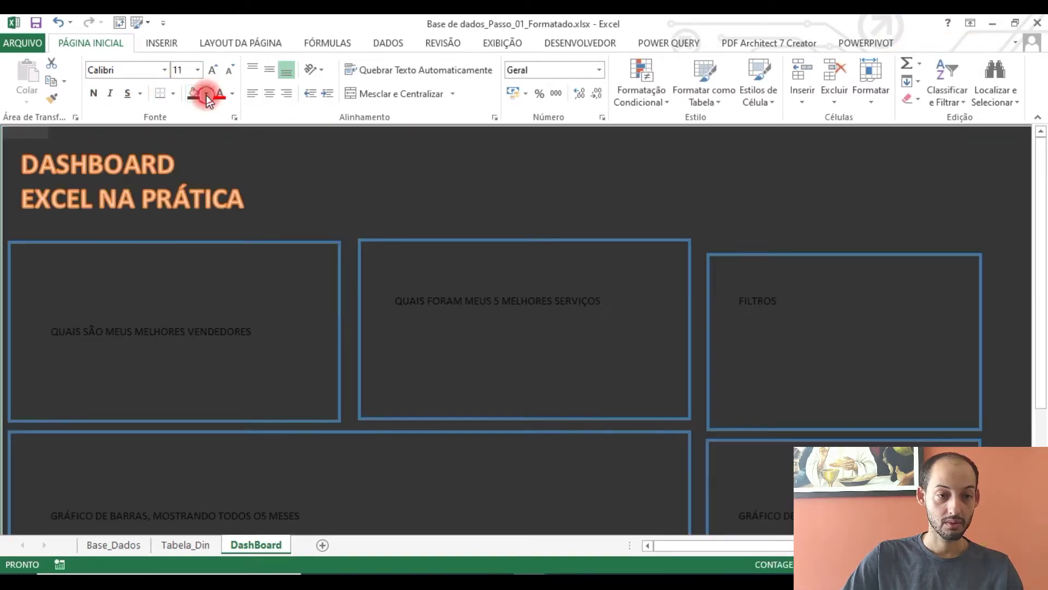
pyautogui.click(207, 96)
pyautogui.click(205, 127)
# Step: Set the WordArt title's font colour to black and auto-hide the ribbon to view the dashboard
pyautogui.click(162, 216)
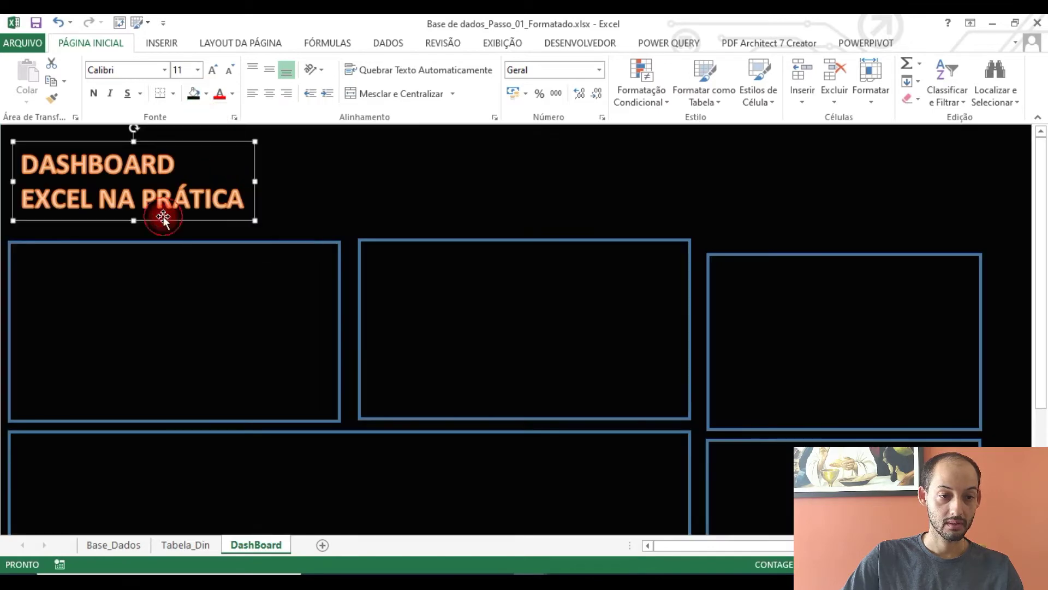
pyautogui.click(172, 143)
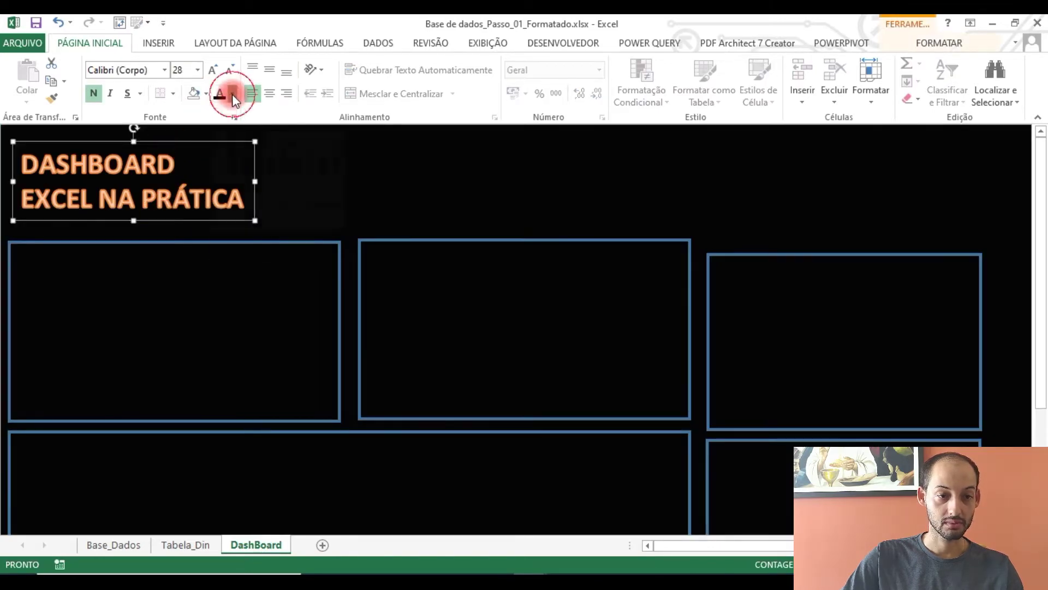
pyautogui.click(232, 93)
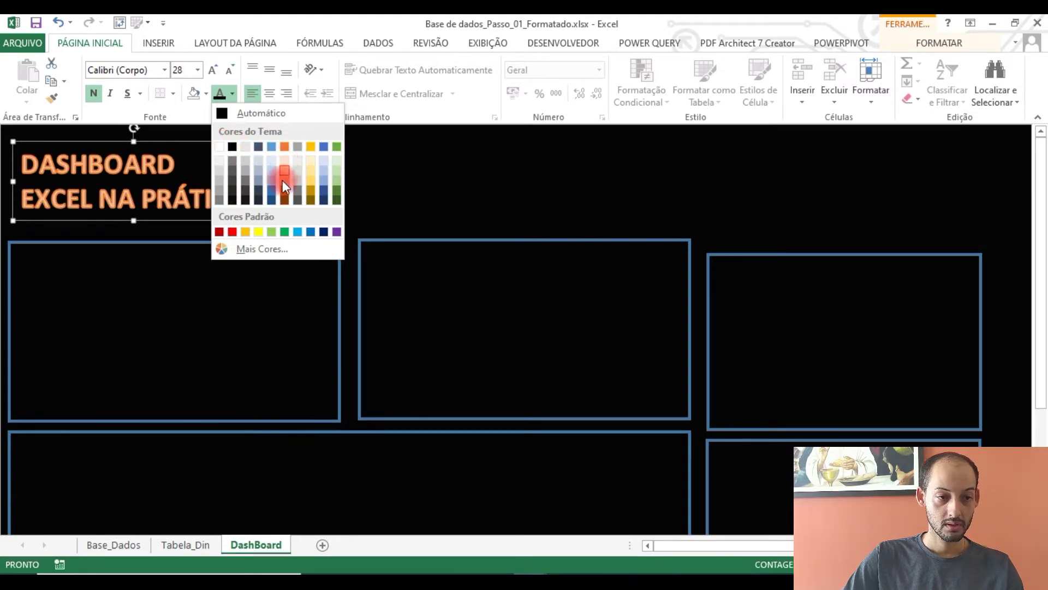
pyautogui.click(233, 144)
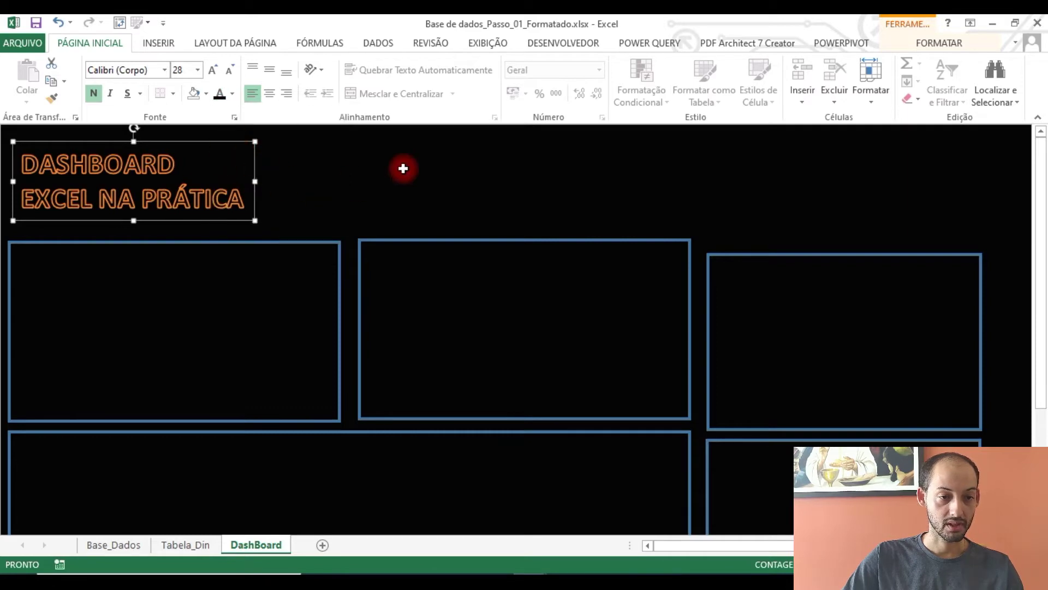
pyautogui.click(351, 188)
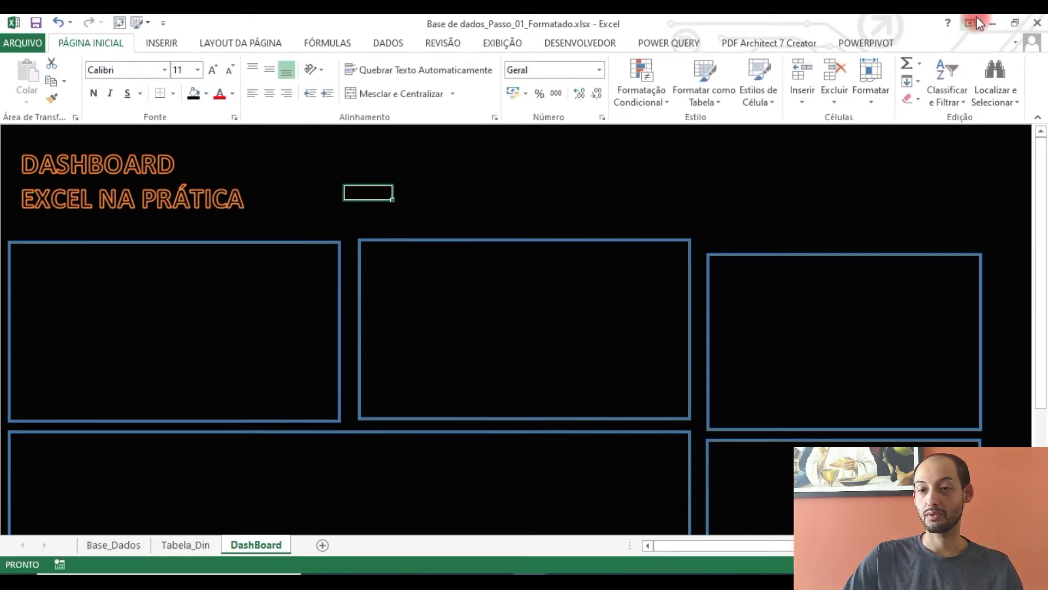
pyautogui.click(975, 21)
pyautogui.click(956, 57)
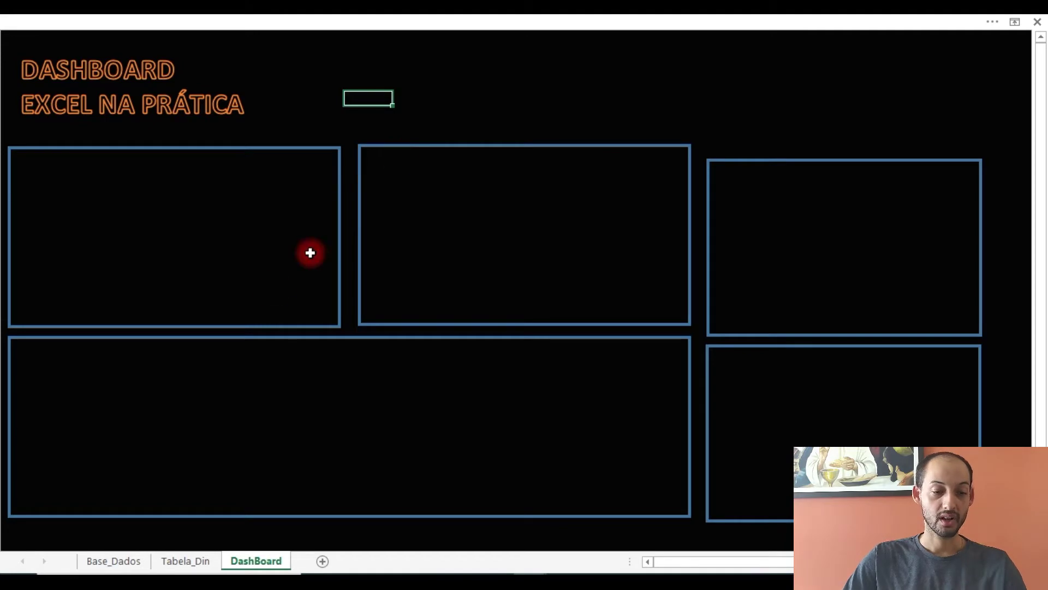
# Step: Go to the Base_Dados sheet and show the ribbon with its tabs and commands again
pyautogui.click(128, 558)
pyautogui.click(486, 221)
pyautogui.click(990, 21)
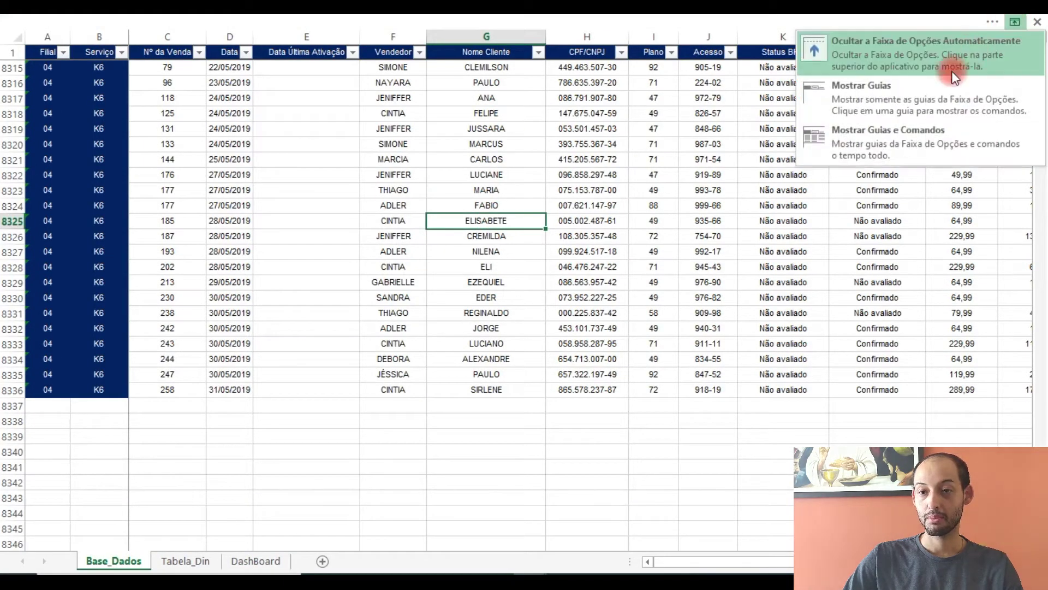
pyautogui.click(895, 133)
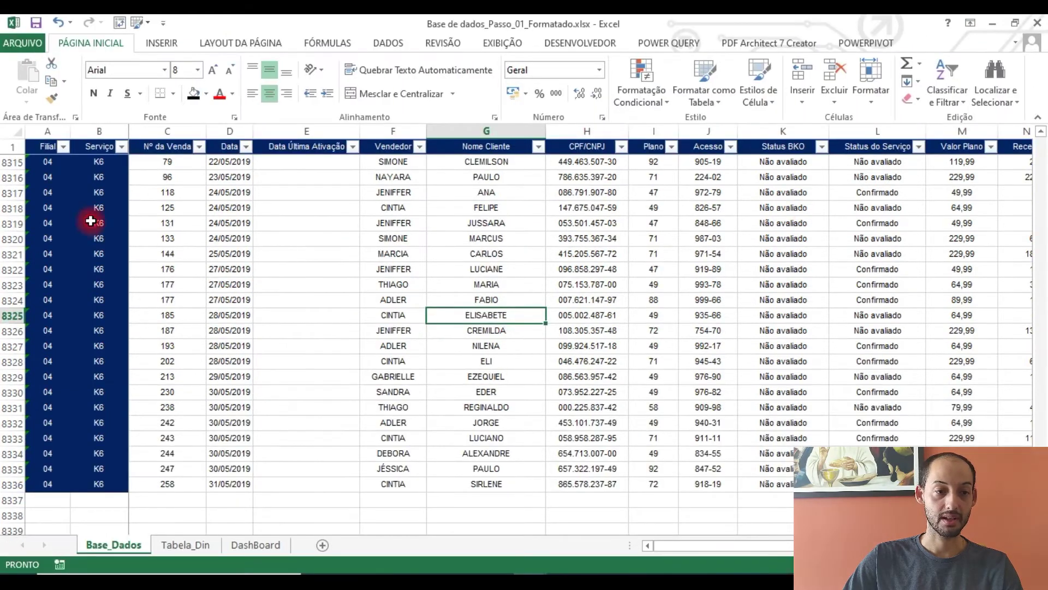
pyautogui.click(90, 221)
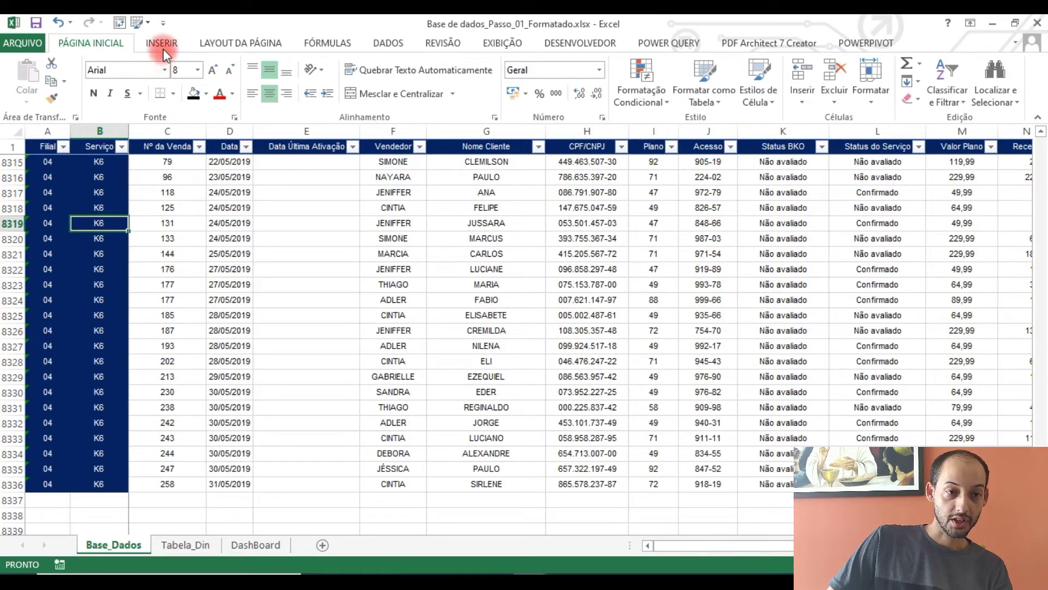
# Step: Select the whole Base_Dados table including its headers and insert a pivot table from it on a new worksheet
pyautogui.click(72, 189)
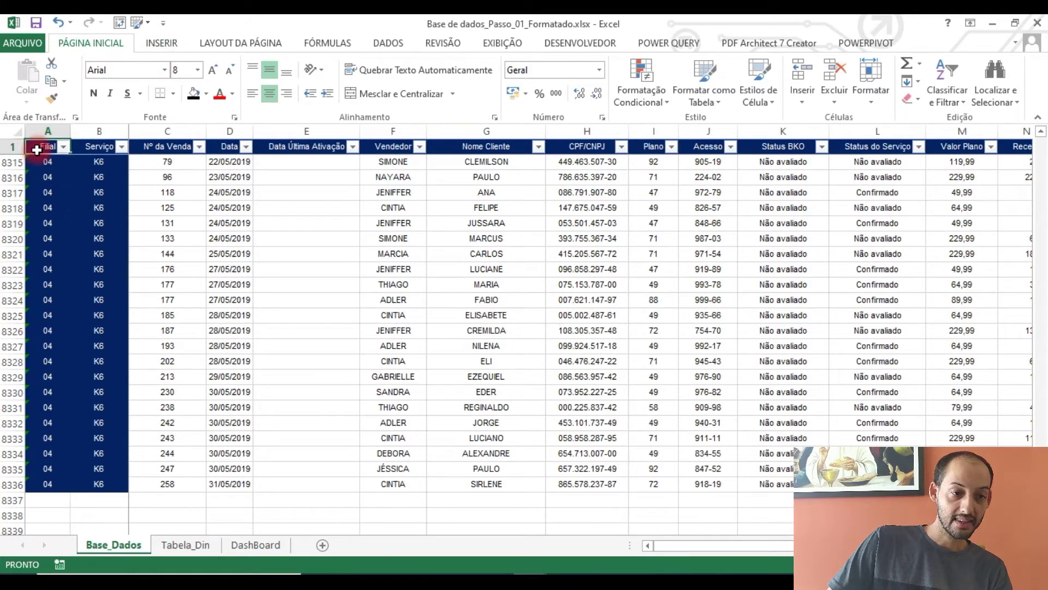
pyautogui.hotkey('ctrl', 'shift', 'Right')
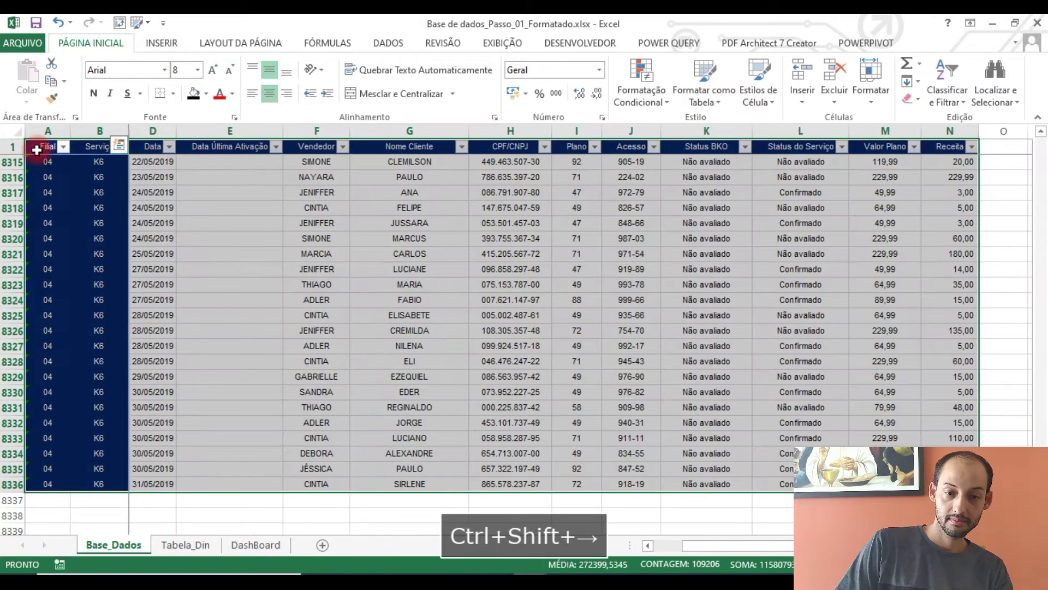
pyautogui.click(158, 43)
pyautogui.click(31, 58)
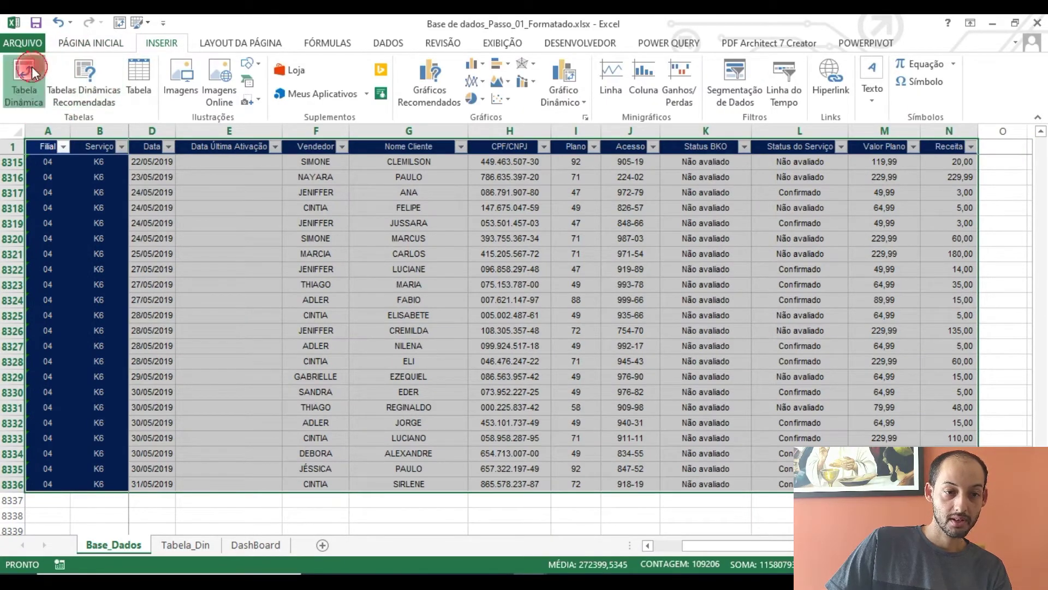
pyautogui.click(483, 393)
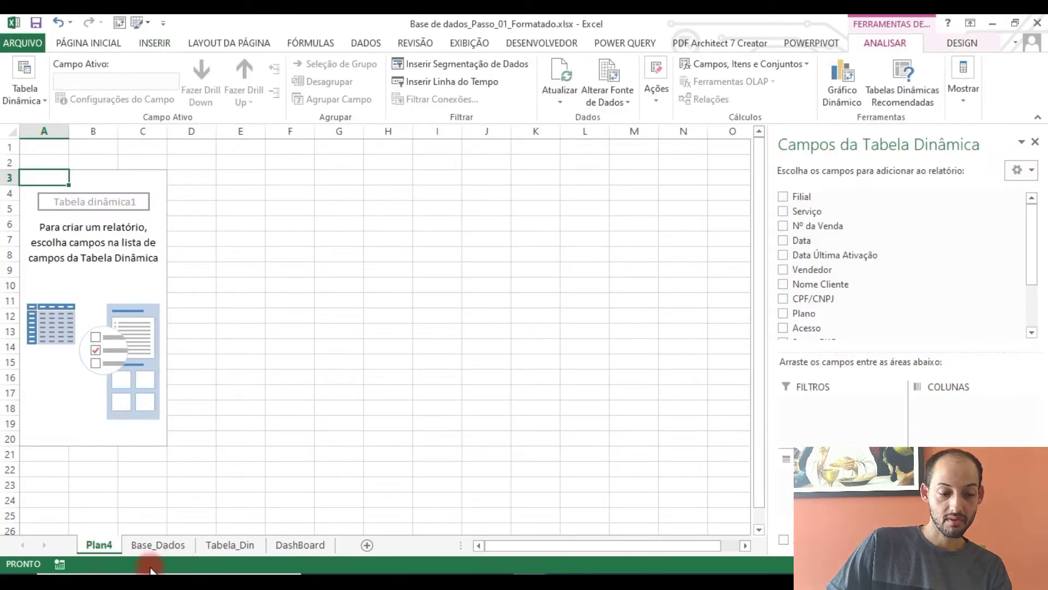
pyautogui.moveTo(90, 487); pyautogui.dragTo(151, 401)
pyautogui.press('Escape')
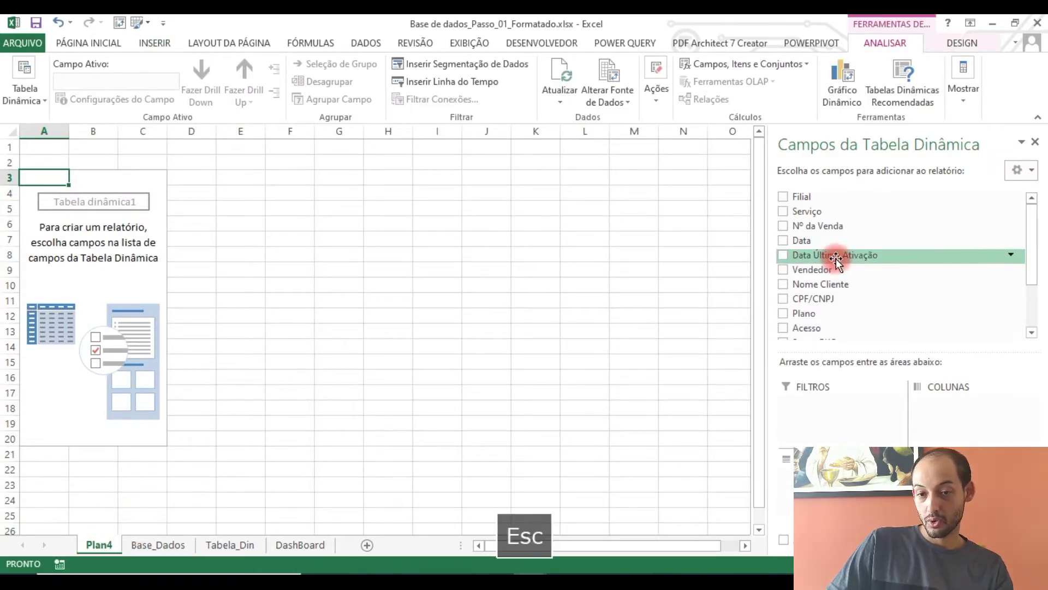
# Step: Add Serviço to the pivot table's rows and Valor Plano to its values
pyautogui.click(784, 212)
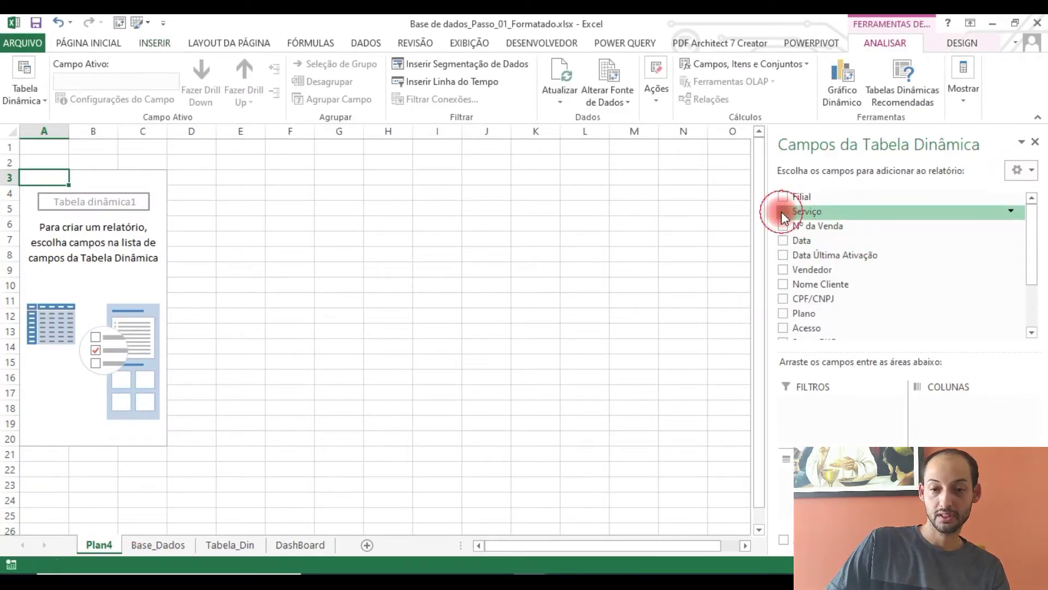
pyautogui.scroll(-3, 867, 246)
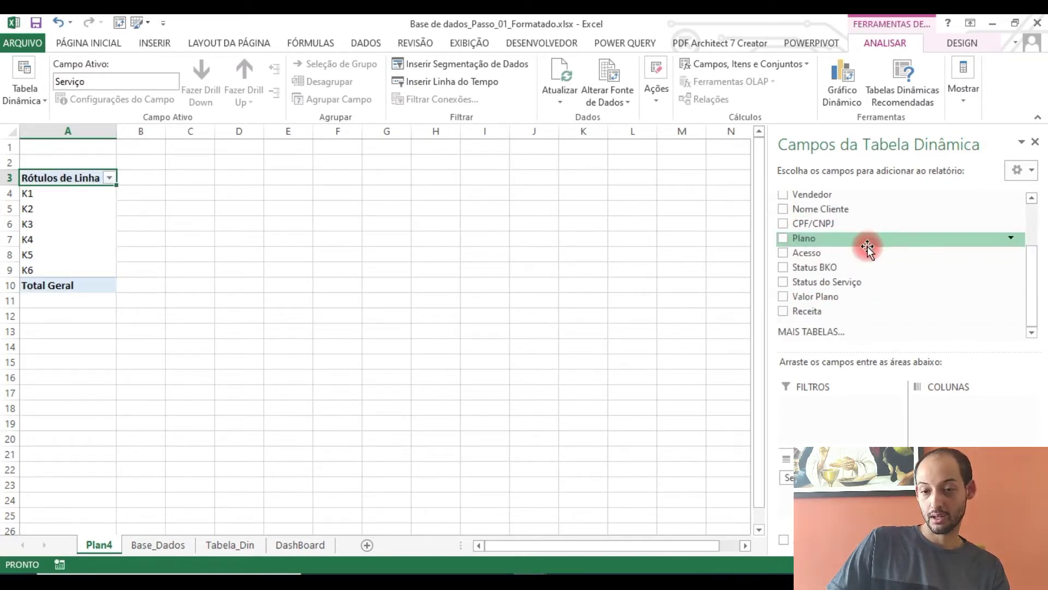
pyautogui.moveTo(859, 297); pyautogui.dragTo(962, 477)
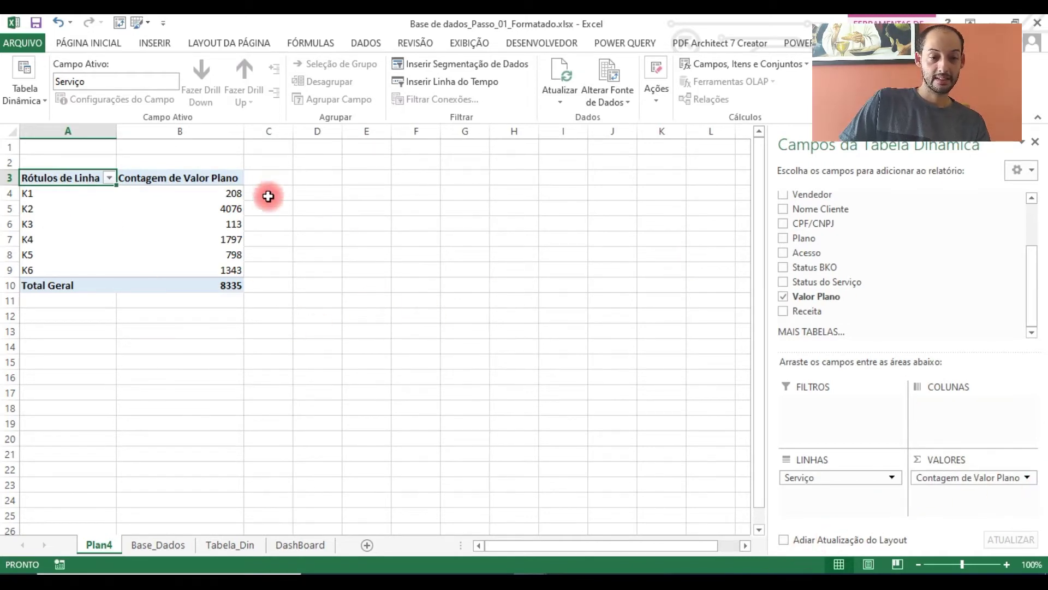
# Step: Add Valor Plano to the pivot table's values a second time and summarise that field by Soma
pyautogui.moveTo(856, 297); pyautogui.dragTo(983, 506)
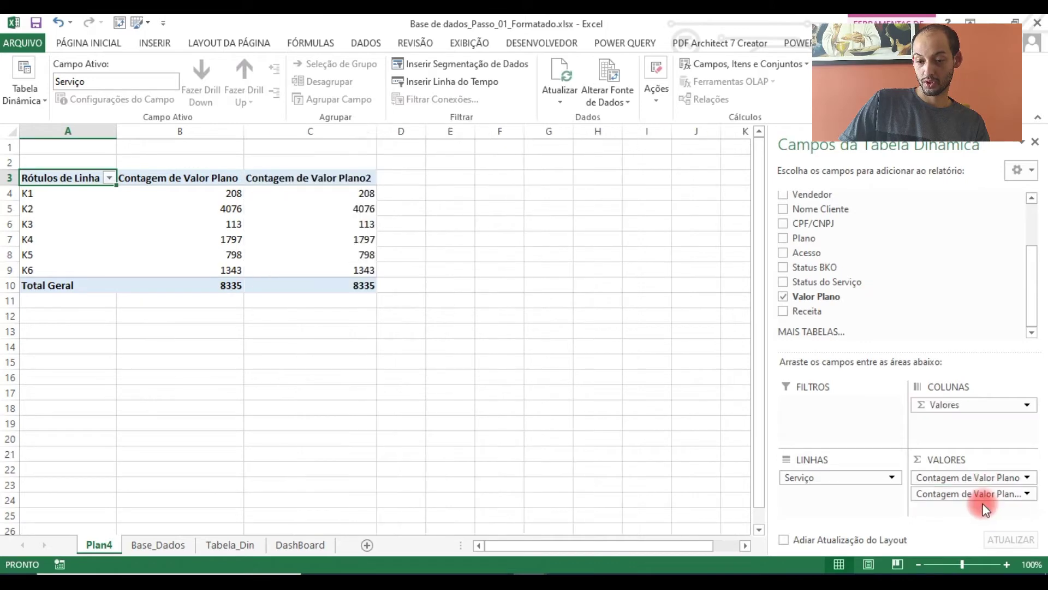
pyautogui.click(1023, 493)
pyautogui.click(1003, 482)
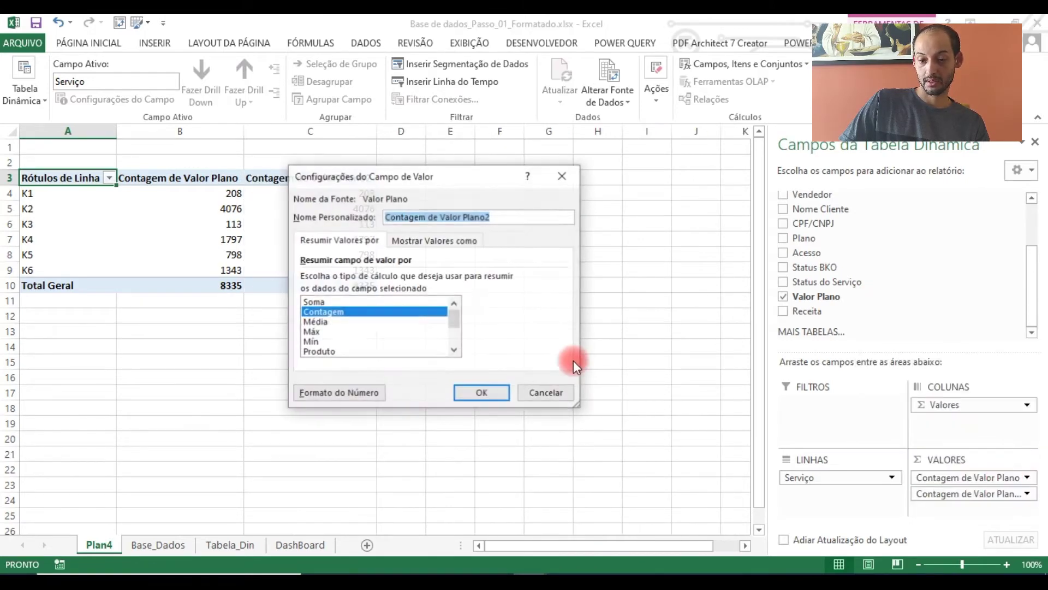
pyautogui.click(375, 302)
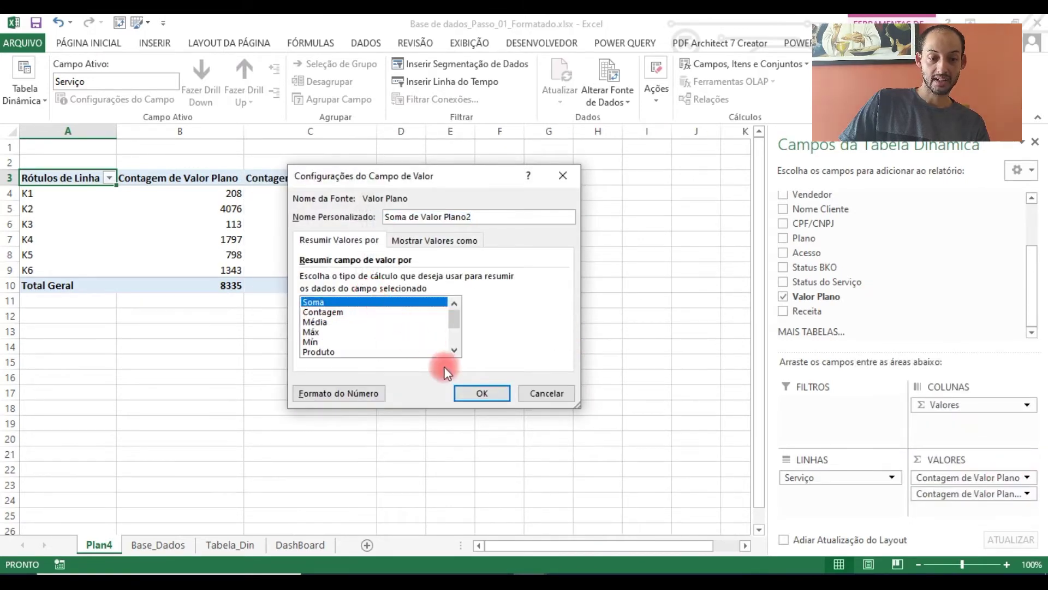
pyautogui.click(468, 393)
# Step: Format the Soma de Valor Plano2 values, including the grand total, in the R$ accounting format
pyautogui.moveTo(334, 192); pyautogui.dragTo(342, 284)
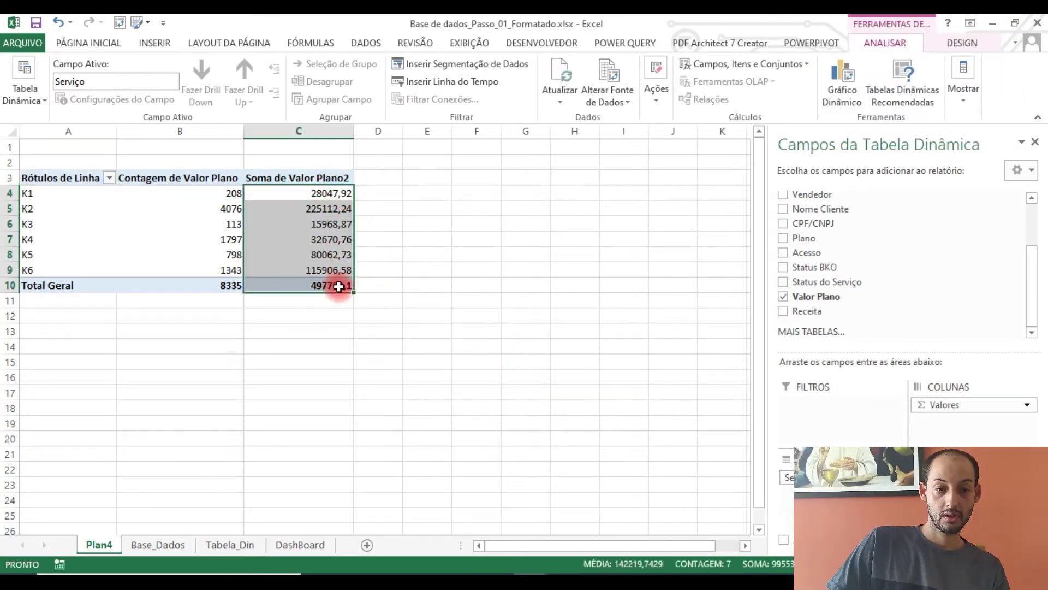
pyautogui.click(112, 43)
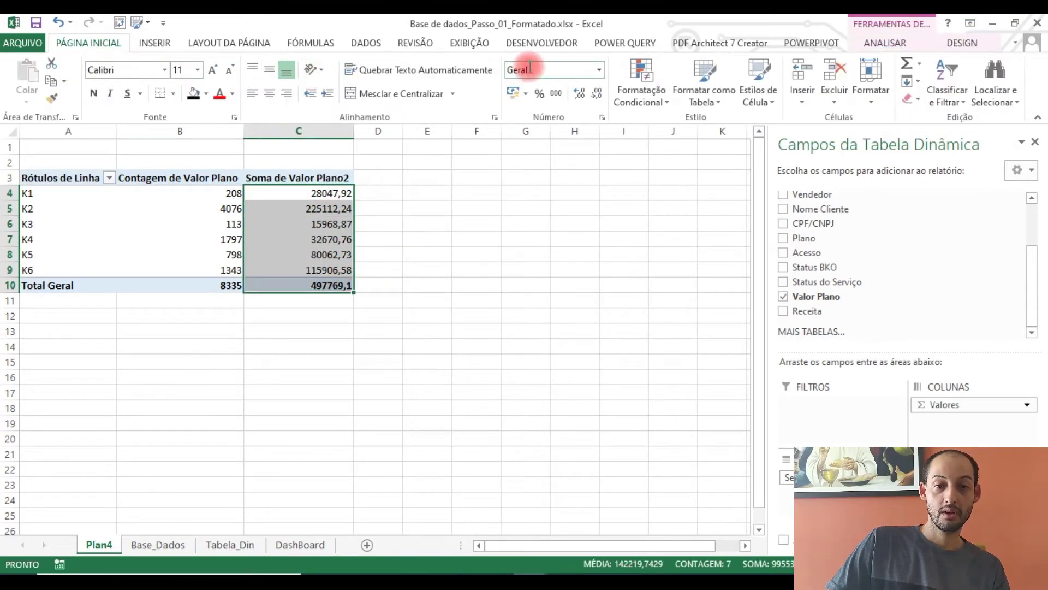
pyautogui.click(517, 94)
pyautogui.click(495, 331)
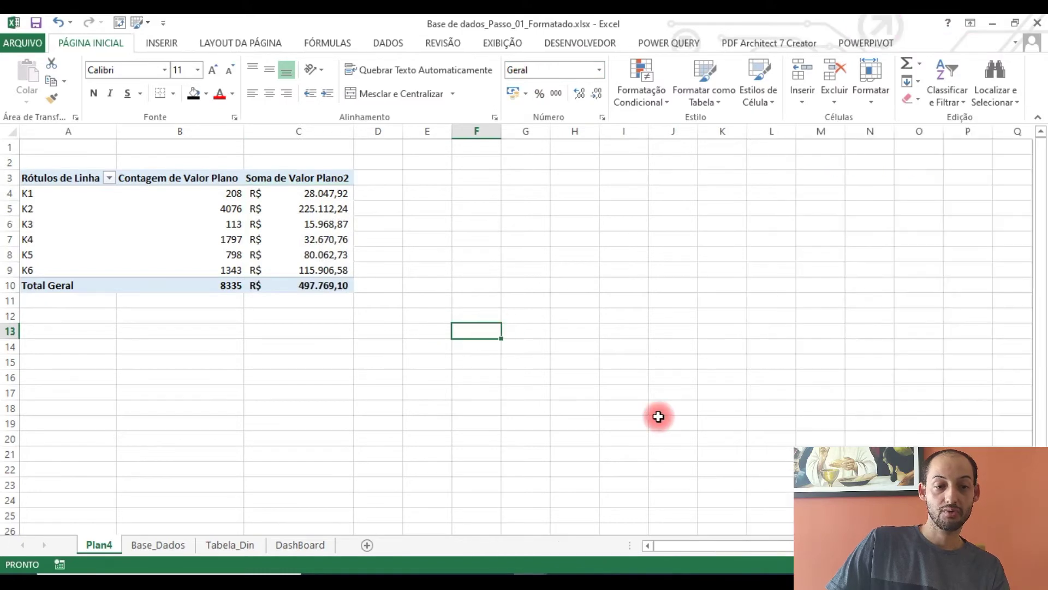
# Step: Review the plan count and summed value in the pivot table's K1, K2 and K4 rows
pyautogui.click(30, 195)
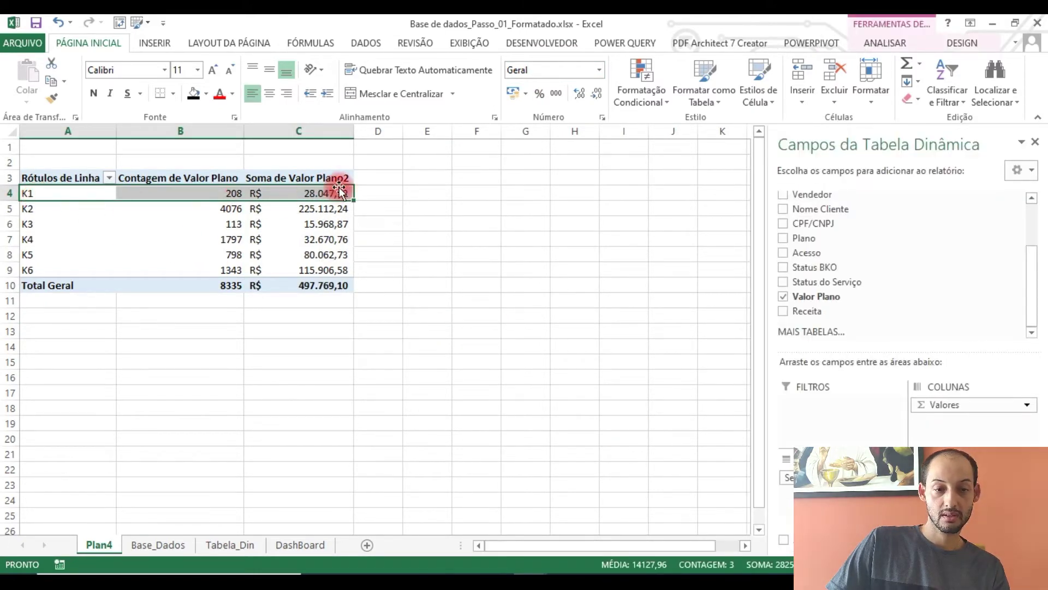
pyautogui.click(25, 208)
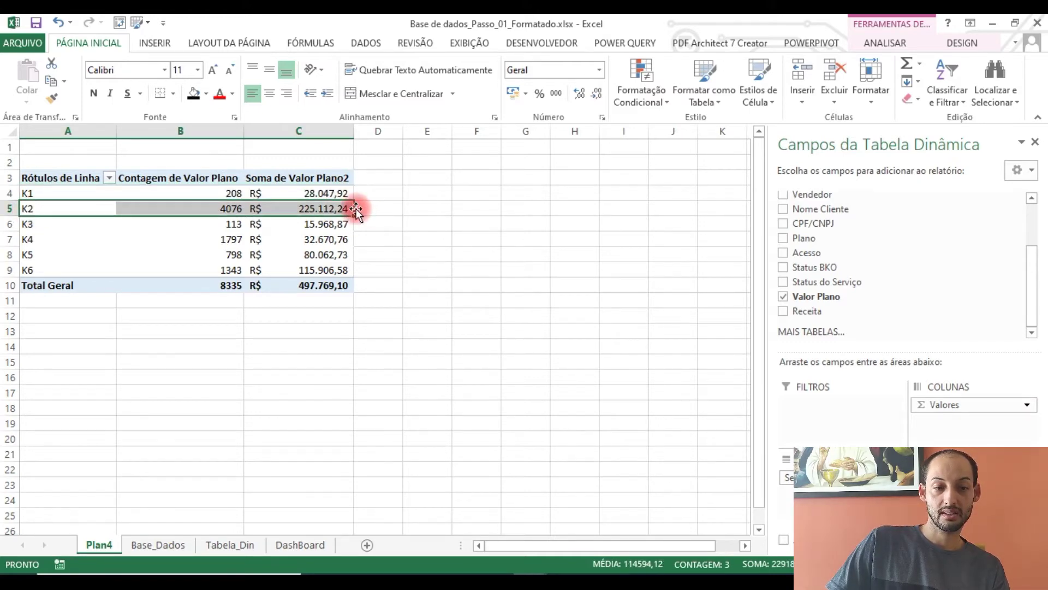
pyautogui.click(18, 239)
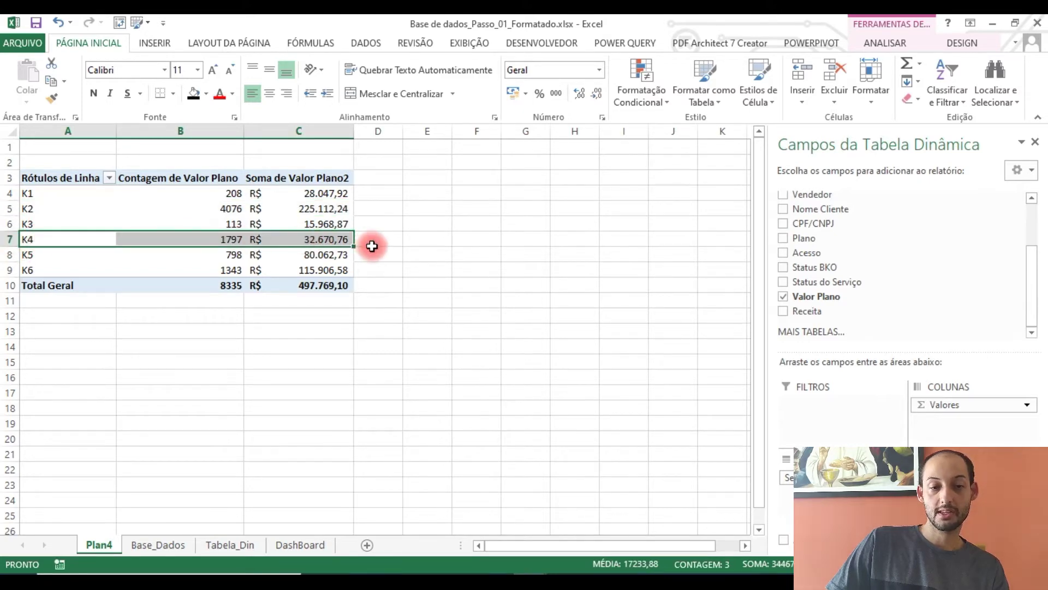
pyautogui.click(290, 314)
# Step: Reorder the pivot table's value fields so the sum of Valor Plano comes before its count
pyautogui.click(269, 217)
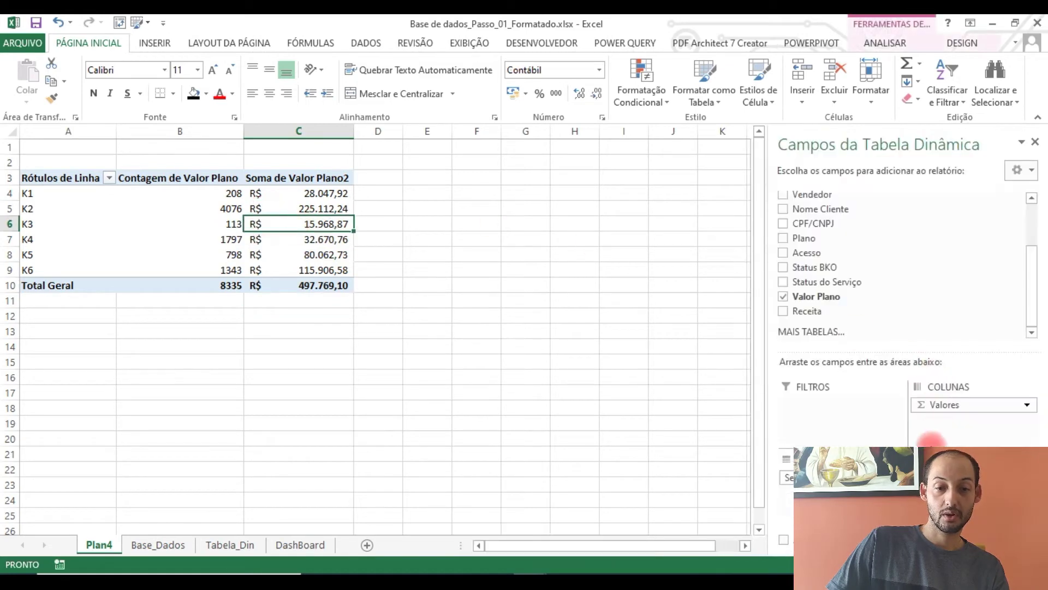
pyautogui.moveTo(966, 493); pyautogui.dragTo(966, 474)
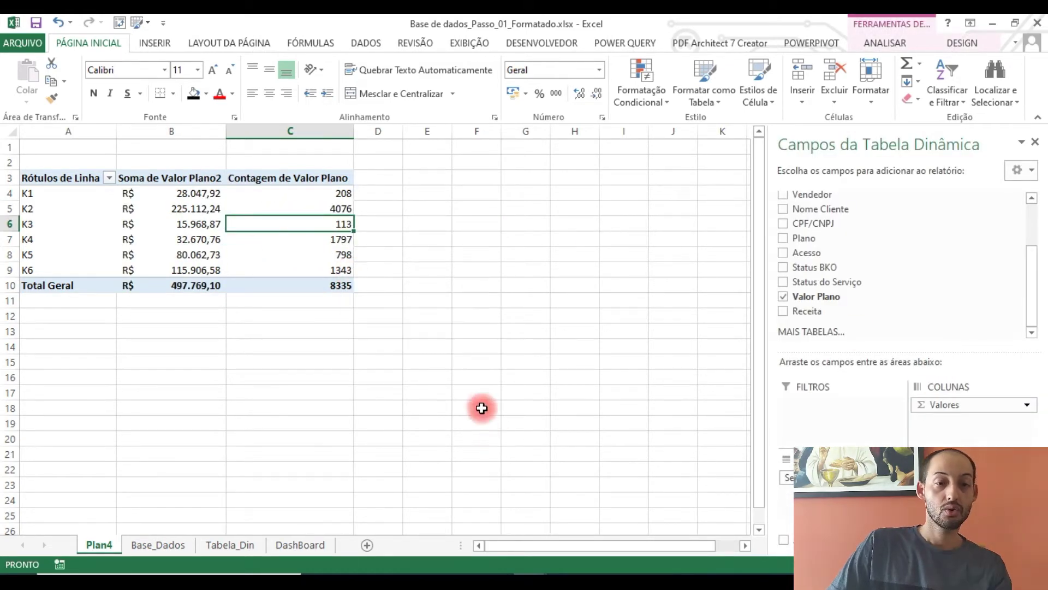
pyautogui.click(331, 347)
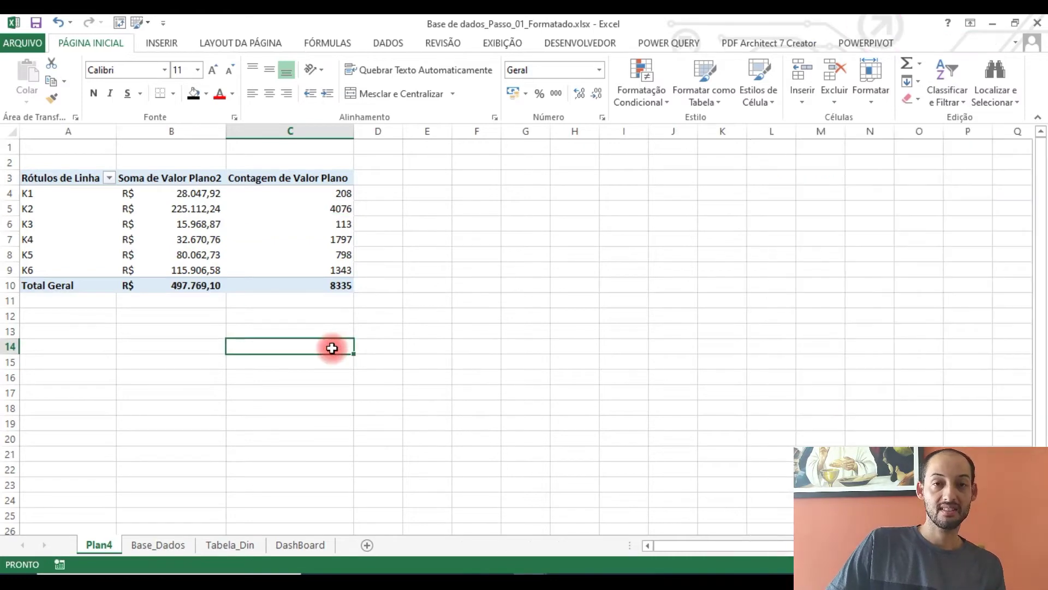
# Step: Delete the Plan4 sheet holding the pivot table and confirm the deletion
pyautogui.rightClick(104, 545)
pyautogui.click(155, 391)
pyautogui.click(501, 333)
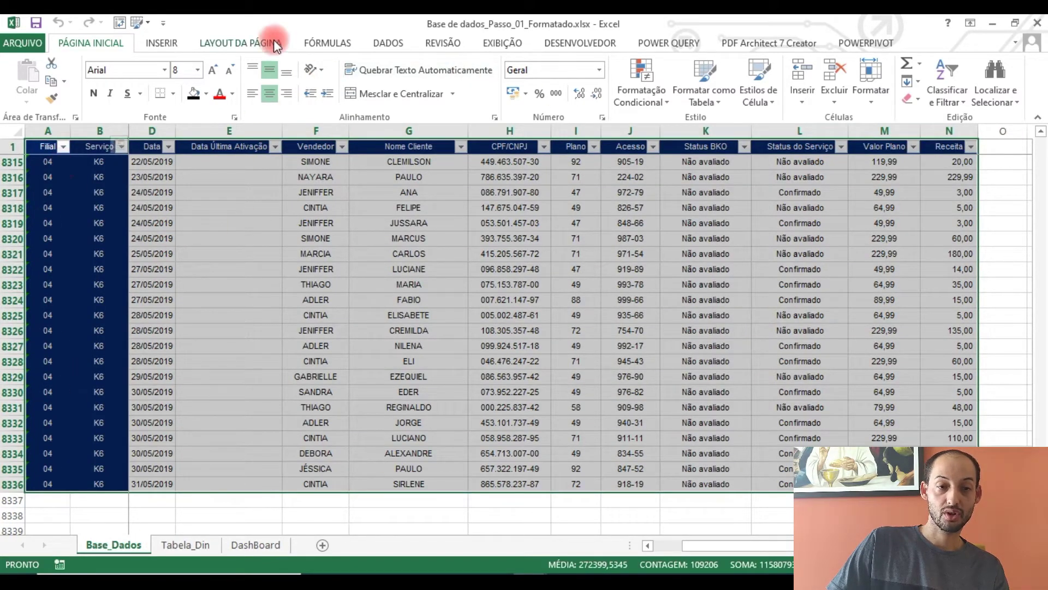
# Step: Convert the selected Base_Dados range $A$1:$N$8336 into an Excel table with headers
pyautogui.click(164, 43)
pyautogui.click(142, 77)
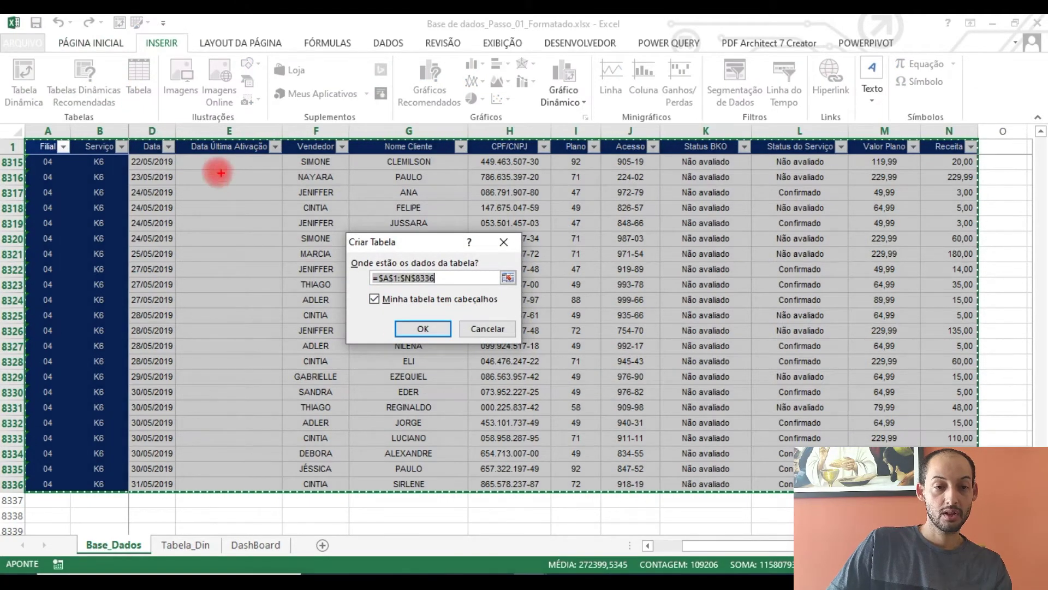
pyautogui.moveTo(51, 130); pyautogui.dragTo(108, 89)
pyautogui.moveTo(114, 134); pyautogui.dragTo(256, 67)
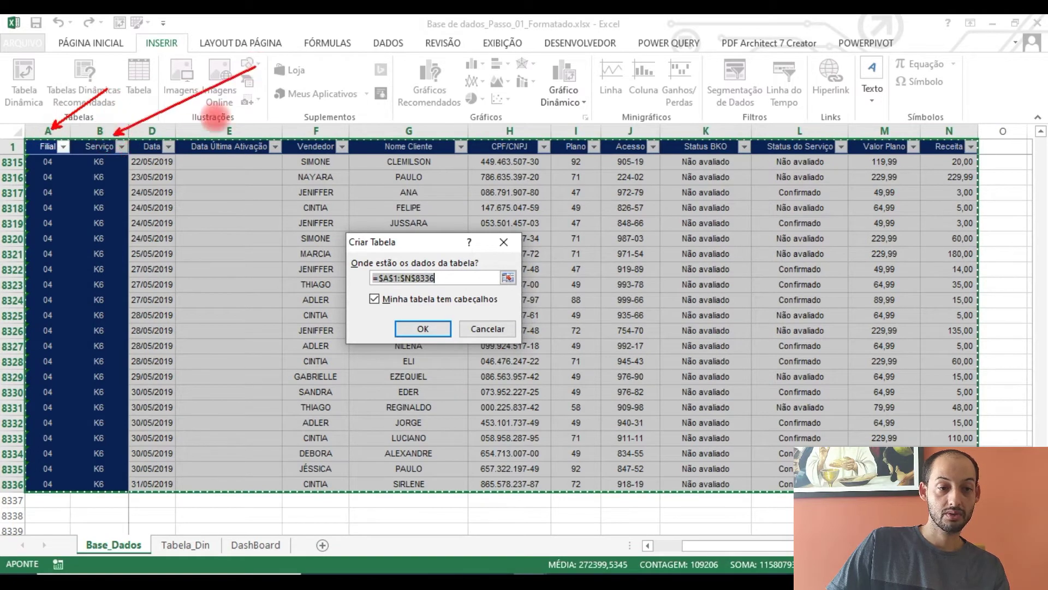
pyautogui.moveTo(172, 127); pyautogui.dragTo(378, 64)
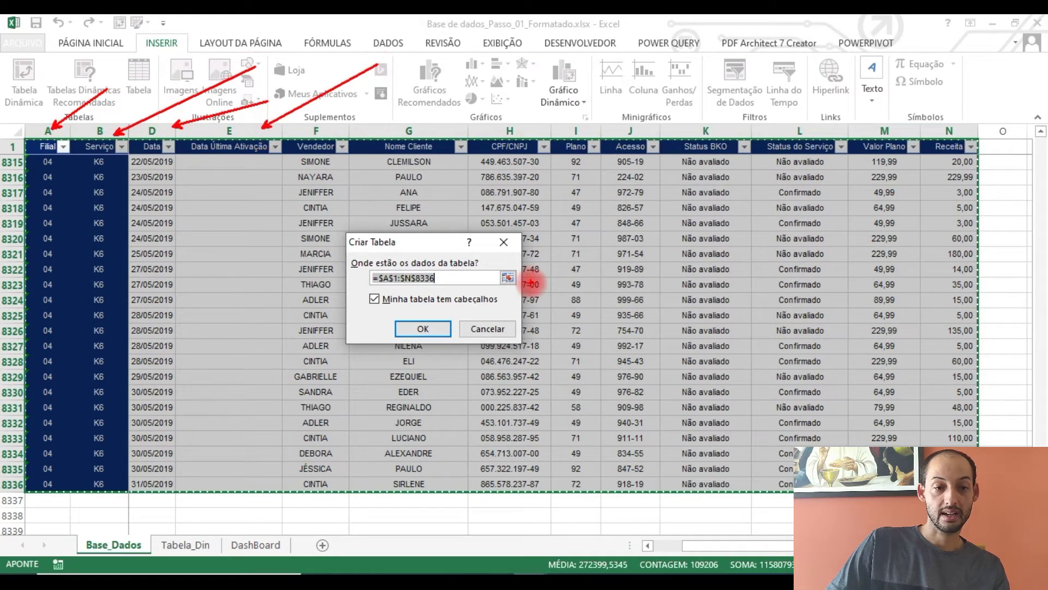
pyautogui.press('Escape')
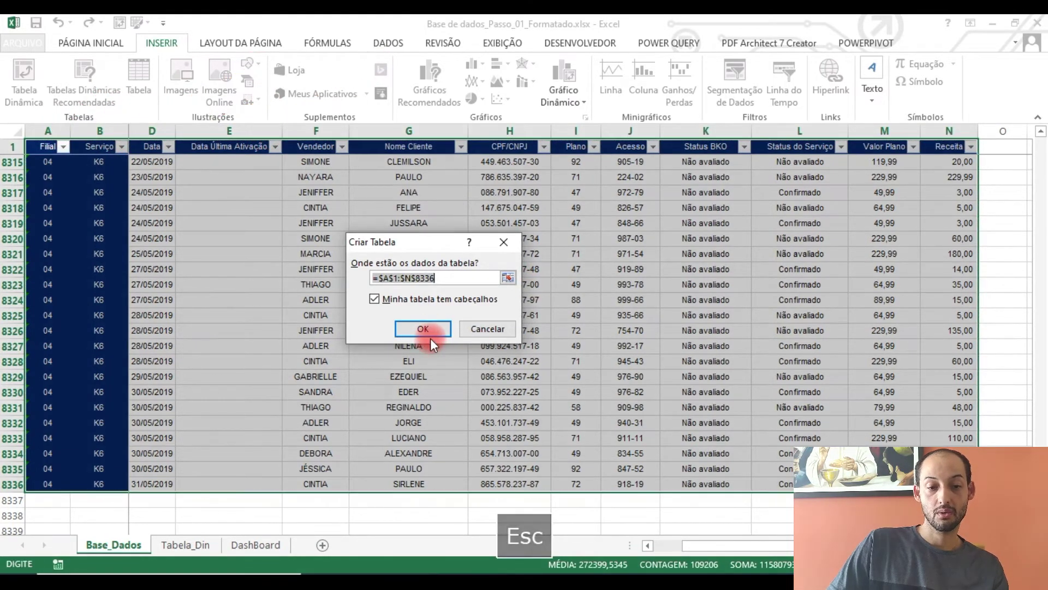
pyautogui.click(423, 329)
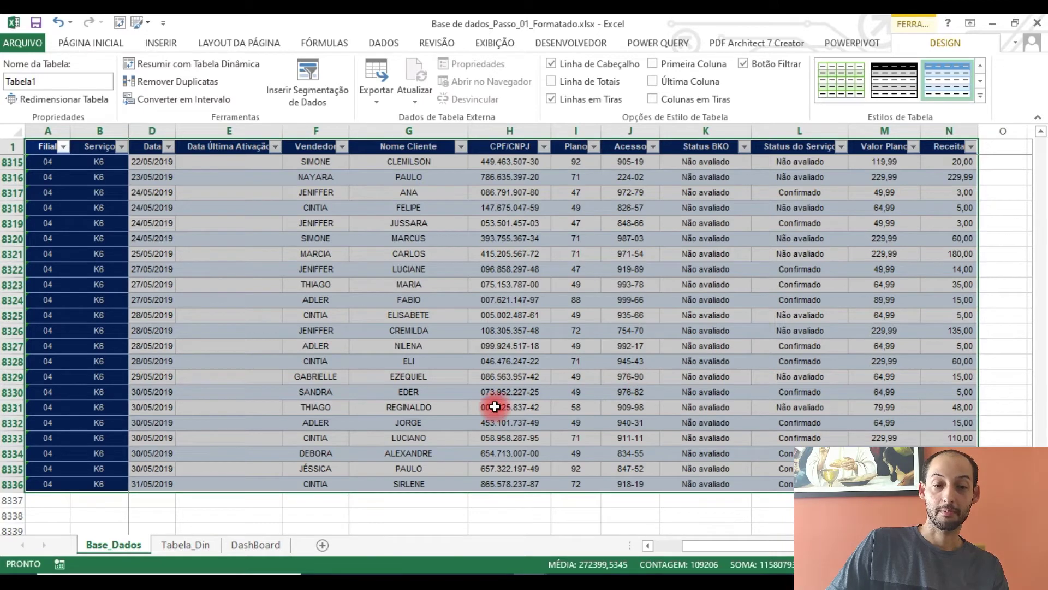
# Step: Examine the end of the new table, the empty cells below it and the Data Última Ativação column
pyautogui.click(234, 438)
pyautogui.scroll(-3, 222, 409)
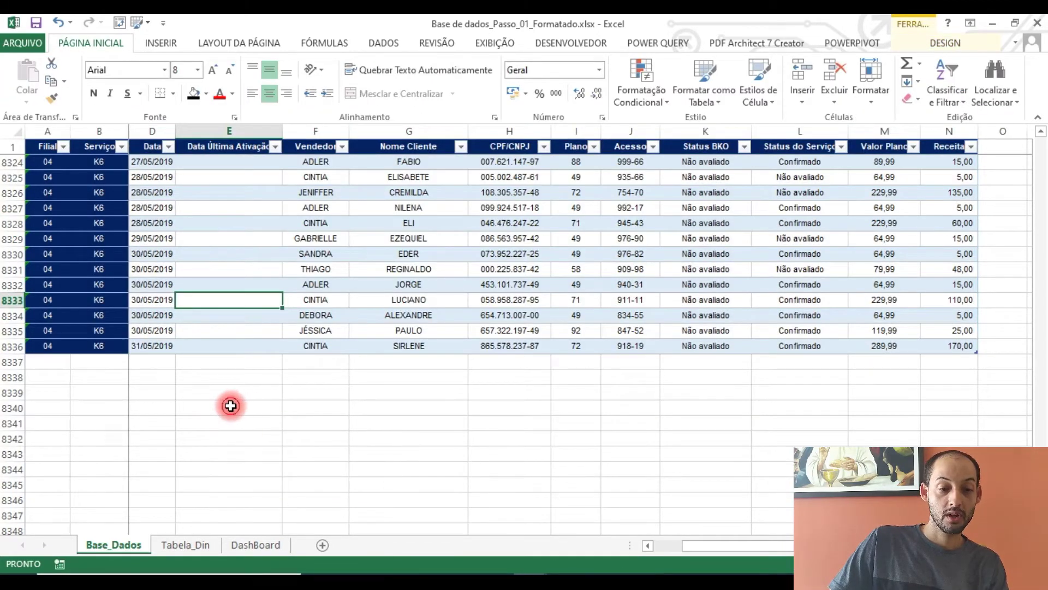
pyautogui.click(230, 407)
pyautogui.keyDown('shift'); pyautogui.click(406, 408); pyautogui.keyUp('shift')
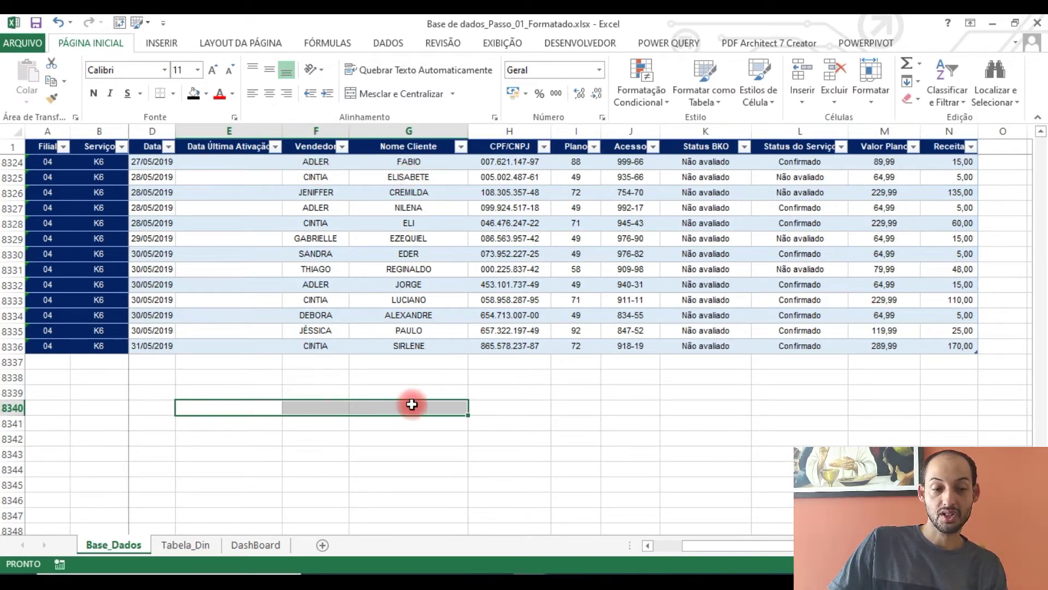
pyautogui.moveTo(209, 274); pyautogui.dragTo(415, 264)
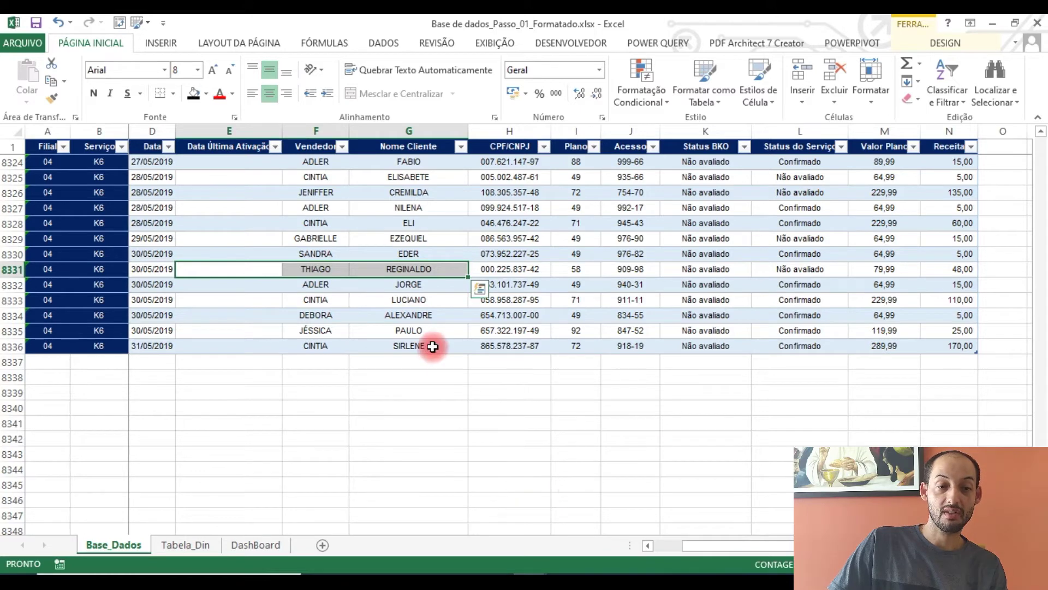
pyautogui.click(243, 143)
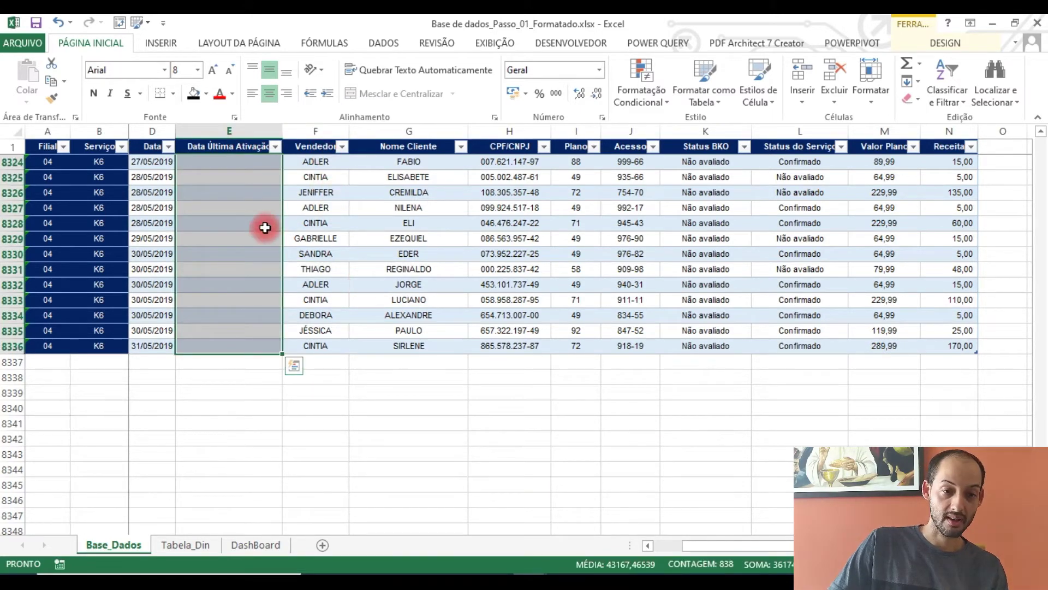
pyautogui.click(236, 267)
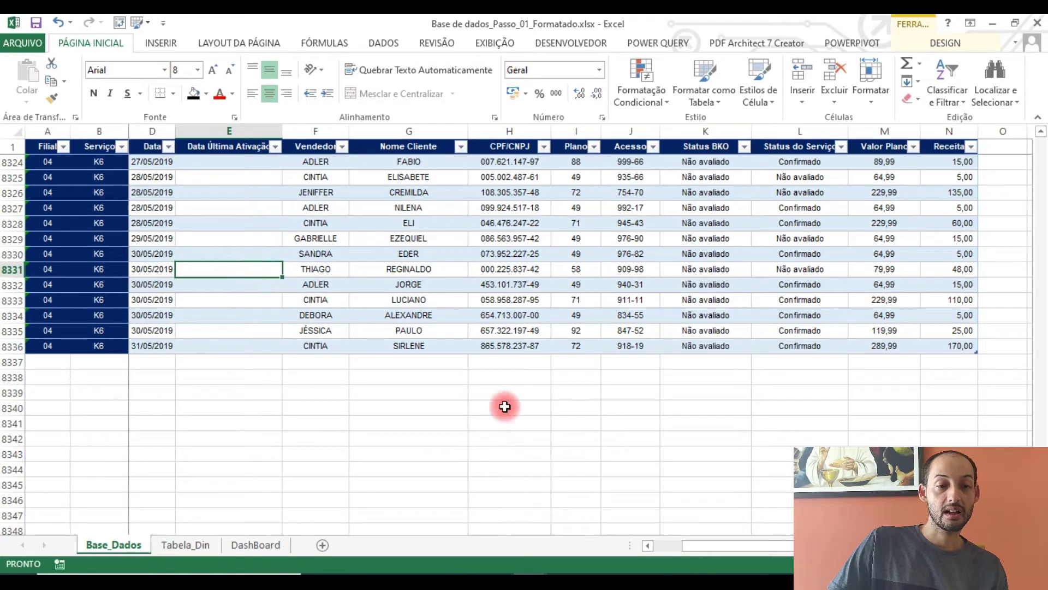
pyautogui.click(247, 137)
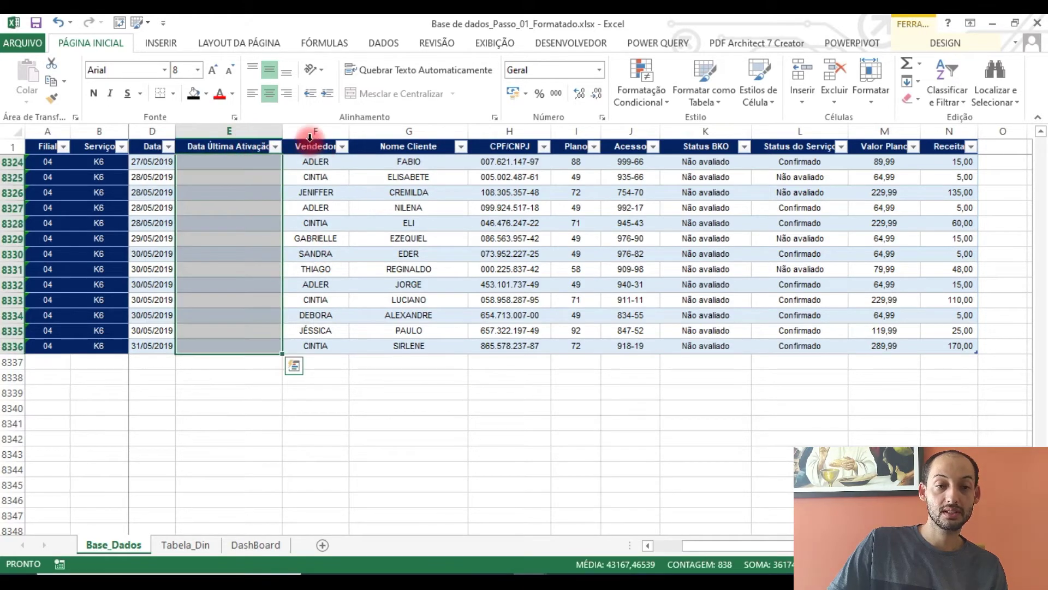
pyautogui.click(454, 268)
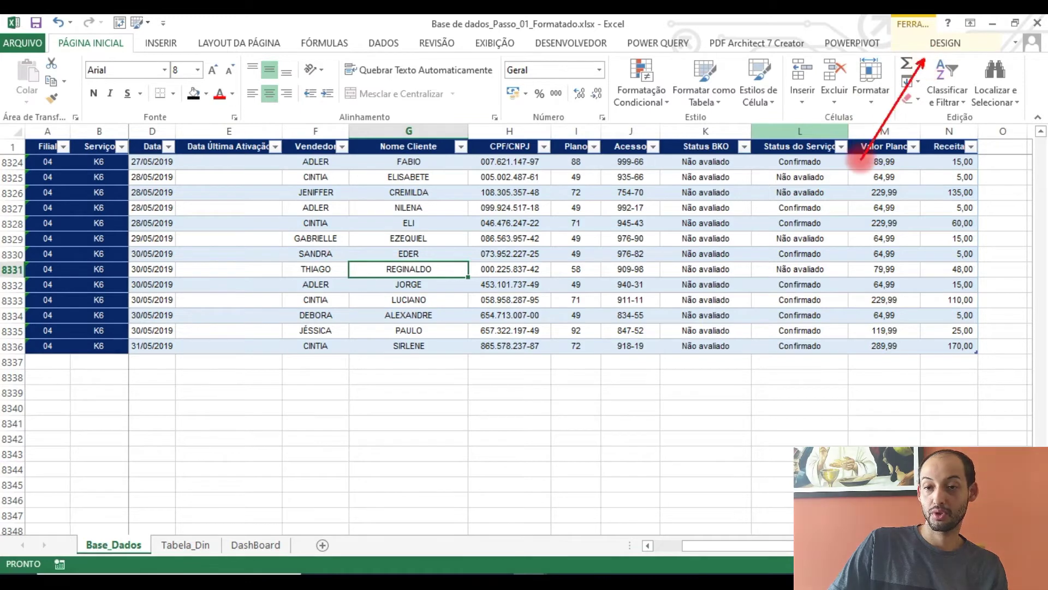
pyautogui.press('Escape')
# Step: Rename the table as Base_Dados in its table design properties
pyautogui.click(937, 48)
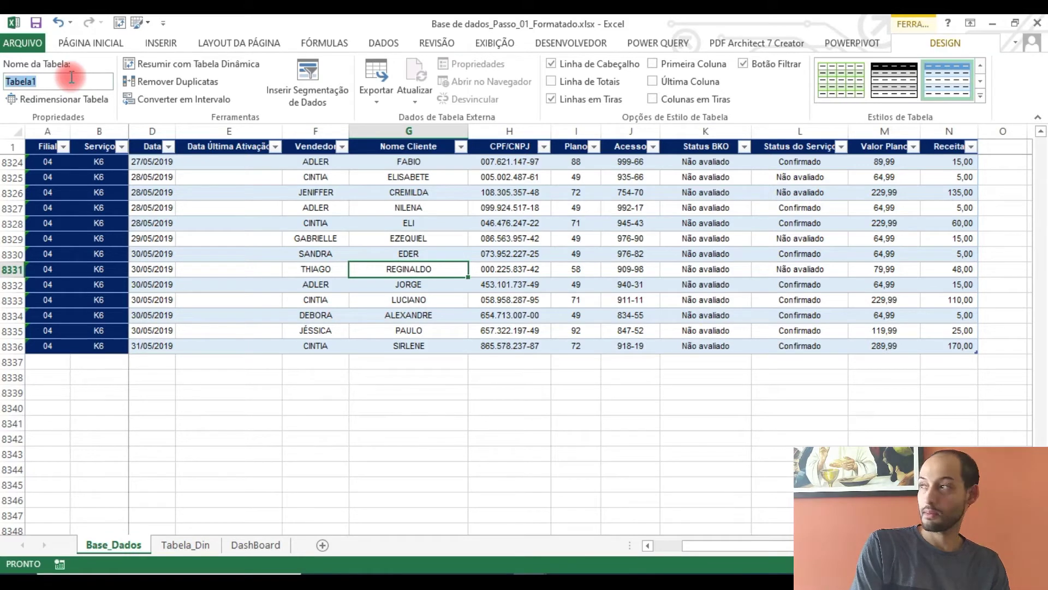
pyautogui.write('bAS')
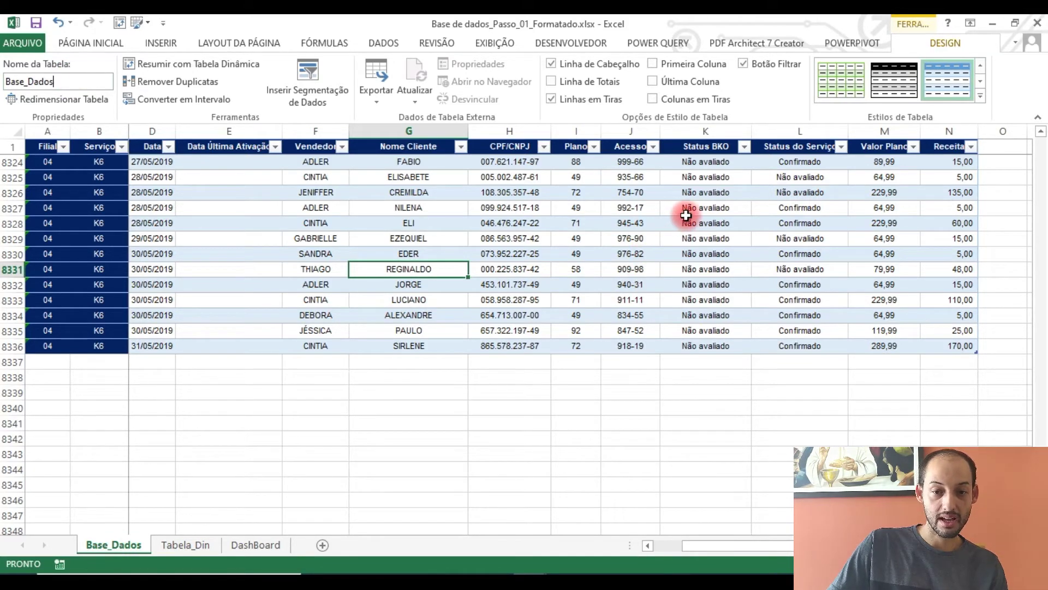
pyautogui.press('Escape')
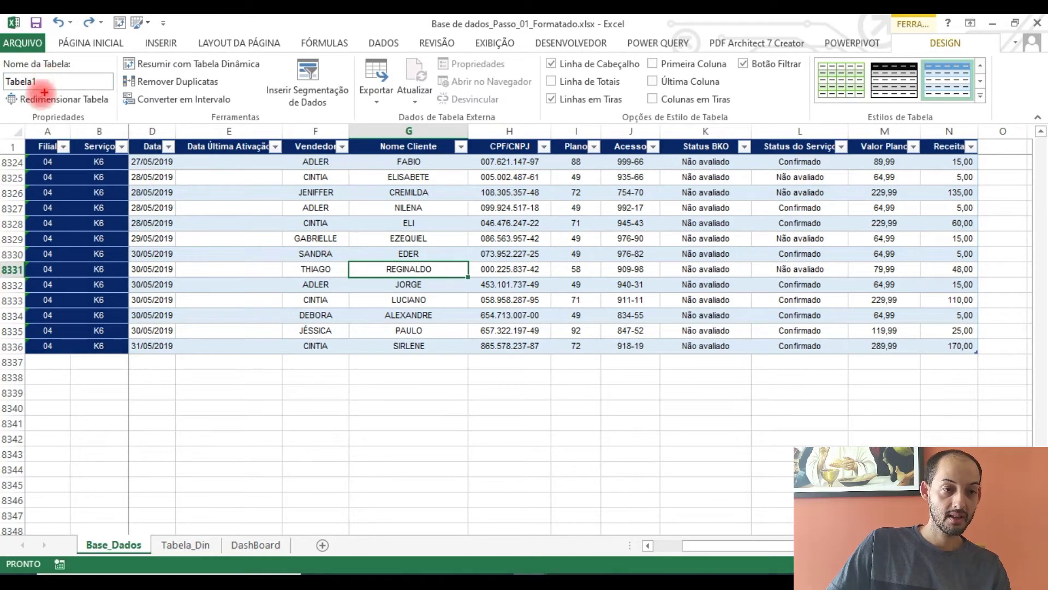
pyautogui.press('Tab')
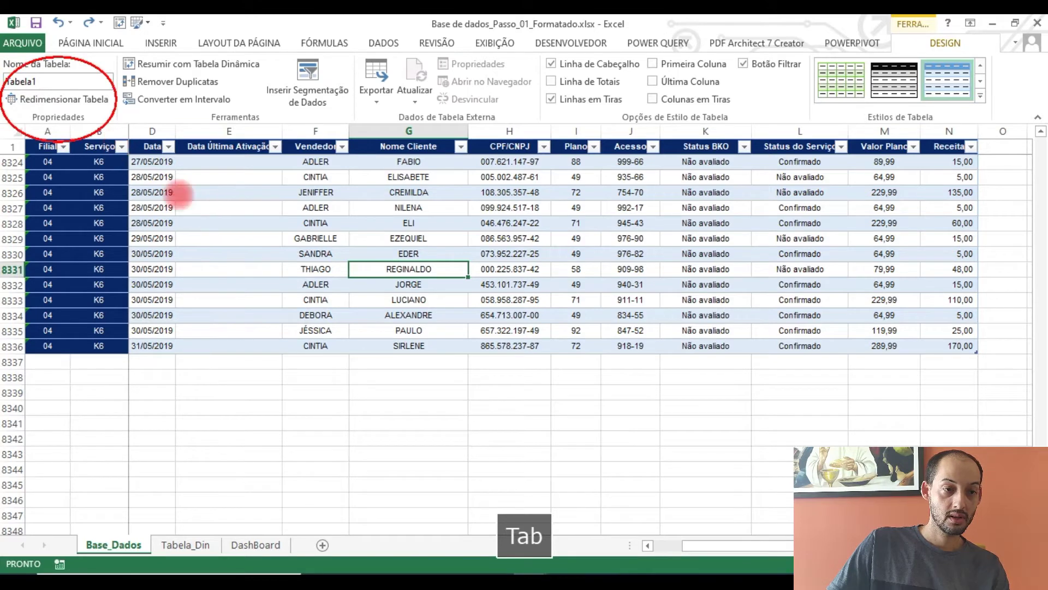
pyautogui.press('Escape')
pyautogui.click(57, 83)
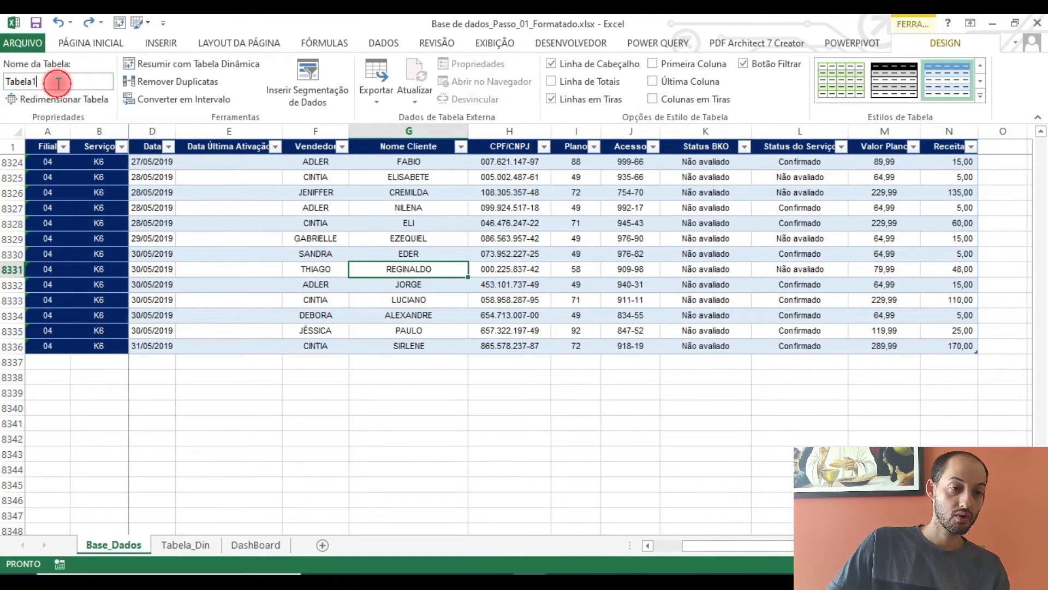
pyautogui.write('Base_Dados')
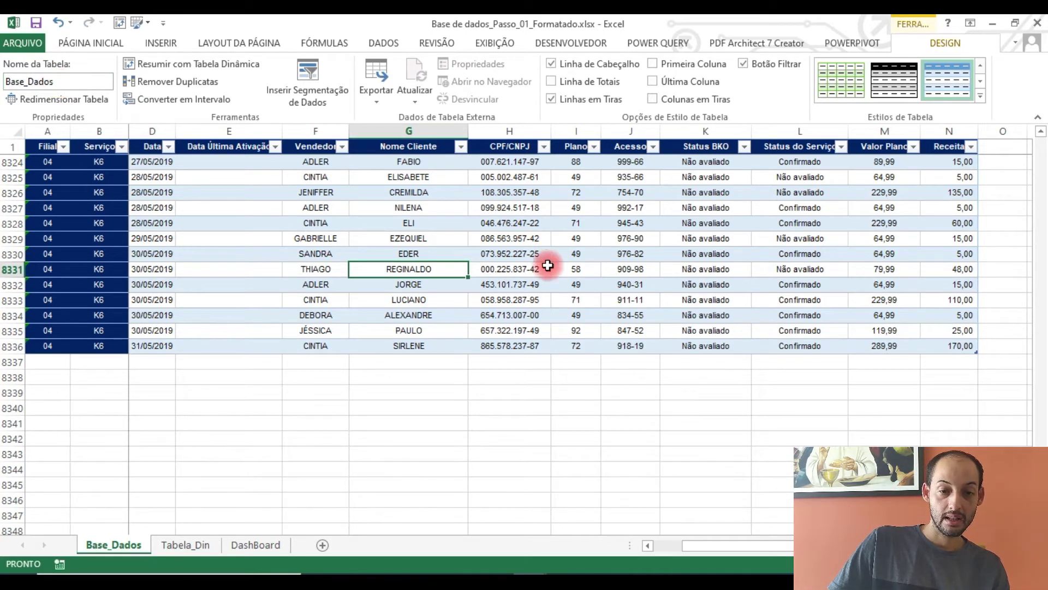
# Step: Save the workbook in the 01 - Desafio 21 dias Excel na Veia folder as Base de dados_Passo_01_Formatado_Criando_Tabelas.xlsx
pyautogui.click(9, 41)
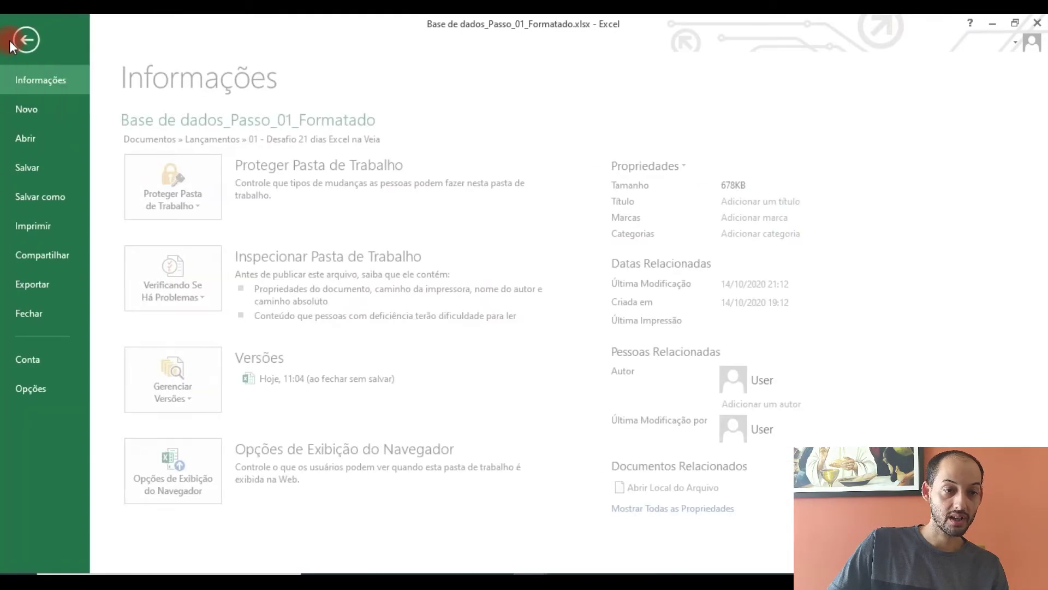
pyautogui.click(65, 196)
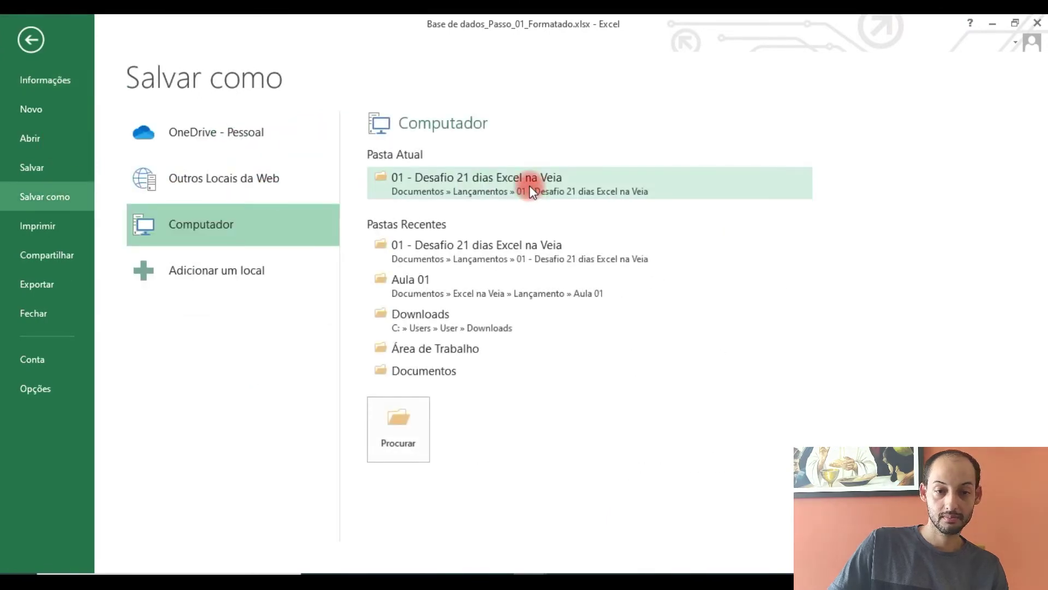
pyautogui.click(531, 186)
pyautogui.click(248, 277)
pyautogui.press('Right')
pyautogui.write('_Criando')
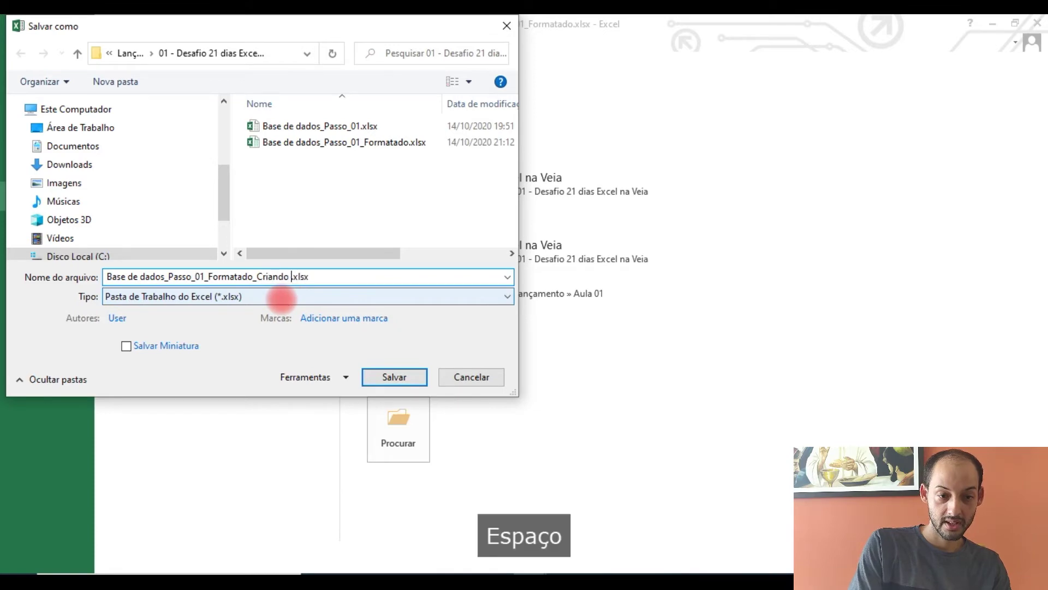
pyautogui.press('BackSpace')
pyautogui.write('_')
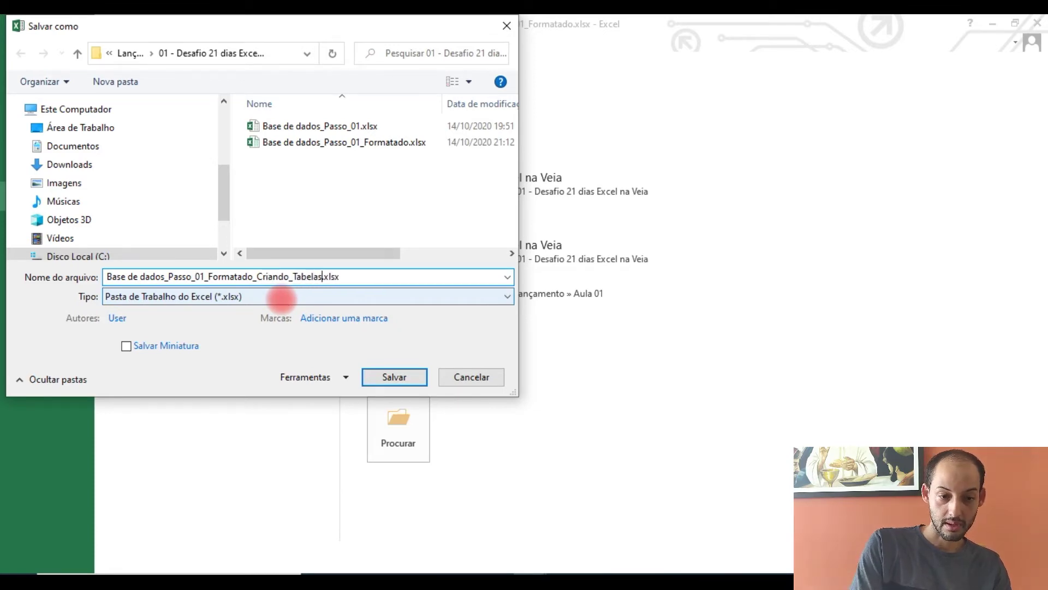
pyautogui.write('Tabelas')
pyautogui.press('Return')
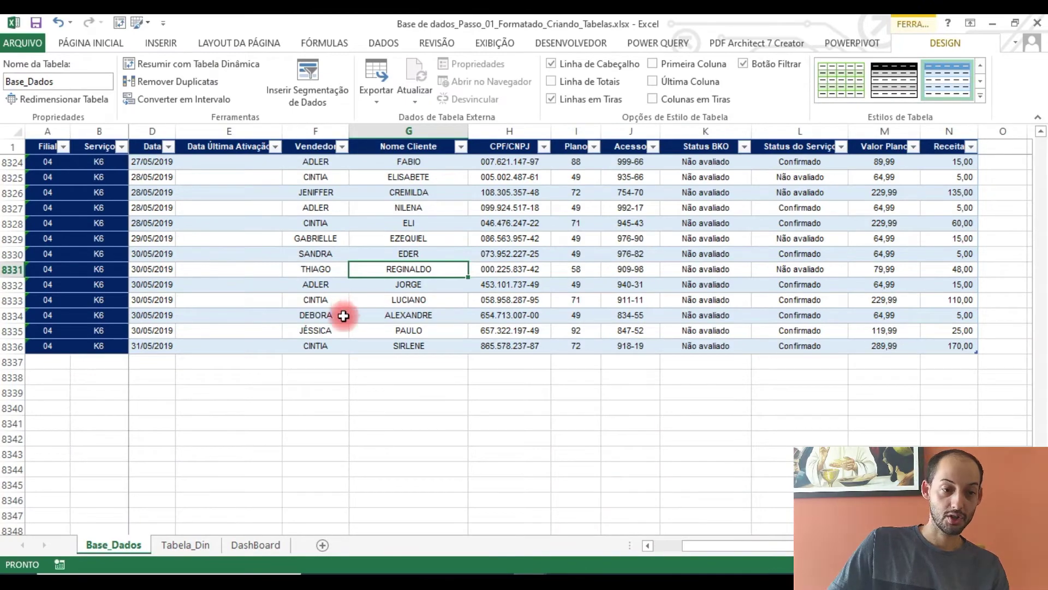
# Step: Enter the formula =SOMA(M:M) in cell E8342 below the table to total the whole Valor Plano column
pyautogui.scroll(2, 347, 317)
pyautogui.scroll(2, 529, 314)
pyautogui.scroll(-2, 530, 314)
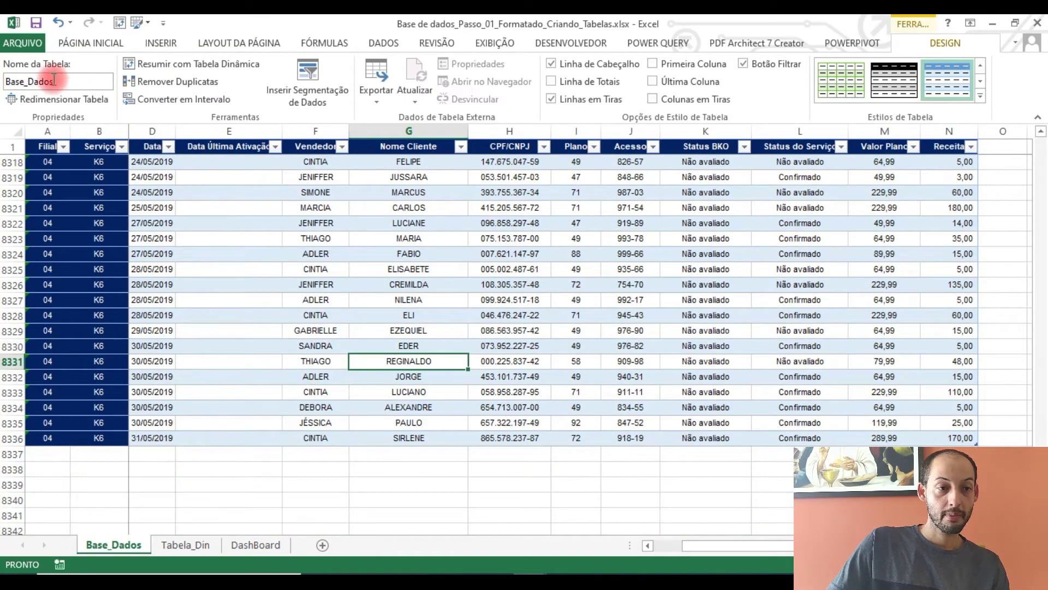
pyautogui.scroll(-1, 305, 472)
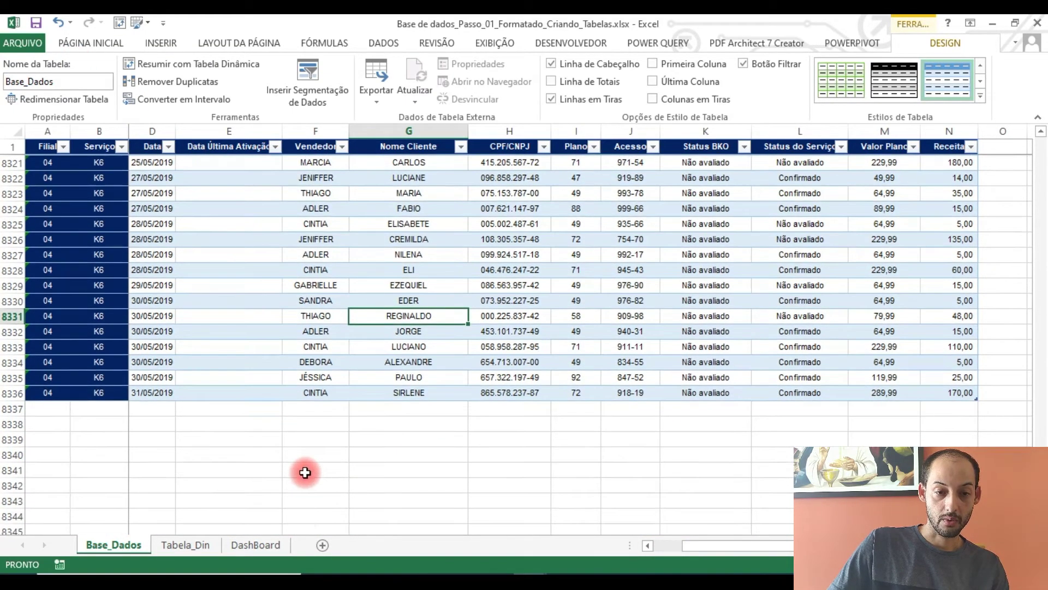
pyautogui.scroll(-3, 305, 472)
pyautogui.click(278, 346)
pyautogui.write('=soma')
pyautogui.press('Tab')
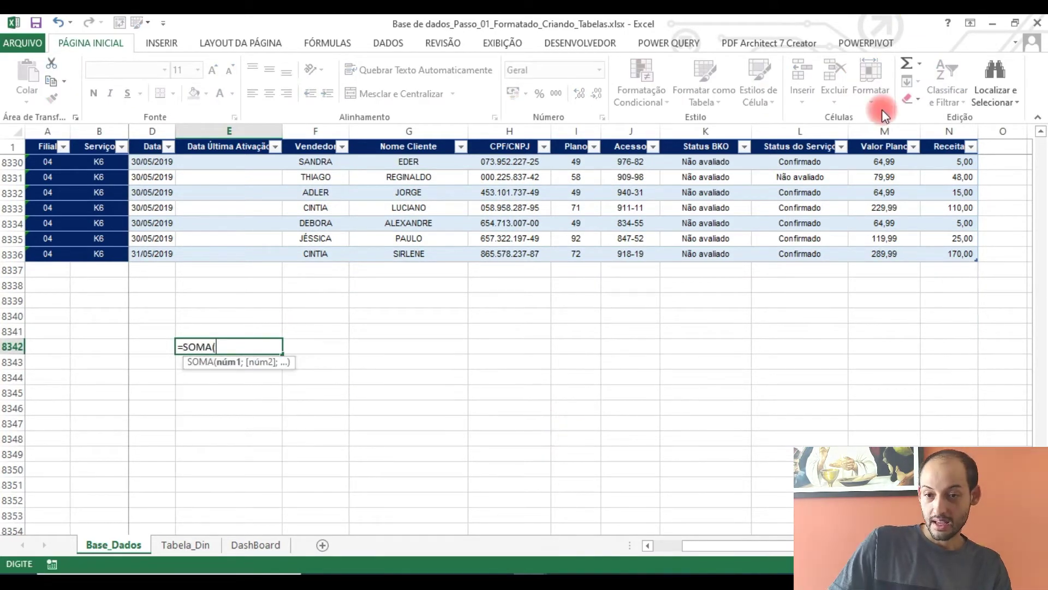
pyautogui.click(885, 130)
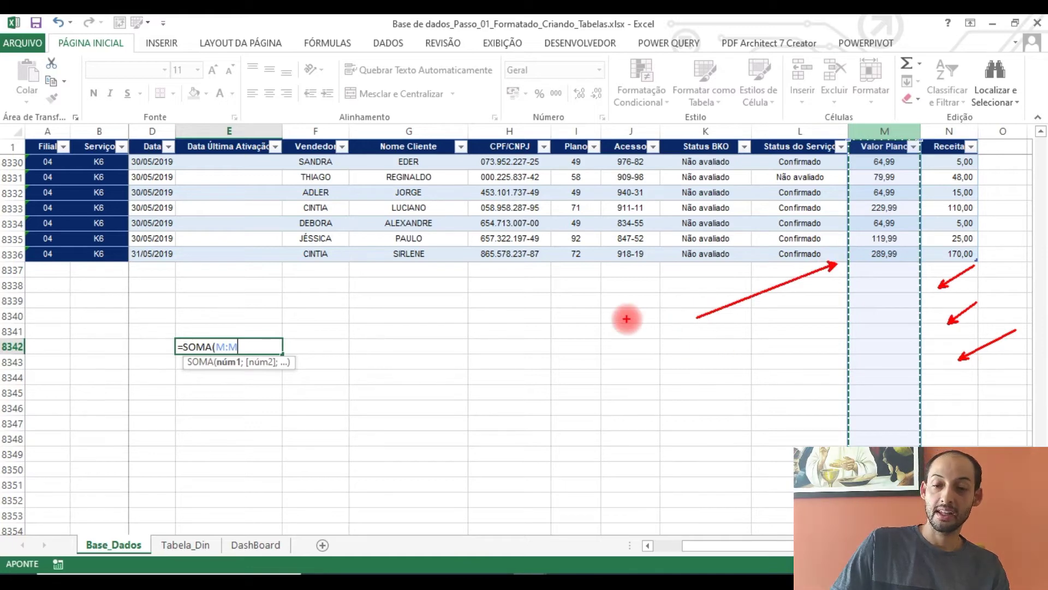
pyautogui.press('Escape')
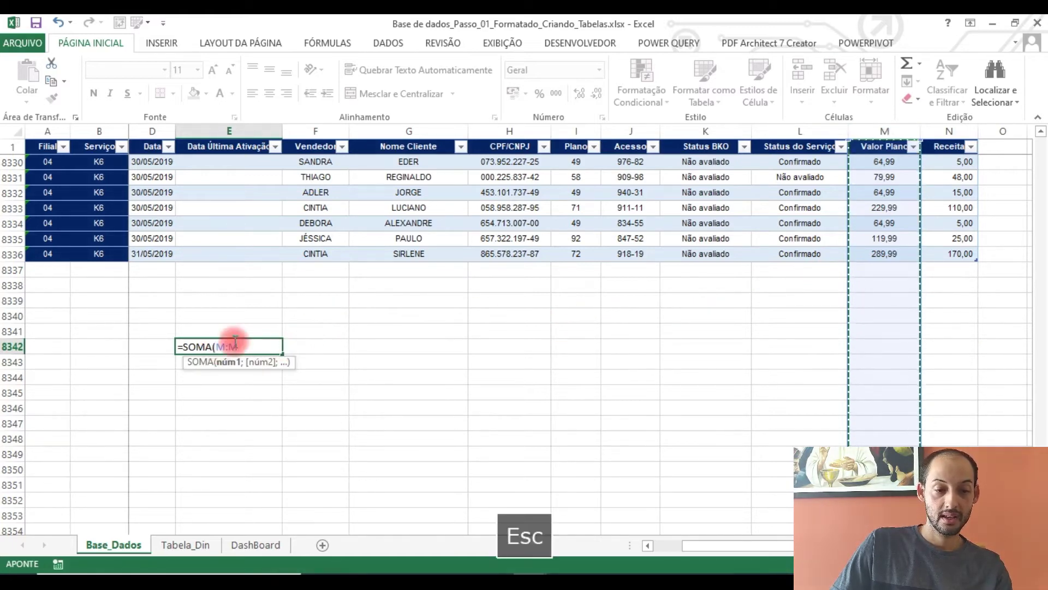
pyautogui.press('Return')
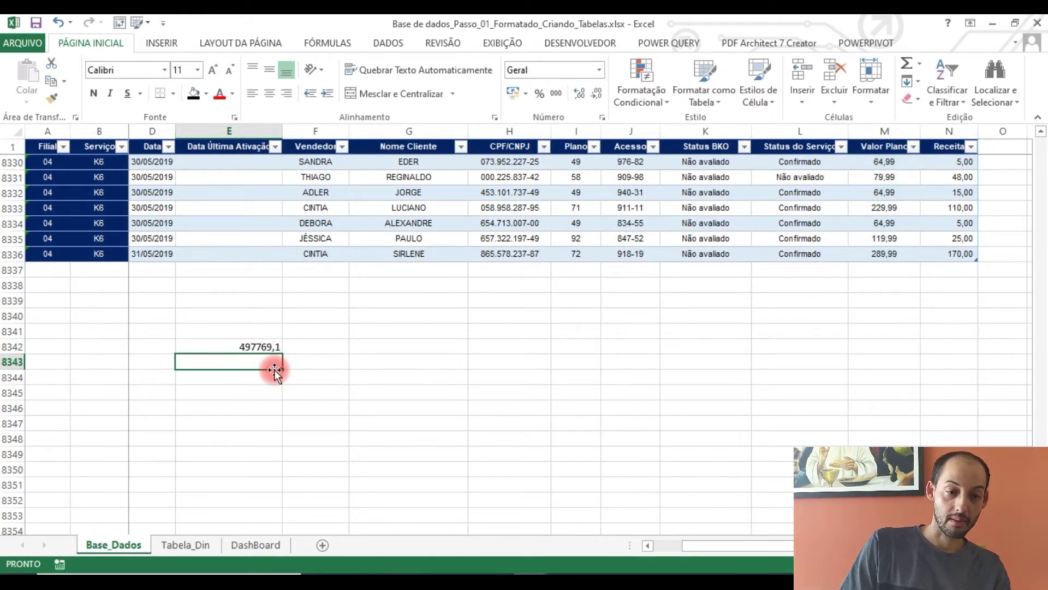
# Step: Enter =SOMA(Base_Dados[Valor Plano]) in cell E8343 to total the same column through the table name
pyautogui.press('Up')
pyautogui.press('Down')
pyautogui.write('=')
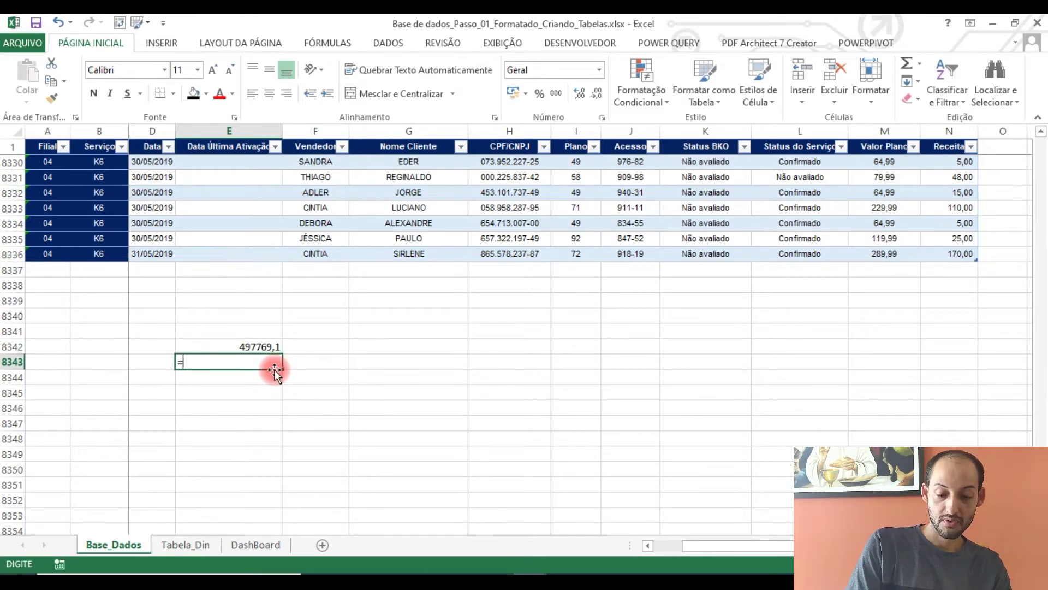
pyautogui.write('SOMA')
pyautogui.press('Tab')
pyautogui.write('Ba')
pyautogui.press('Down')
pyautogui.press('Down')
pyautogui.press('Tab')
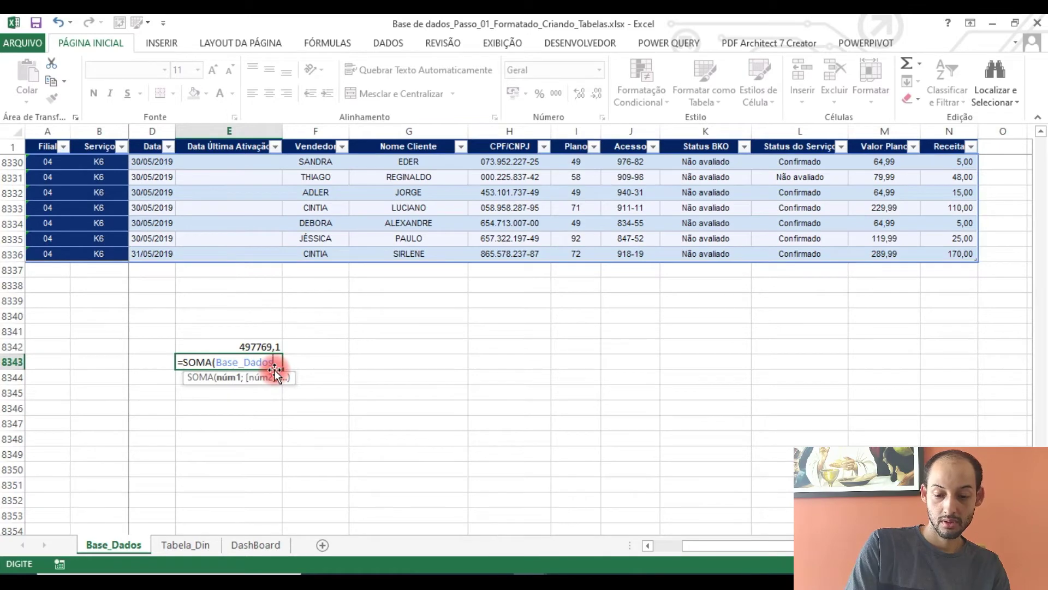
pyautogui.write('[Va')
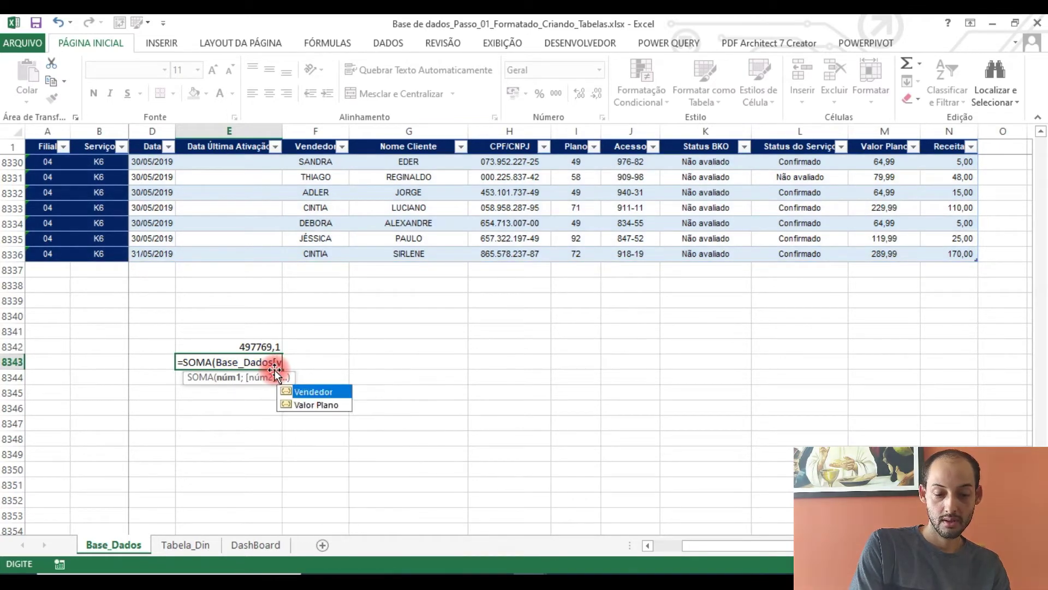
pyautogui.press('Tab')
pyautogui.write('])')
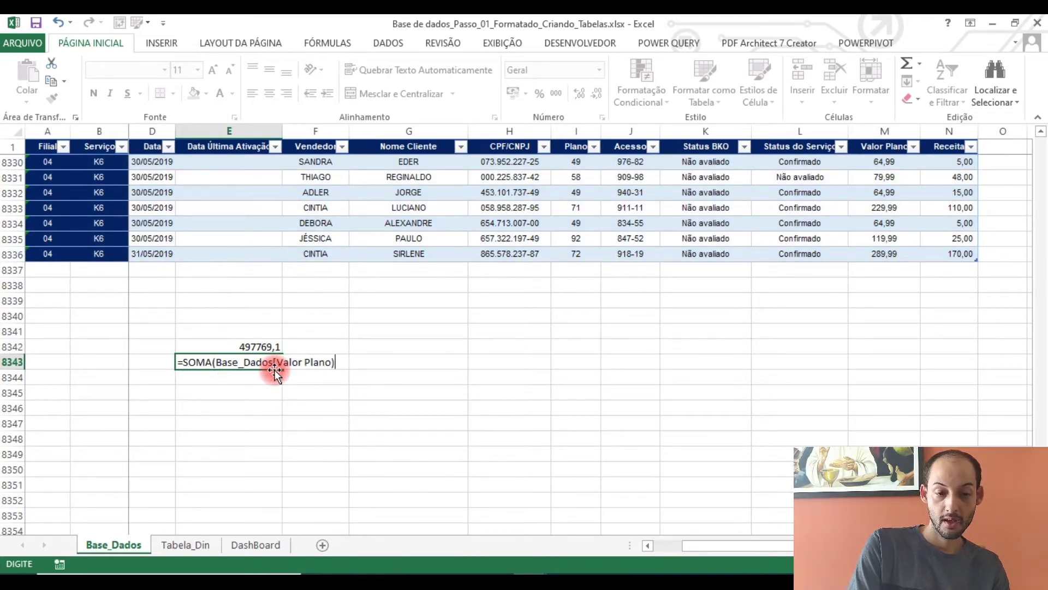
pyautogui.press('BackSpace')
pyautogui.write(']')
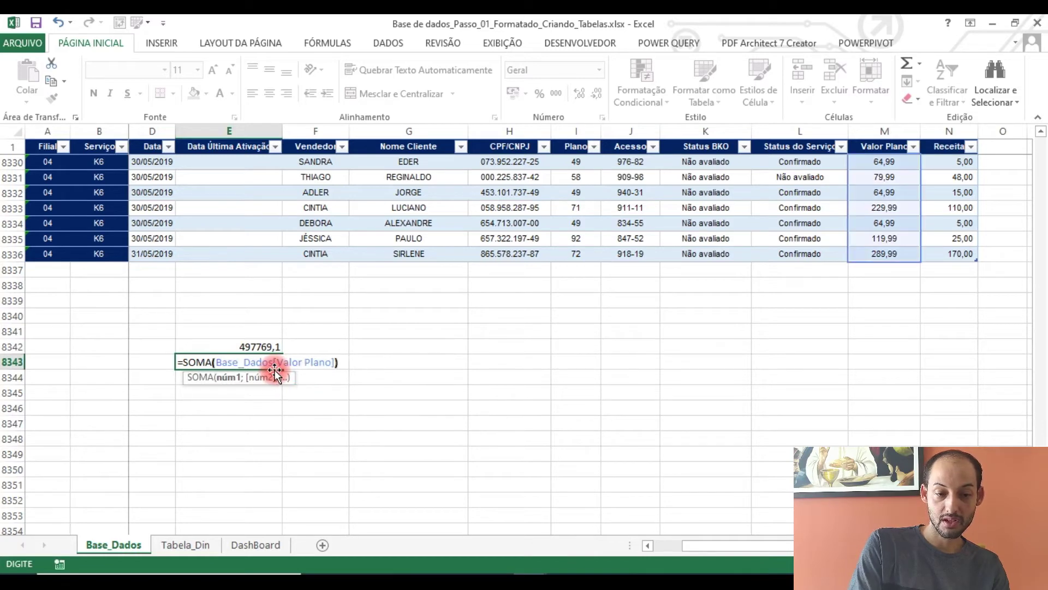
pyautogui.write(')')
pyautogui.press('Return')
pyautogui.press('Up')
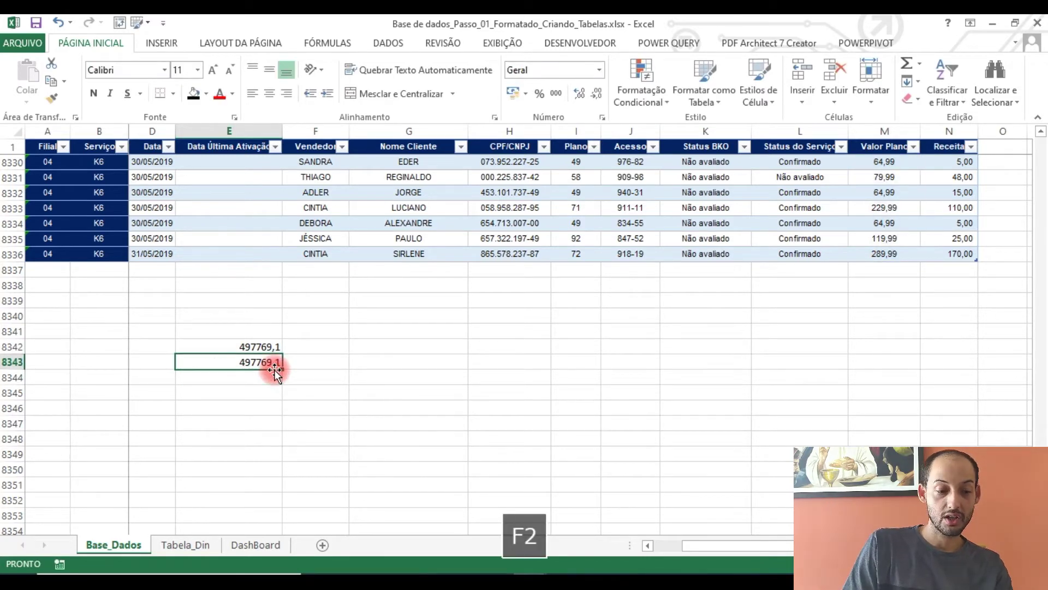
# Step: Examine the structured-reference formula in E8343 in edit mode, including the table column it covers
pyautogui.press('F2')
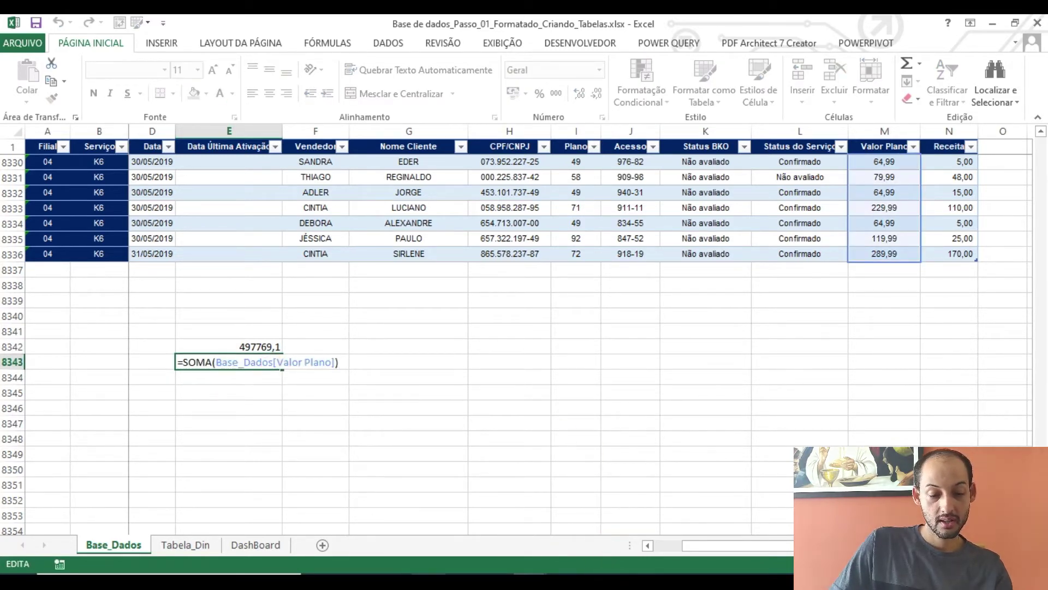
pyautogui.write(')')
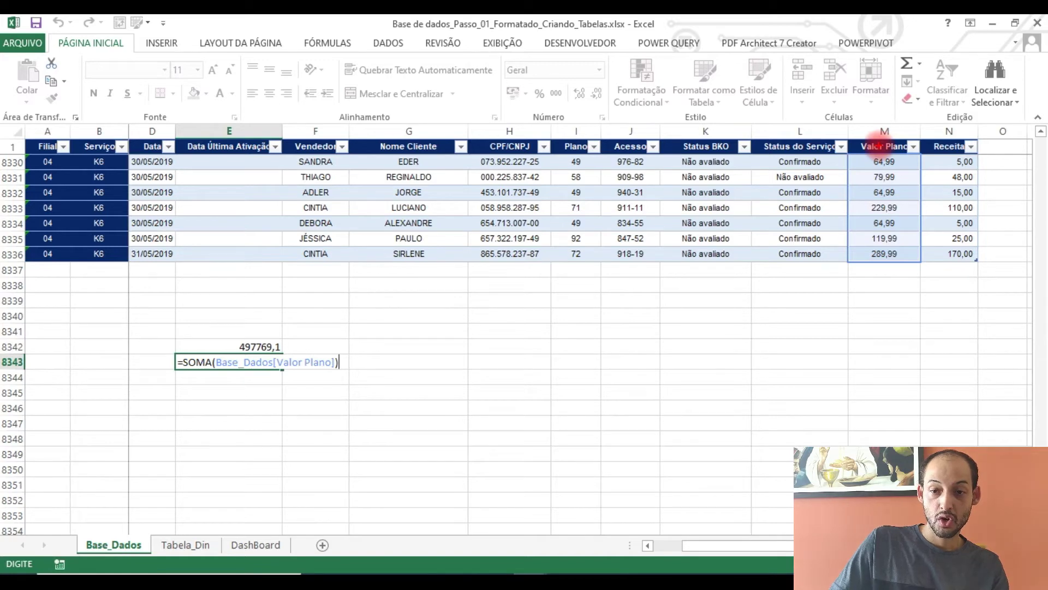
pyautogui.moveTo(37, 251); pyautogui.dragTo(132, 218)
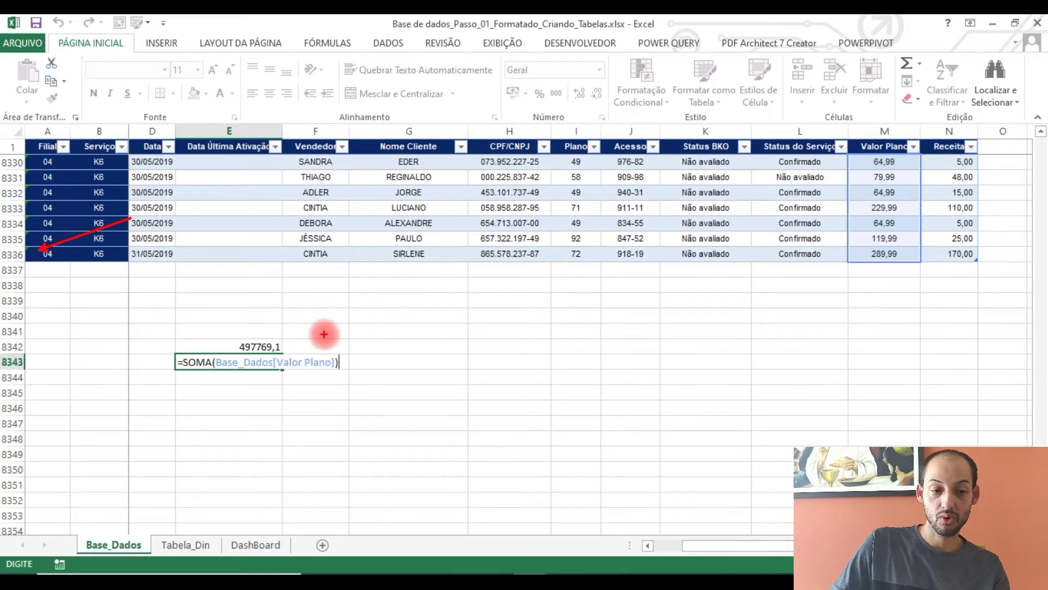
pyautogui.moveTo(270, 336)
pyautogui.mouseDown()
pyautogui.moveTo(298, 328)
pyautogui.moveTo(307, 312)
pyautogui.mouseUp()
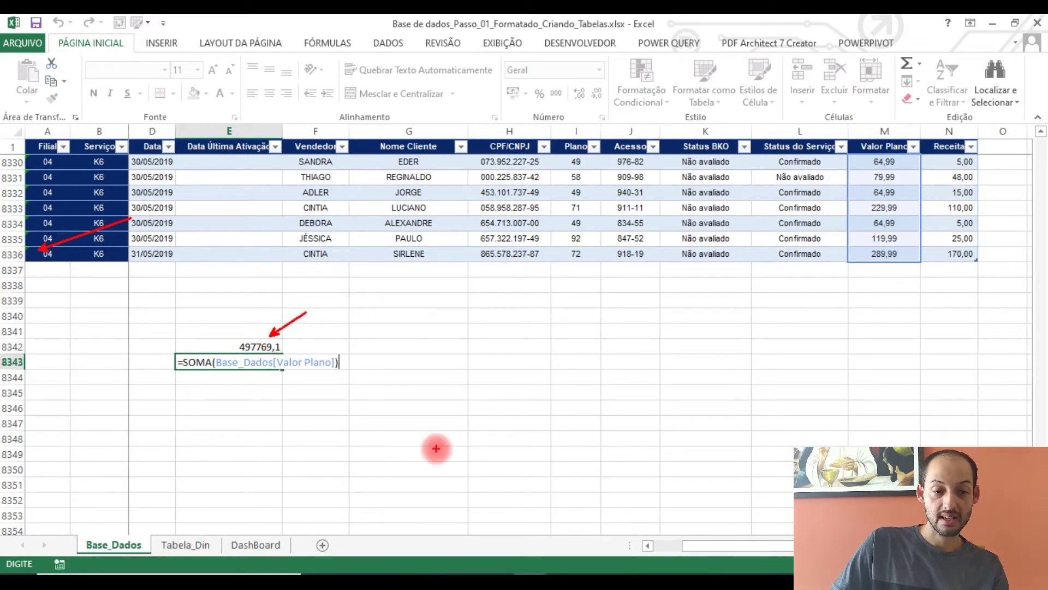
pyautogui.press('Escape')
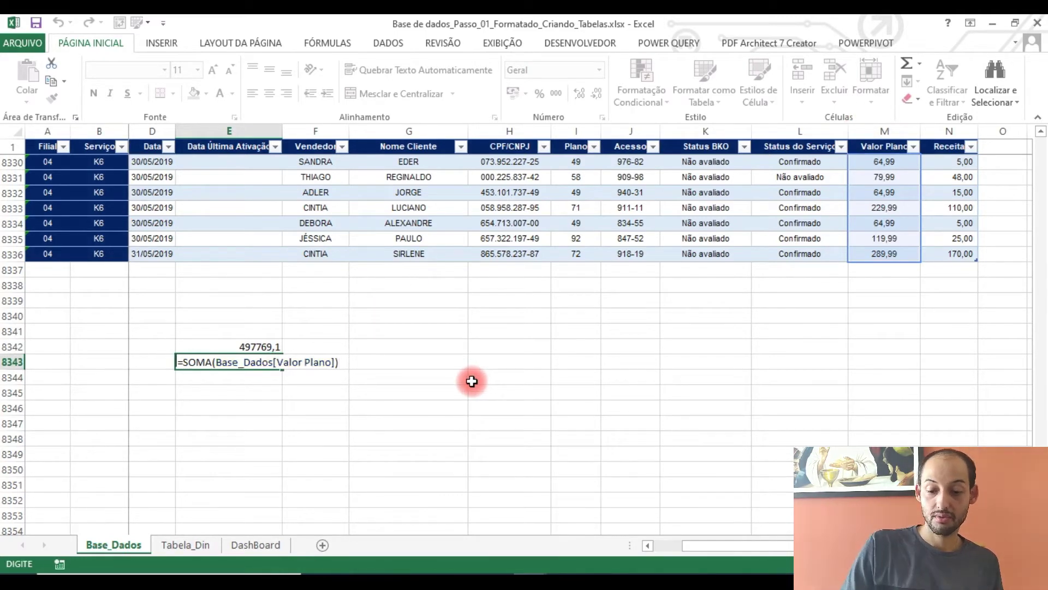
pyautogui.press('Return')
pyautogui.press('Up')
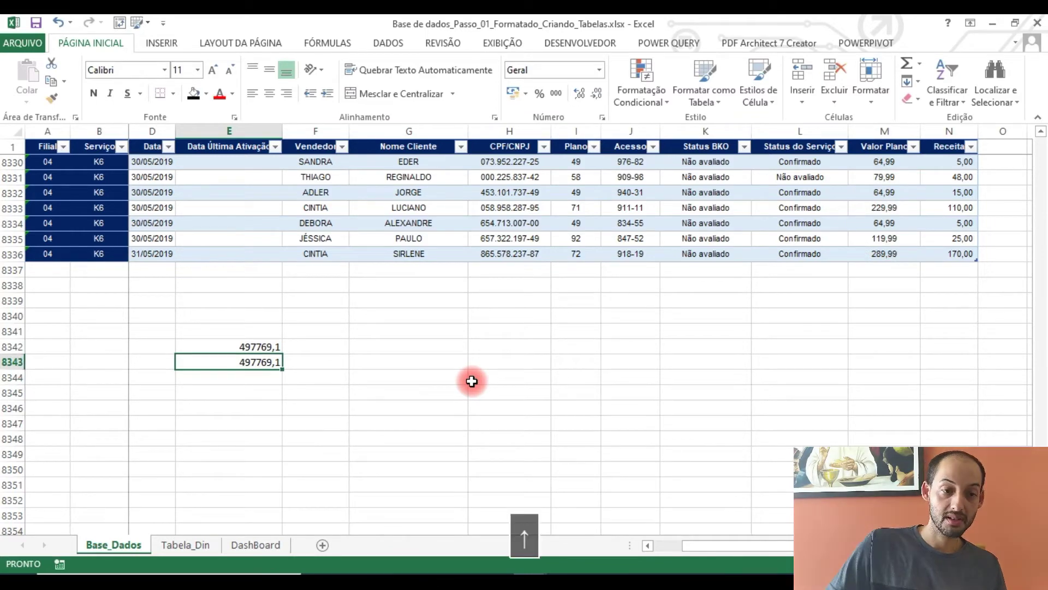
# Step: Show the formula bar and compare the formulas in cells E8342 and E8343
pyautogui.click(488, 45)
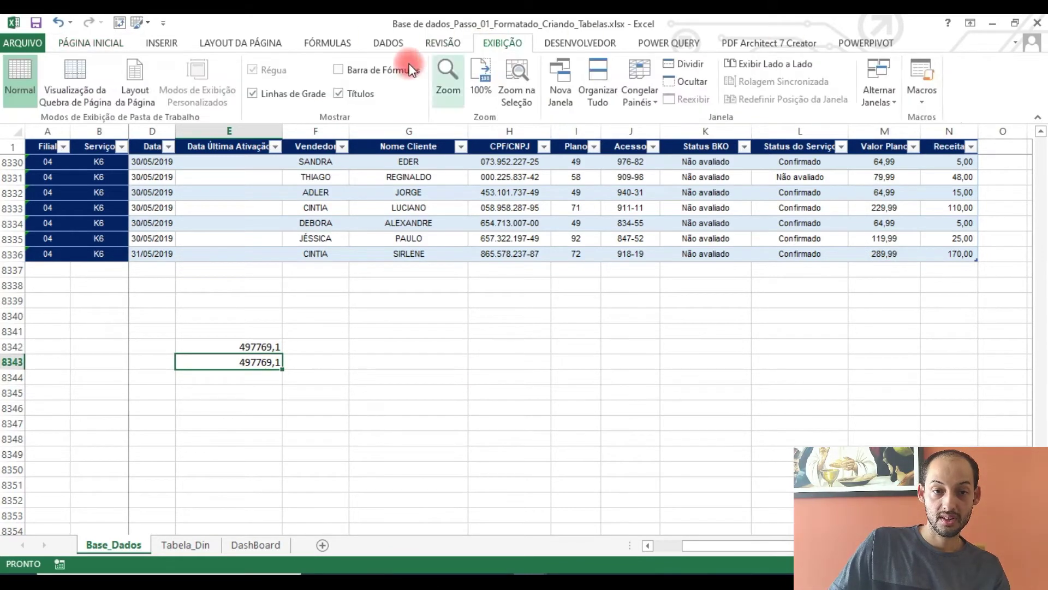
pyautogui.click(371, 75)
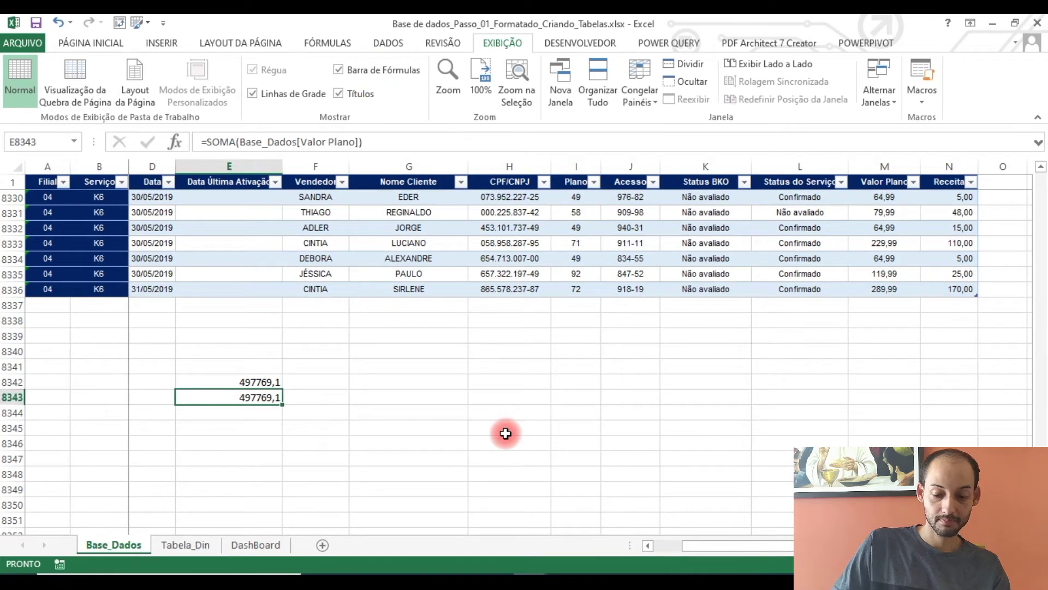
pyautogui.moveTo(175, 102)
pyautogui.mouseDown()
pyautogui.moveTo(262, 213)
pyautogui.moveTo(438, 210)
pyautogui.mouseUp()
pyautogui.press('Escape')
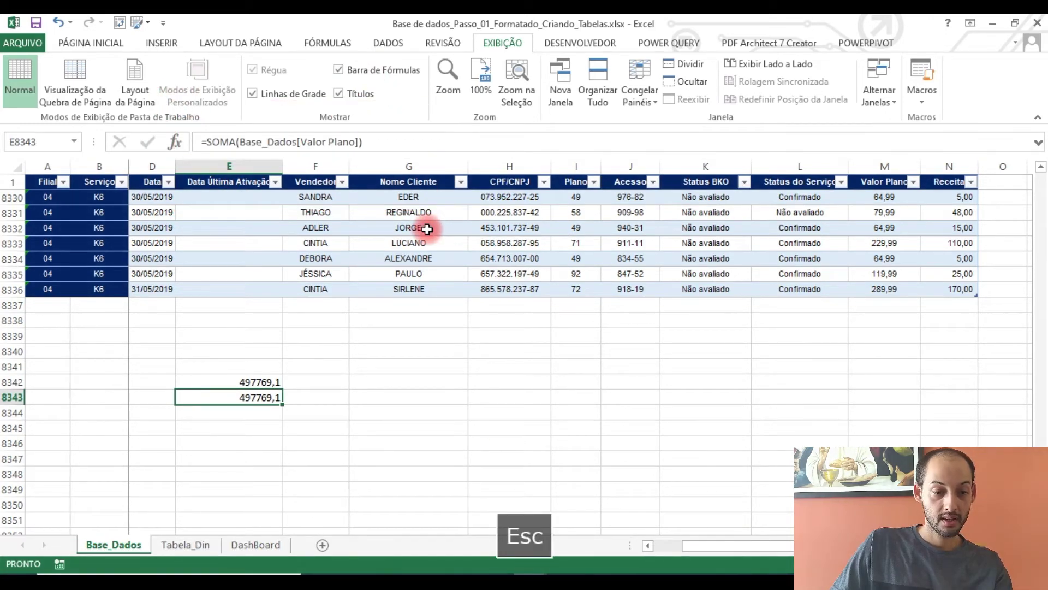
pyautogui.press('Up')
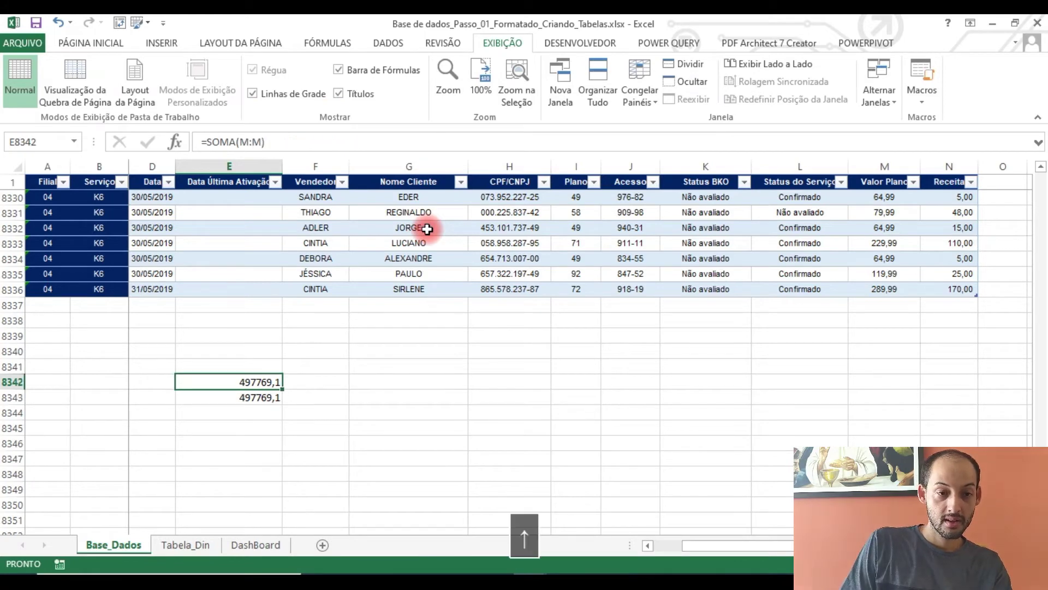
pyautogui.press('Down')
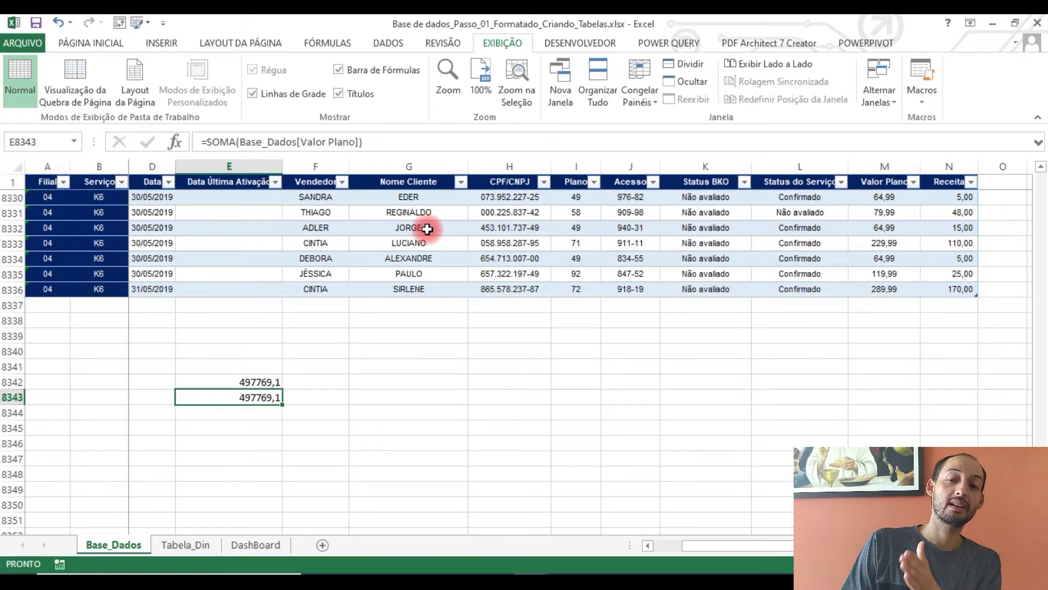
# Step: Delete both test sums in cells E8342:E8343 below the table
pyautogui.hotkey('shift', 'Up')
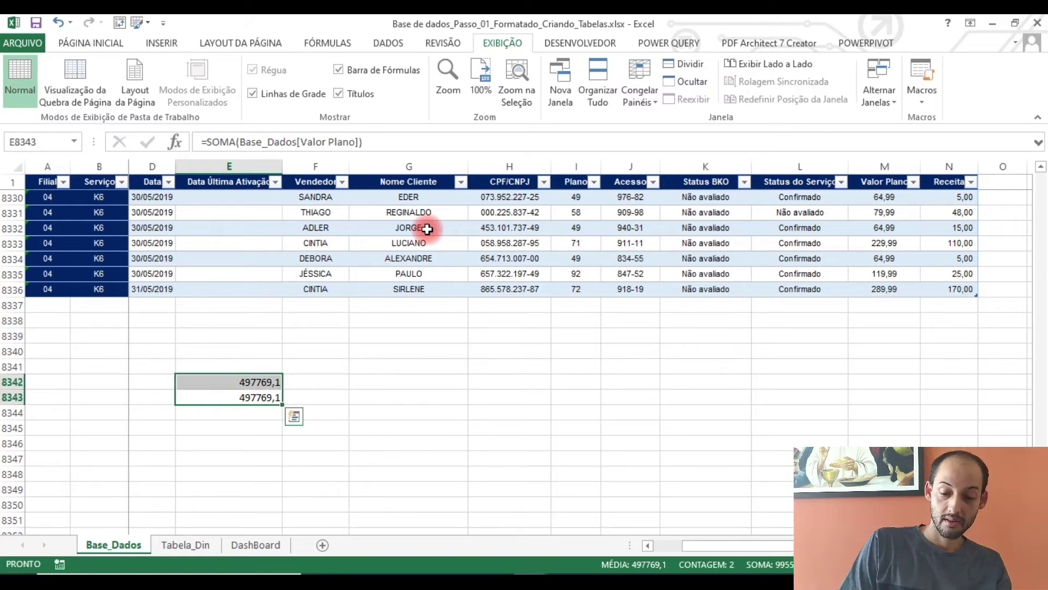
pyautogui.press('Delete')
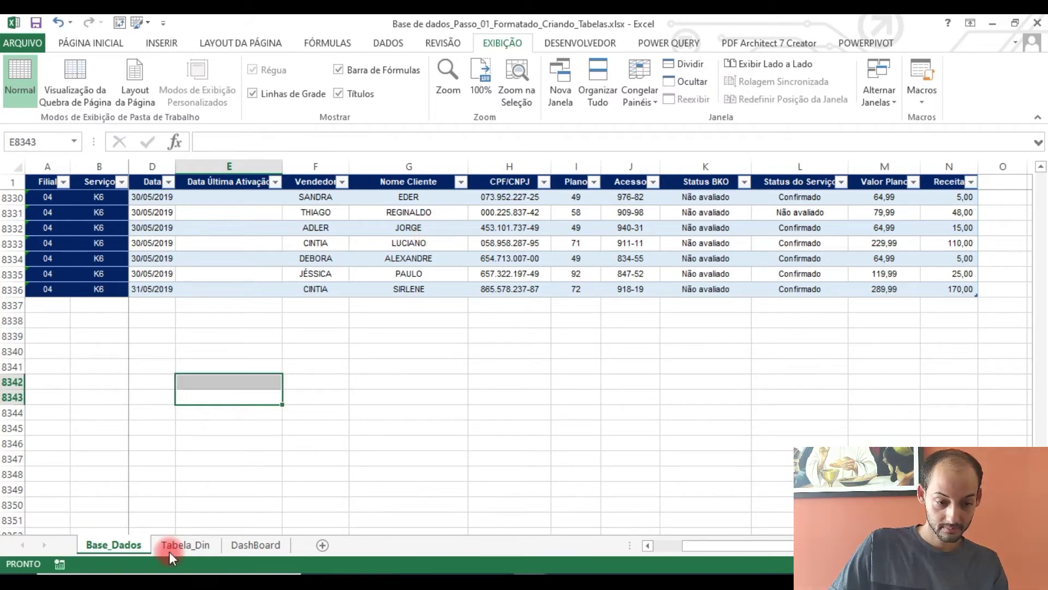
pyautogui.click(348, 441)
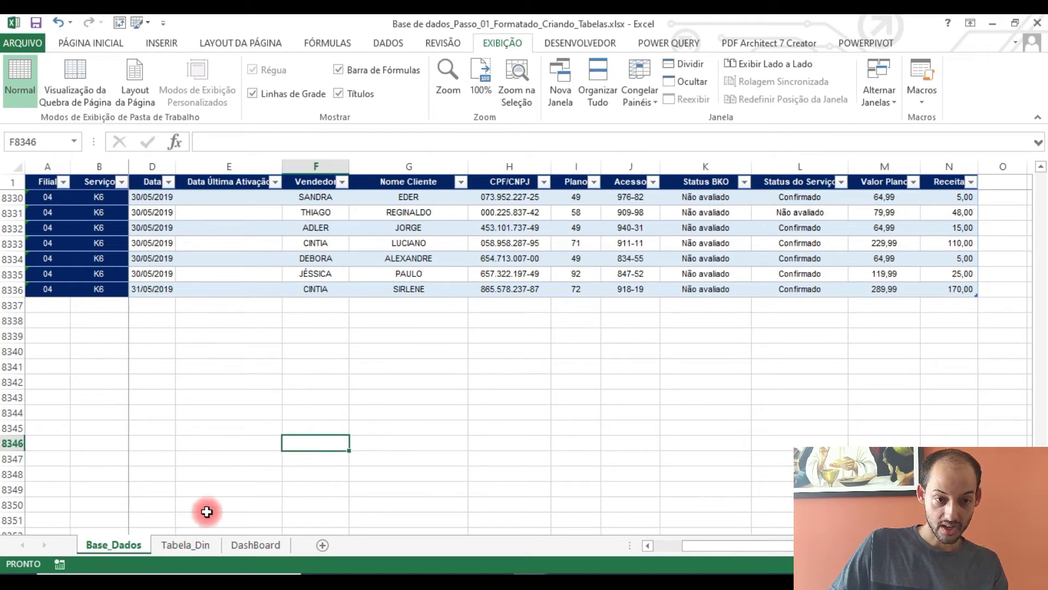
# Step: Create a pivot table from the whole Base_Dados table, placing it in cell A3 of the existing Tabela_Din sheet
pyautogui.click(205, 539)
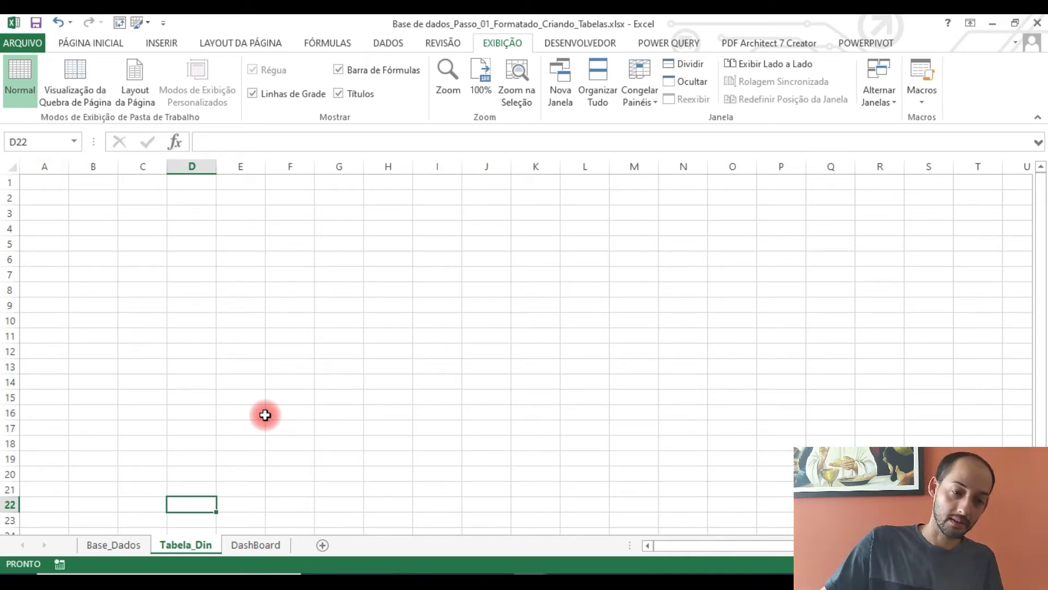
pyautogui.click(112, 544)
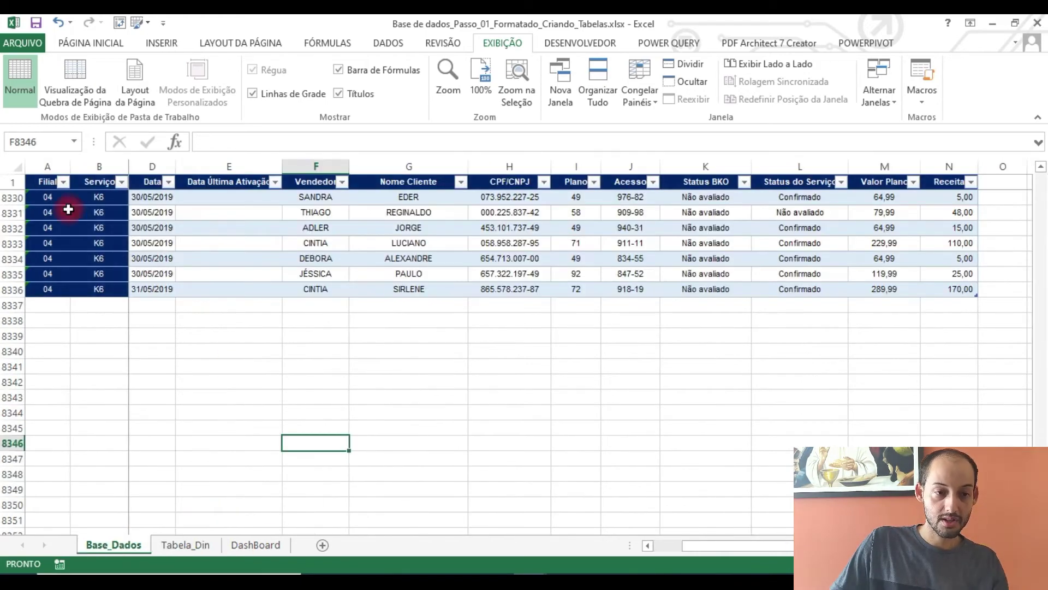
pyautogui.click(43, 184)
pyautogui.hotkey('ctrl', 'shift', 'Down')
pyautogui.hotkey('ctrl', 'shift', 'Right')
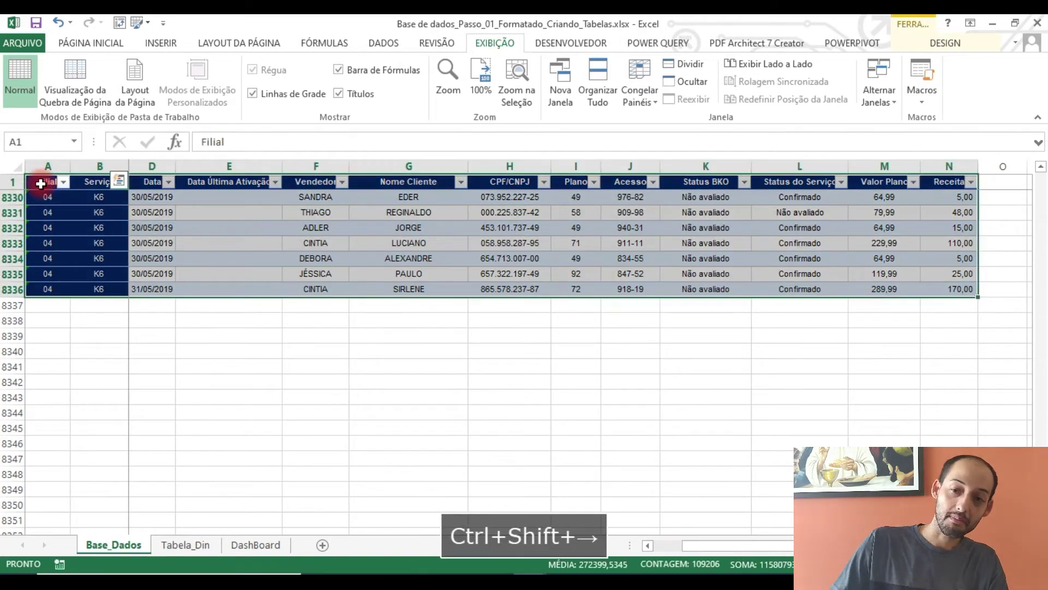
pyautogui.click(168, 44)
pyautogui.click(33, 74)
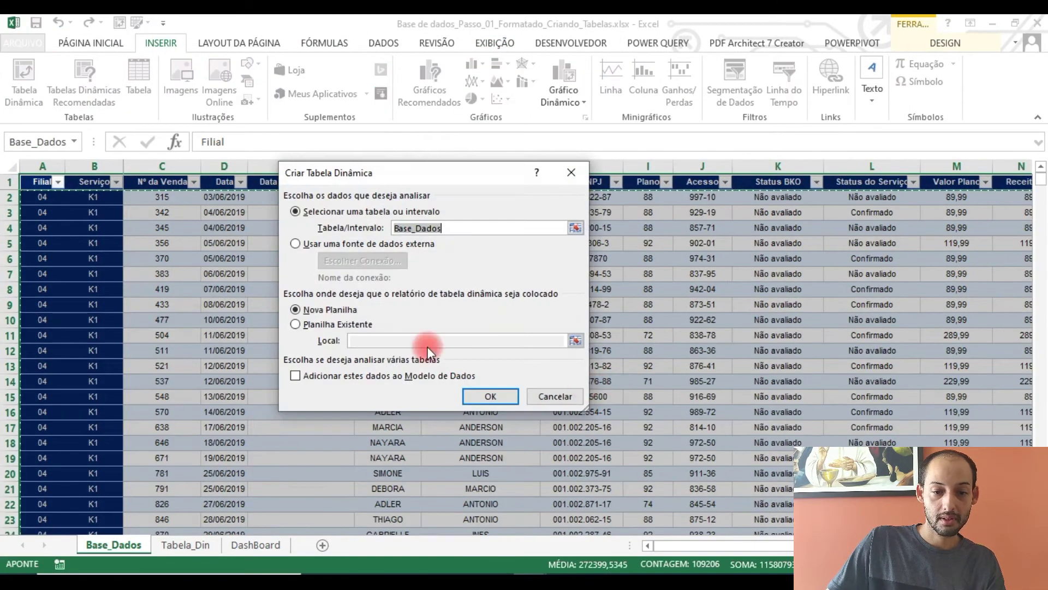
pyautogui.click(334, 325)
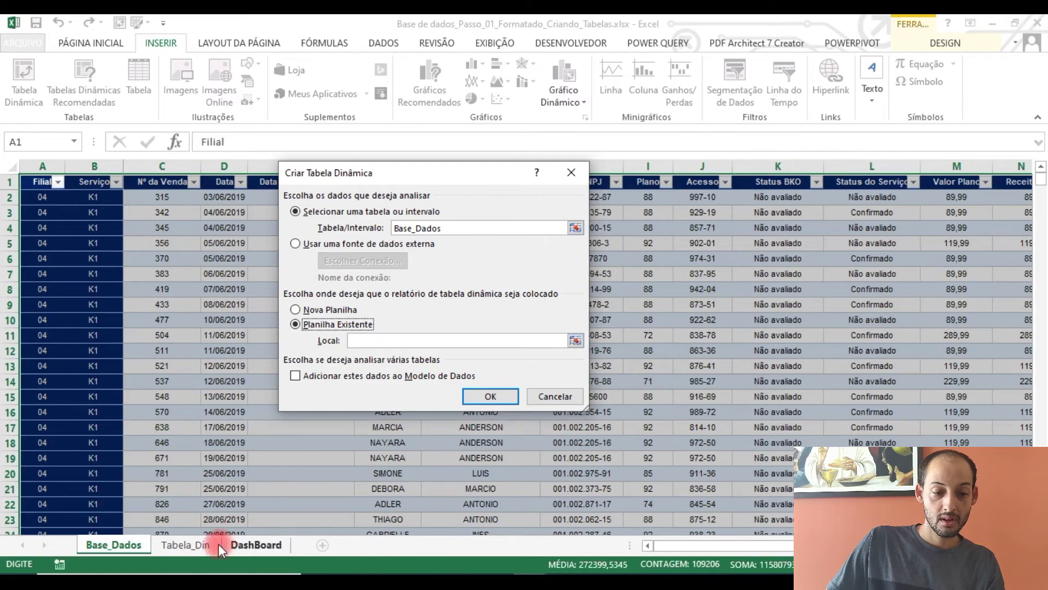
pyautogui.click(191, 546)
pyautogui.click(44, 213)
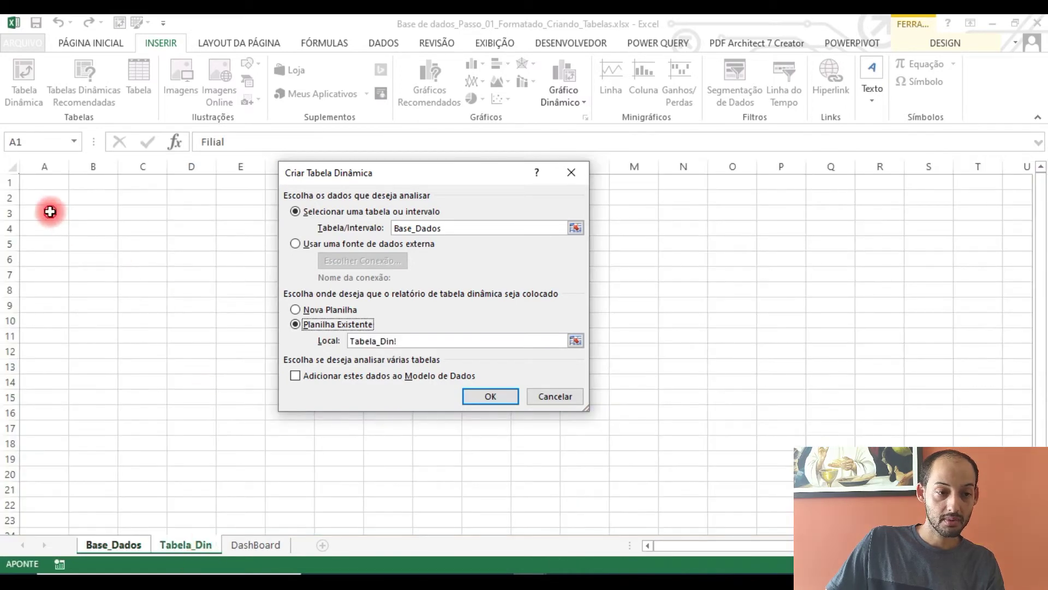
pyautogui.click(491, 397)
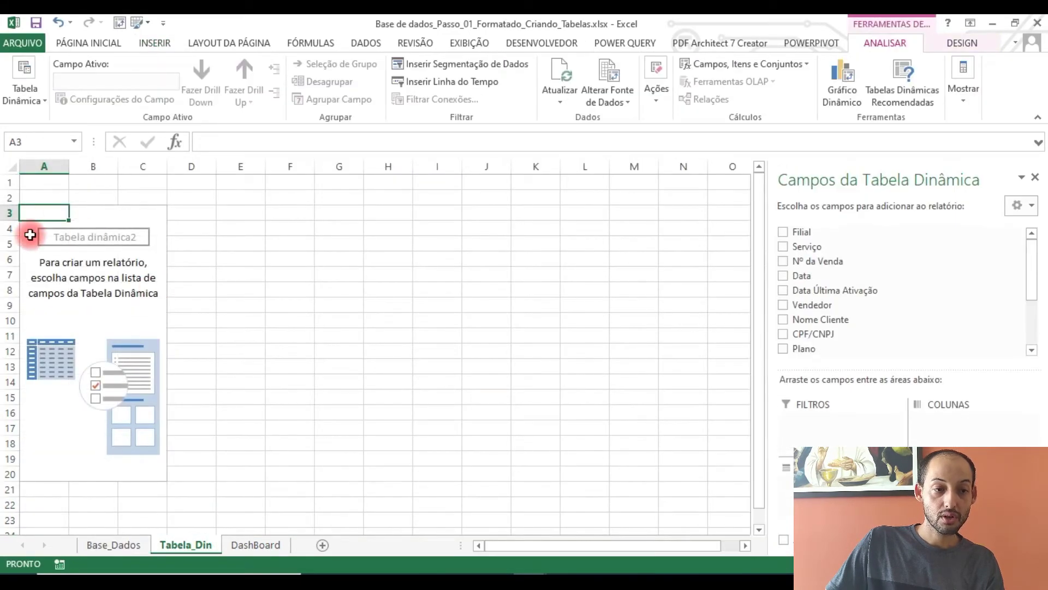
# Step: Enter the title "Valor de venda Geral" in cell A1 of Tabela_Din, above the pivot table
pyautogui.click(46, 182)
pyautogui.write('Valor de ve')
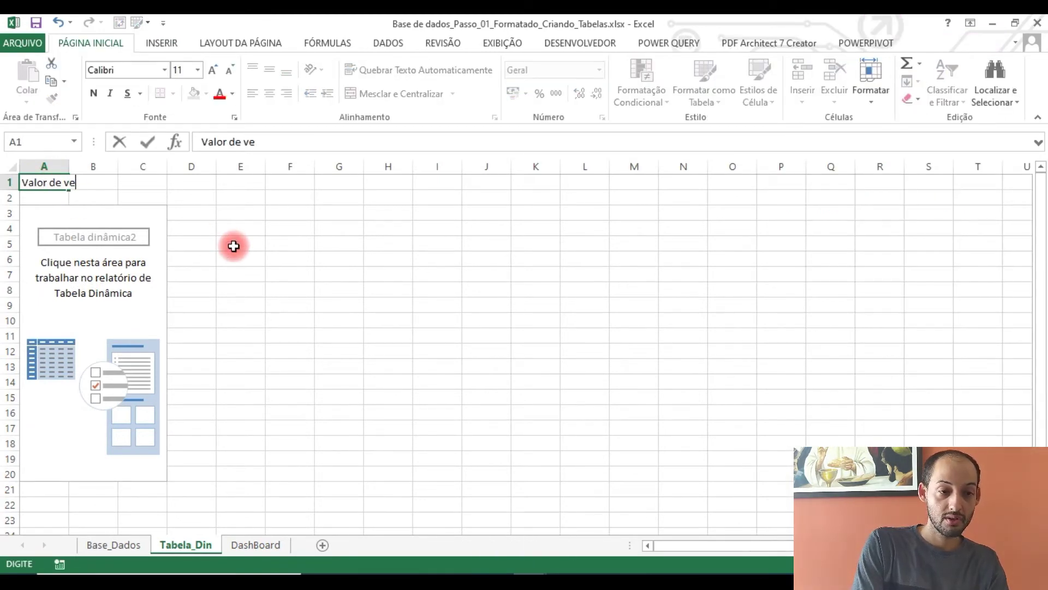
pyautogui.write('nda Geral')
pyautogui.press('Return')
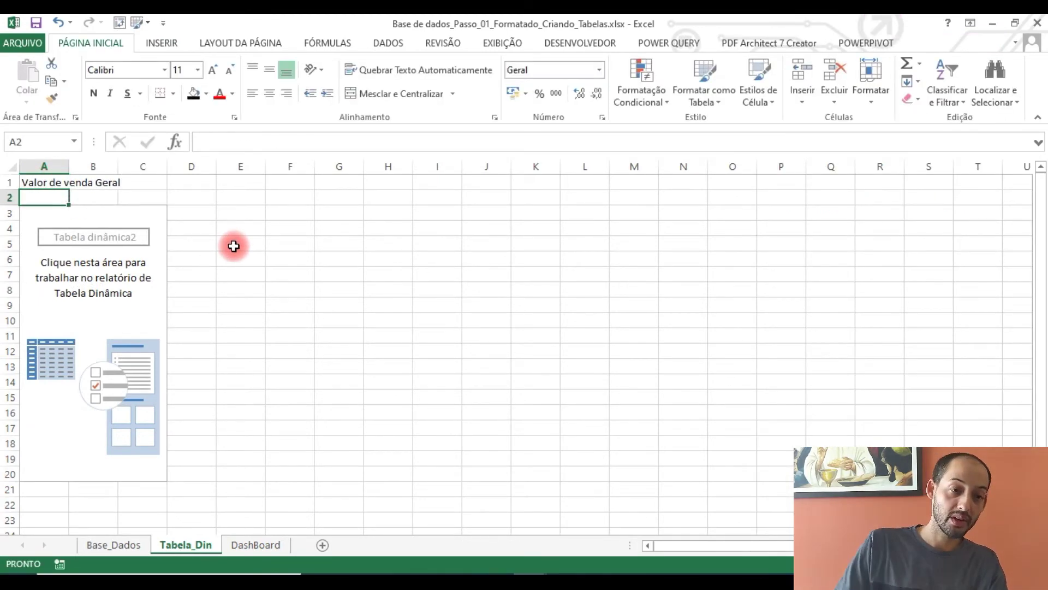
# Step: On the DashBoard sheet, set the font colour of cells A6:U36 behind the chart frames to white
pyautogui.click(234, 528)
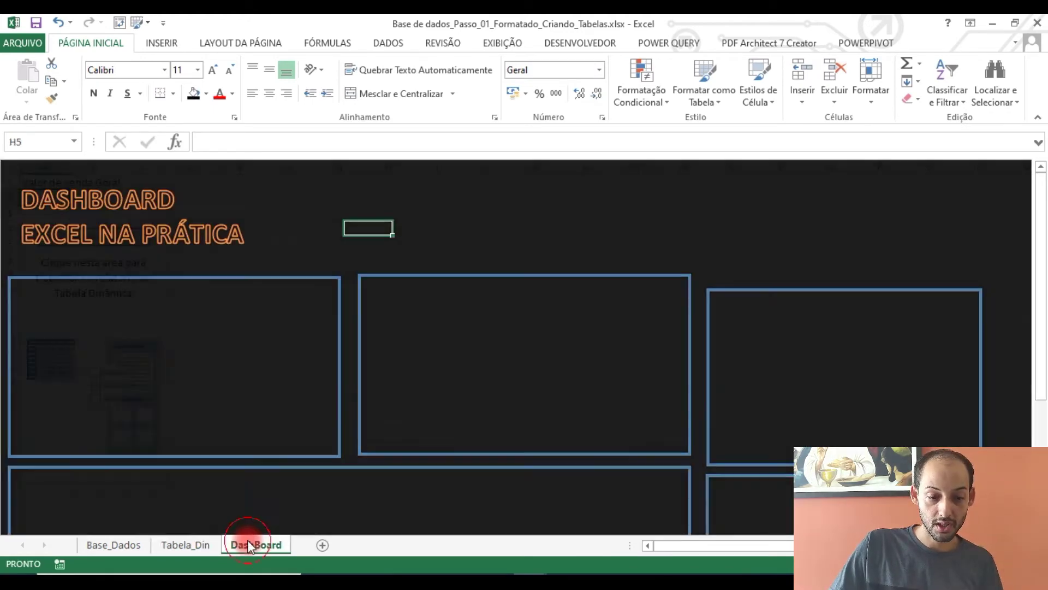
pyautogui.scroll(-1, 661, 368)
pyautogui.scroll(1, 662, 367)
pyautogui.click(136, 366)
pyautogui.click(9, 260)
pyautogui.scroll(-6, 917, 199)
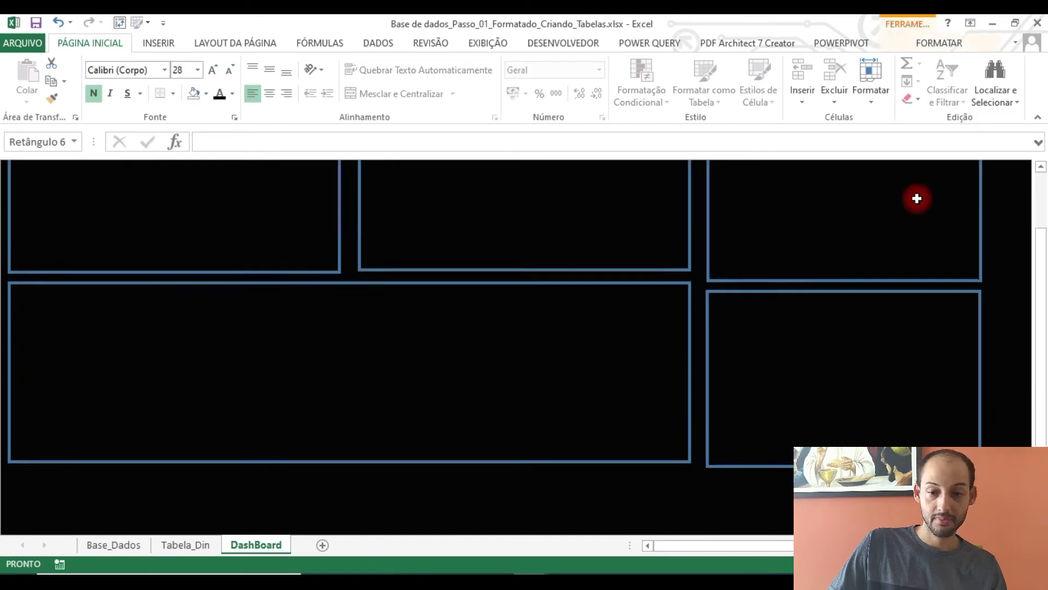
pyautogui.keyDown('shift'); pyautogui.click(999, 402); pyautogui.keyUp('shift')
pyautogui.click(963, 424)
pyautogui.scroll(6, 991, 429)
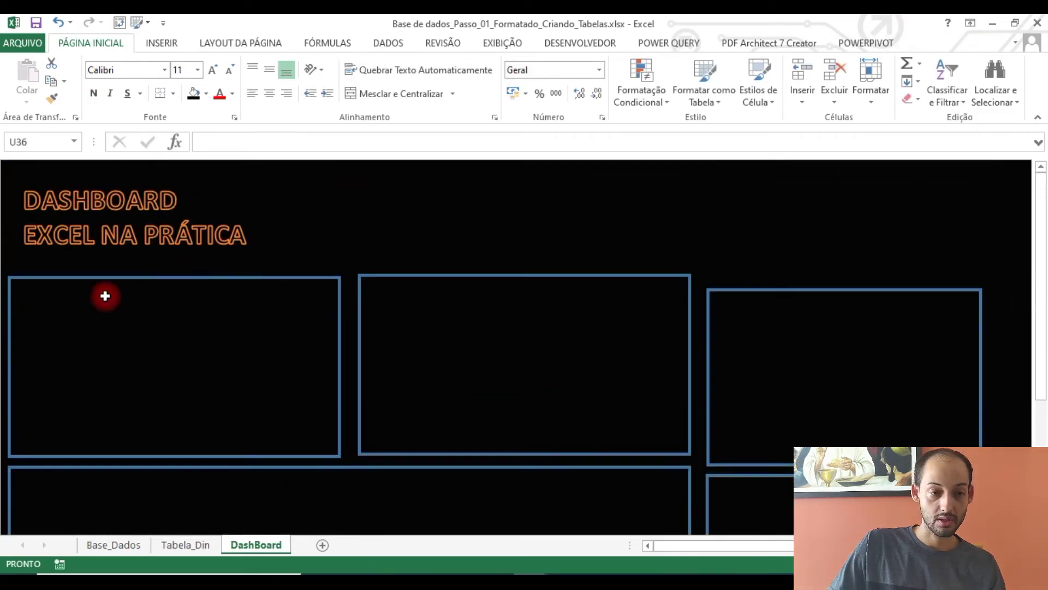
pyautogui.keyDown('shift'); pyautogui.click(294, 261); pyautogui.keyUp('shift')
pyautogui.hotkey('shift', 'Left')
pyautogui.hotkey('shift', 'Left')
pyautogui.hotkey('shift', 'Left')
pyautogui.hotkey('shift', 'Left')
pyautogui.hotkey('shift', 'Left')
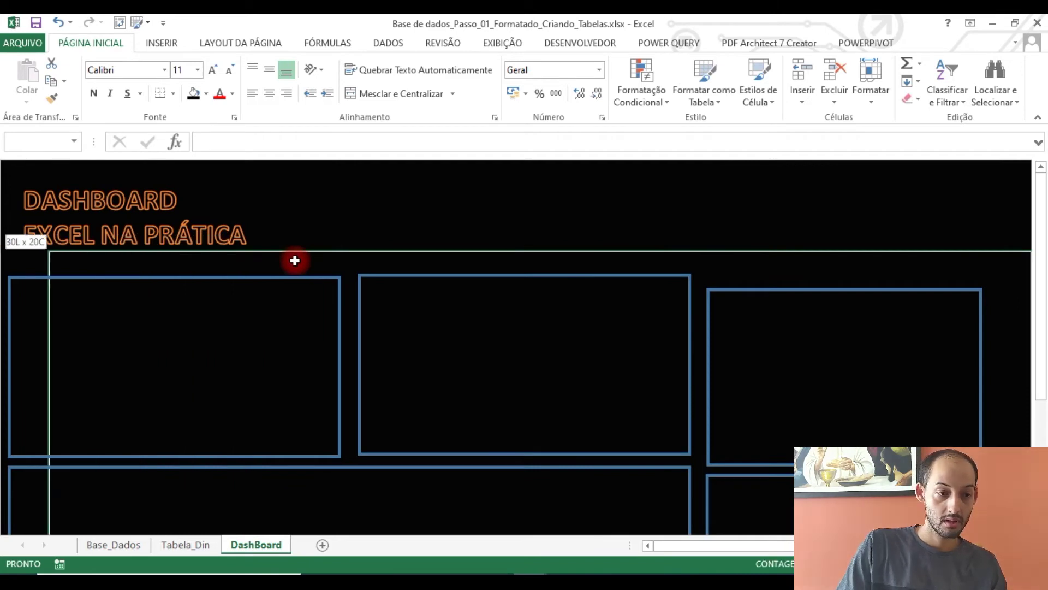
pyautogui.hotkey('shift', 'Up')
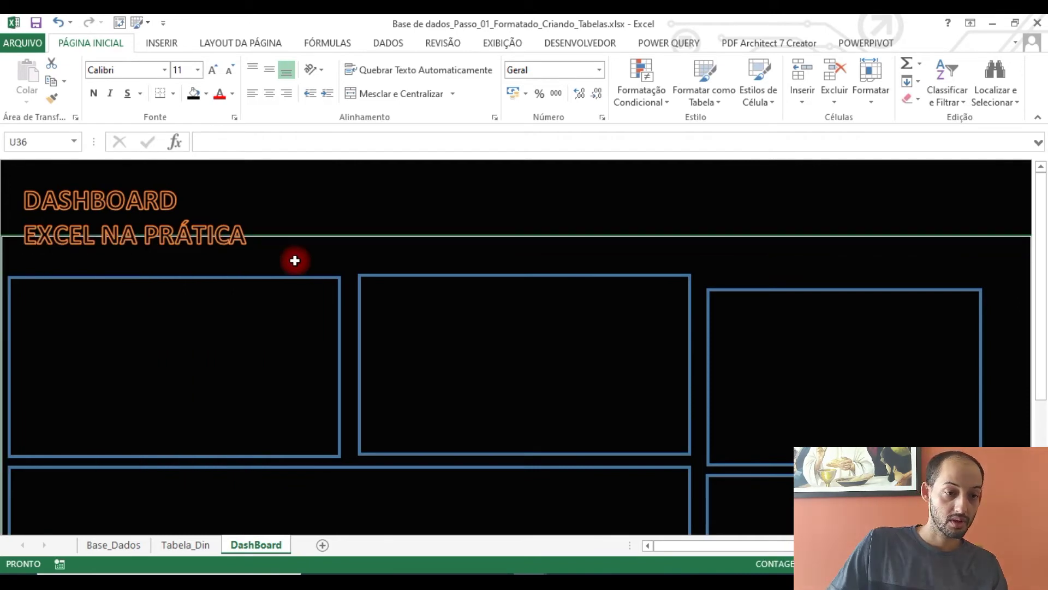
pyautogui.click(232, 94)
pyautogui.click(218, 145)
pyautogui.scroll(-10, 304, 352)
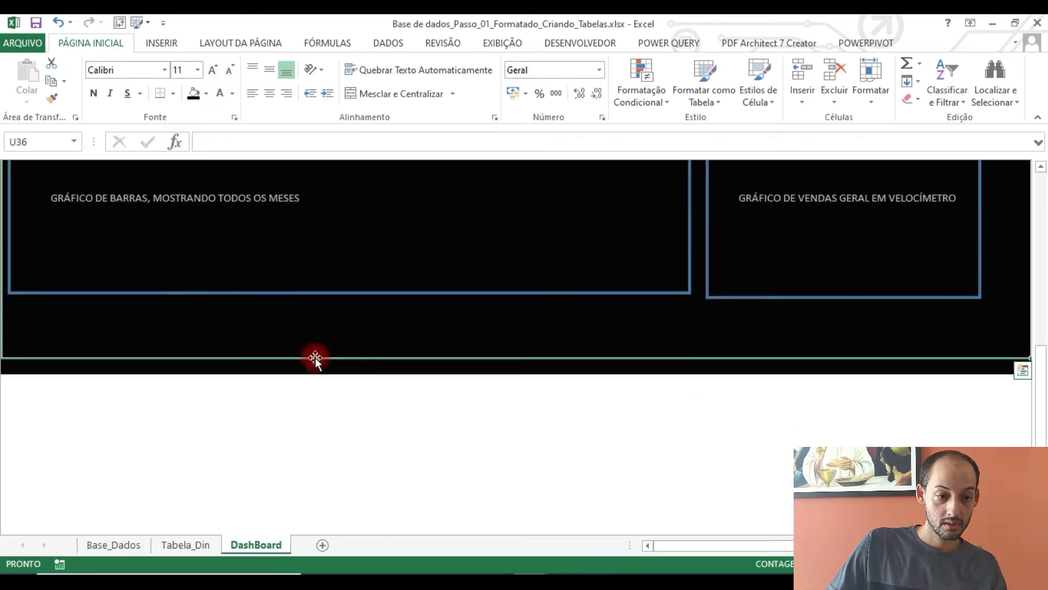
pyautogui.scroll(8, 303, 353)
# Step: Review the notes inside each dashboard frame describing the planned seller, service, monthly and gauge charts and the filters
pyautogui.click(102, 289)
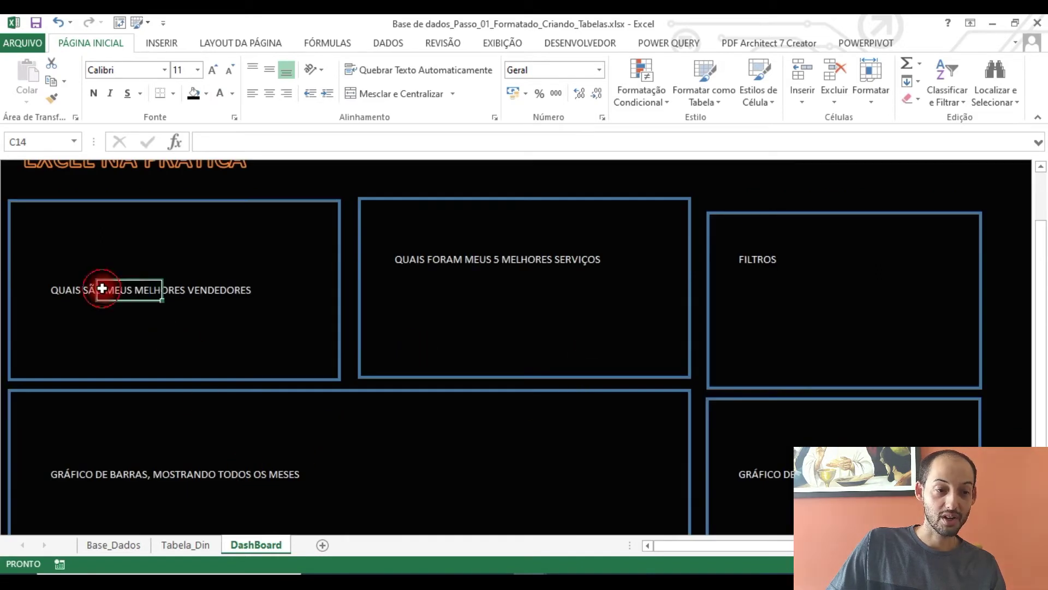
pyautogui.click(86, 323)
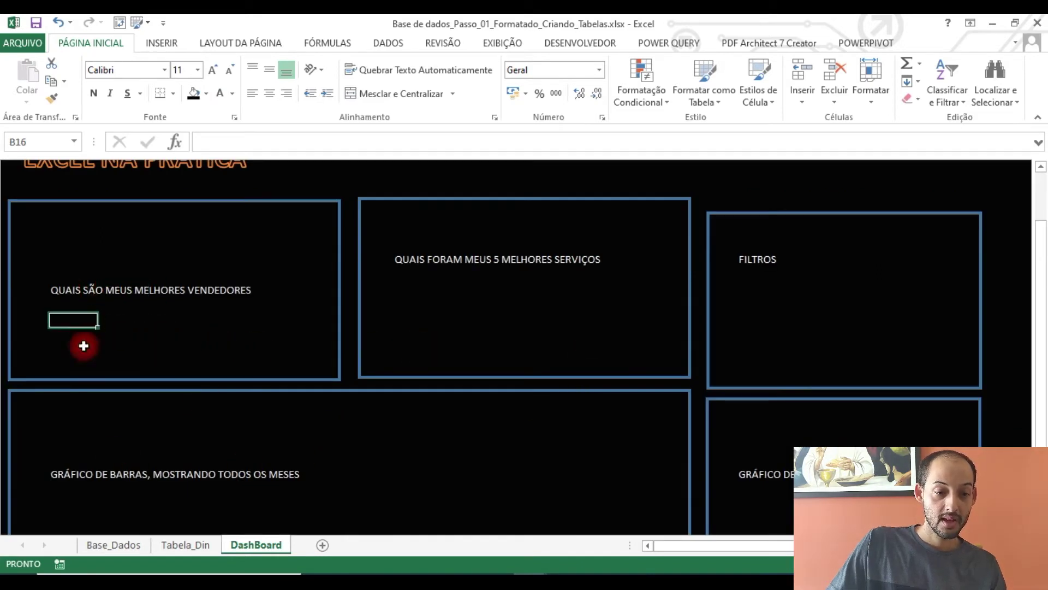
pyautogui.click(68, 292)
pyautogui.click(419, 260)
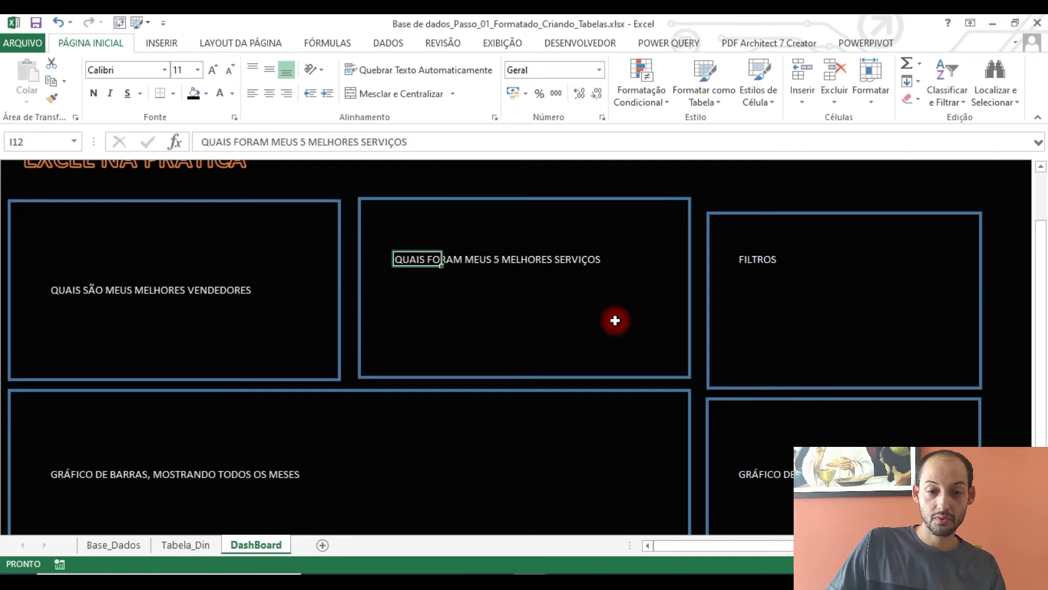
pyautogui.click(749, 256)
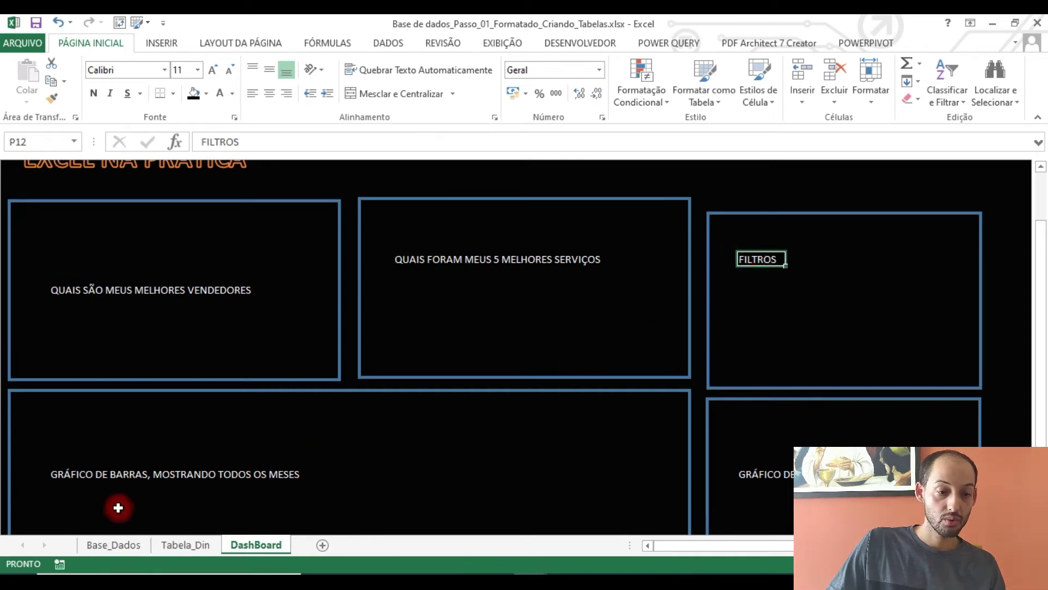
pyautogui.click(112, 474)
pyautogui.click(786, 474)
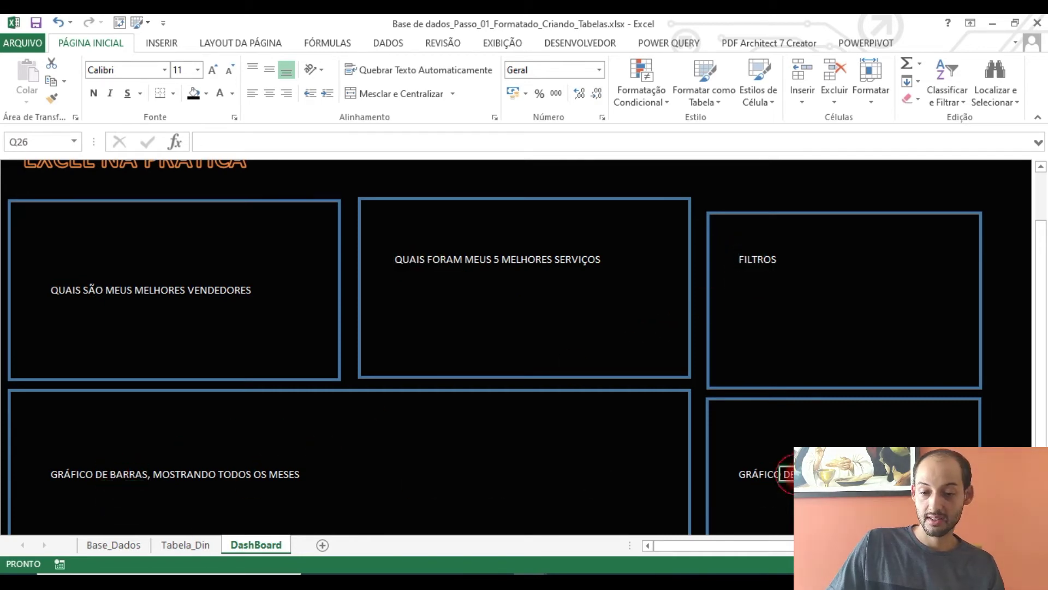
pyautogui.scroll(-1, 861, 350)
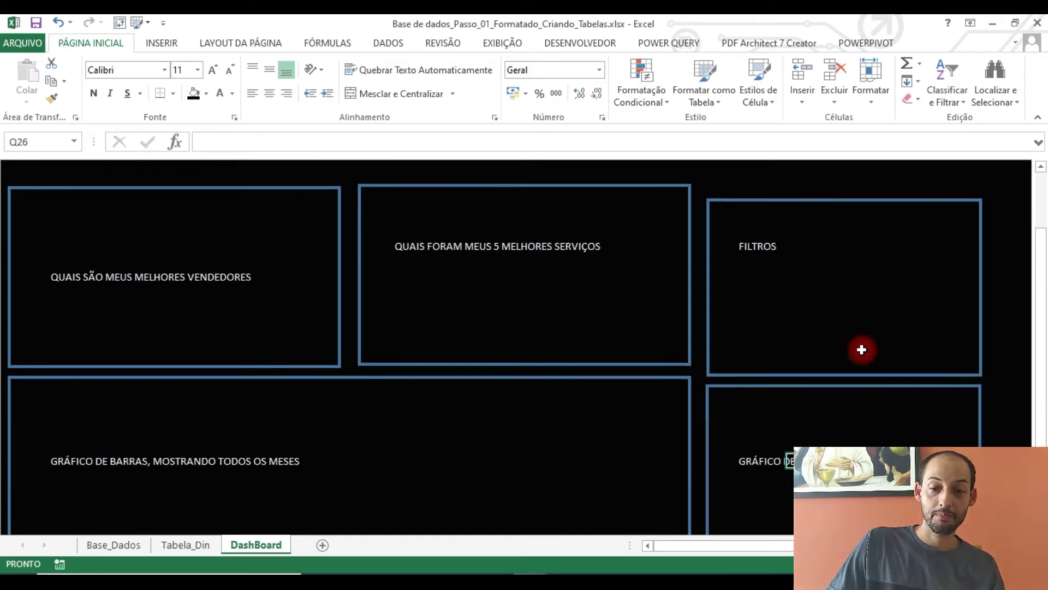
pyautogui.scroll(-1, 861, 350)
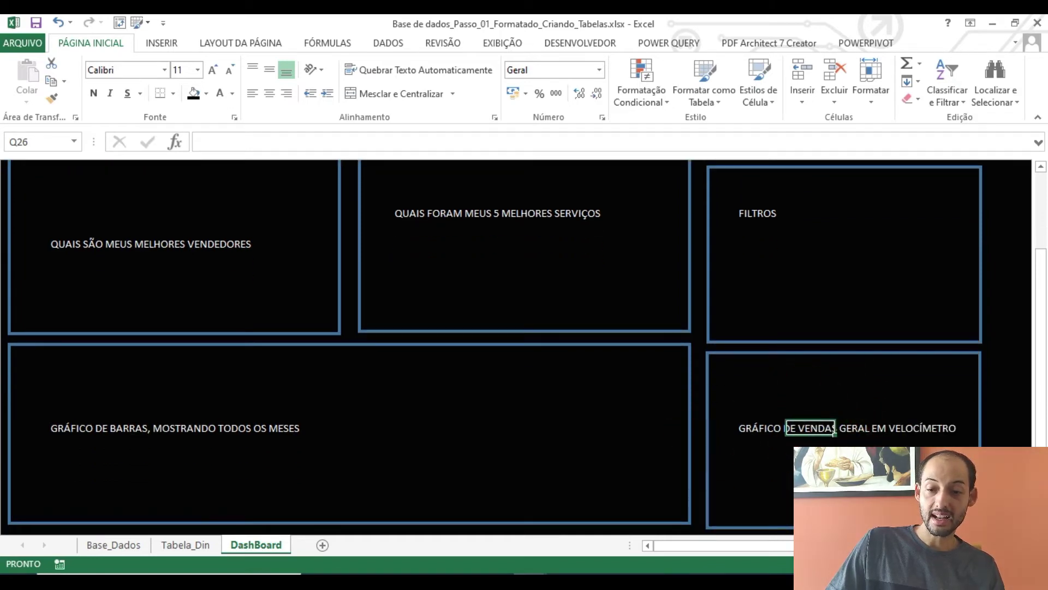
# Step: Add the Valor Plano field to the values area of the pivot table on Tabela_Din, keeping it out of the rows
pyautogui.click(183, 544)
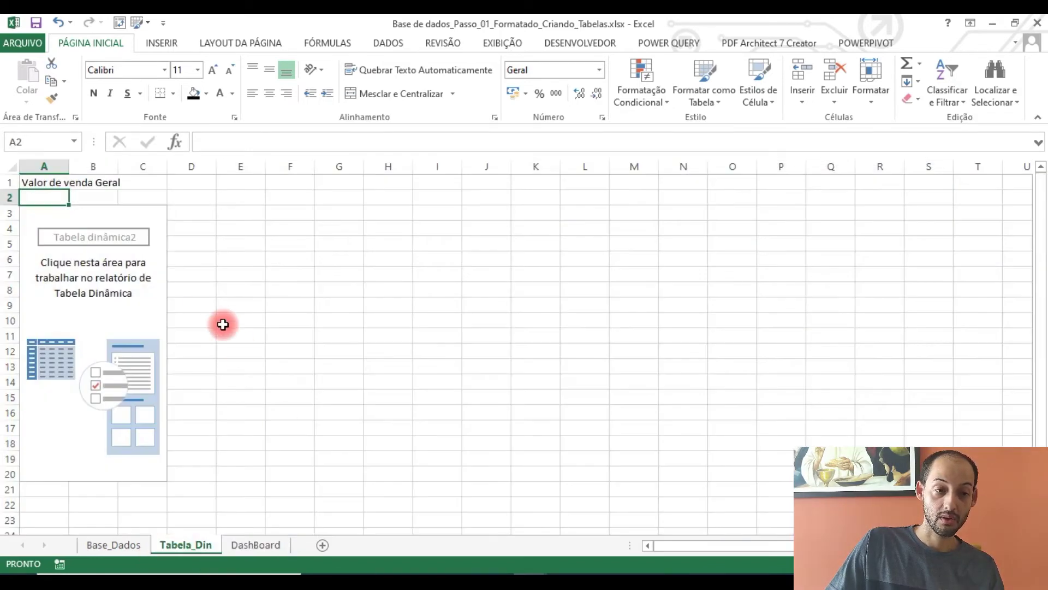
pyautogui.click(98, 272)
pyautogui.scroll(-2, 868, 267)
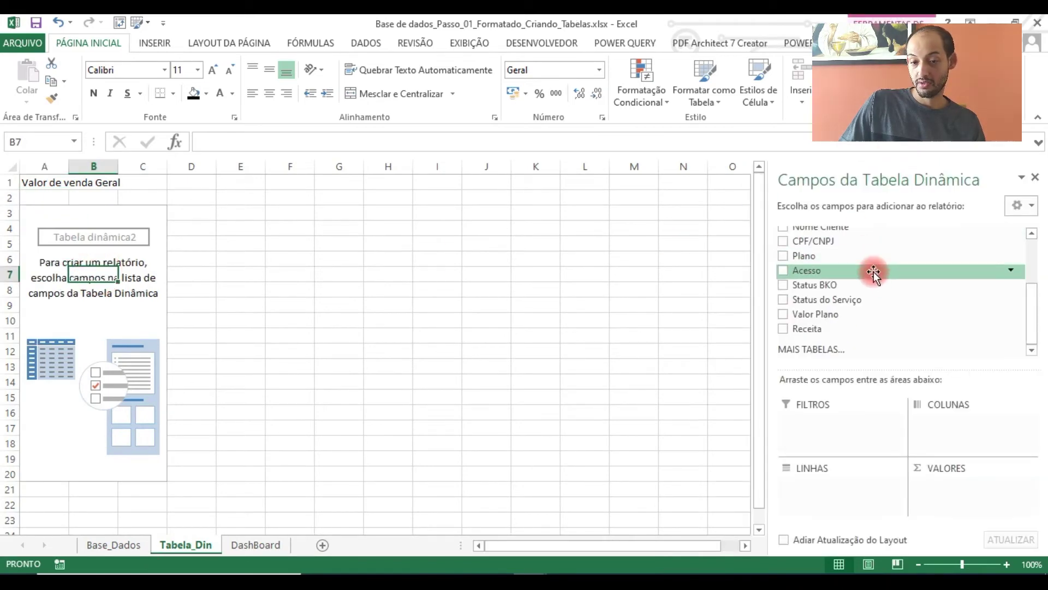
pyautogui.click(783, 314)
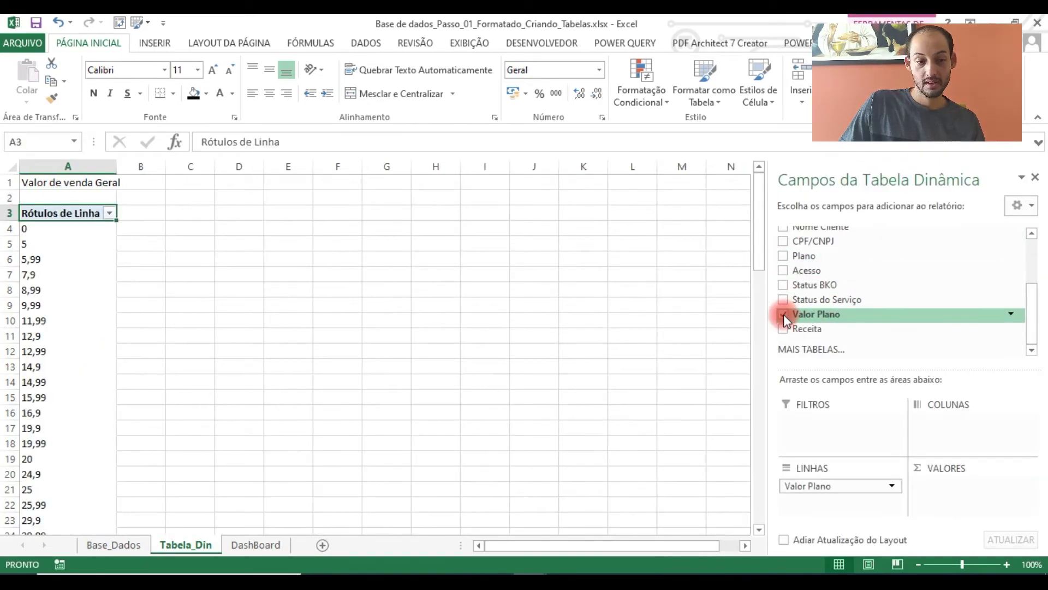
pyautogui.moveTo(814, 317); pyautogui.dragTo(947, 497)
pyautogui.click(885, 486)
pyautogui.moveTo(885, 488); pyautogui.dragTo(907, 336)
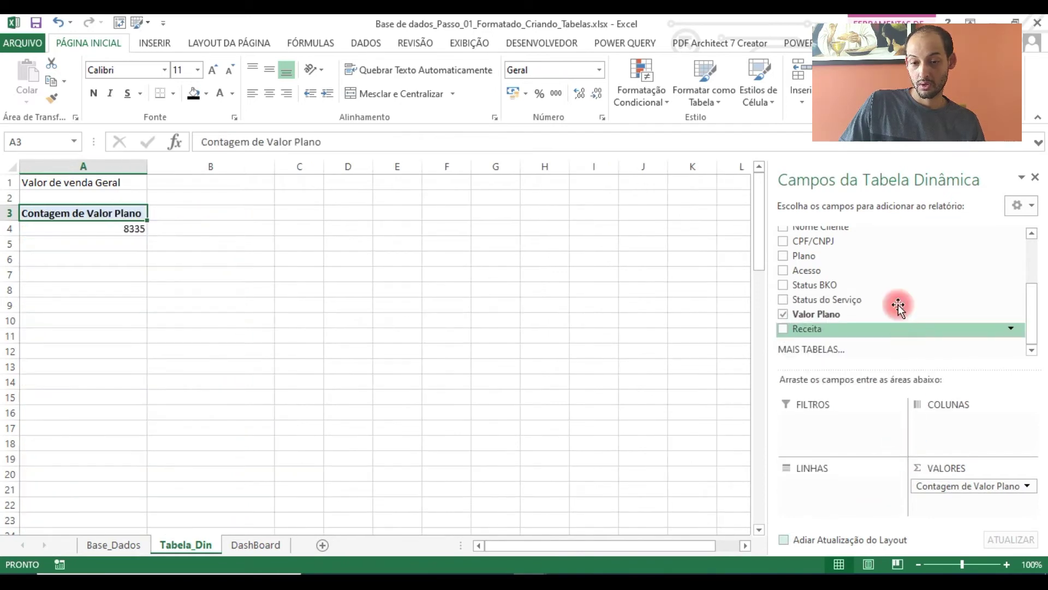
# Step: Rename the Valor Plano column header in cell M1 of Base_Dados as Vendas
pyautogui.click(116, 540)
pyautogui.moveTo(909, 228); pyautogui.dragTo(896, 181)
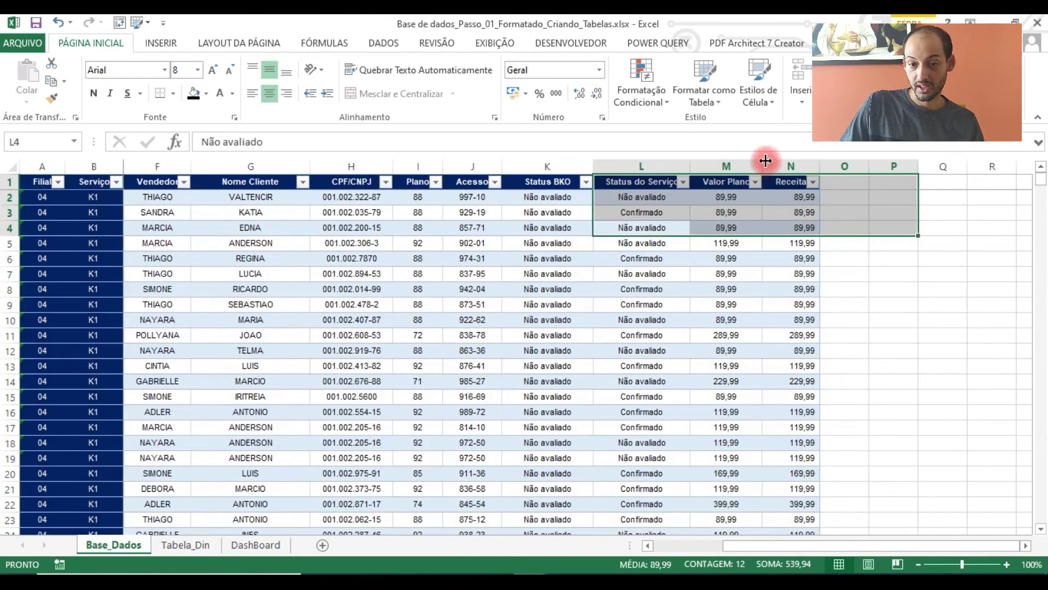
pyautogui.click(737, 186)
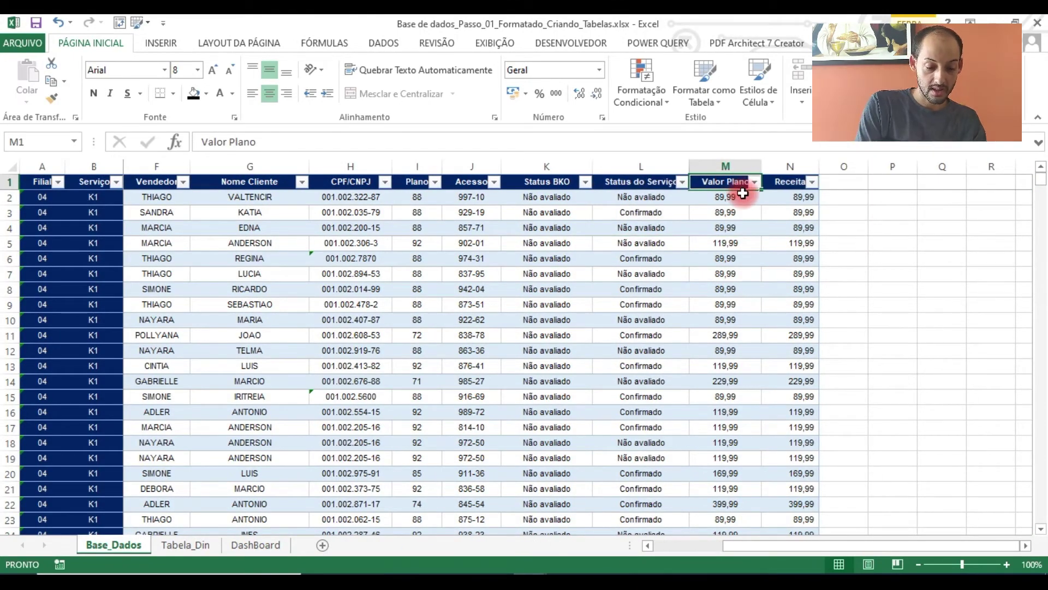
pyautogui.write('Ven')
pyautogui.press('Return')
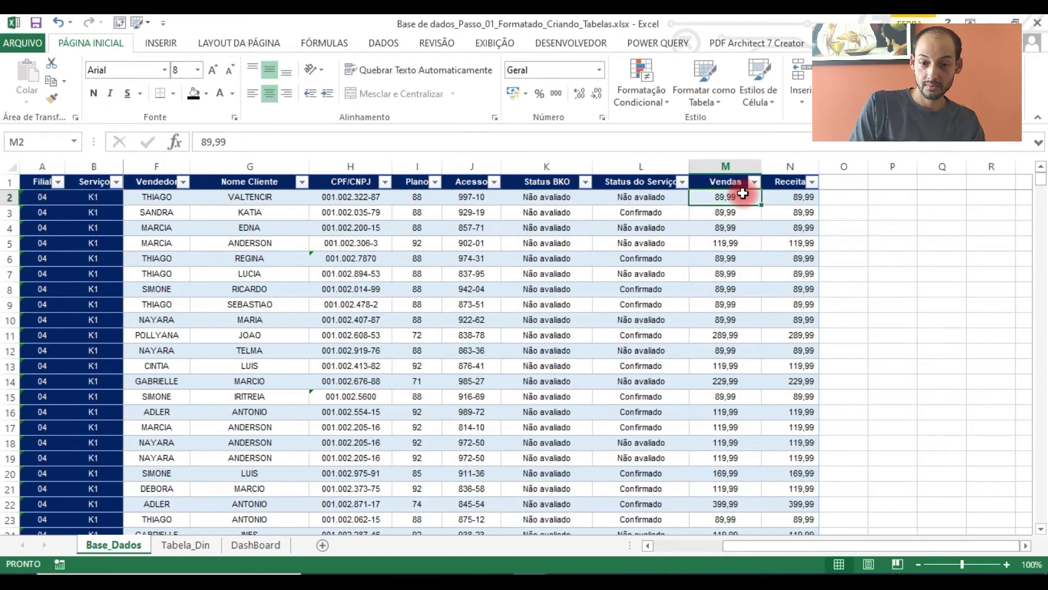
# Step: Refresh the pivot table on Tabela_Din and add the Vendas field to its values area
pyautogui.click(183, 546)
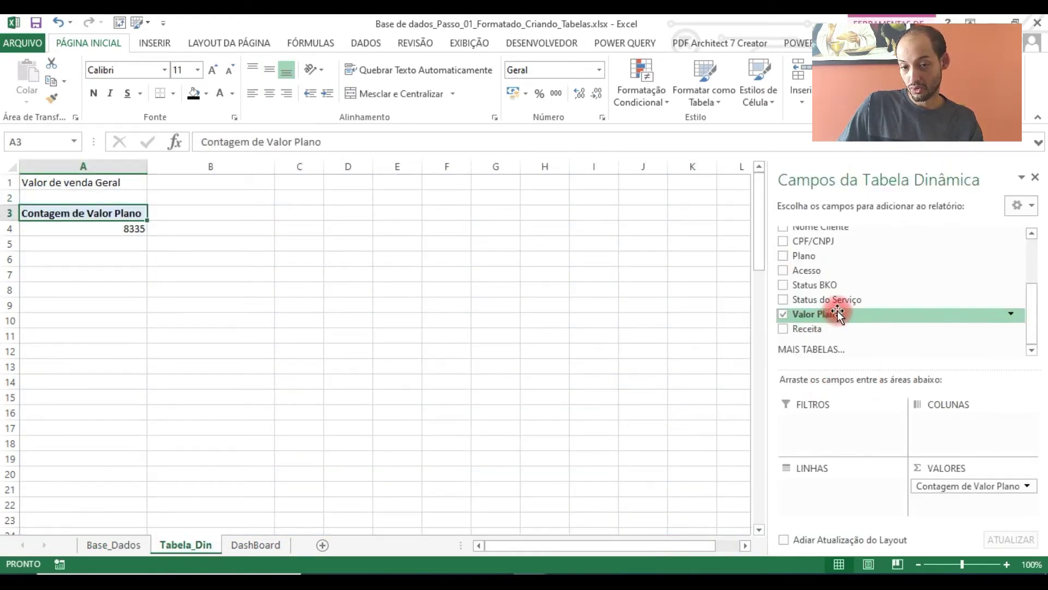
pyautogui.rightClick(101, 216)
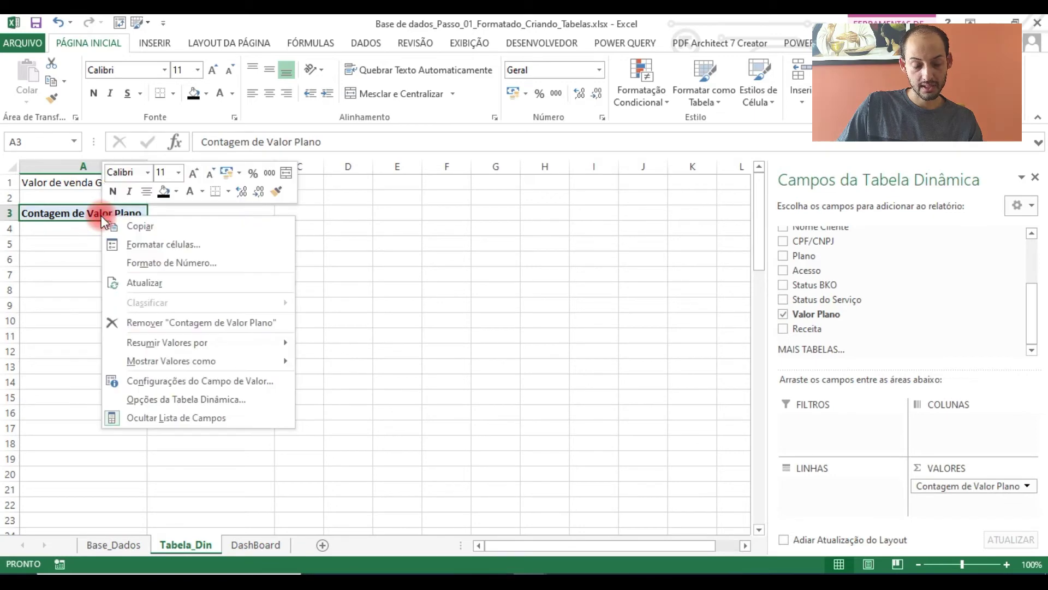
pyautogui.click(158, 282)
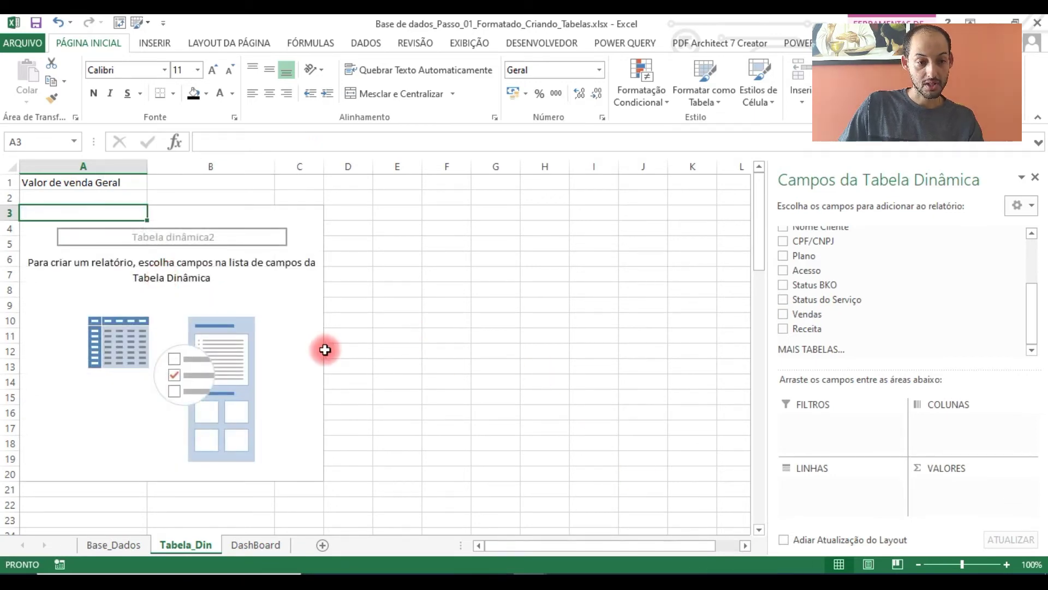
pyautogui.moveTo(855, 311); pyautogui.dragTo(972, 485)
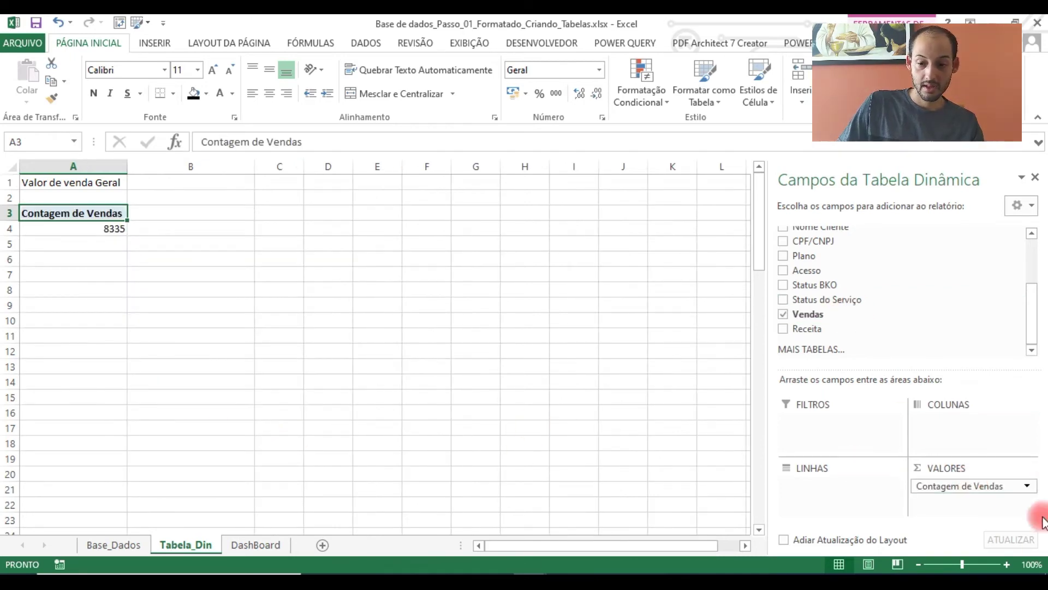
pyautogui.moveTo(911, 456)
pyautogui.mouseDown()
pyautogui.moveTo(983, 533)
pyautogui.moveTo(937, 423)
pyautogui.moveTo(890, 458)
pyautogui.mouseUp()
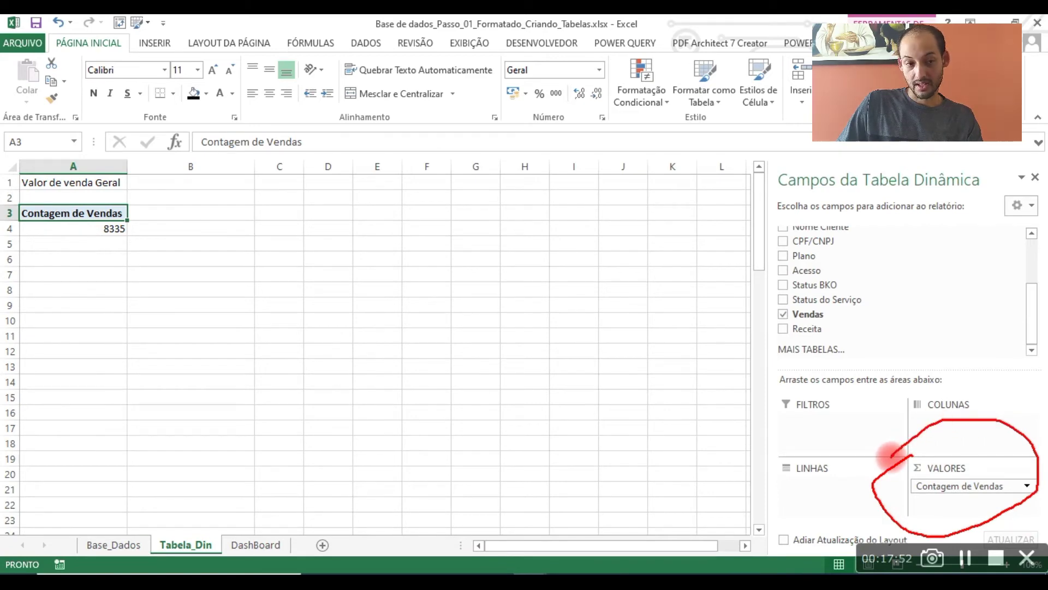
pyautogui.press('Escape')
# Step: Change the Vendas value field of the pivot table on Tabela_Din to summarize by Soma
pyautogui.click(1024, 485)
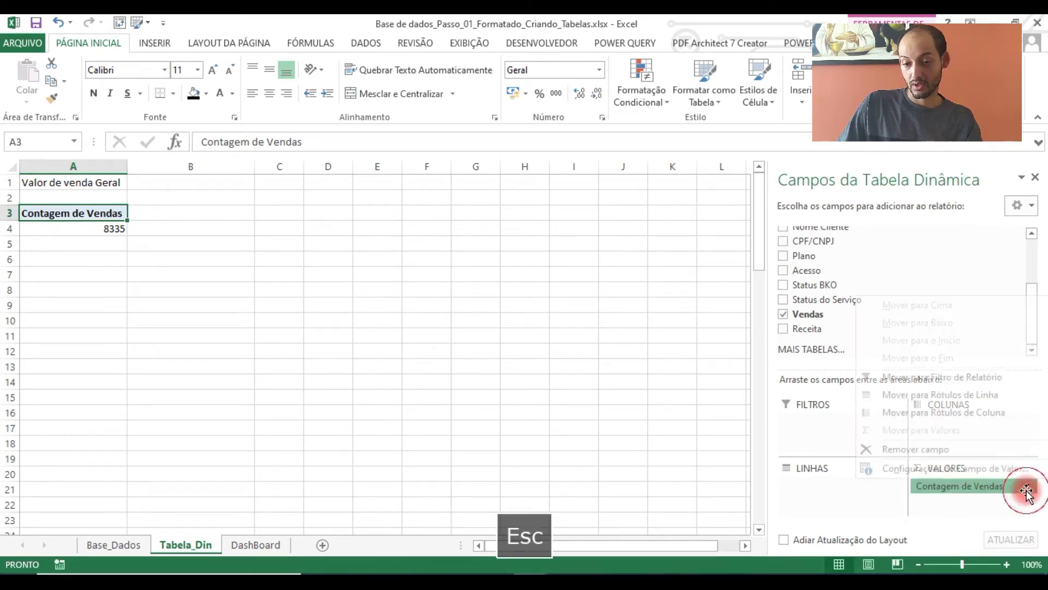
pyautogui.click(1010, 468)
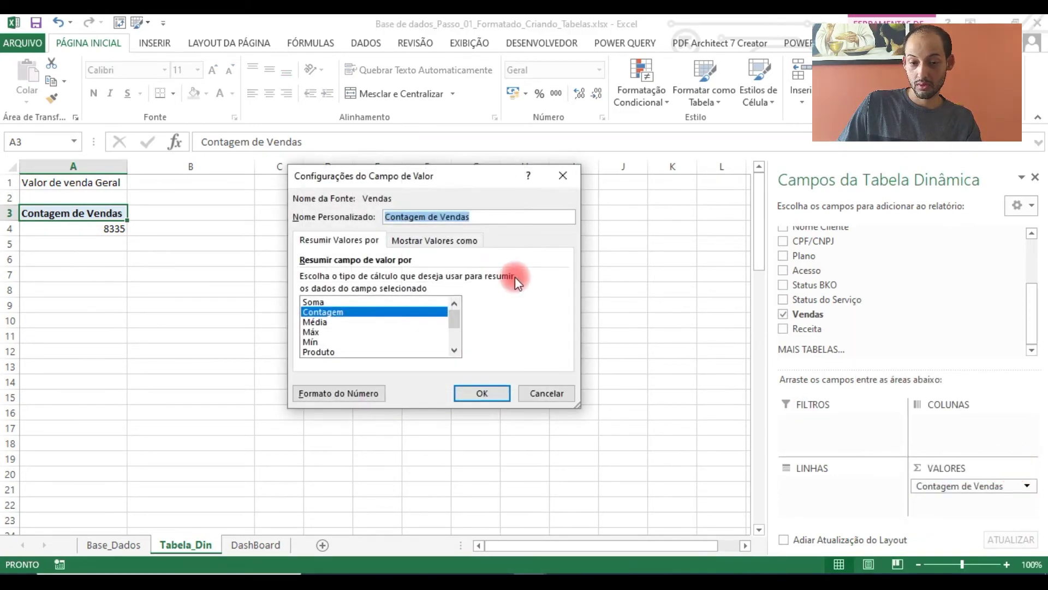
pyautogui.click(374, 301)
pyautogui.click(463, 392)
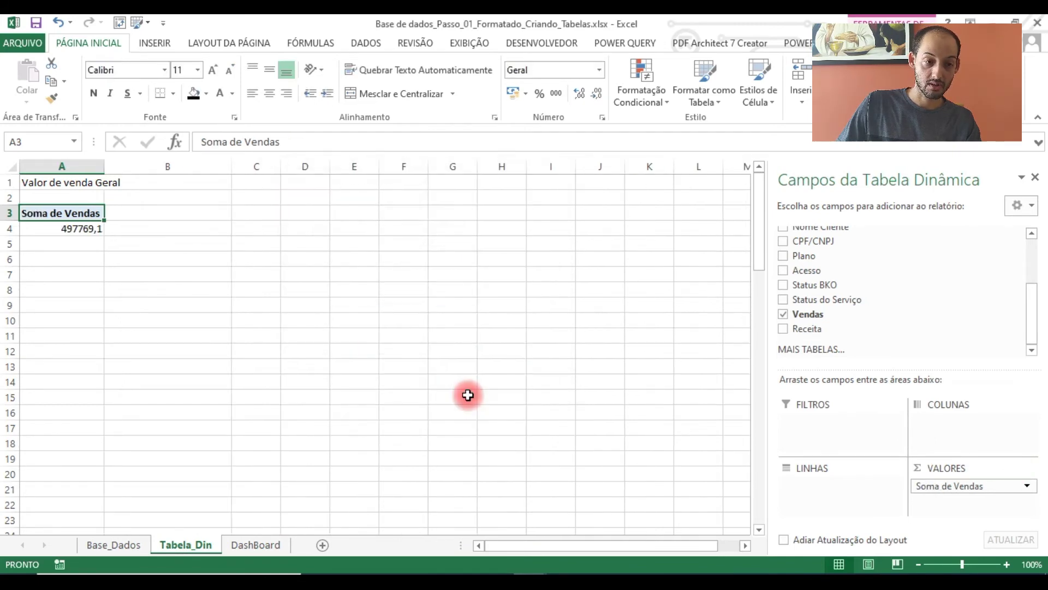
pyautogui.click(102, 227)
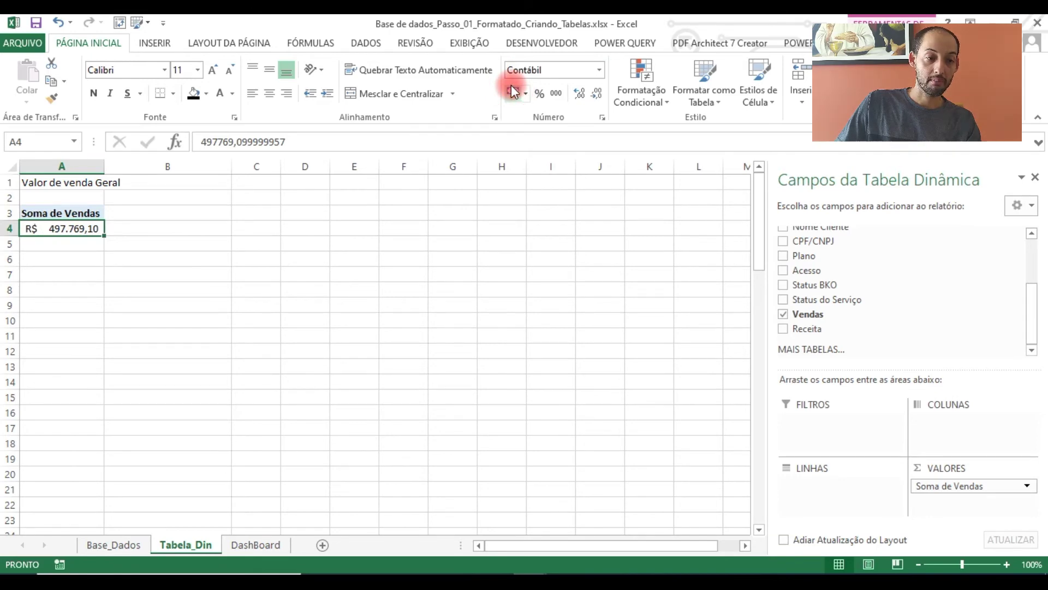
pyautogui.hotkey('ctrl', 'z')
pyautogui.rightClick(78, 228)
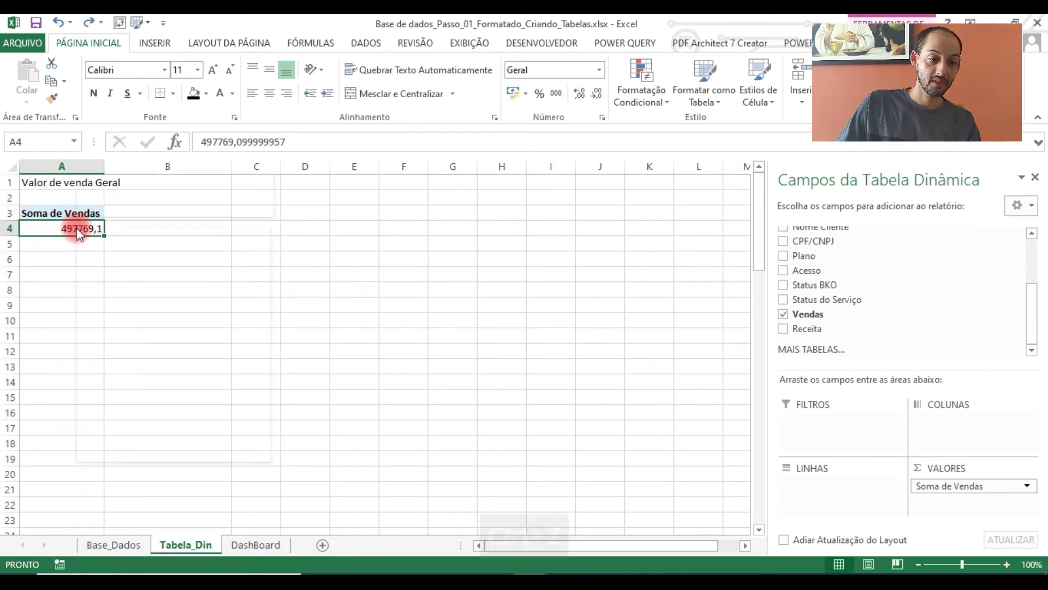
pyautogui.click(191, 431)
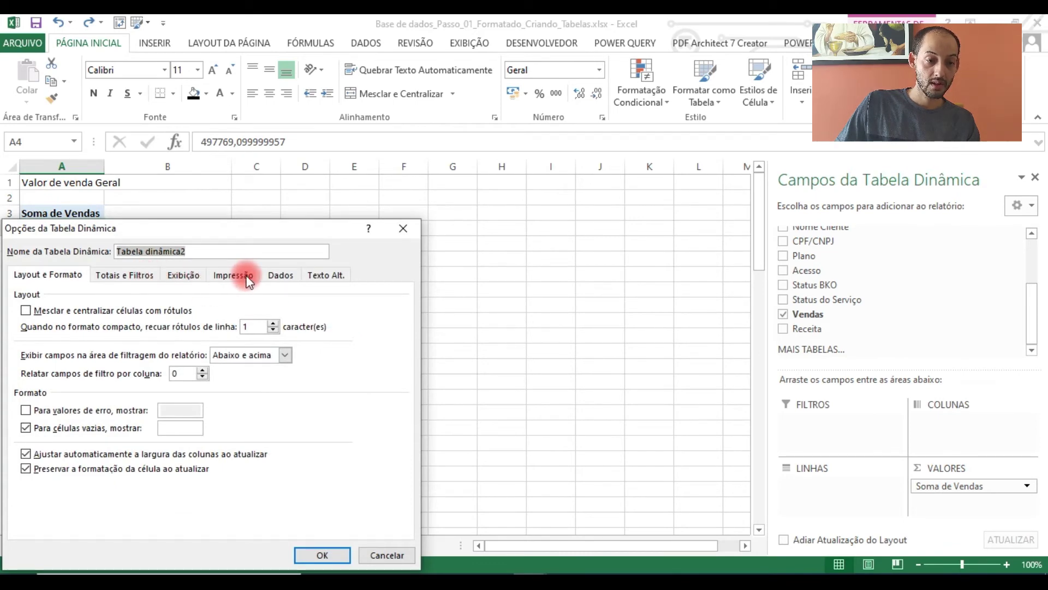
pyautogui.click(176, 276)
pyautogui.press('Escape')
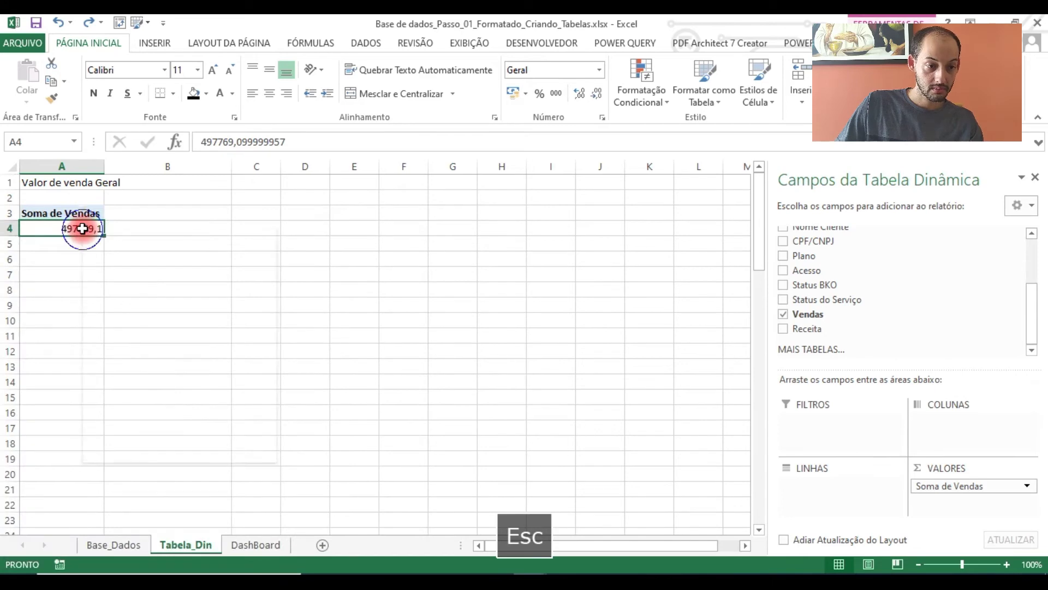
# Step: Set the Soma de Vendas field's number format to Moeda with 2 decimal places and the R$ symbol, and autofit column A
pyautogui.rightClick(82, 228)
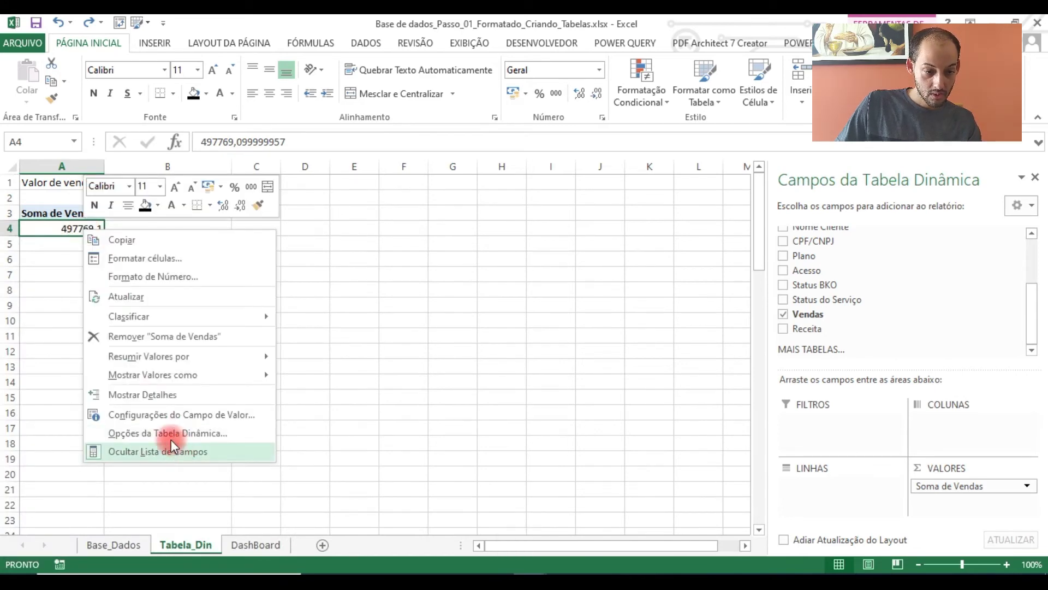
pyautogui.click(190, 414)
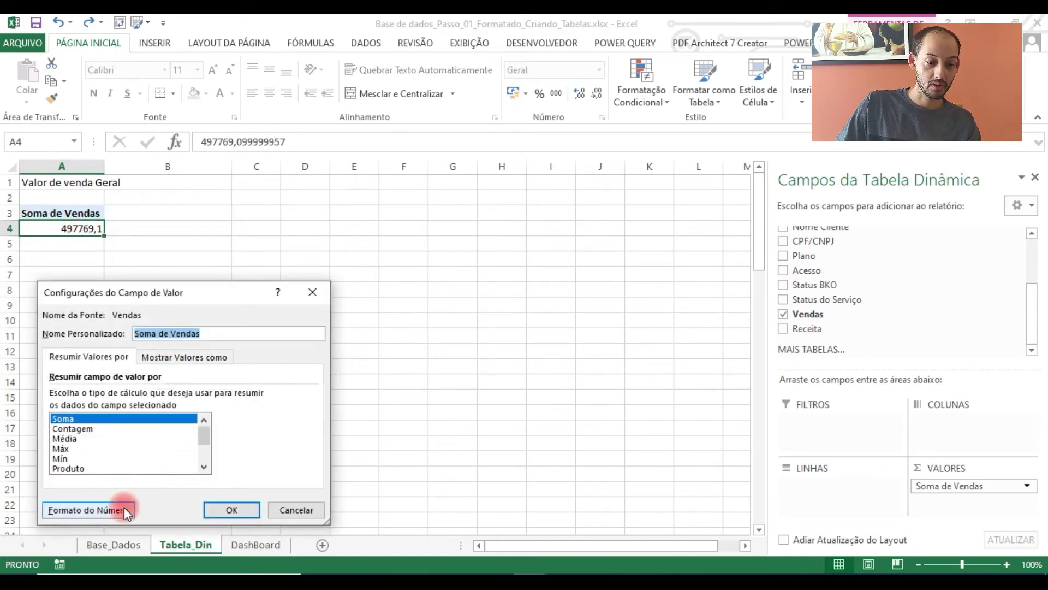
pyautogui.click(120, 509)
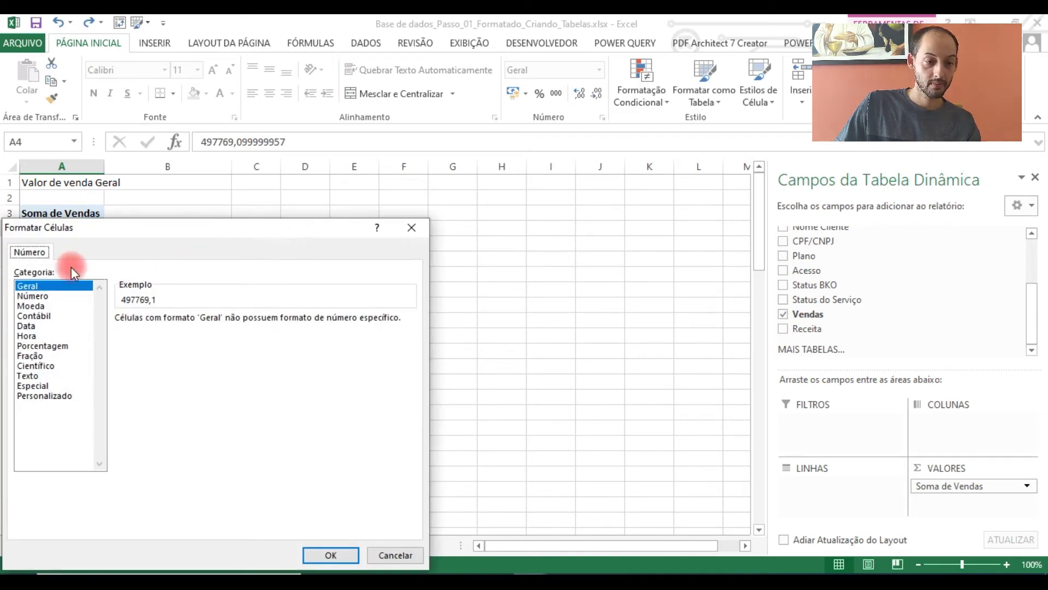
pyautogui.click(61, 306)
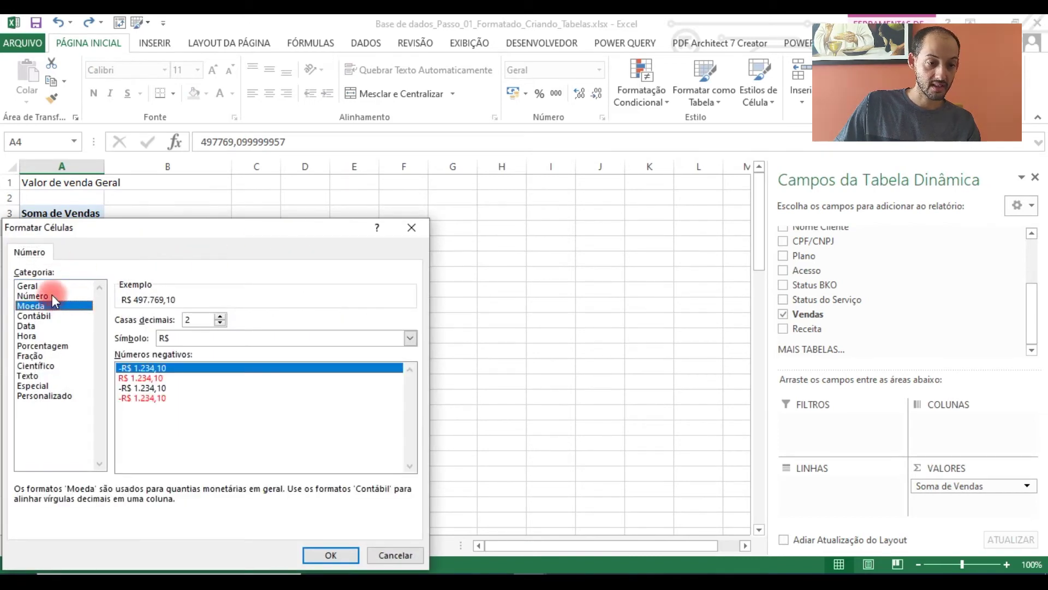
pyautogui.click(330, 554)
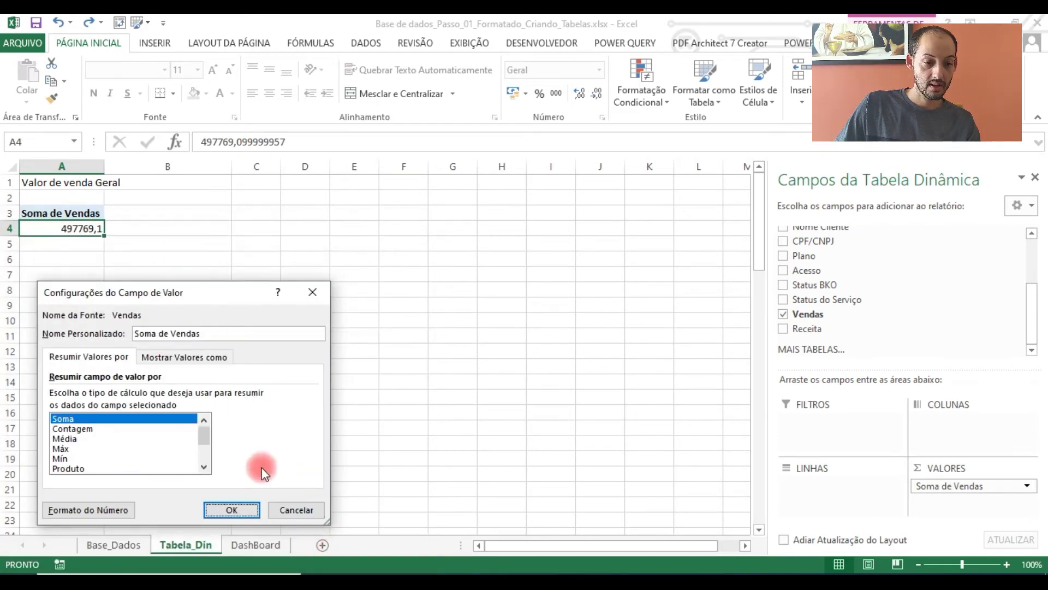
pyautogui.click(238, 510)
pyautogui.click(404, 304)
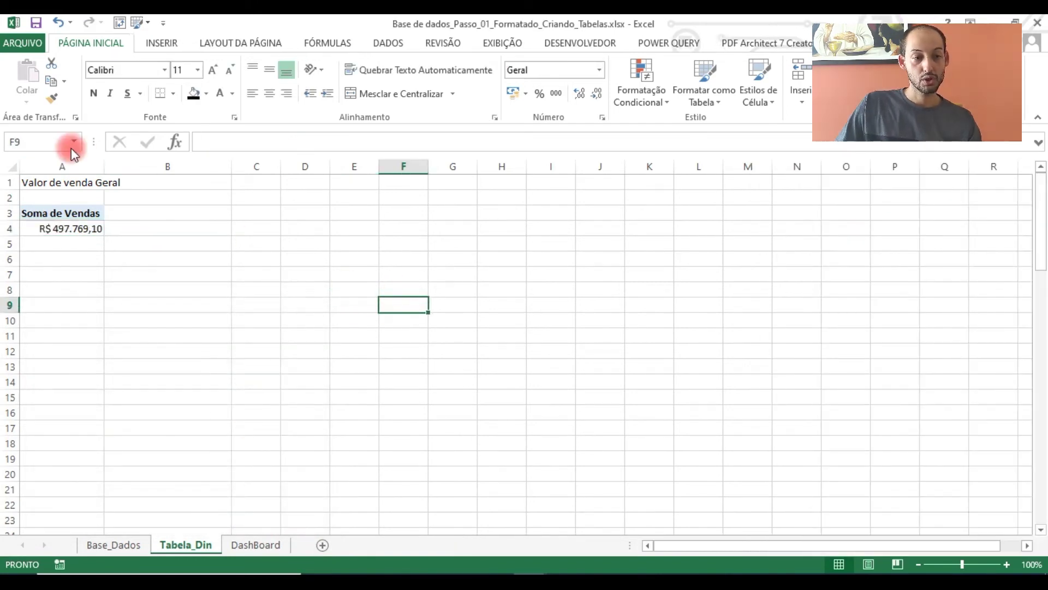
pyautogui.doubleClick(98, 166)
pyautogui.click(182, 290)
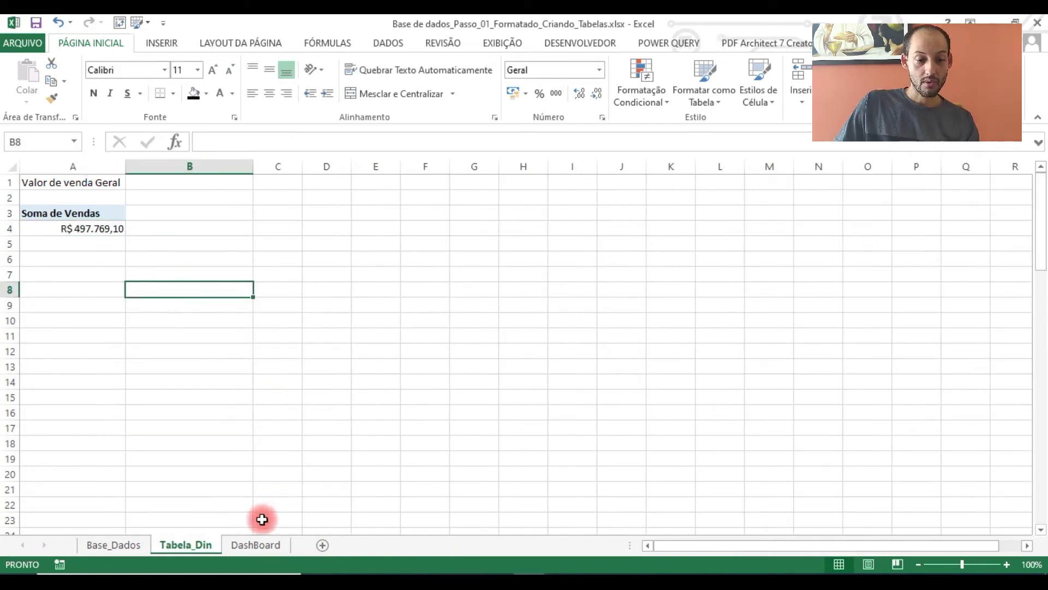
# Step: Check the best sellers note on DashBoard, then copy the pivot table in A3:A4 of Tabela_Din to D3 and autofit column D
pyautogui.click(268, 545)
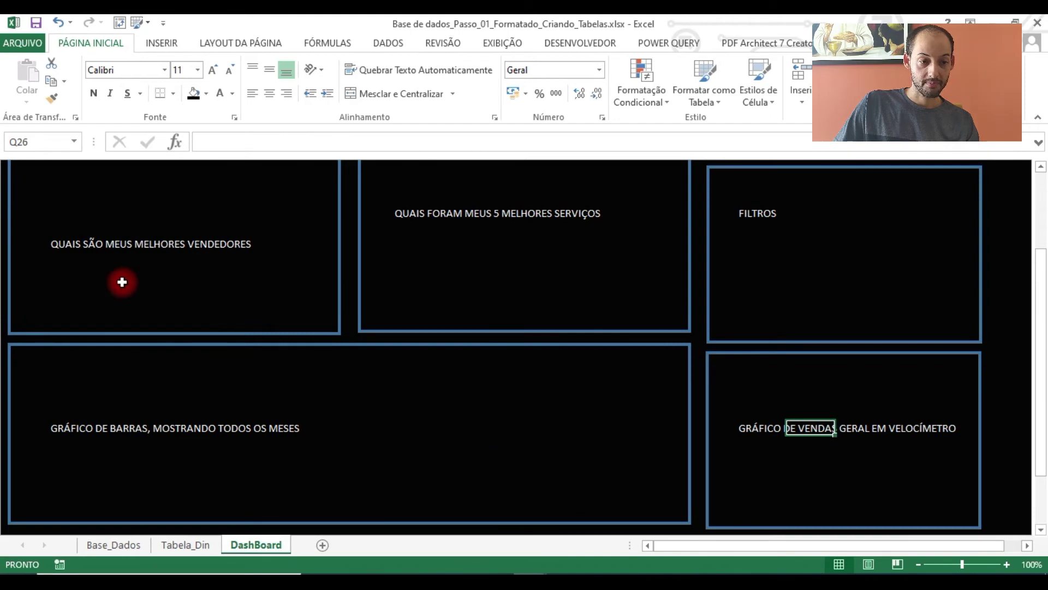
pyautogui.click(94, 245)
pyautogui.click(176, 545)
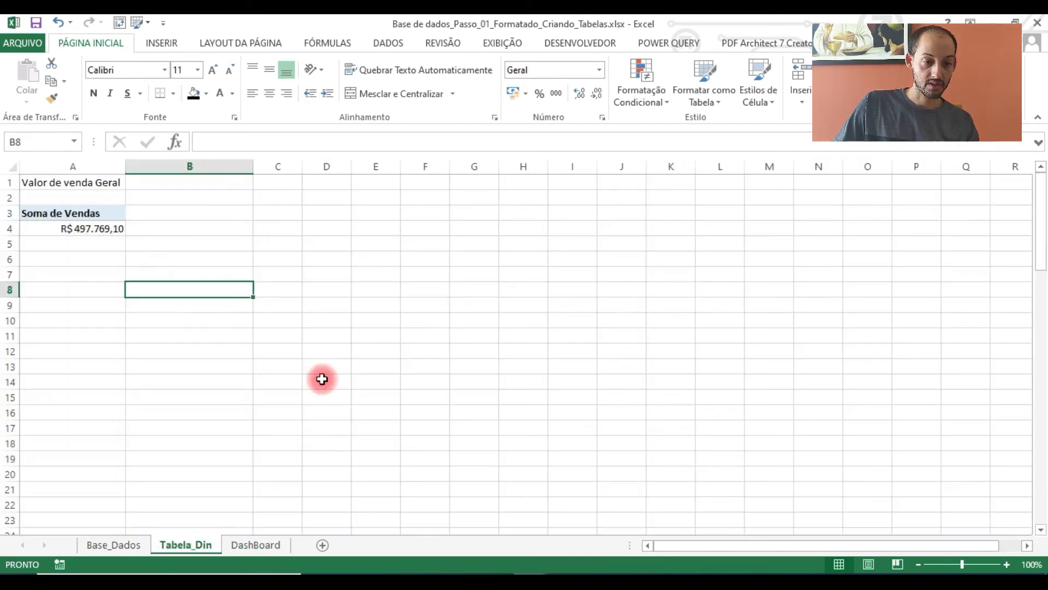
pyautogui.click(97, 214)
pyautogui.moveTo(96, 214); pyautogui.dragTo(93, 227)
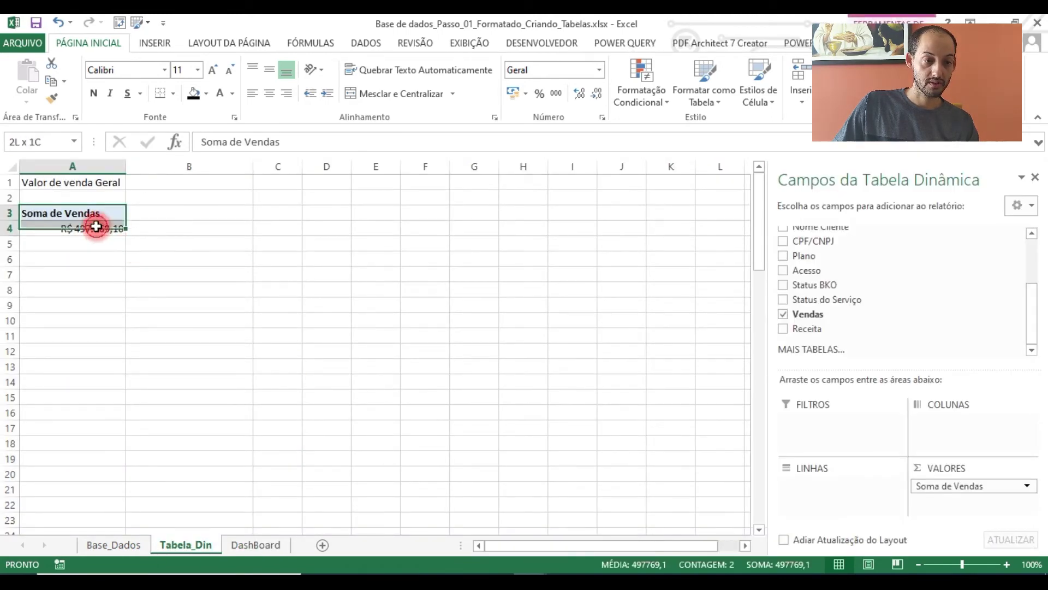
pyautogui.hotkey('ctrl', 'c')
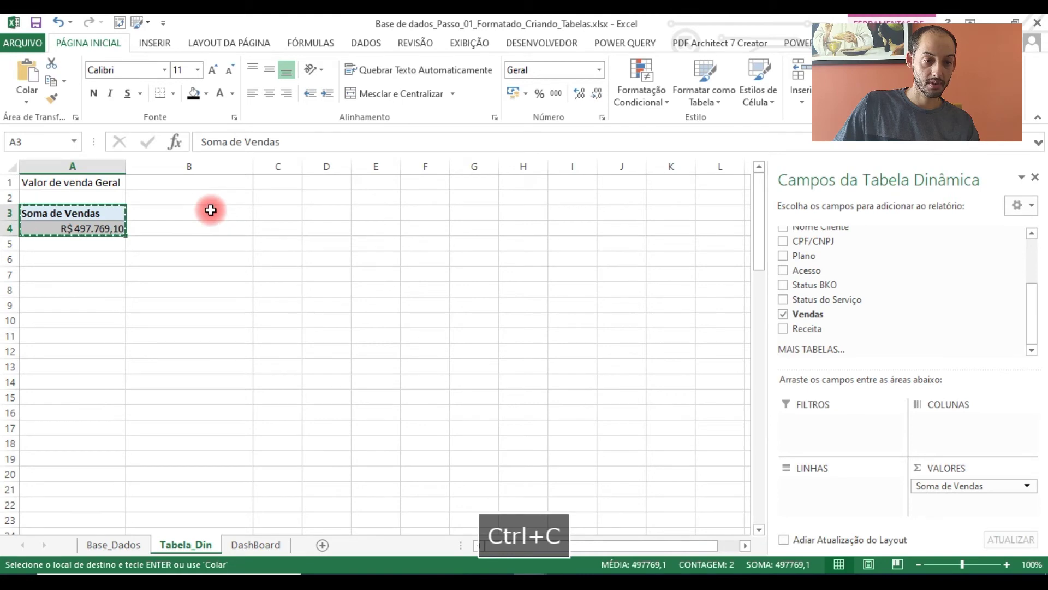
pyautogui.click(322, 212)
pyautogui.hotkey('ctrl', 'v')
pyautogui.doubleClick(353, 167)
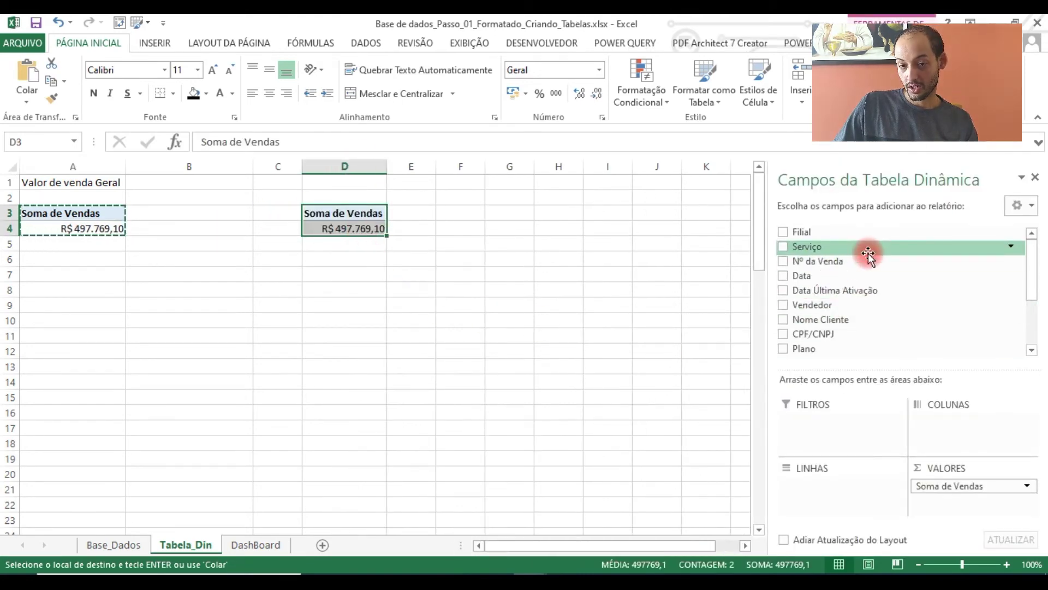
# Step: Add the Vendedor field to the rows area of the pivot table at D3
pyautogui.scroll(-1, 830, 281)
pyautogui.moveTo(833, 269); pyautogui.dragTo(848, 484)
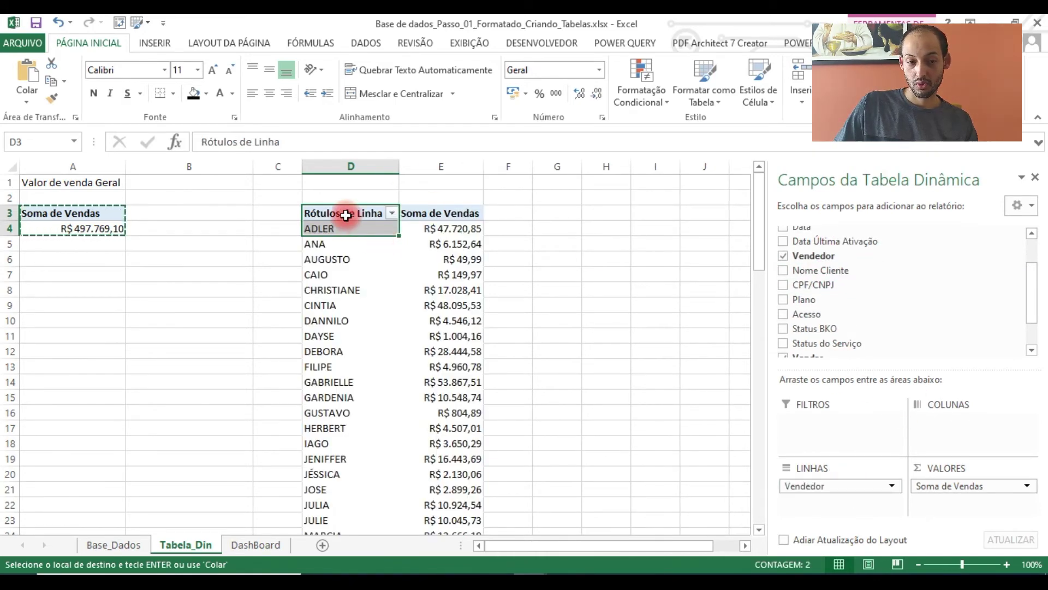
pyautogui.scroll(-5, 349, 246)
pyautogui.scroll(5, 360, 235)
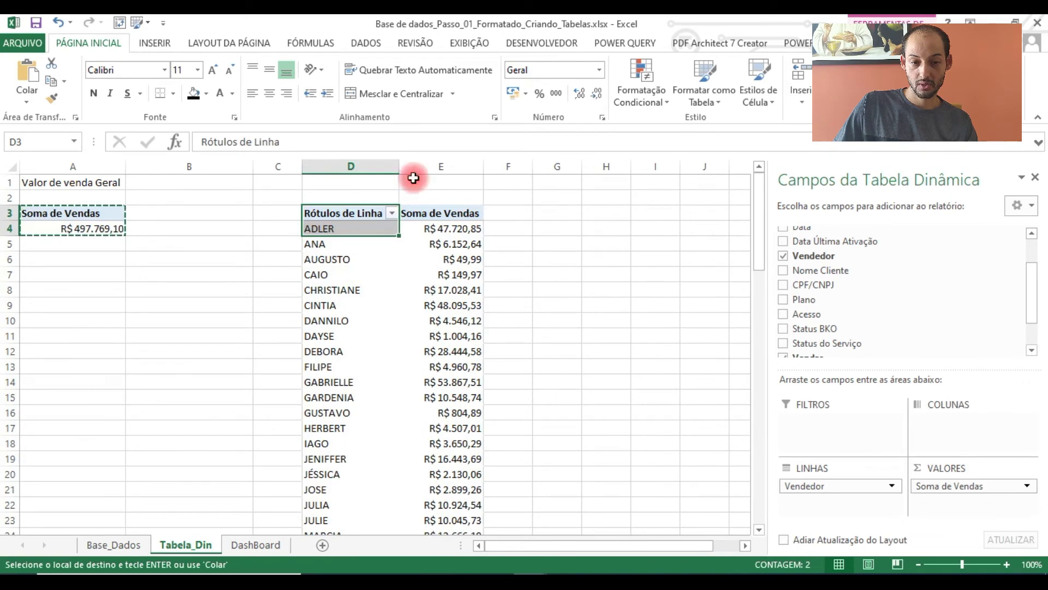
# Step: Apply a top-items value filter to the seller pivot table, keeping the first 5 sellers by Soma de Vendas
pyautogui.click(392, 214)
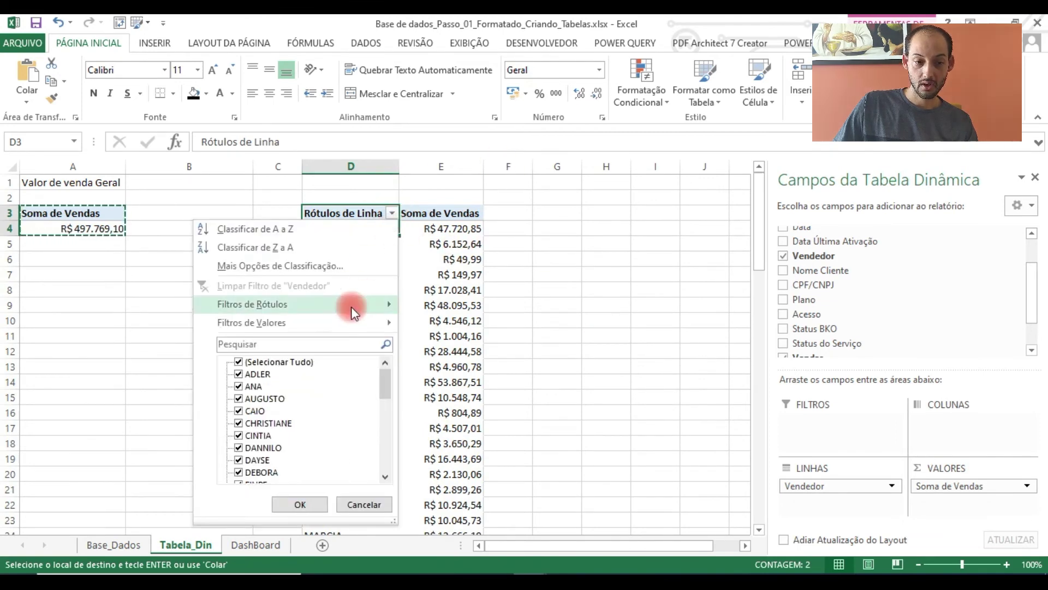
pyautogui.moveTo(351, 325)
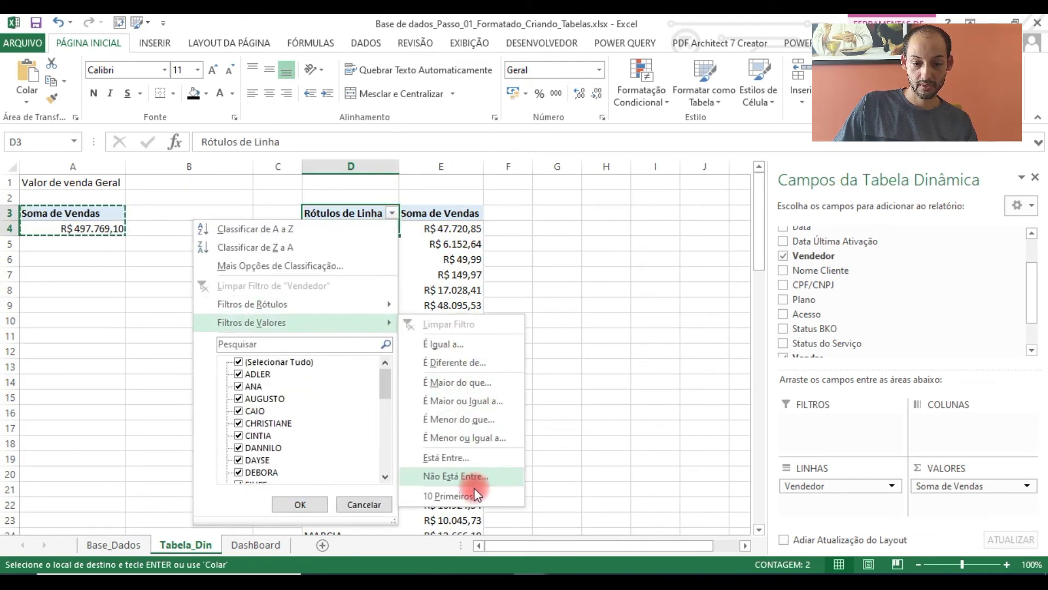
pyautogui.click(458, 495)
pyautogui.click(404, 294)
pyautogui.click(404, 294)
pyautogui.click(404, 293)
pyautogui.click(404, 294)
pyautogui.click(404, 293)
pyautogui.click(505, 323)
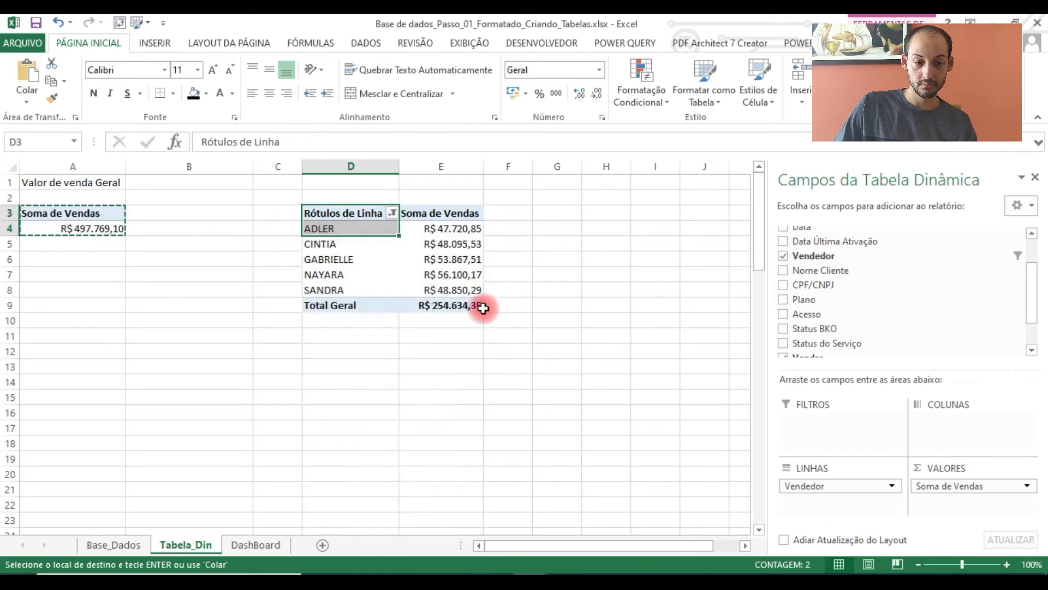
# Step: Enter the title "top 5 vendedor" in cell D1 above the seller pivot table
pyautogui.click(351, 181)
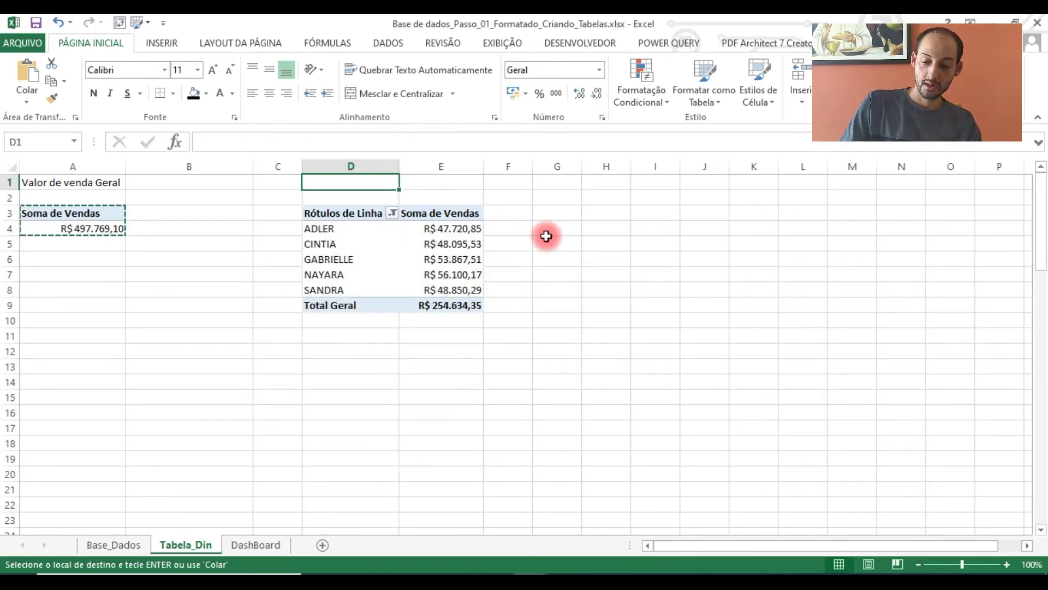
pyautogui.press('Escape')
pyautogui.write('top 5 vendedor')
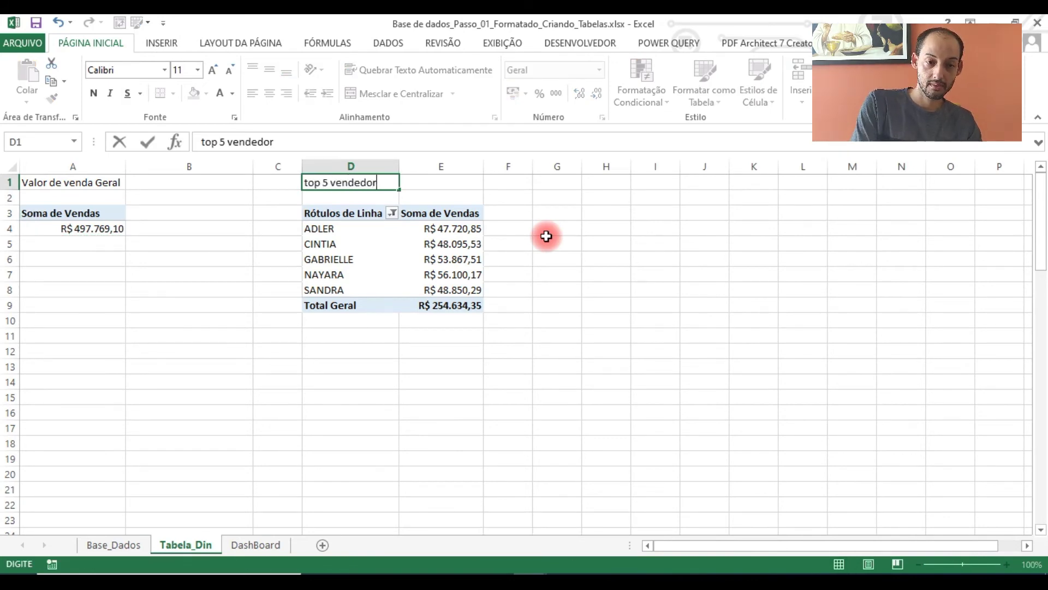
pyautogui.press('Return')
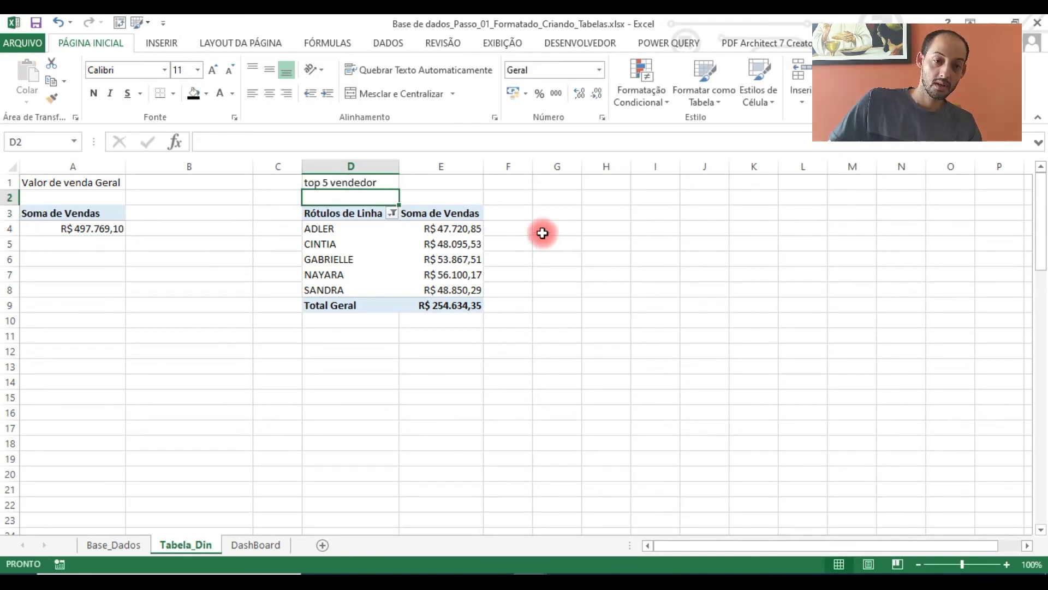
pyautogui.moveTo(367, 211); pyautogui.dragTo(452, 304)
pyautogui.click(571, 240)
pyautogui.moveTo(342, 221); pyautogui.dragTo(457, 303)
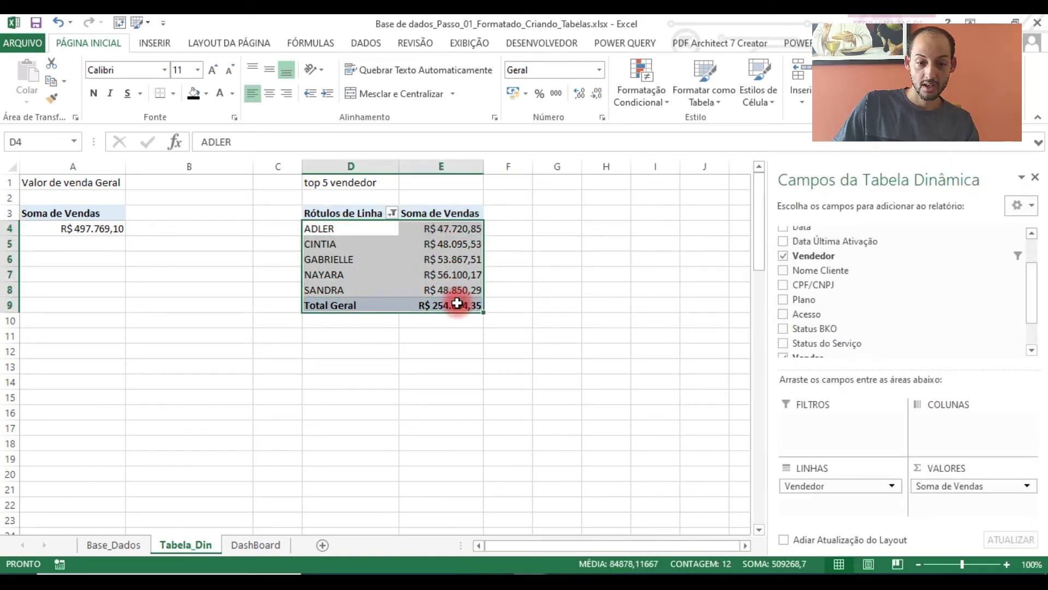
pyautogui.hotkey('ctrl', 'c')
pyautogui.click(568, 229)
pyautogui.hotkey('ctrl', 'v')
pyautogui.click(705, 289)
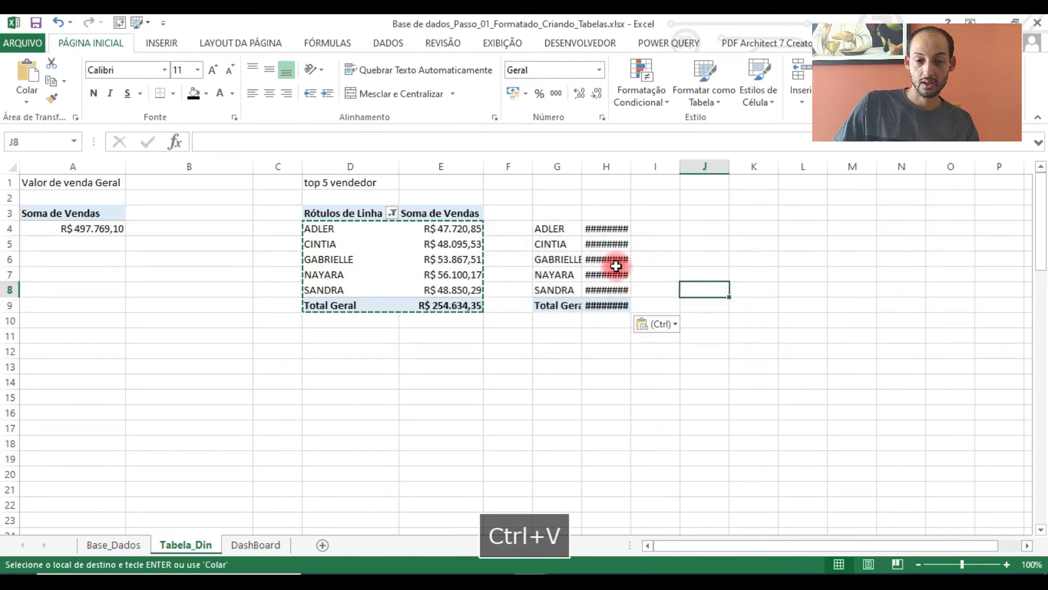
pyautogui.click(612, 265)
pyautogui.click(564, 262)
pyautogui.click(552, 241)
pyautogui.click(606, 225)
pyautogui.hotkey('ctrl', 'z')
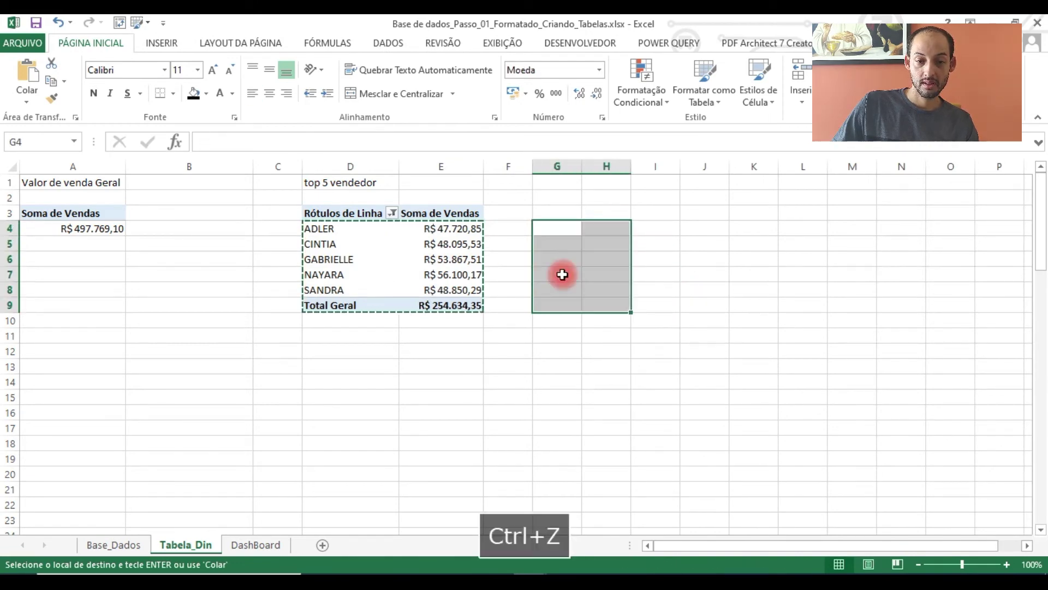
# Step: Copy the whole seller pivot table in D3:E9 to H3 and autofit columns H and I
pyautogui.moveTo(356, 212); pyautogui.dragTo(455, 302)
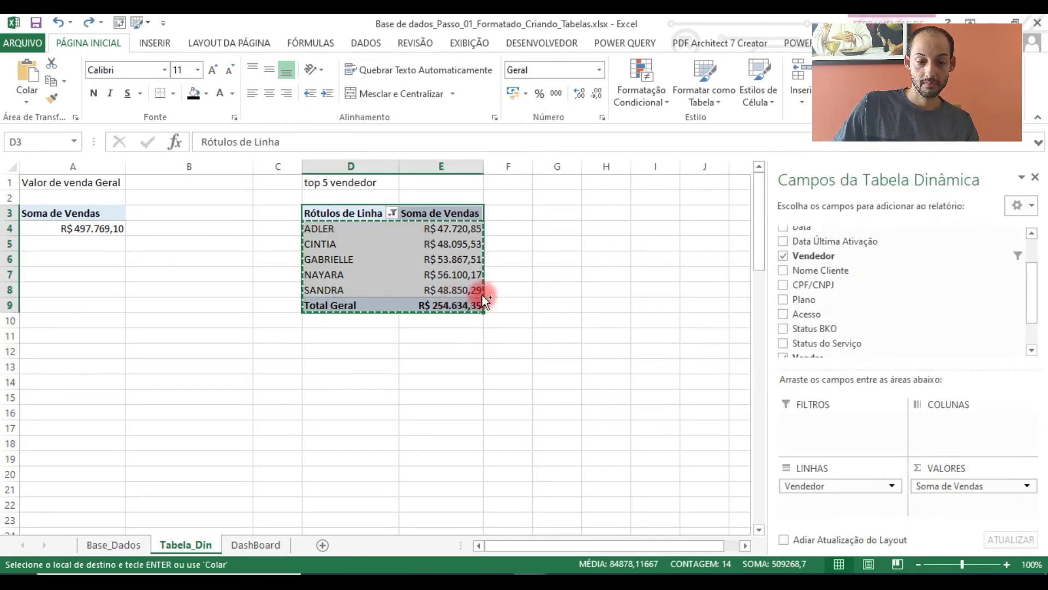
pyautogui.hotkey('ctrl', 'c')
pyautogui.click(550, 206)
pyautogui.click(606, 212)
pyautogui.hotkey('ctrl', 'v')
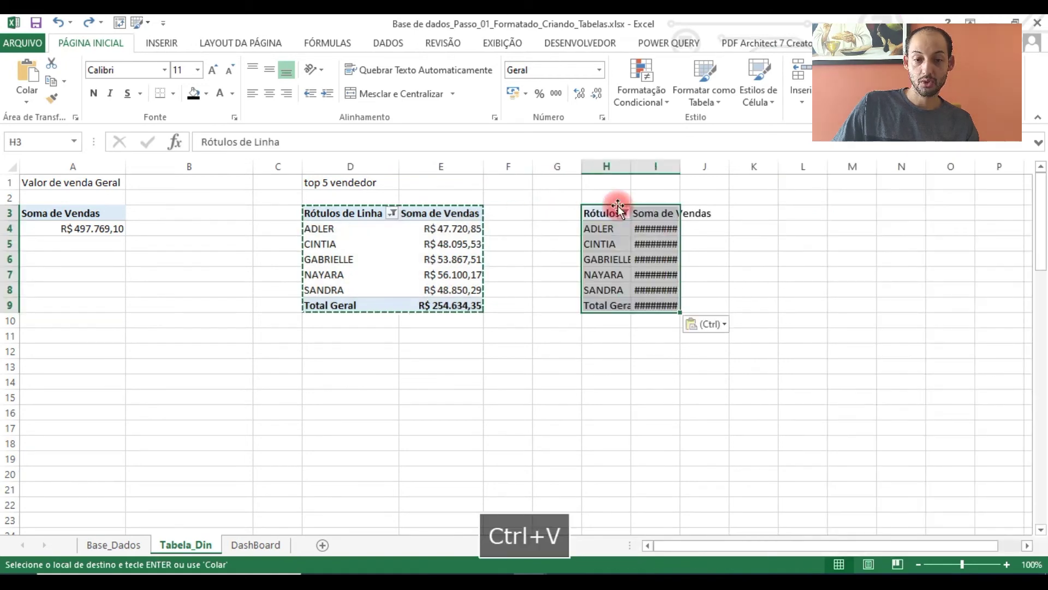
pyautogui.doubleClick(630, 166)
pyautogui.doubleClick(727, 166)
pyautogui.click(461, 358)
# Step: Replace the Vendedor field with Serviço in the rows area of the pivot table at H3 on Tabela_Din
pyautogui.click(255, 544)
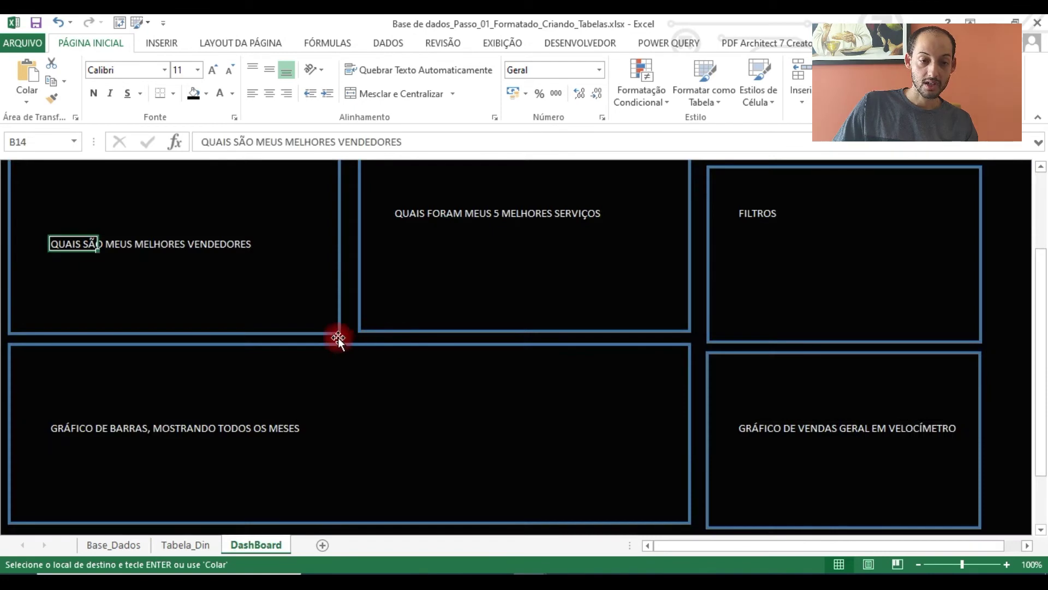
pyautogui.click(425, 213)
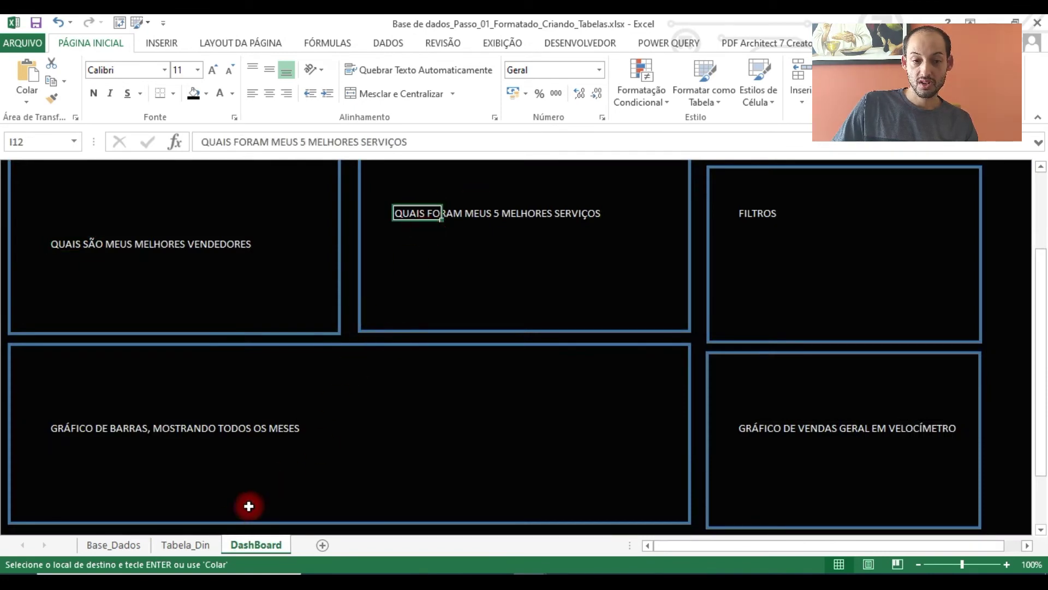
pyautogui.click(203, 545)
pyautogui.click(645, 262)
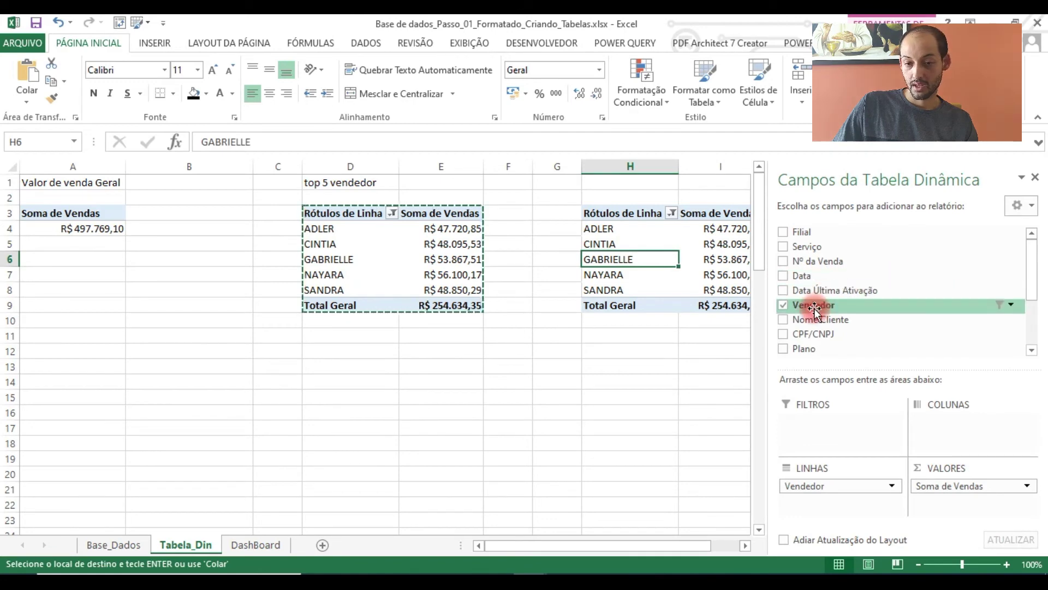
pyautogui.click(783, 304)
pyautogui.moveTo(785, 253); pyautogui.dragTo(793, 255)
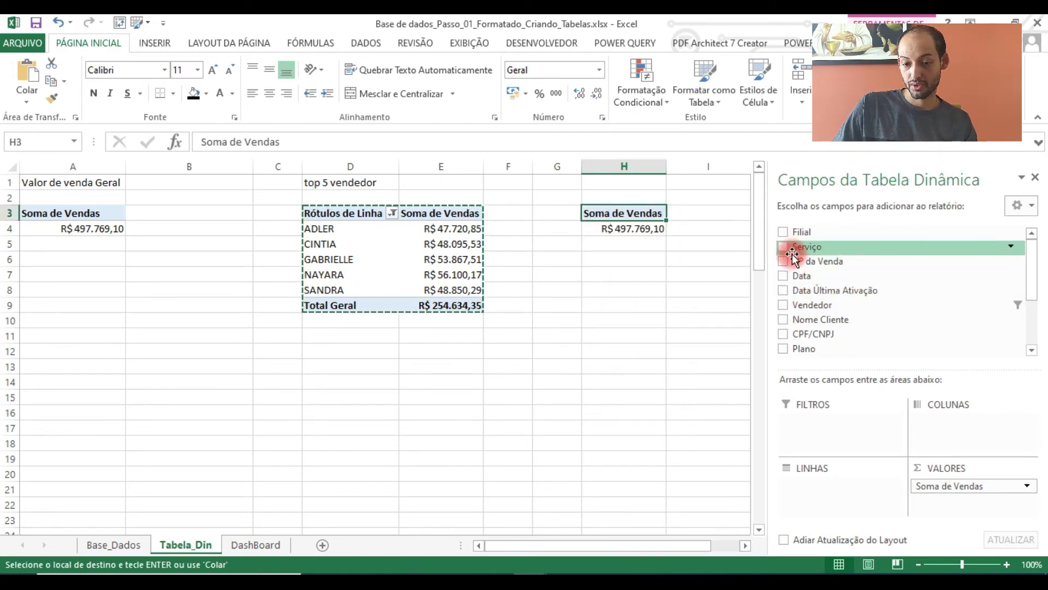
pyautogui.click(782, 246)
pyautogui.click(638, 398)
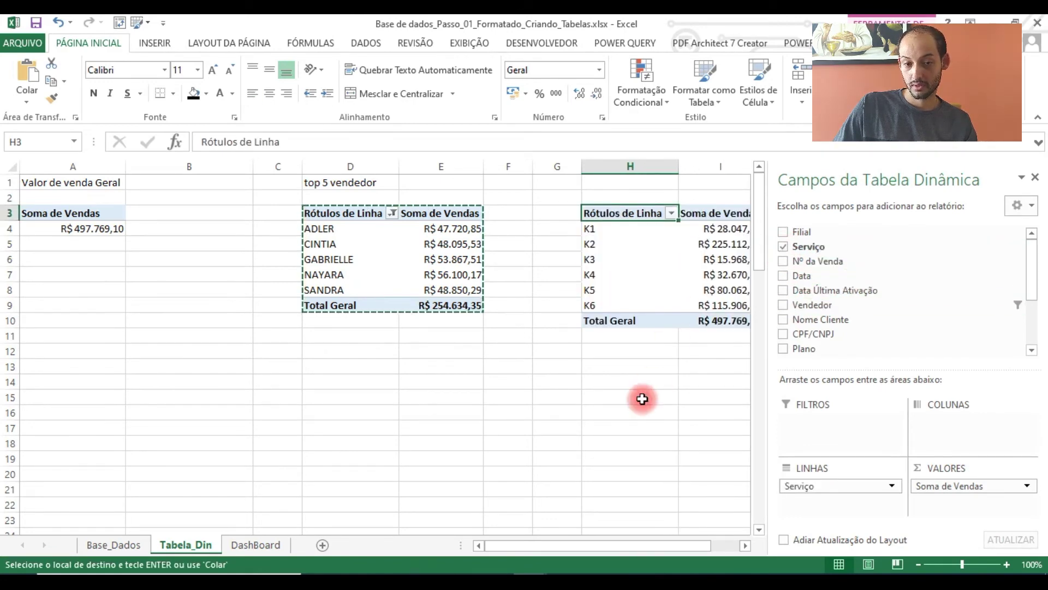
# Step: Apply a top-items value filter to the services pivot table, keeping the first 5 items by Soma de Vendas
pyautogui.click(671, 213)
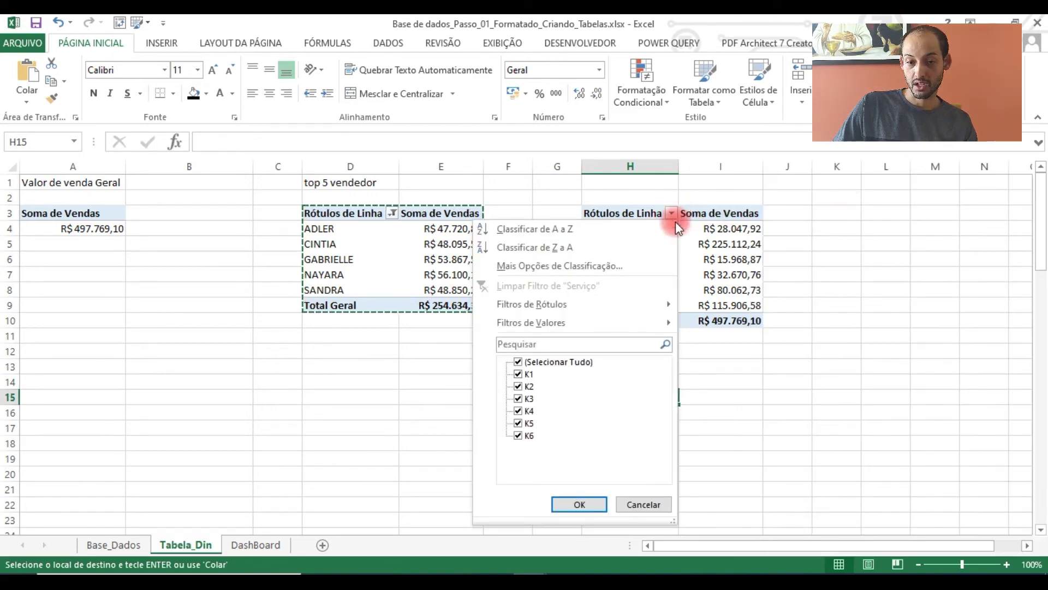
pyautogui.moveTo(646, 324)
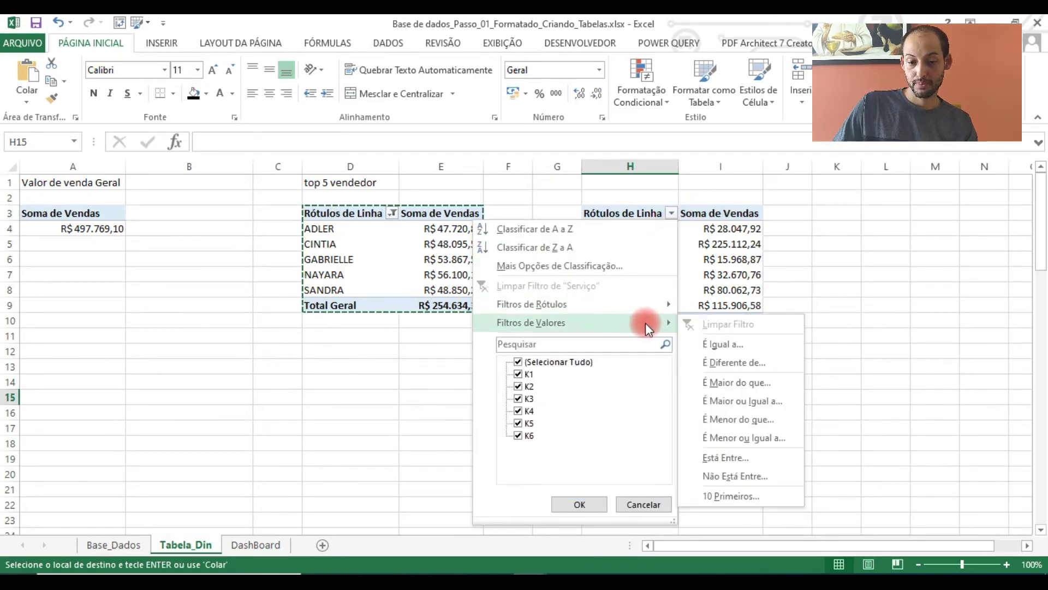
pyautogui.click(726, 494)
pyautogui.click(407, 293)
pyautogui.click(407, 293)
pyautogui.click(406, 293)
pyautogui.click(407, 293)
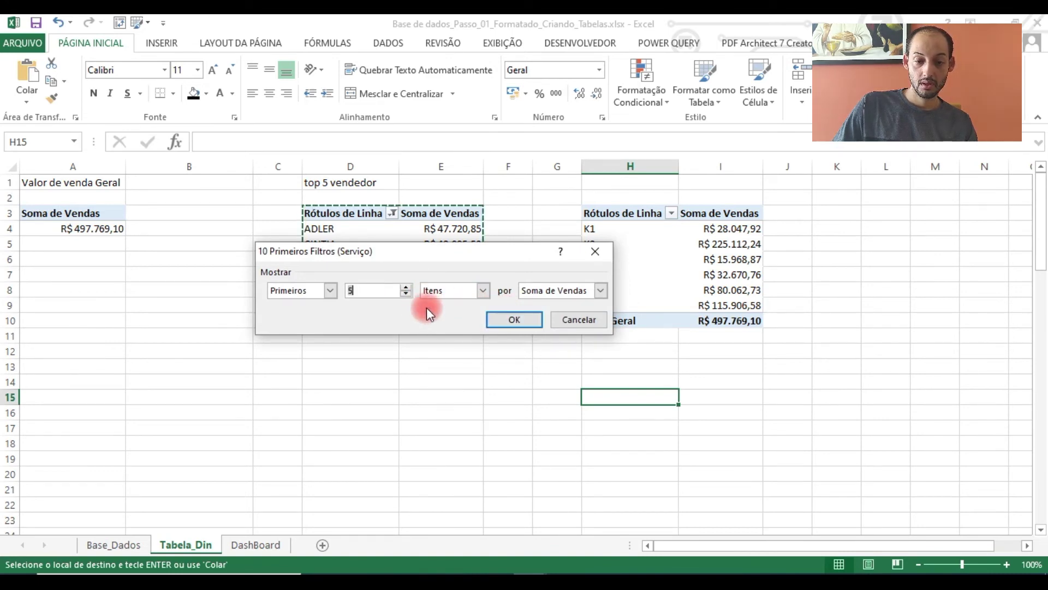
pyautogui.click(503, 318)
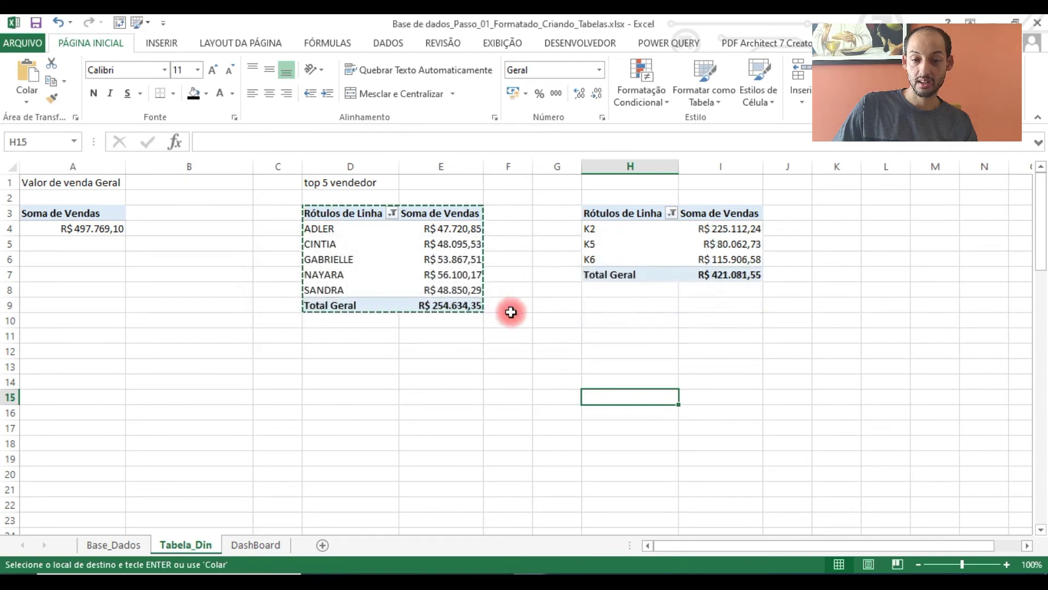
pyautogui.click(657, 213)
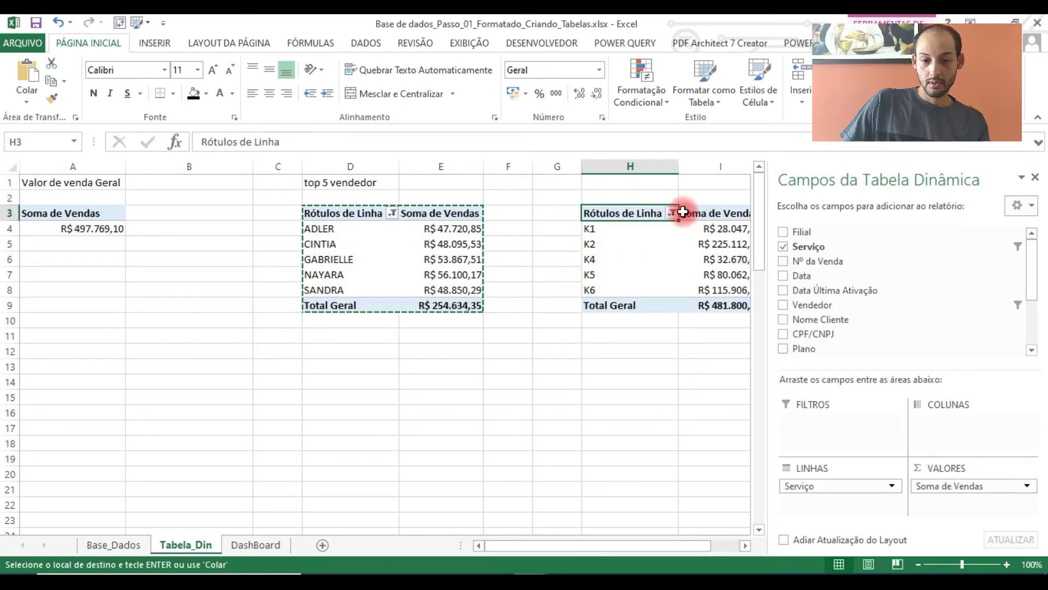
pyautogui.click(673, 213)
pyautogui.moveTo(637, 329)
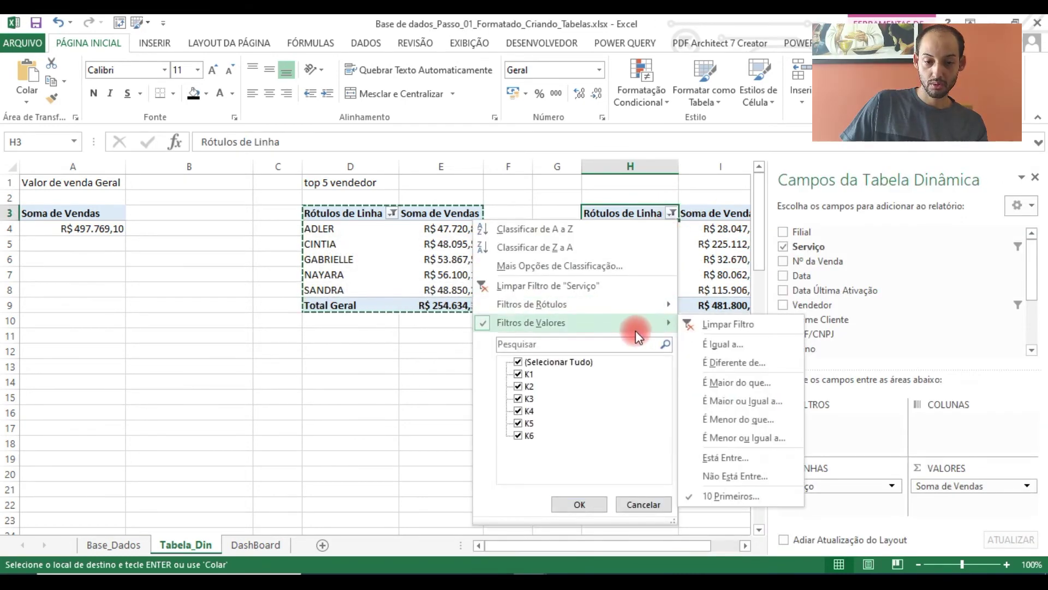
pyautogui.click(766, 498)
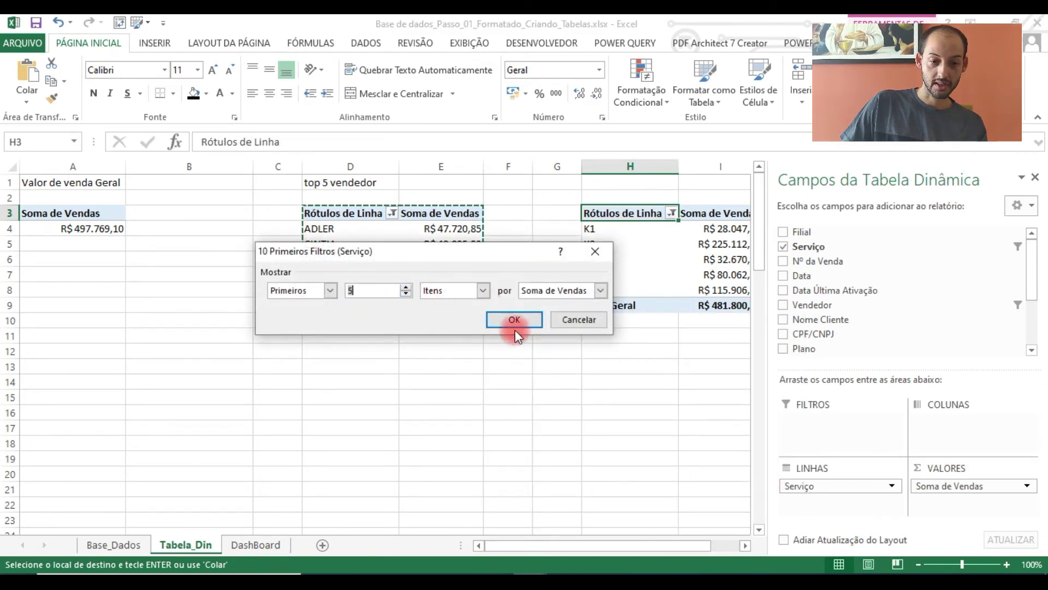
pyautogui.click(515, 320)
pyautogui.click(636, 351)
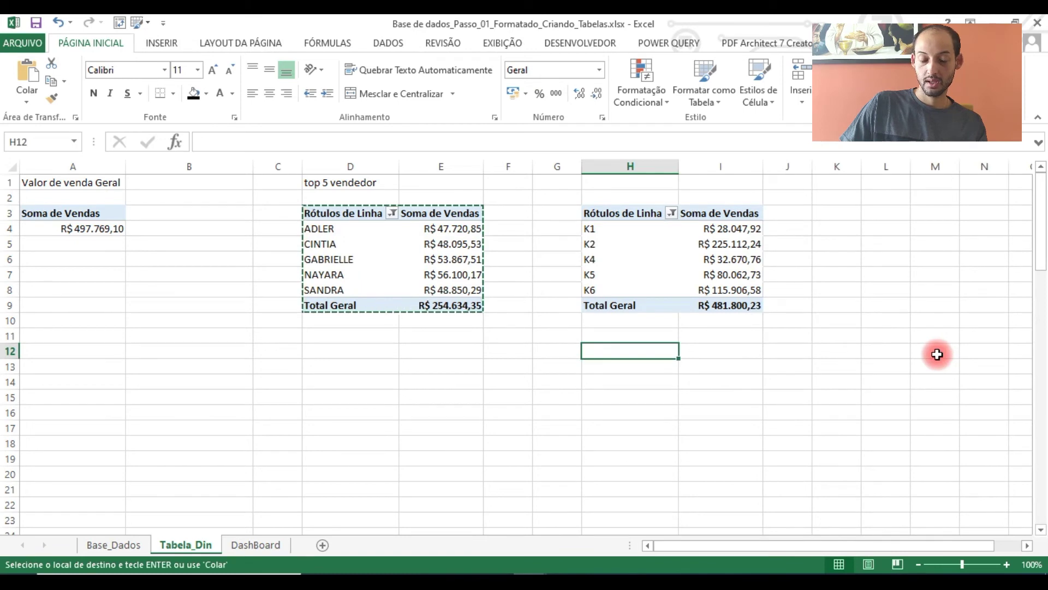
# Step: Enter the title "top 5 serviços" in cell H1 above the services pivot table
pyautogui.click(252, 531)
pyautogui.click(257, 544)
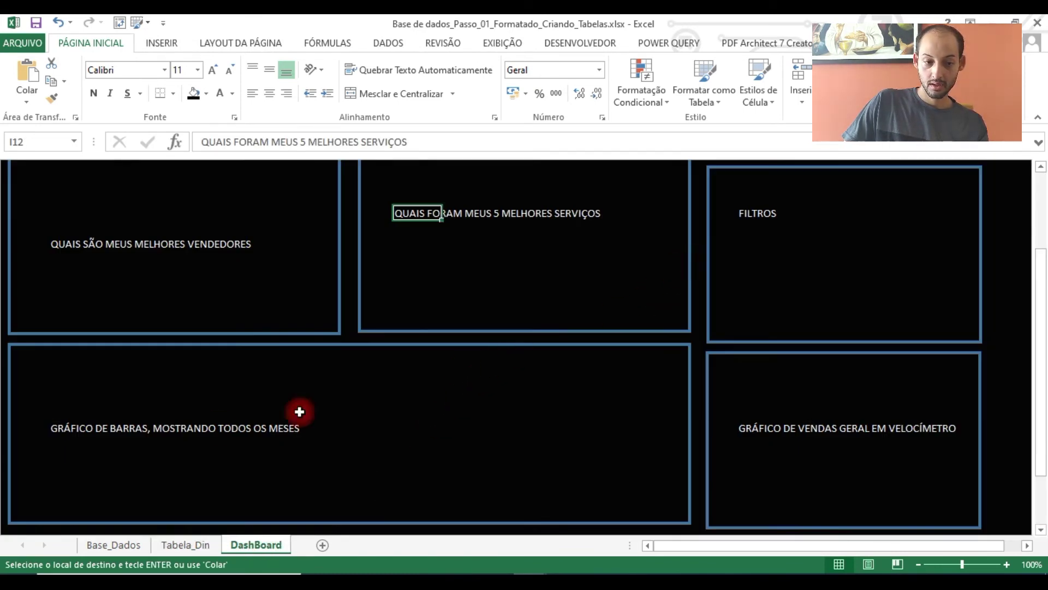
pyautogui.click(91, 429)
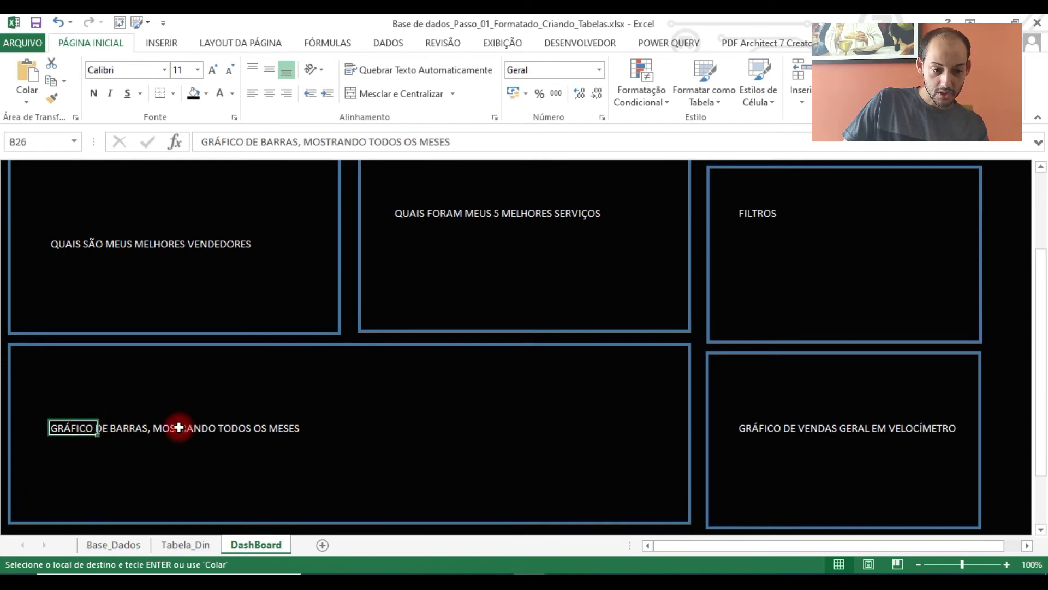
pyautogui.click(202, 544)
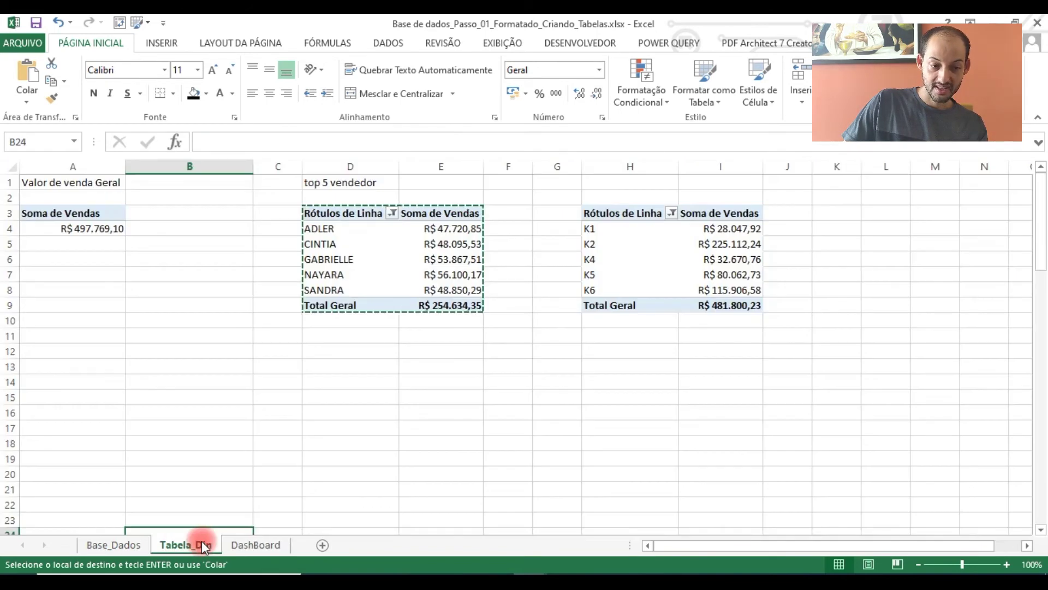
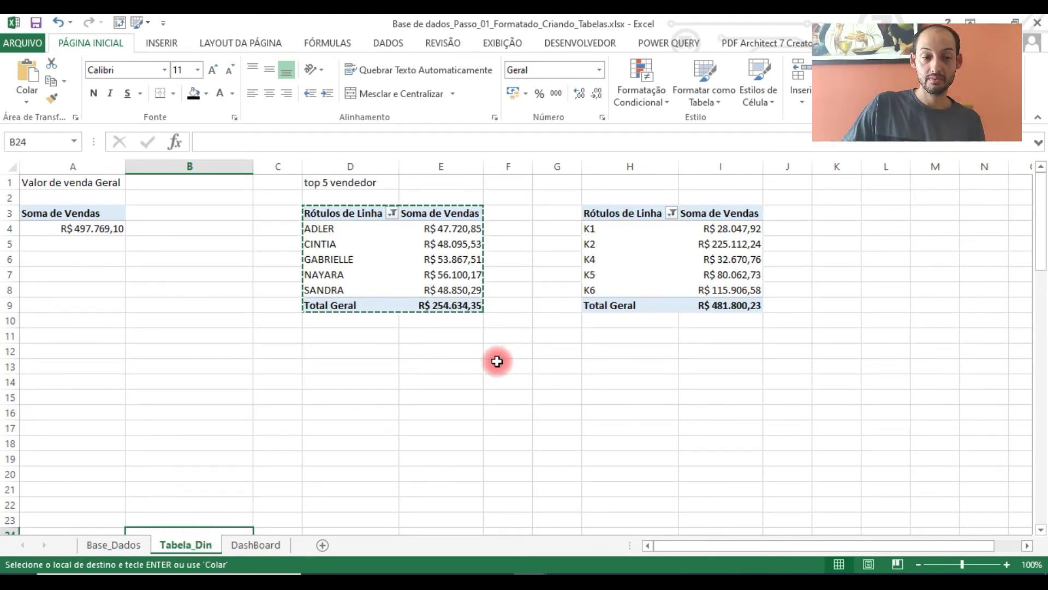
pyautogui.click(628, 183)
pyautogui.write('top 5 serviços')
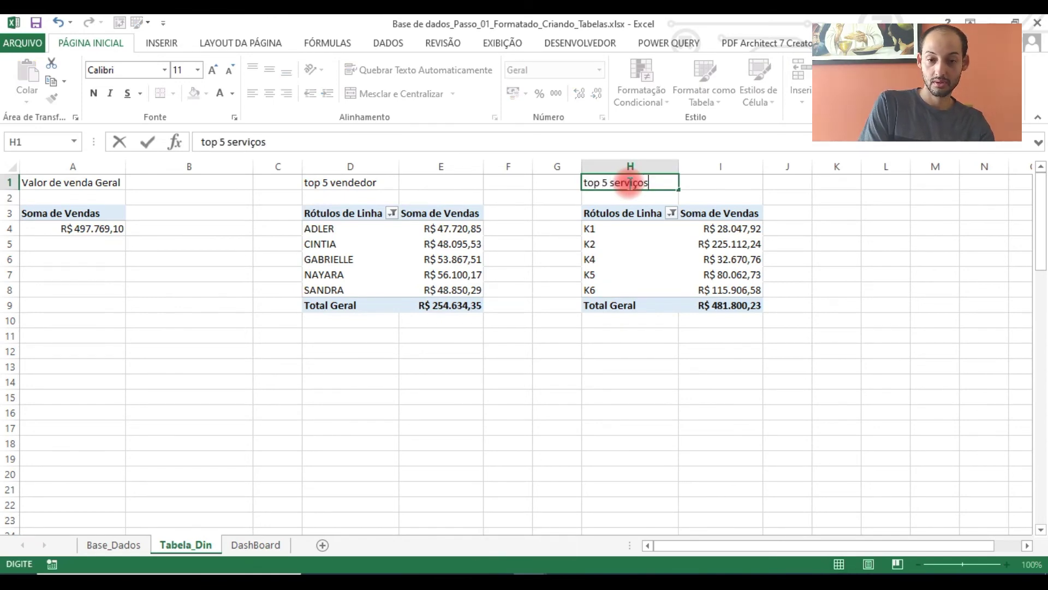
pyautogui.press('Return')
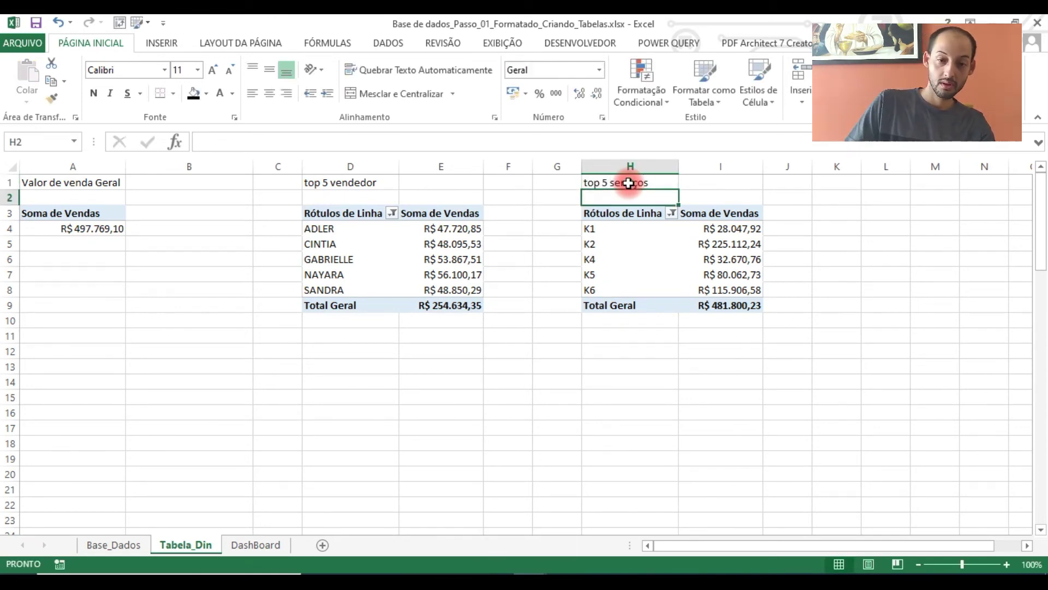
# Step: Add the column headers "Mês" in O1 and "Ano" in P1 of the Base_Dados table
pyautogui.click(113, 544)
pyautogui.moveTo(956, 289); pyautogui.dragTo(5, 327)
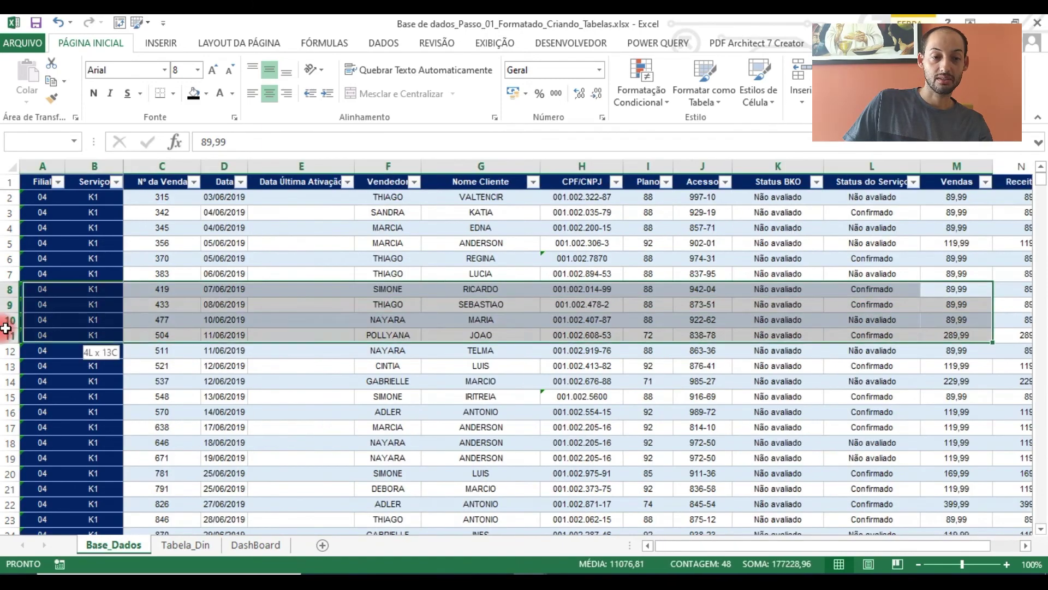
pyautogui.moveTo(276, 229); pyautogui.dragTo(855, 227)
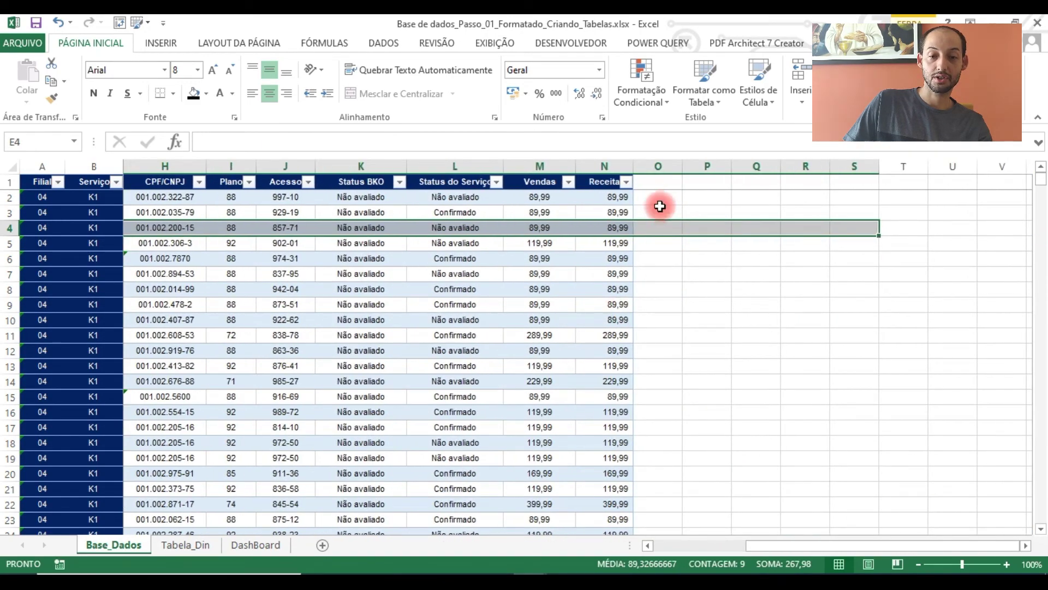
pyautogui.click(658, 182)
pyautogui.write('Mê')
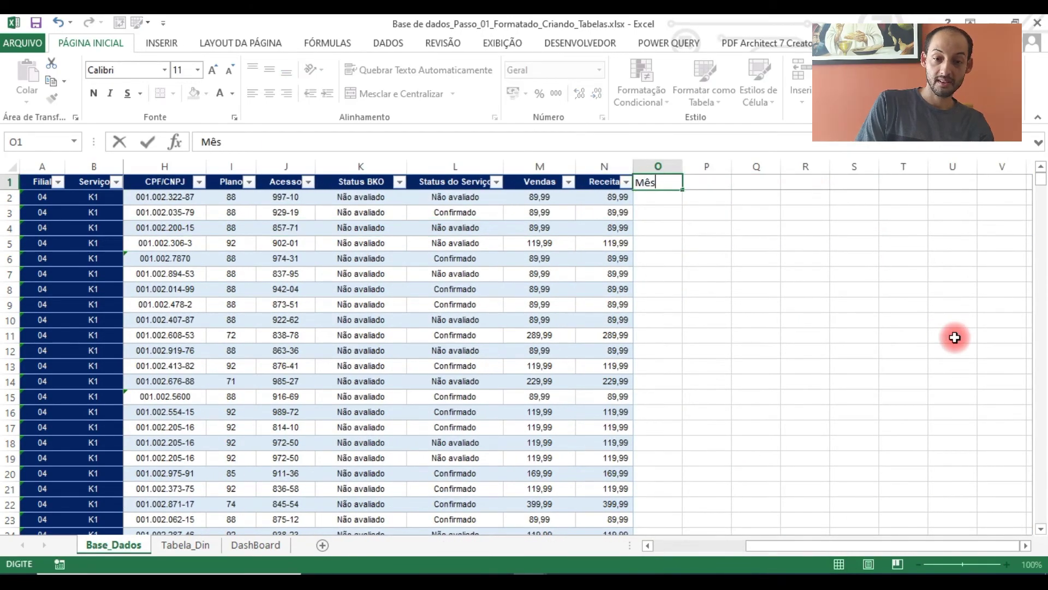
pyautogui.write('s')
pyautogui.press('Return')
pyautogui.press('Up')
pyautogui.press('Right')
pyautogui.write('Ano')
pyautogui.press('Return')
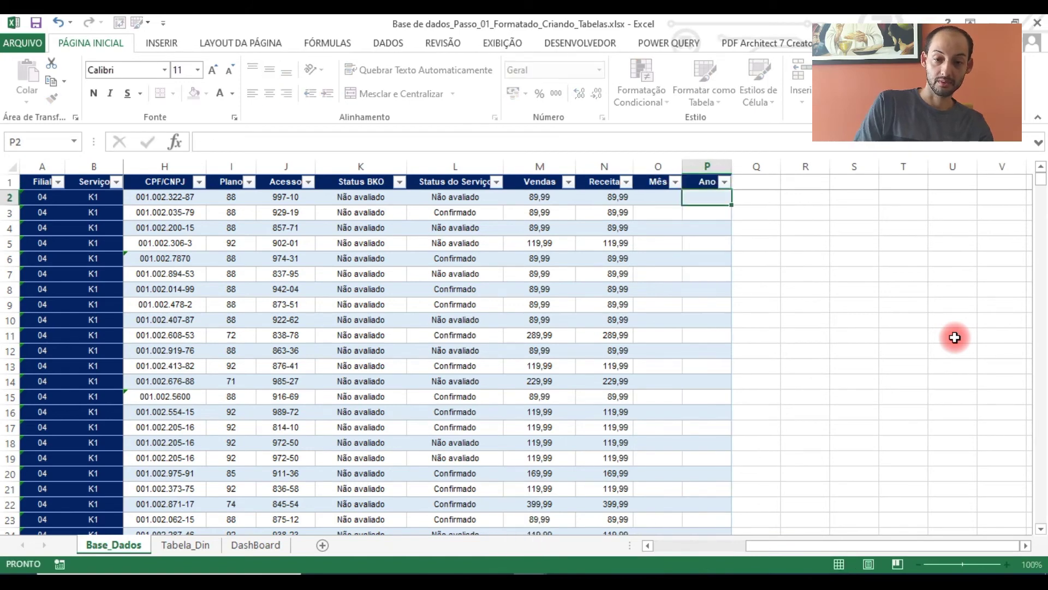
pyautogui.press('Left')
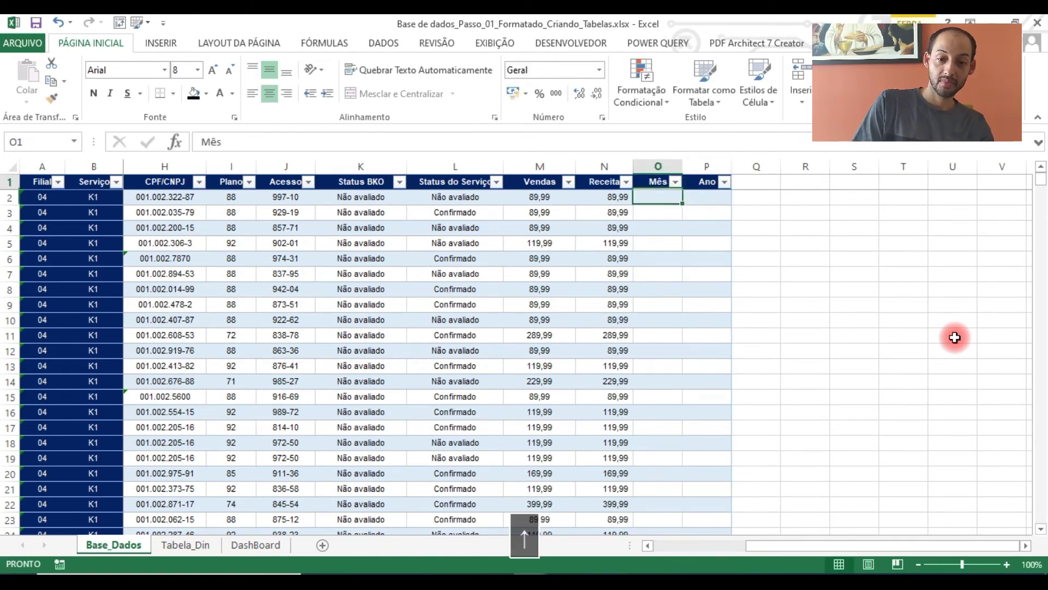
pyautogui.write('=tex')
pyautogui.press('Tab')
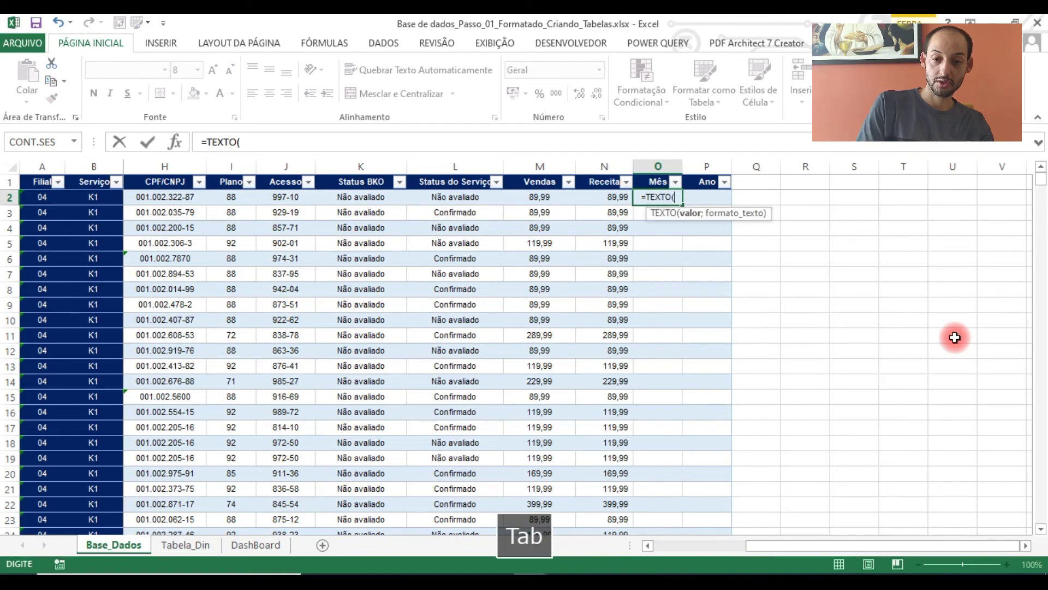
pyautogui.press('Left')
pyautogui.press('Left')
pyautogui.press('Left')
pyautogui.press('Left')
pyautogui.press('Left')
pyautogui.press('Left')
pyautogui.press('Left')
pyautogui.press('Left')
pyautogui.press('Left')
pyautogui.press('Left')
pyautogui.press('Left')
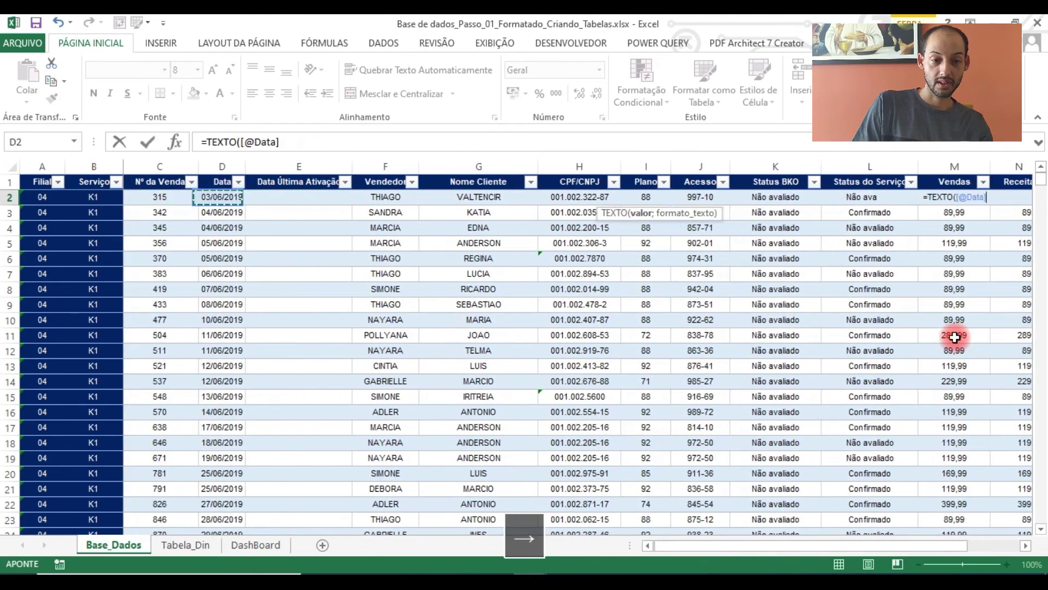
pyautogui.press('Left')
pyautogui.press('Right')
pyautogui.write(';')
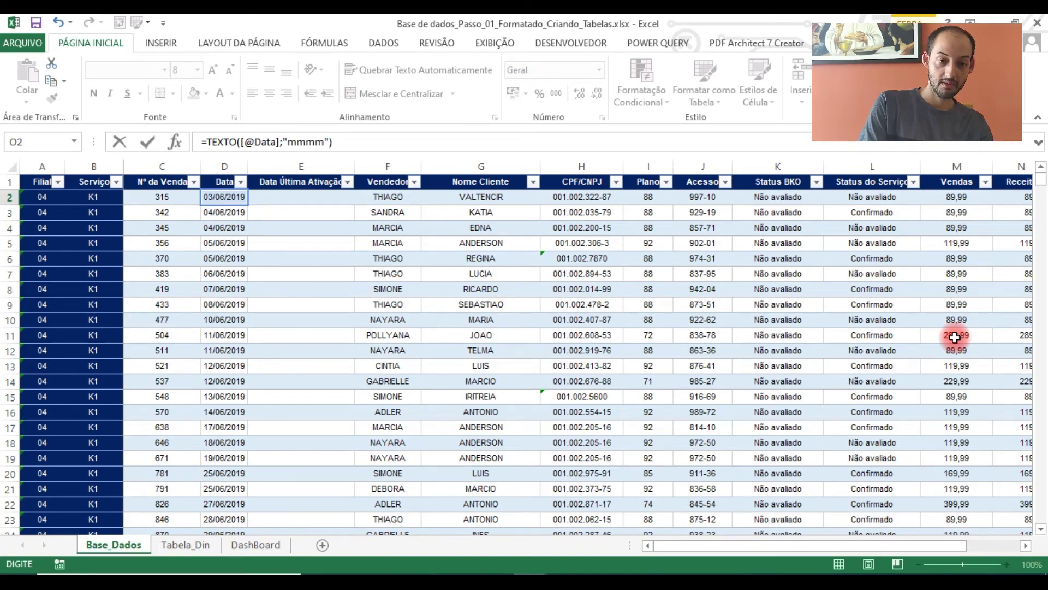
pyautogui.write('"mmmm")')
pyautogui.press('Return')
pyautogui.press('Up')
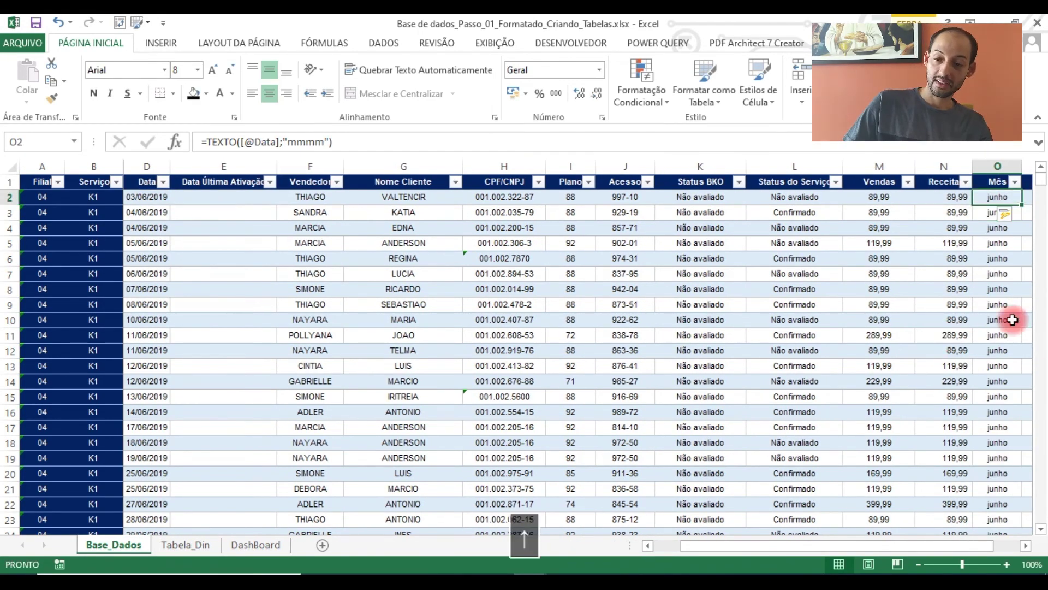
pyautogui.scroll(-20, 1013, 320)
pyautogui.scroll(-20, 994, 317)
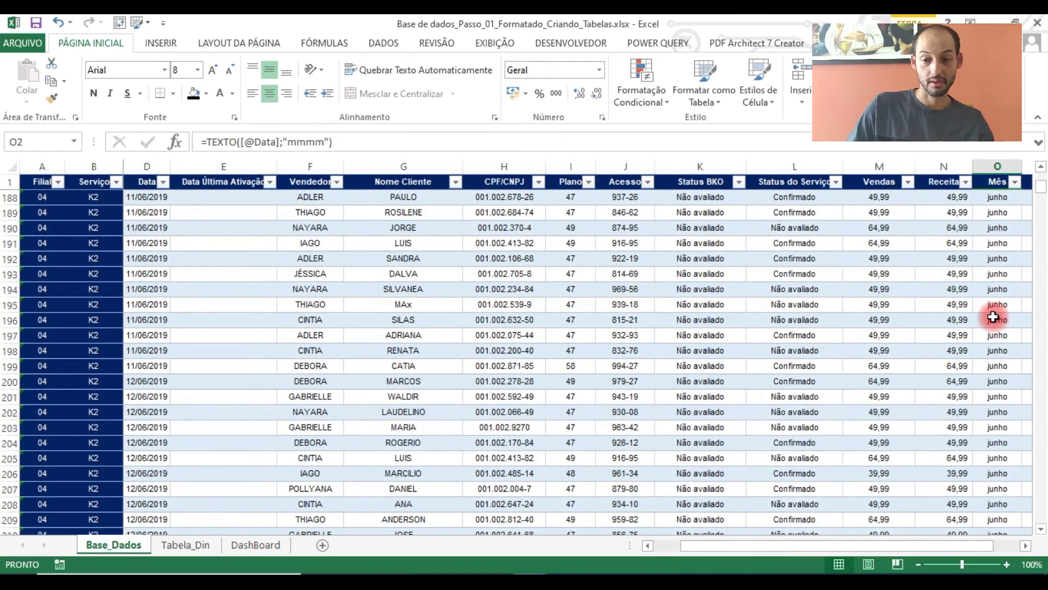
pyautogui.hotkey('ctrl', 'Up')
pyautogui.press('Down')
pyautogui.press('Right')
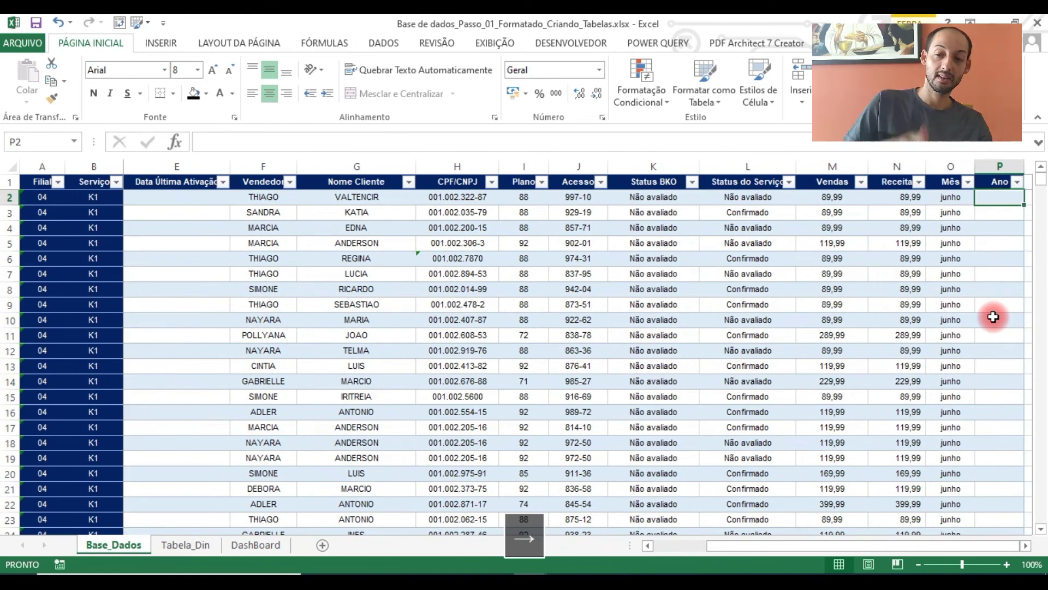
pyautogui.write('=texto')
pyautogui.press('Tab')
pyautogui.press('Left')
pyautogui.press('Left')
pyautogui.press('Left')
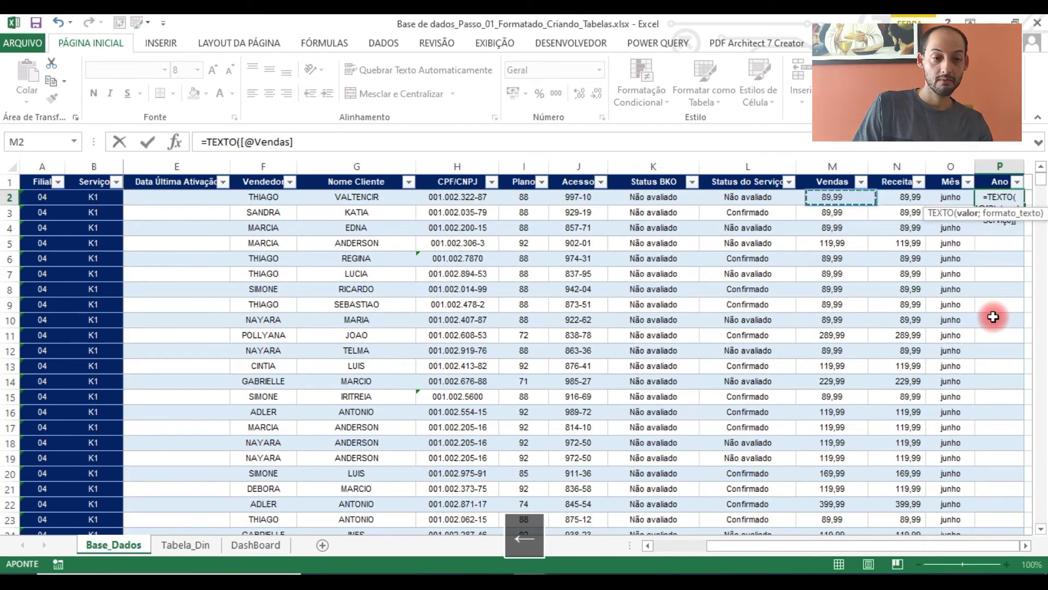
pyautogui.press('Left')
pyautogui.press('Left')
pyautogui.press('Left')
pyautogui.press('Left')
pyautogui.press('Left')
pyautogui.press('Left')
pyautogui.press('Left')
pyautogui.press('Left')
pyautogui.press('Left')
pyautogui.press('Left')
pyautogui.press('Left')
pyautogui.press('Right')
pyautogui.press('Right')
pyautogui.press('Right')
pyautogui.press('Left')
pyautogui.write(';')
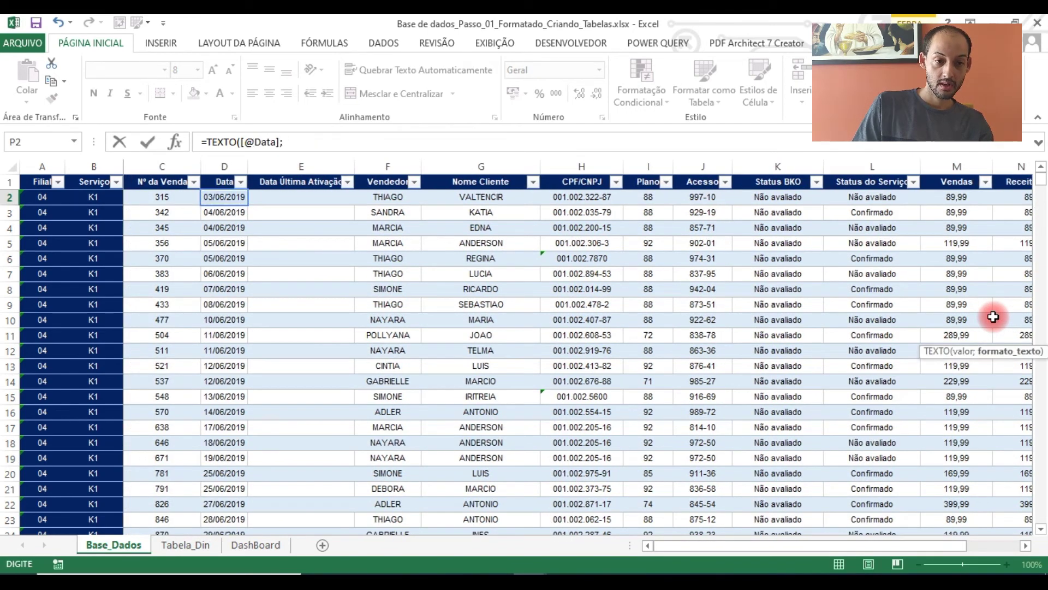
pyautogui.write('"aaa')
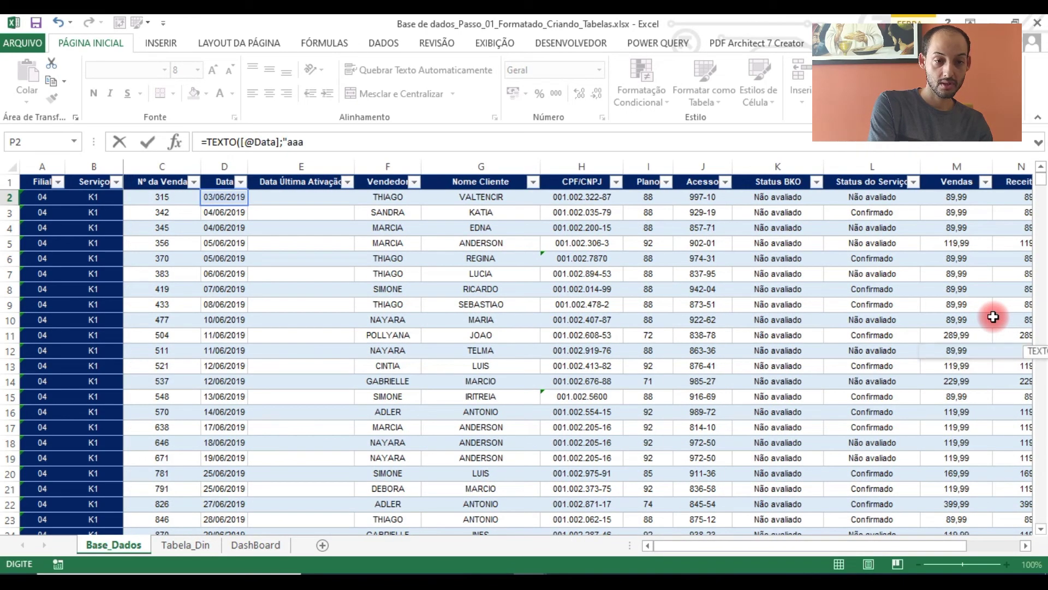
pyautogui.write('a")')
pyautogui.press('Return')
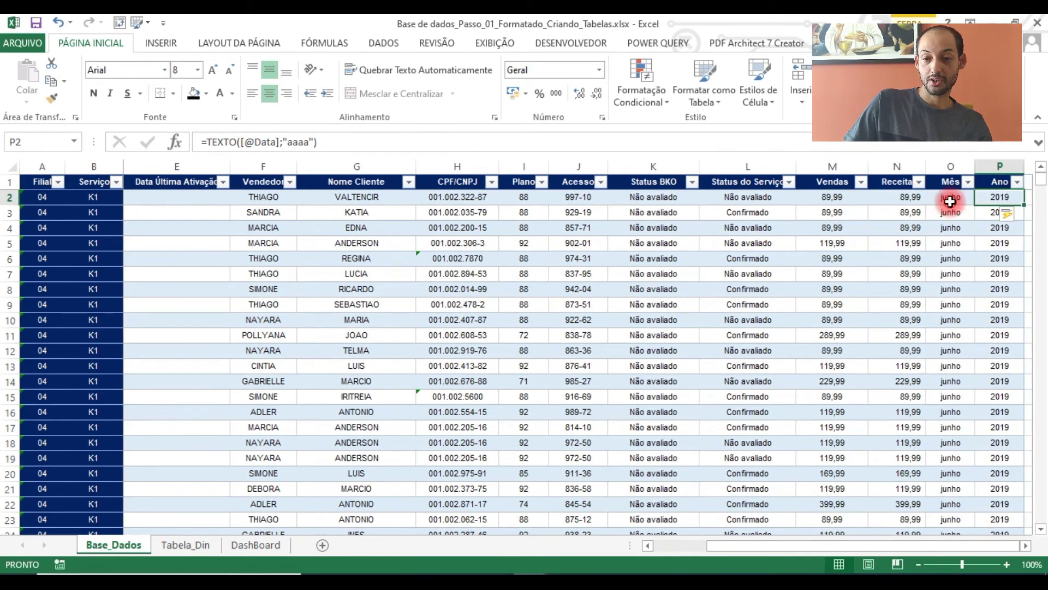
# Step: Shorten the text format in the Mês column's formula to "mmm" for abbreviated month names
pyautogui.click(306, 142)
pyautogui.press('BackSpace')
pyautogui.press('Return')
pyautogui.click(1000, 186)
pyautogui.click(999, 194)
pyautogui.click(628, 207)
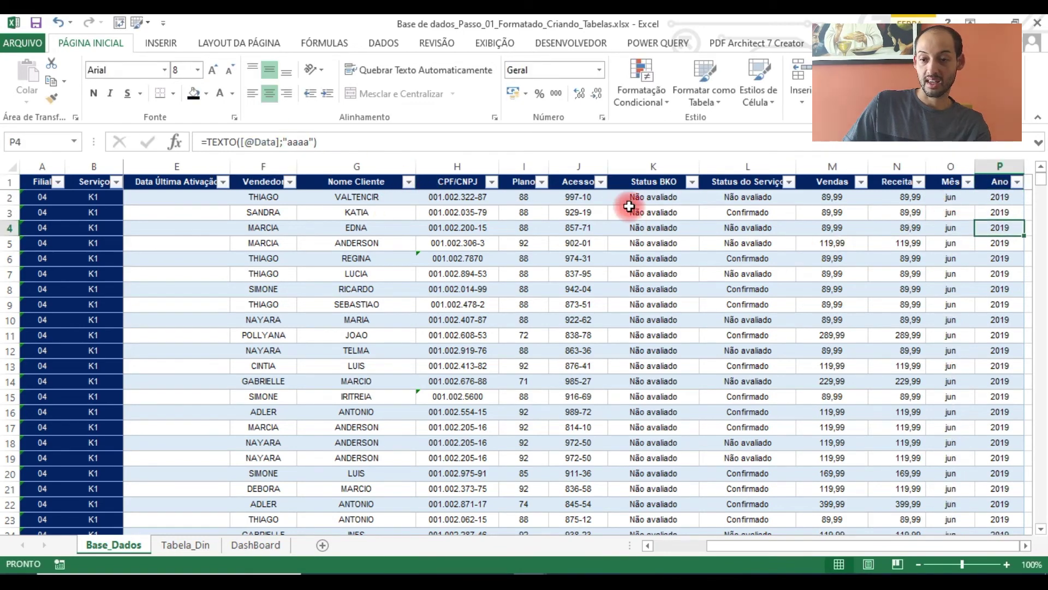
# Step: Shorten the text format in the Ano column's formula to "aa" for two-digit years
pyautogui.click(991, 195)
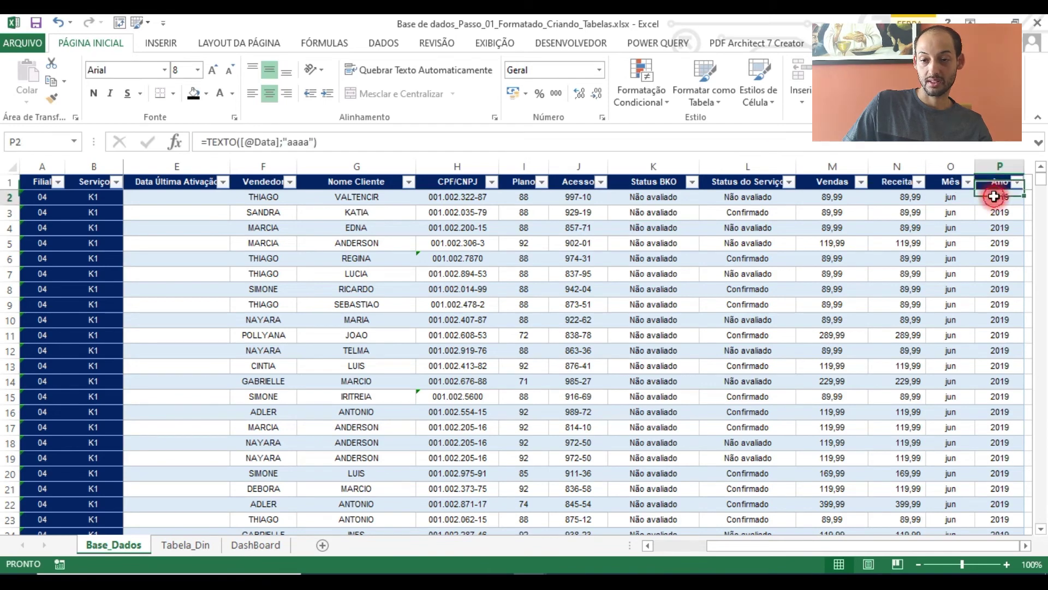
pyautogui.click(306, 143)
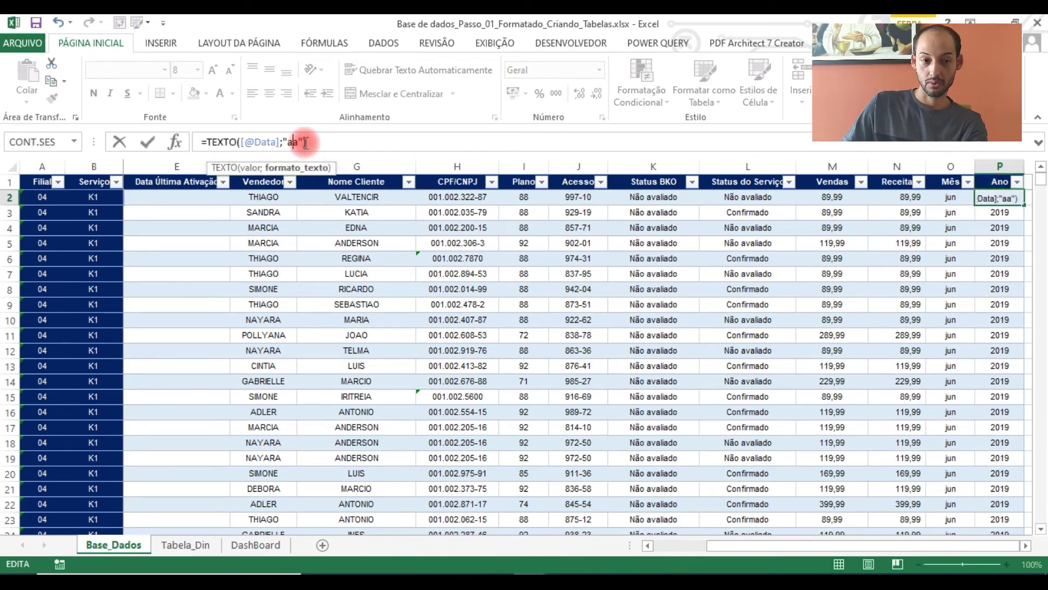
pyautogui.press('Return')
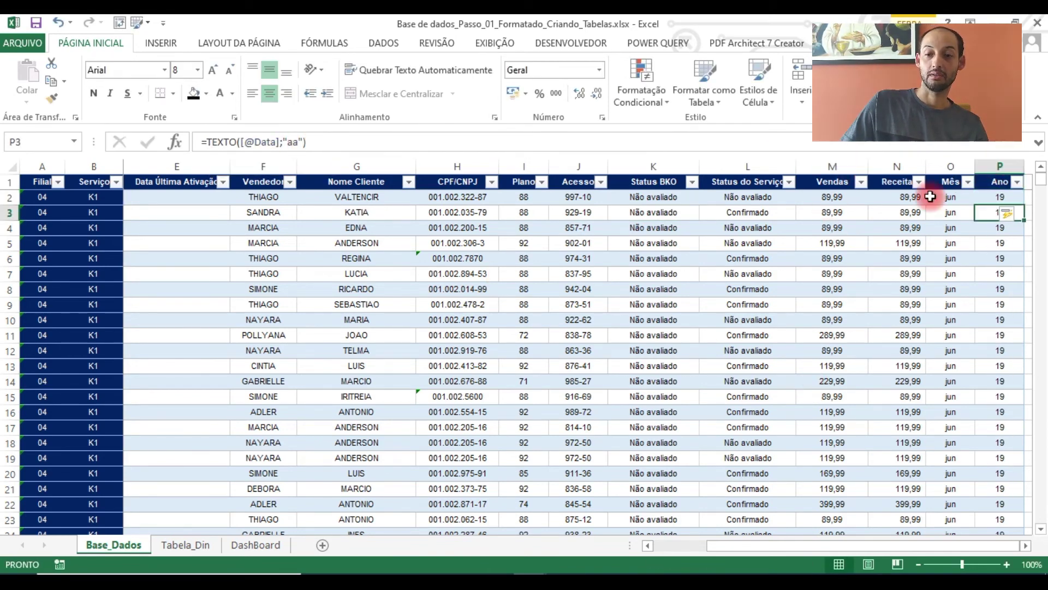
# Step: Change the text format in the Mês column's formula to "mmmm" for full month names
pyautogui.click(948, 197)
pyautogui.click(312, 142)
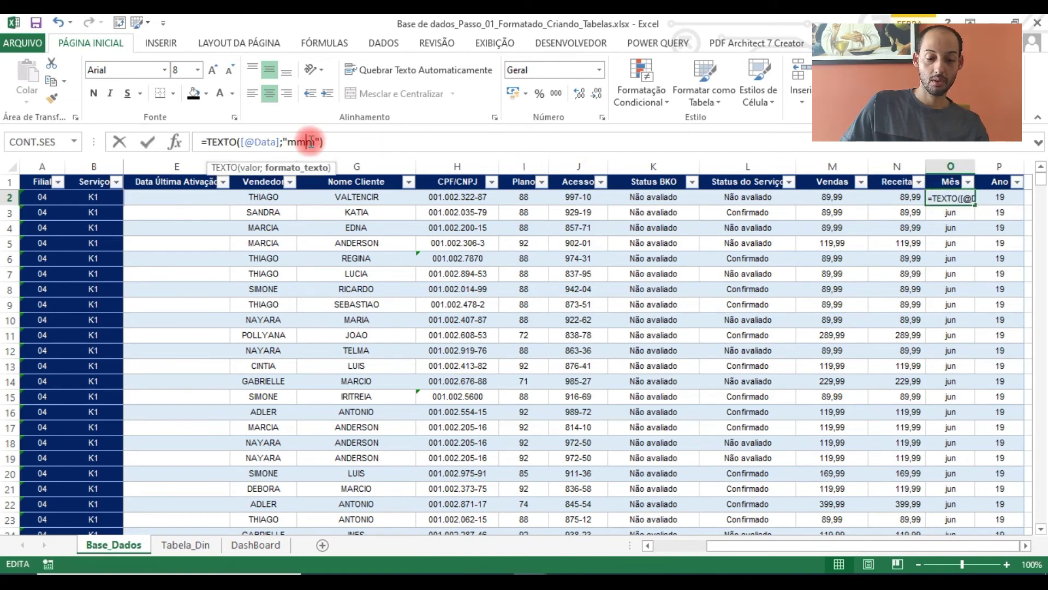
pyautogui.write('m')
pyautogui.press('Return')
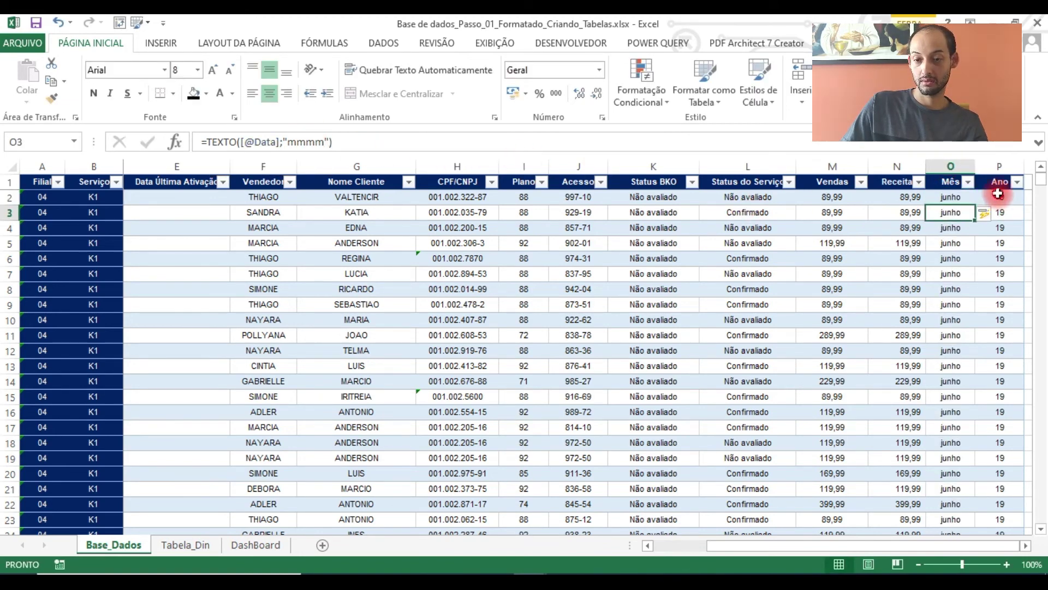
# Step: Change the text format in the Ano column's formula to "aaaa" for four-digit years
pyautogui.click(997, 194)
pyautogui.click(295, 143)
pyautogui.write('aaaa')
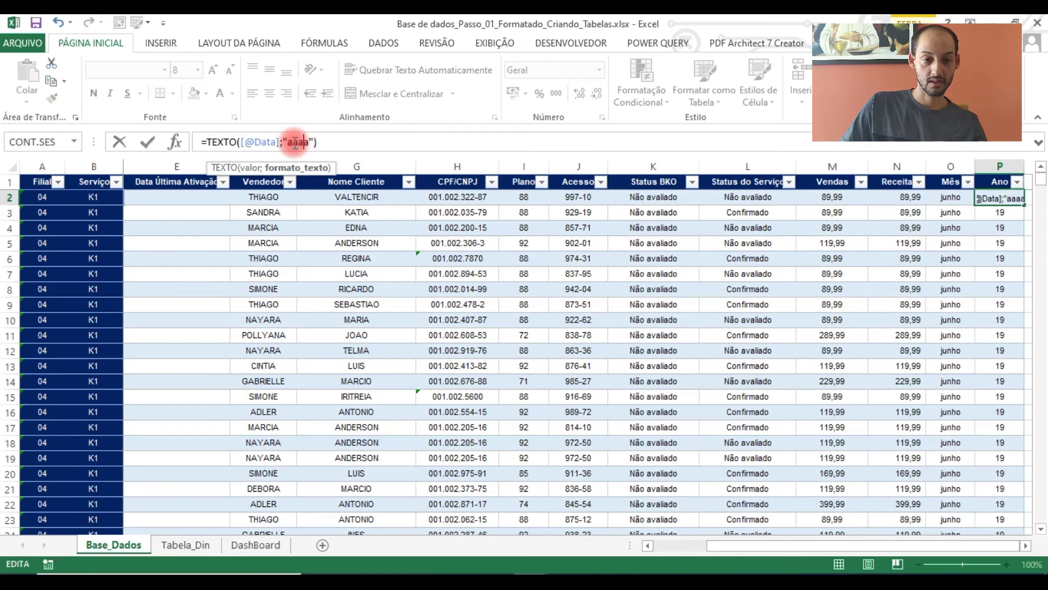
pyautogui.press('Return')
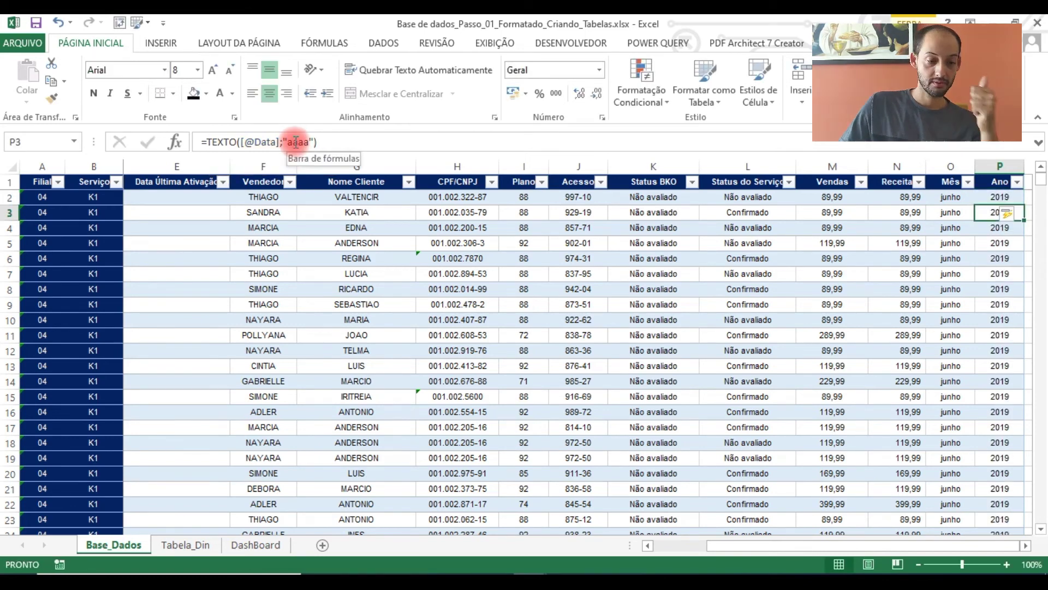
# Step: Refresh all data on the Tabela_Din sheet and paste a copy of the top 5 serviços pivot table at L3
pyautogui.click(178, 541)
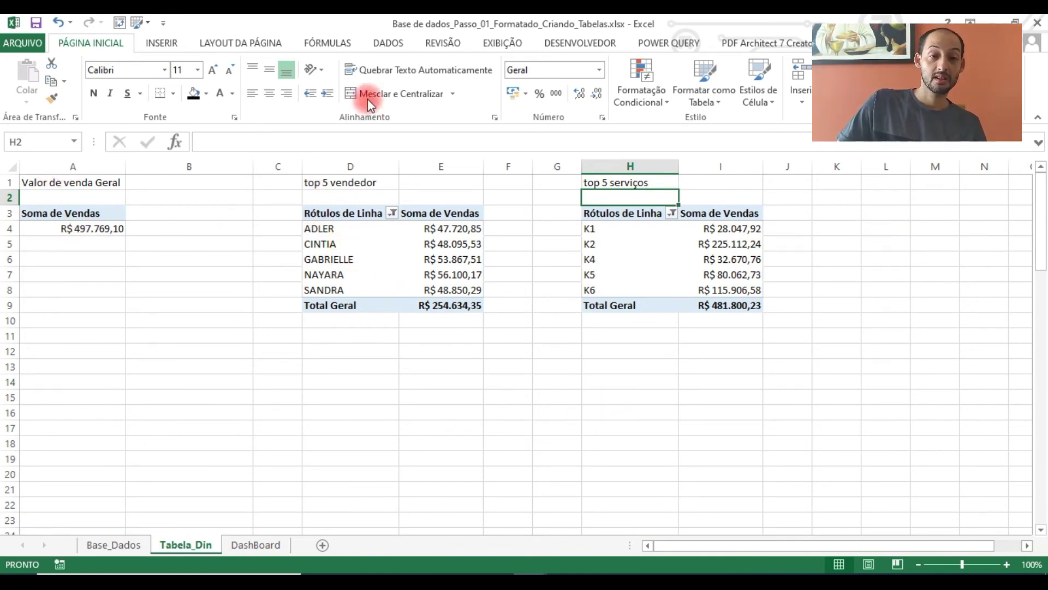
pyautogui.click(385, 42)
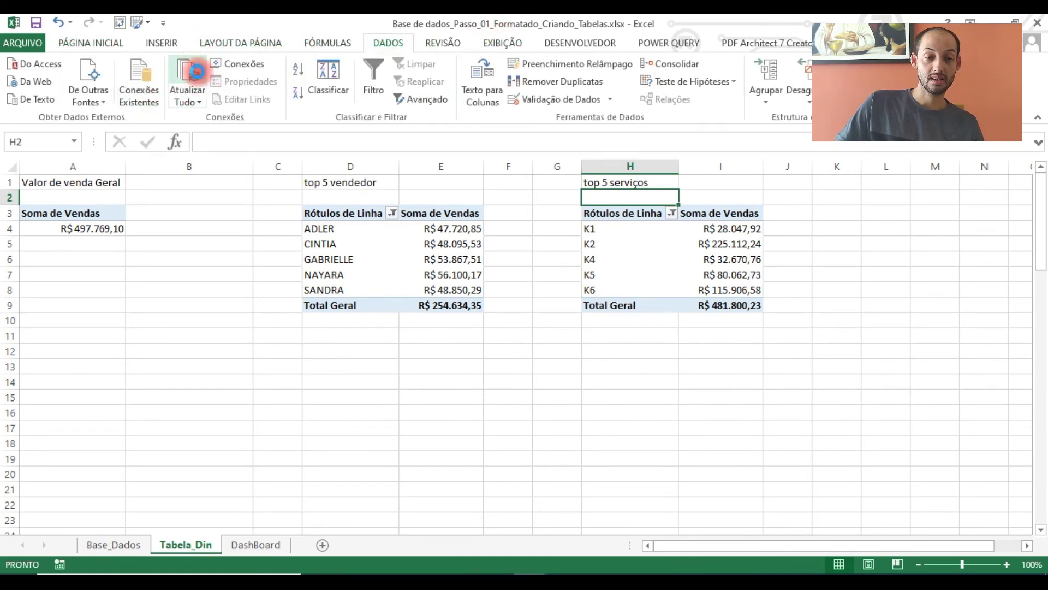
pyautogui.click(578, 218)
pyautogui.keyDown('shift'); pyautogui.click(726, 304); pyautogui.keyUp('shift')
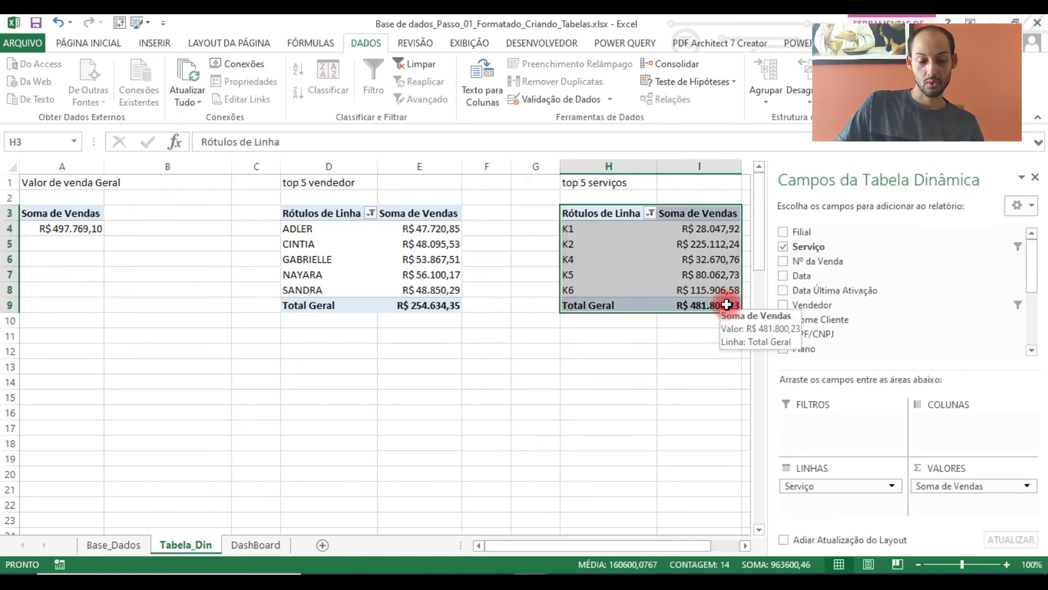
pyautogui.hotkey('ctrl', 'c')
pyautogui.moveTo(592, 381); pyautogui.dragTo(628, 382)
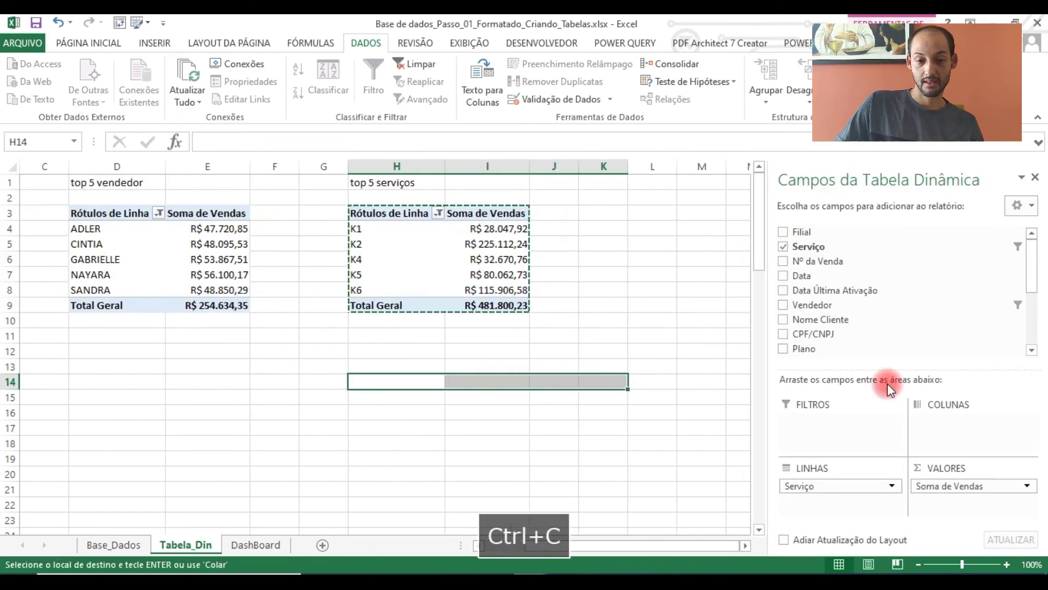
pyautogui.click(642, 210)
pyautogui.hotkey('ctrl', 'v')
# Step: Auto-fit the widths of columns L and M to the copied pivot table
pyautogui.moveTo(672, 165); pyautogui.dragTo(720, 167)
pyautogui.doubleClick(726, 167)
pyautogui.click(744, 424)
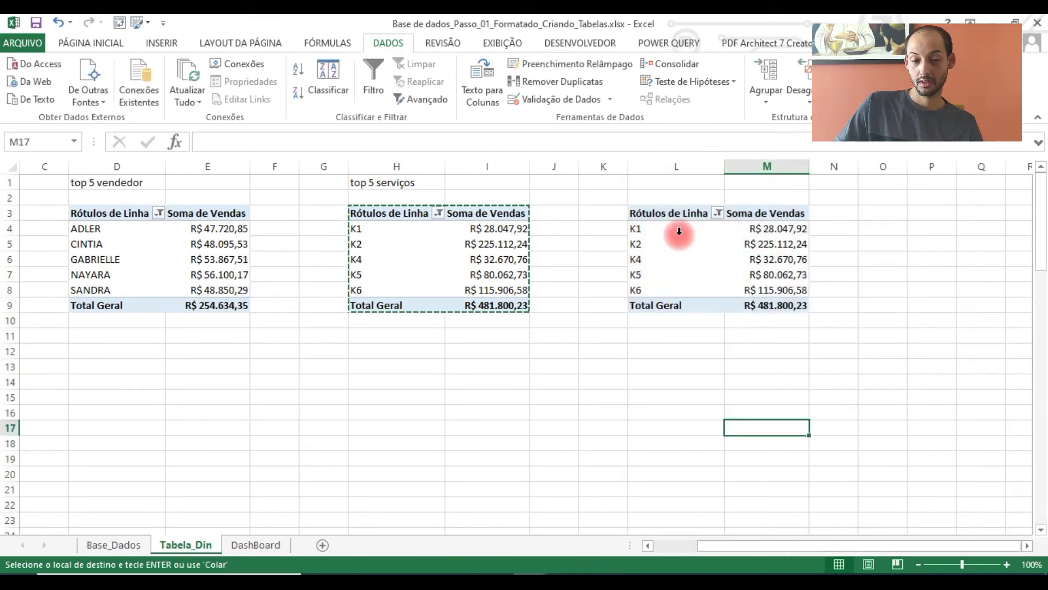
# Step: Replace the Serviço row field with Mês in the pivot table at L3
pyautogui.click(680, 231)
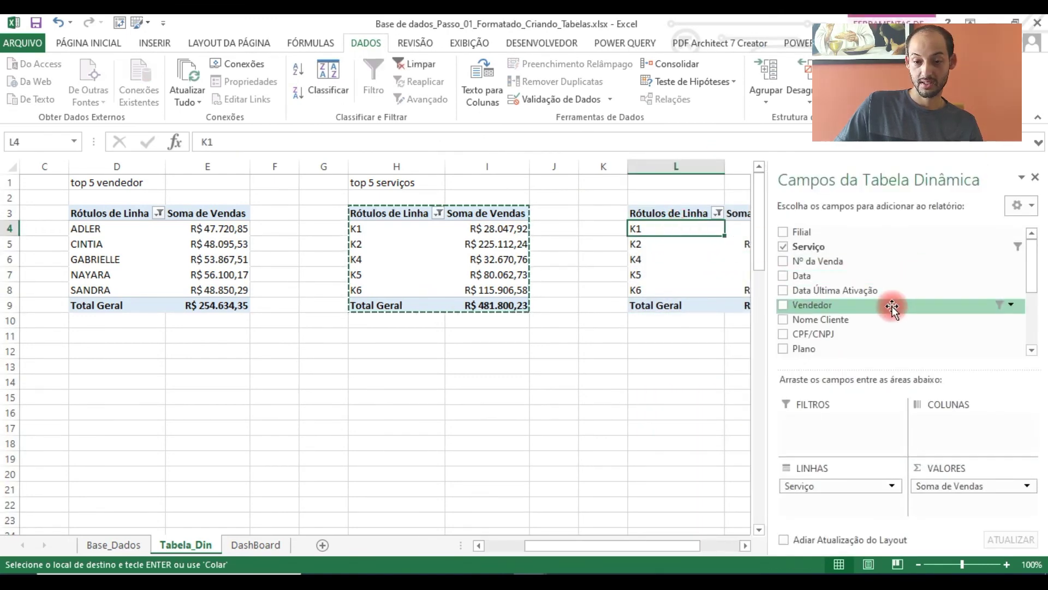
pyautogui.click(784, 246)
pyautogui.scroll(-3, 829, 311)
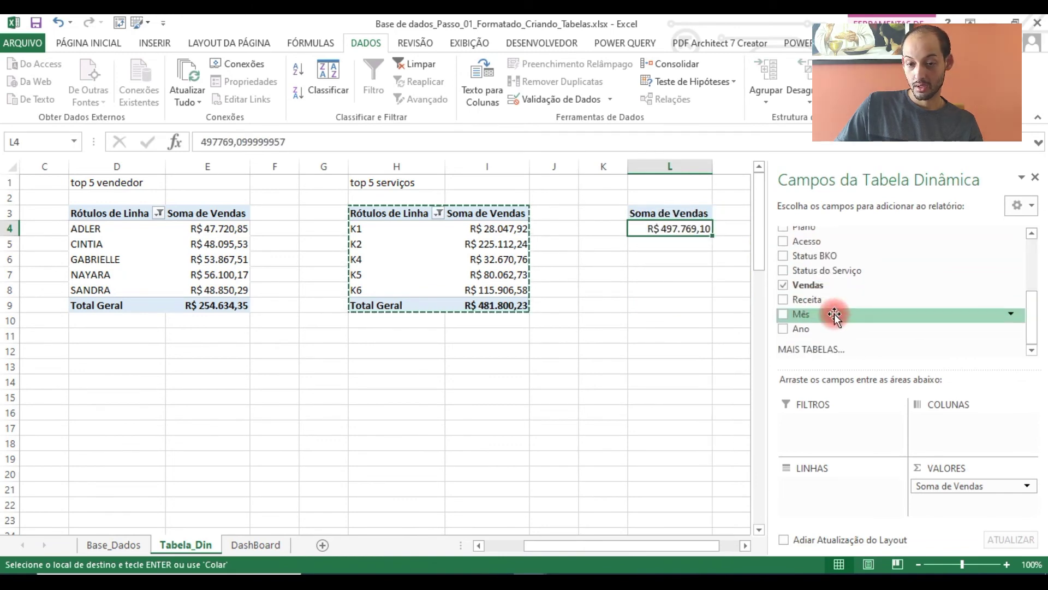
pyautogui.click(784, 315)
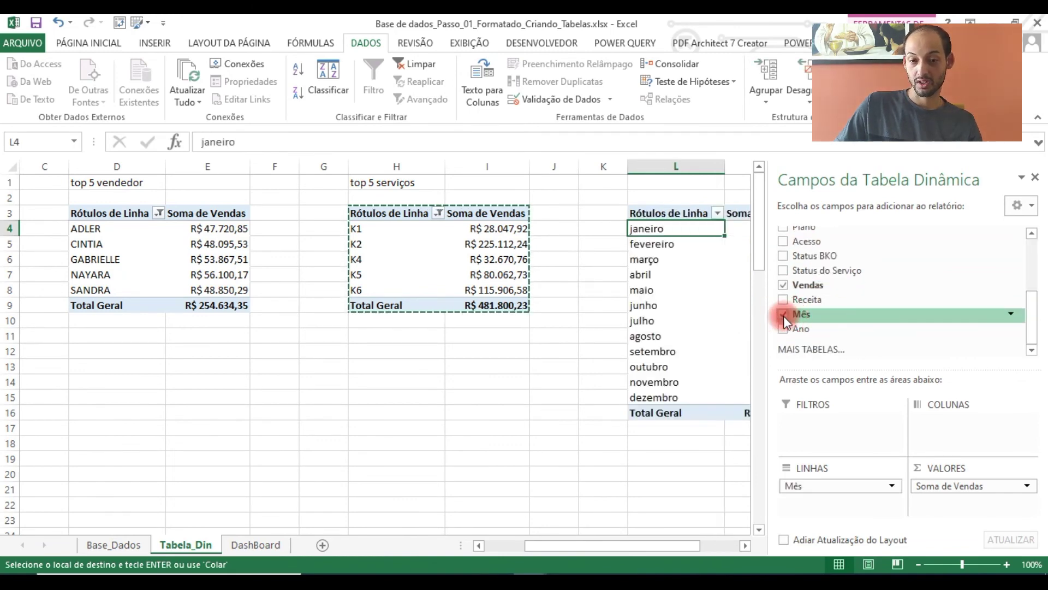
pyautogui.moveTo(702, 489); pyautogui.dragTo(521, 207)
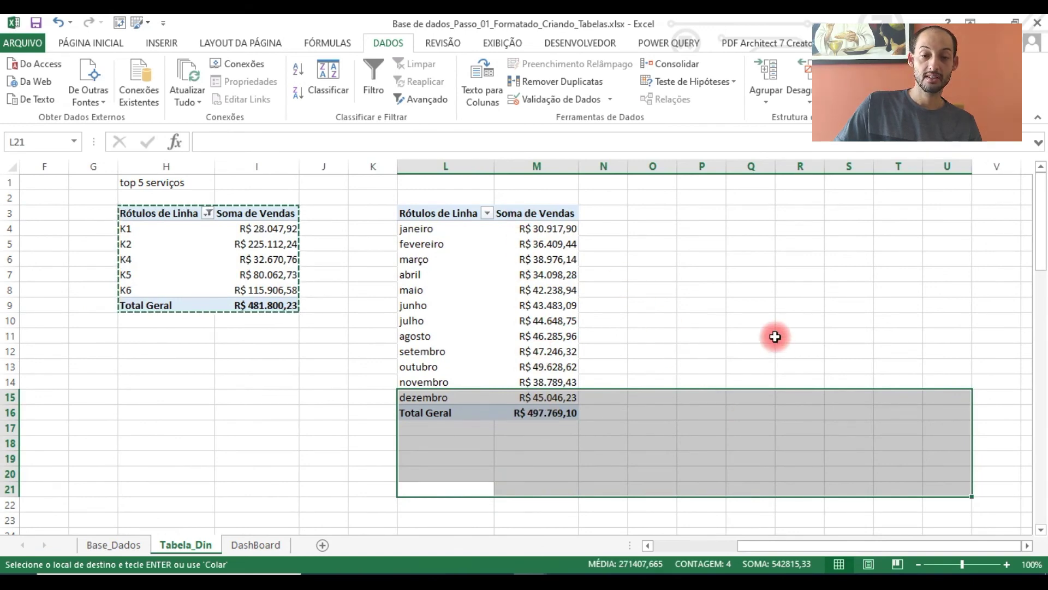
# Step: Filter the monthly pivot table to the first 5 items by Soma de Vendas
pyautogui.click(453, 240)
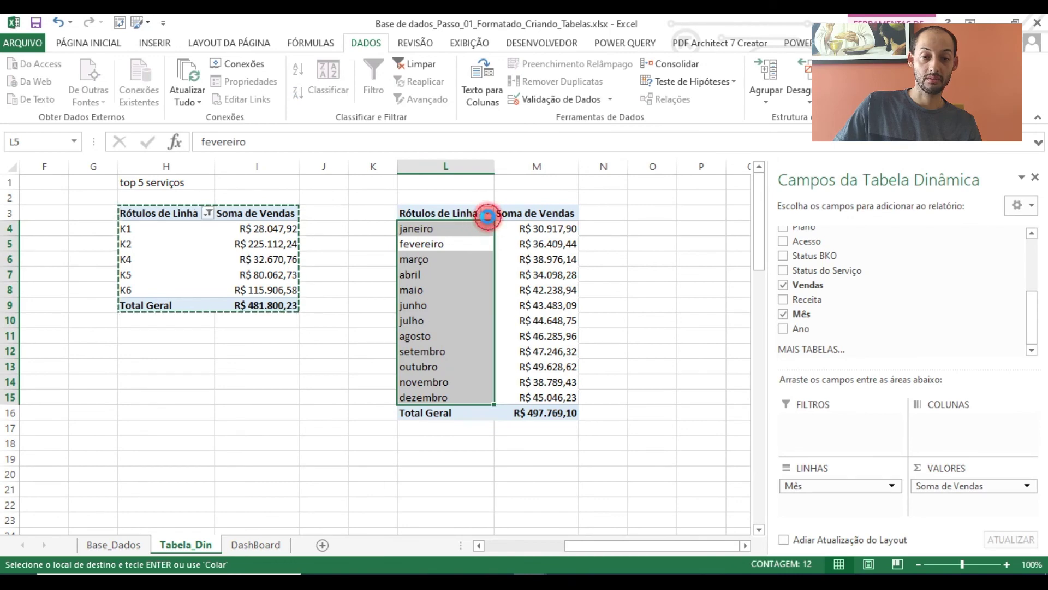
pyautogui.click(487, 215)
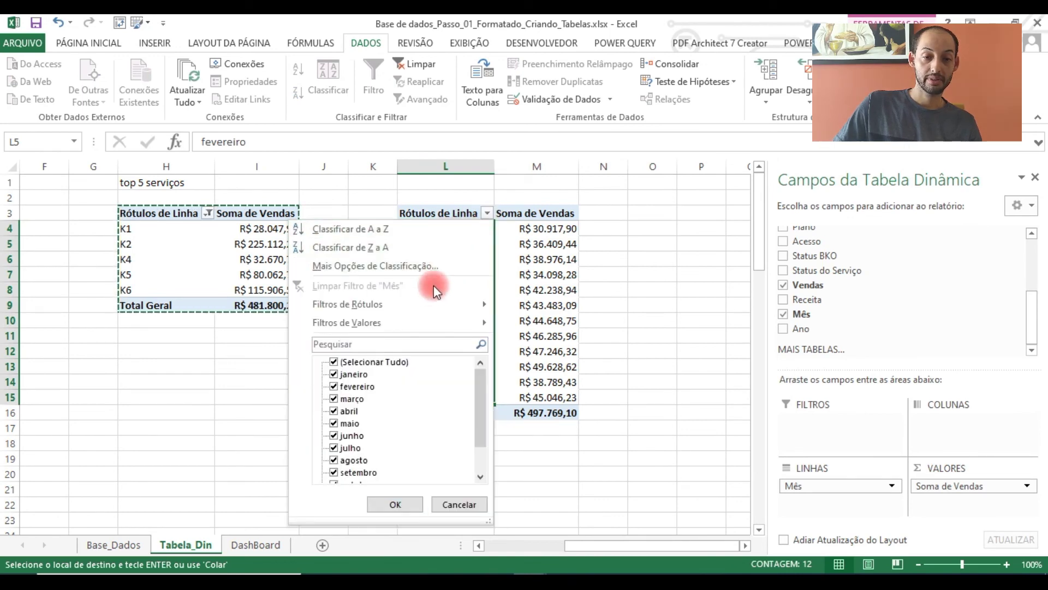
pyautogui.click(701, 282)
pyautogui.click(488, 214)
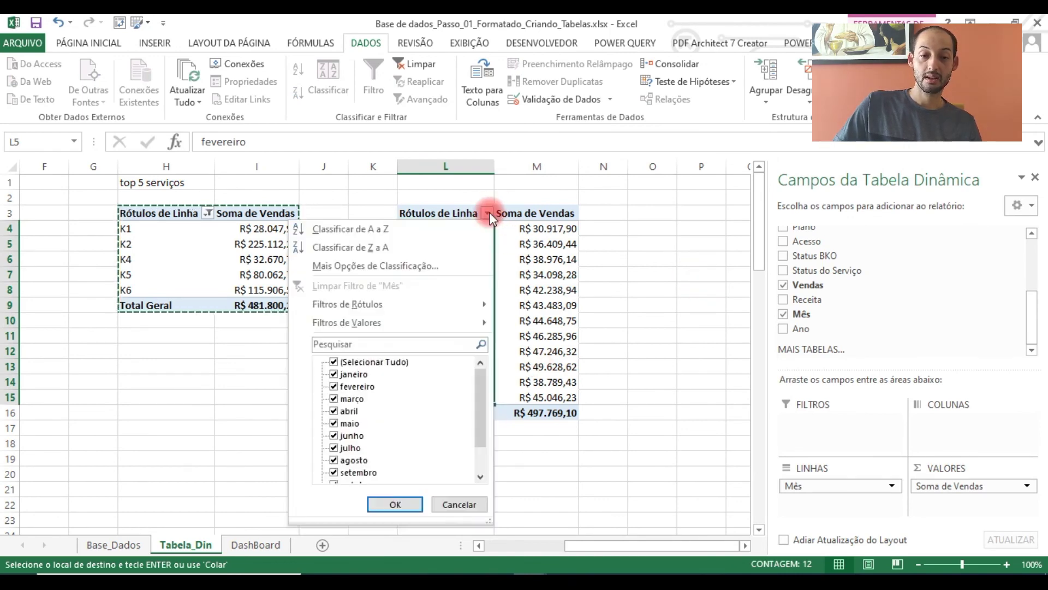
pyautogui.click(452, 326)
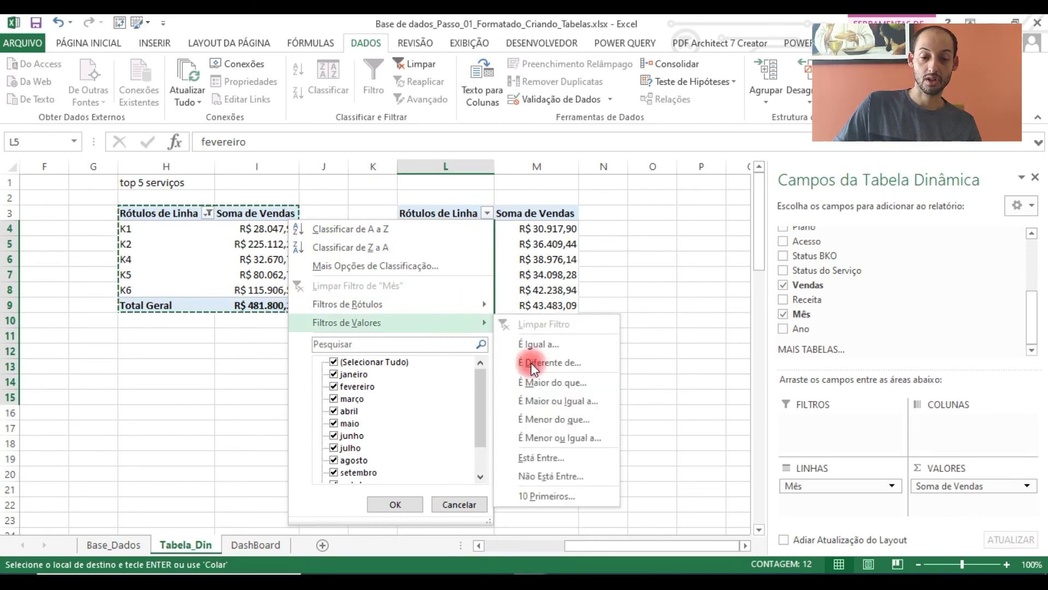
pyautogui.click(568, 493)
pyautogui.click(406, 294)
pyautogui.click(409, 288)
pyautogui.click(407, 292)
pyautogui.click(407, 292)
pyautogui.click(407, 293)
pyautogui.click(407, 292)
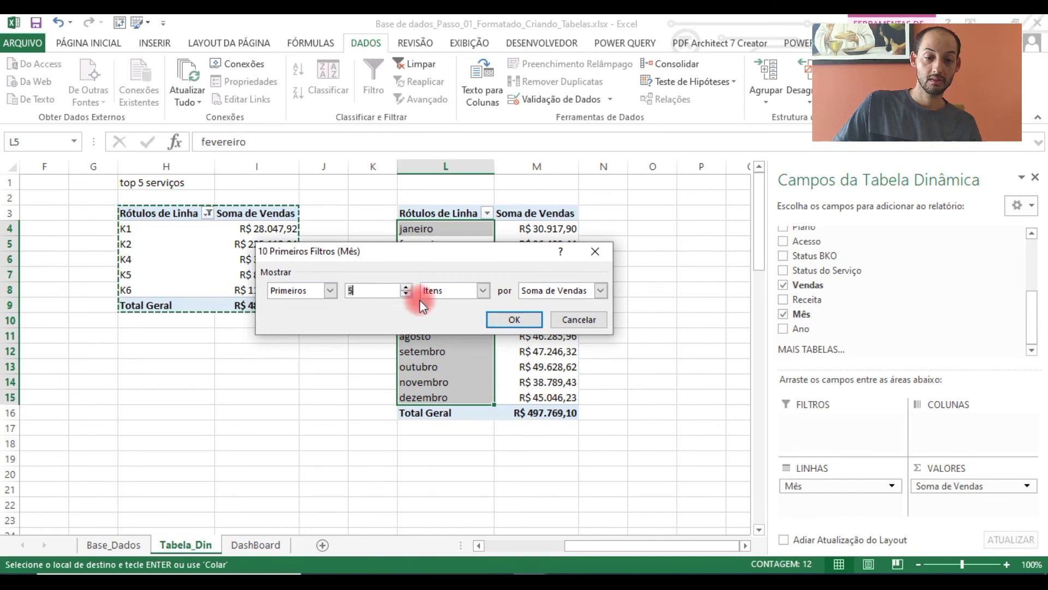
pyautogui.click(514, 319)
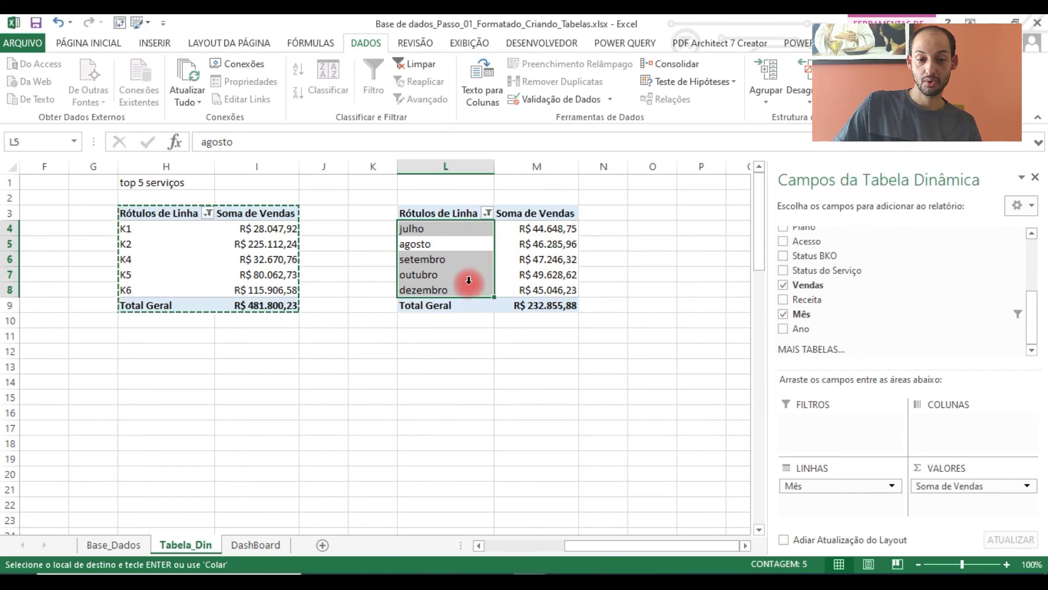
# Step: Clear the Mês filter from the monthly pivot table
pyautogui.click(484, 213)
pyautogui.click(428, 287)
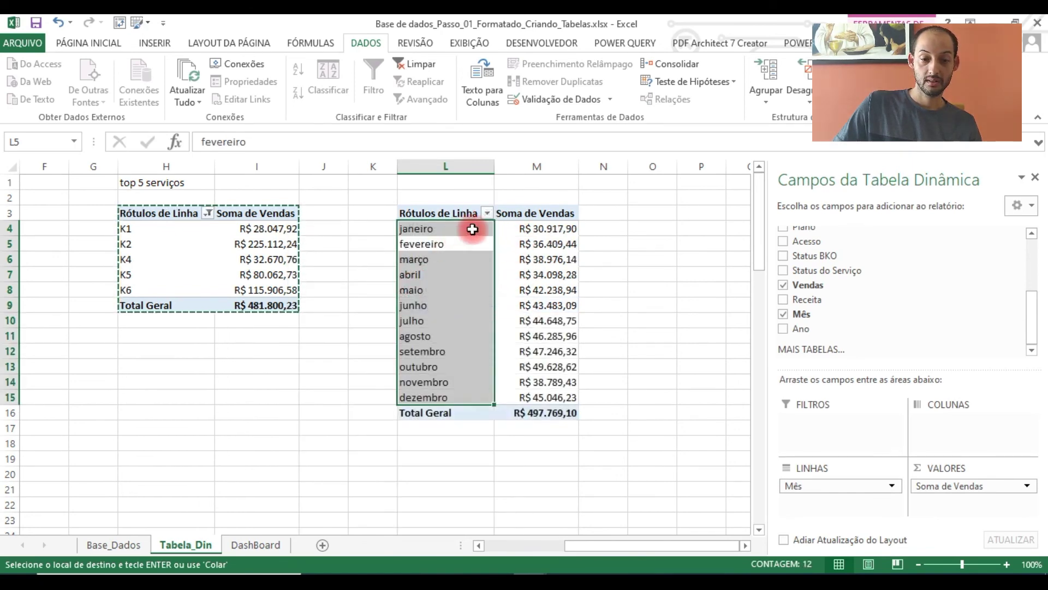
pyautogui.click(618, 234)
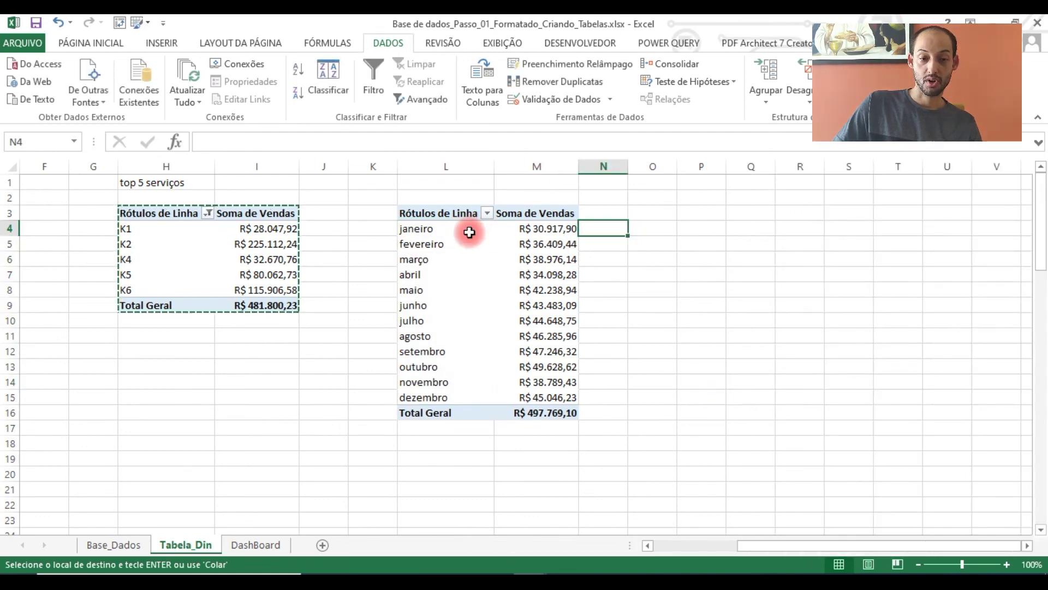
# Step: Paste a copy of the monthly pivot table at P3 and auto-fit columns P and Q
pyautogui.click(443, 244)
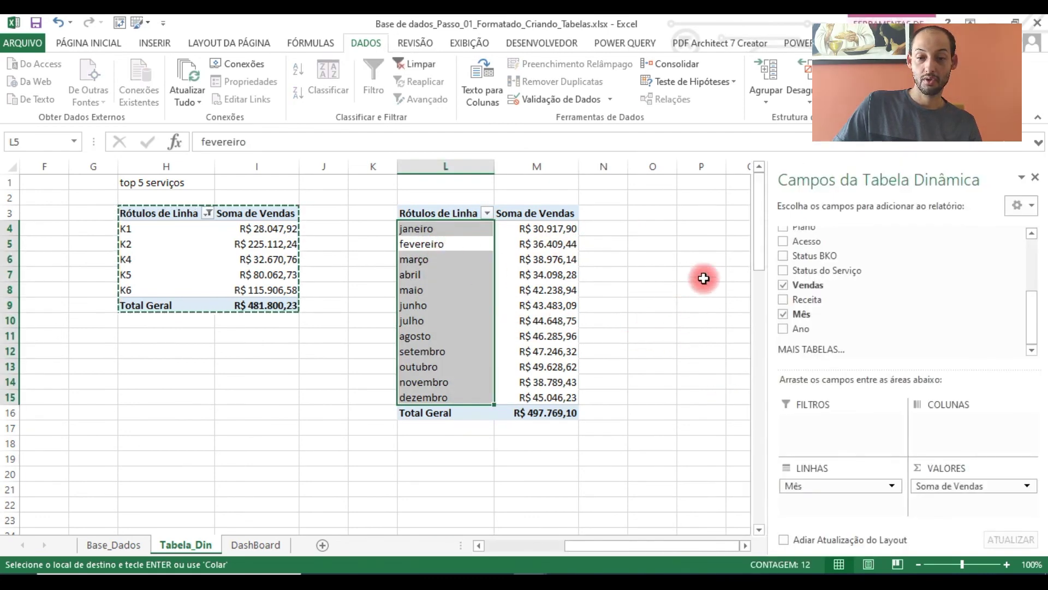
pyautogui.moveTo(476, 213); pyautogui.dragTo(559, 406)
pyautogui.hotkey('ctrl', 'c')
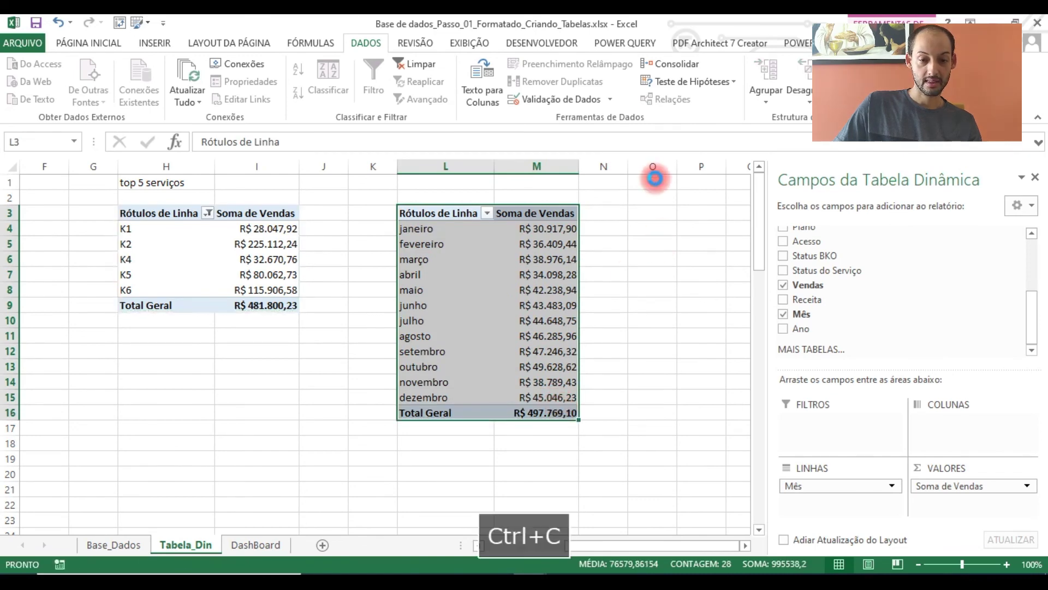
pyautogui.click(688, 215)
pyautogui.hotkey('ctrl', 'v')
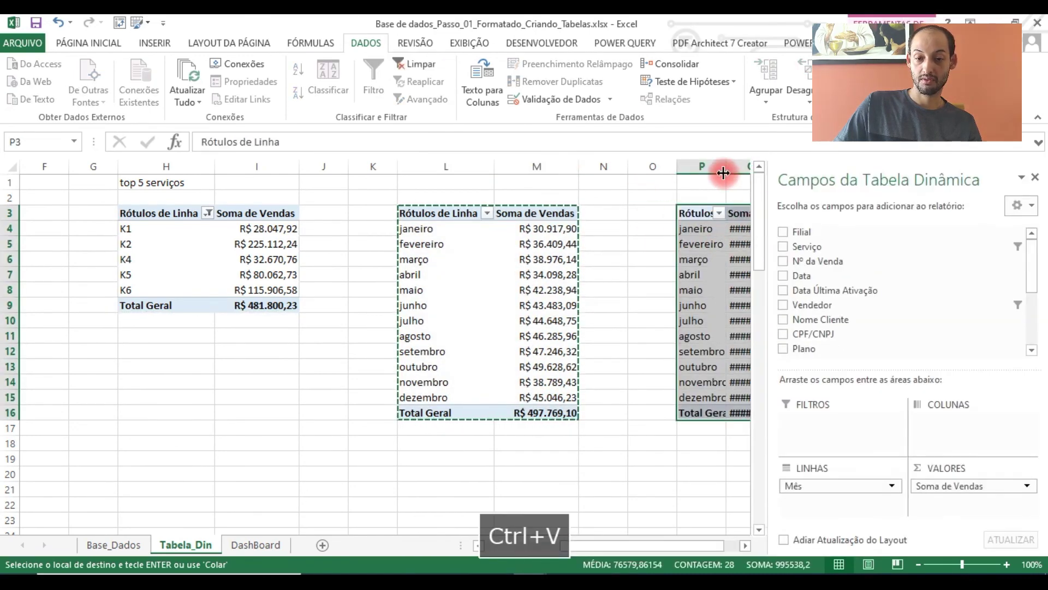
pyautogui.moveTo(720, 168); pyautogui.dragTo(737, 168)
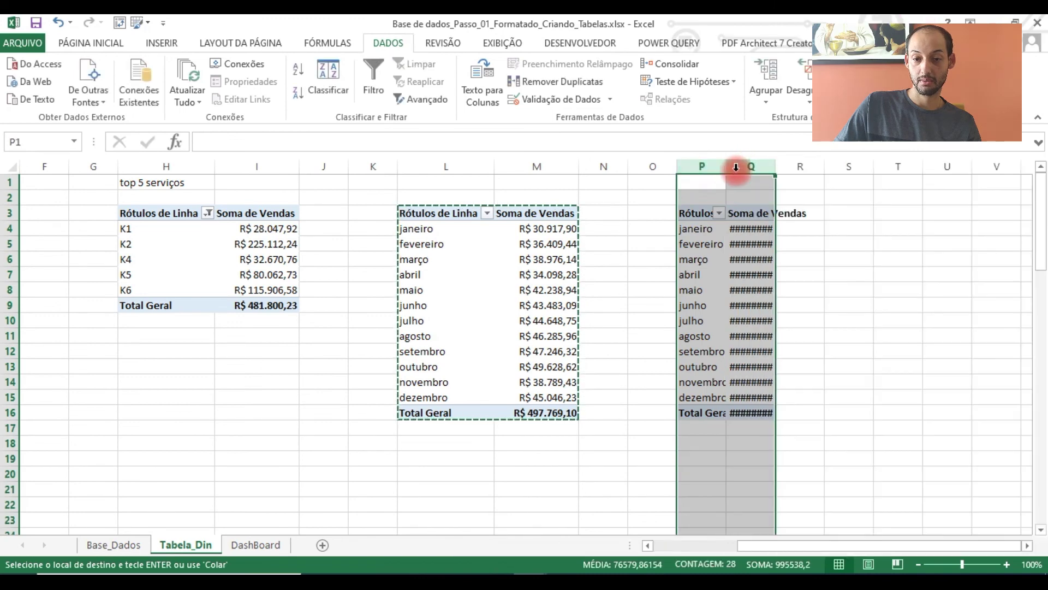
pyautogui.doubleClick(726, 166)
# Step: Replace the Mês row field with Ano in the pivot table at P3
pyautogui.click(784, 291)
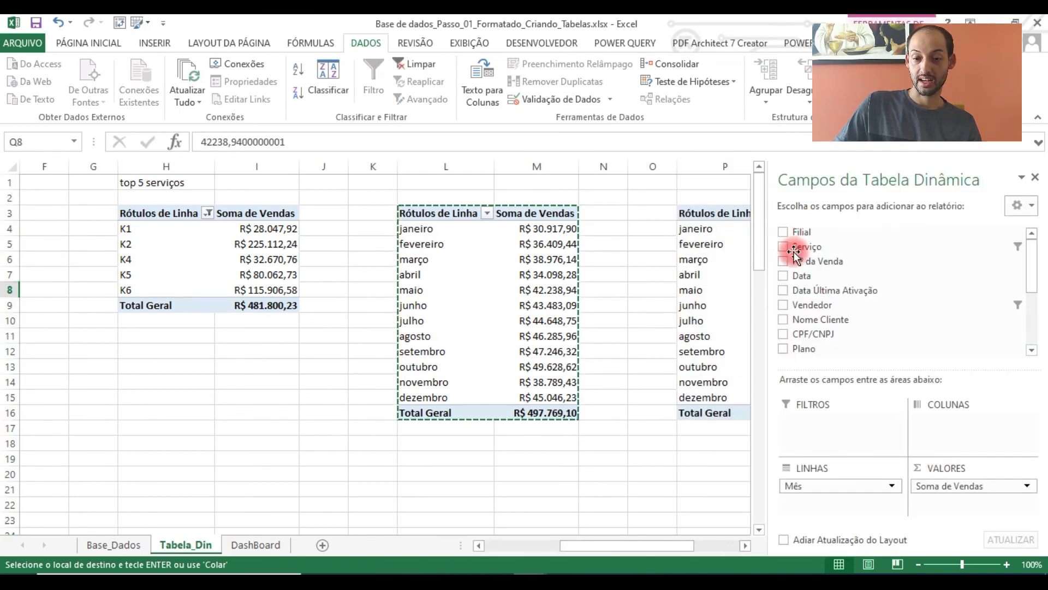
pyautogui.moveTo(713, 456); pyautogui.dragTo(948, 480)
pyautogui.click(499, 259)
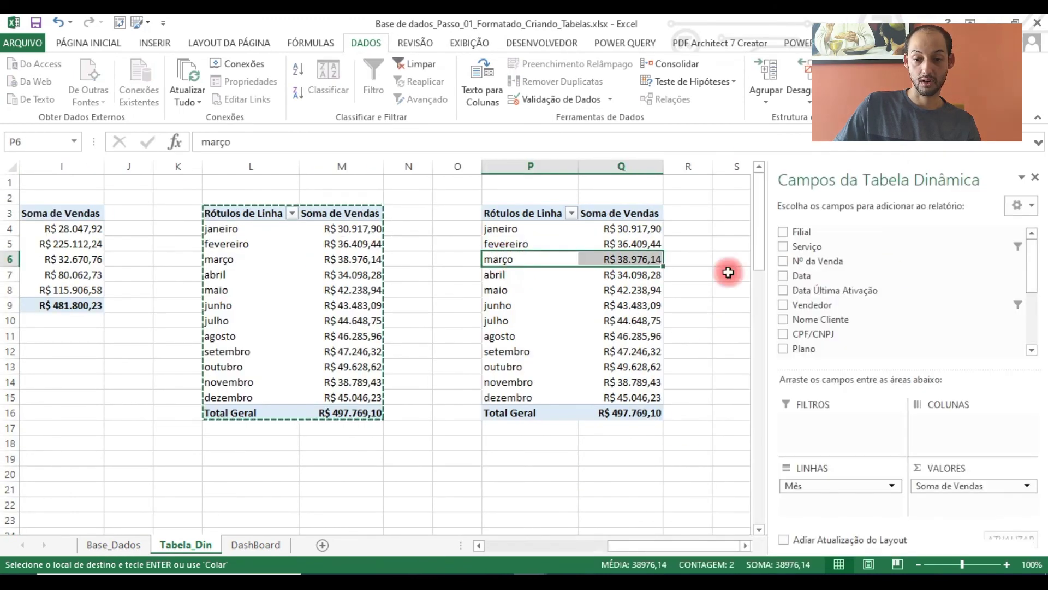
pyautogui.moveTo(862, 483); pyautogui.dragTo(861, 279)
pyautogui.scroll(-3, 860, 278)
pyautogui.moveTo(811, 343); pyautogui.dragTo(850, 486)
pyautogui.click(571, 321)
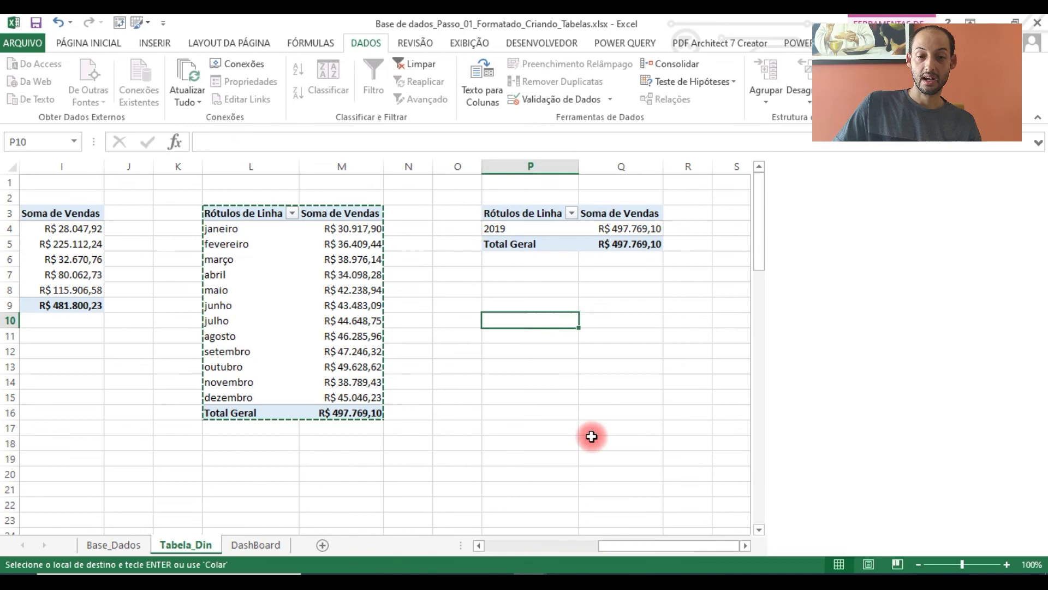
# Step: Enter the title "Vendas por mês" in L1 above the monthly pivot table
pyautogui.moveTo(667, 361); pyautogui.dragTo(5, 340)
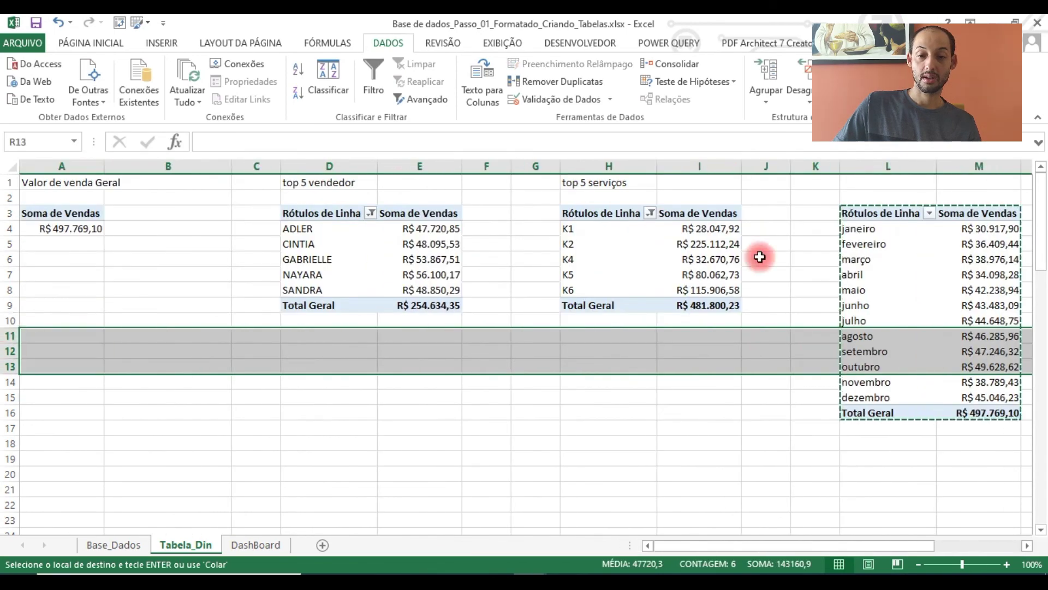
pyautogui.click(848, 184)
pyautogui.write('Ve')
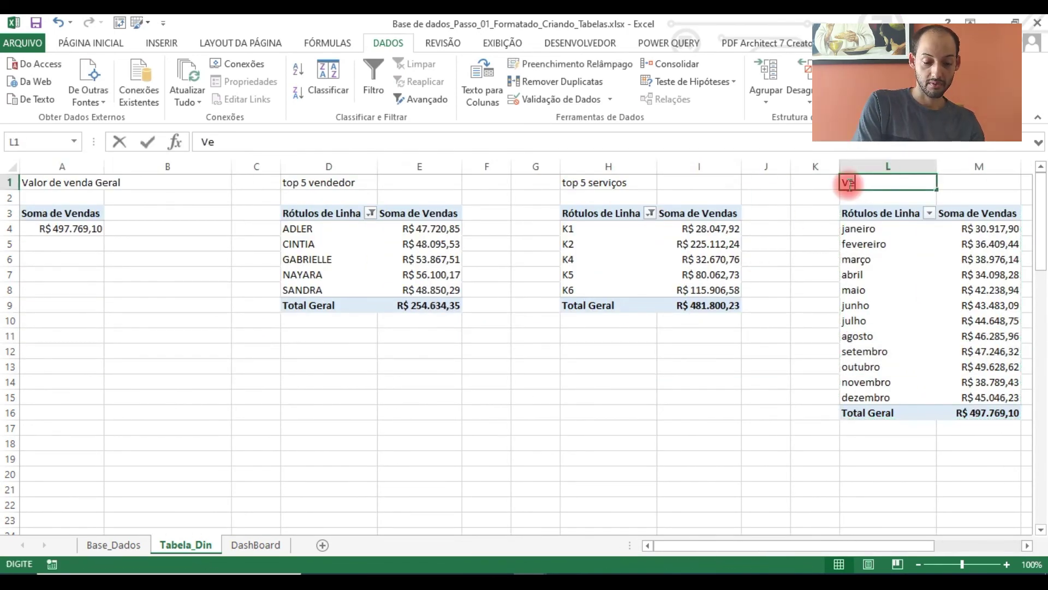
pyautogui.write('ndas por m')
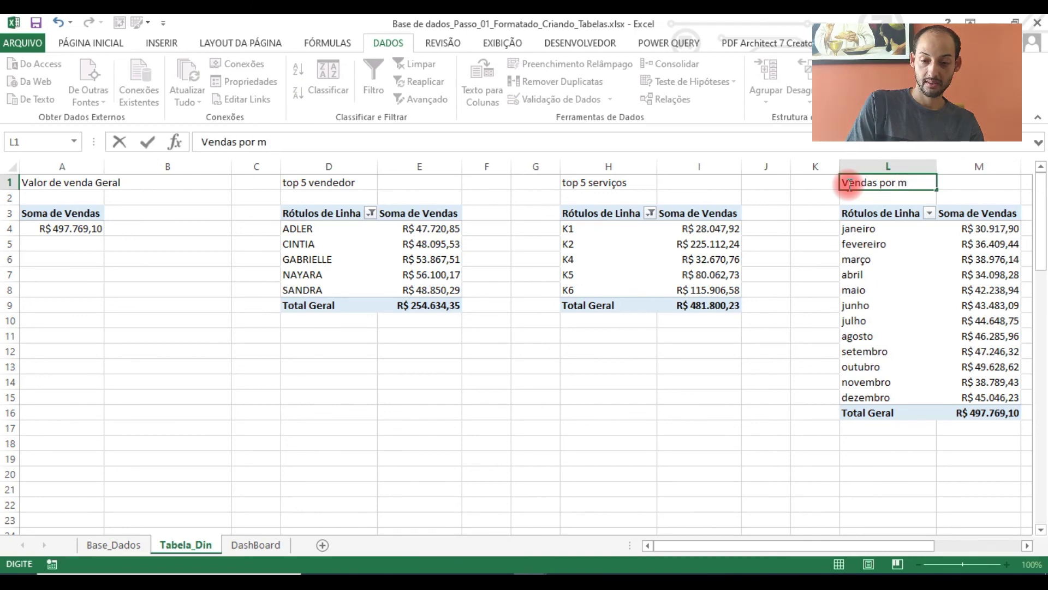
pyautogui.write('ês00')
pyautogui.press('BackSpace')
pyautogui.press('BackSpace')
pyautogui.press('Return')
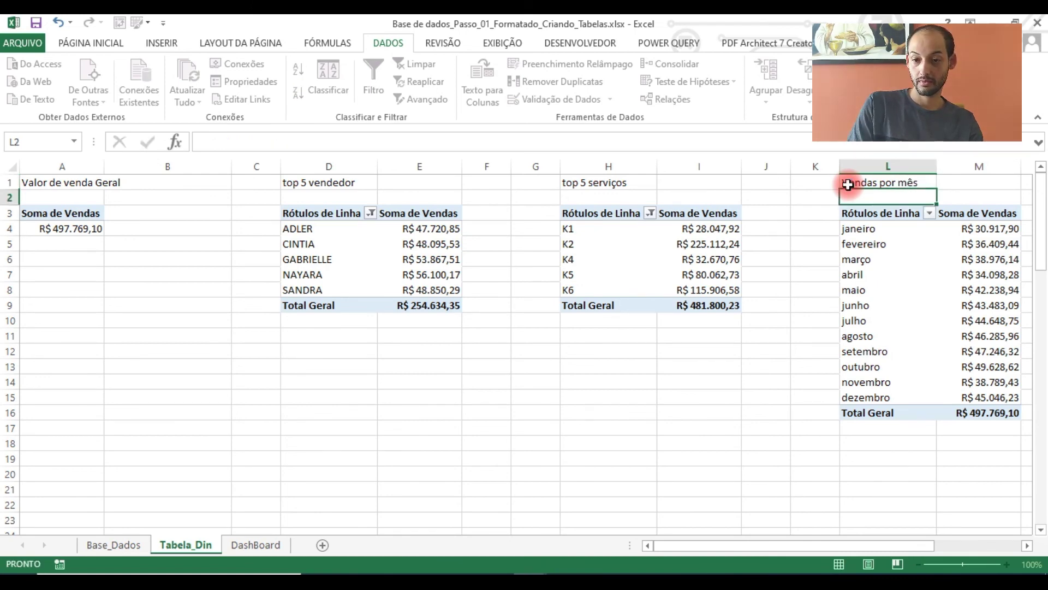
# Step: Enter the title "Vendas por ano" in P1 above the yearly pivot table
pyautogui.press('Right')
pyautogui.press('Right')
pyautogui.press('Right')
pyautogui.press('Right')
pyautogui.press('Right')
pyautogui.press('Up')
pyautogui.press('Left')
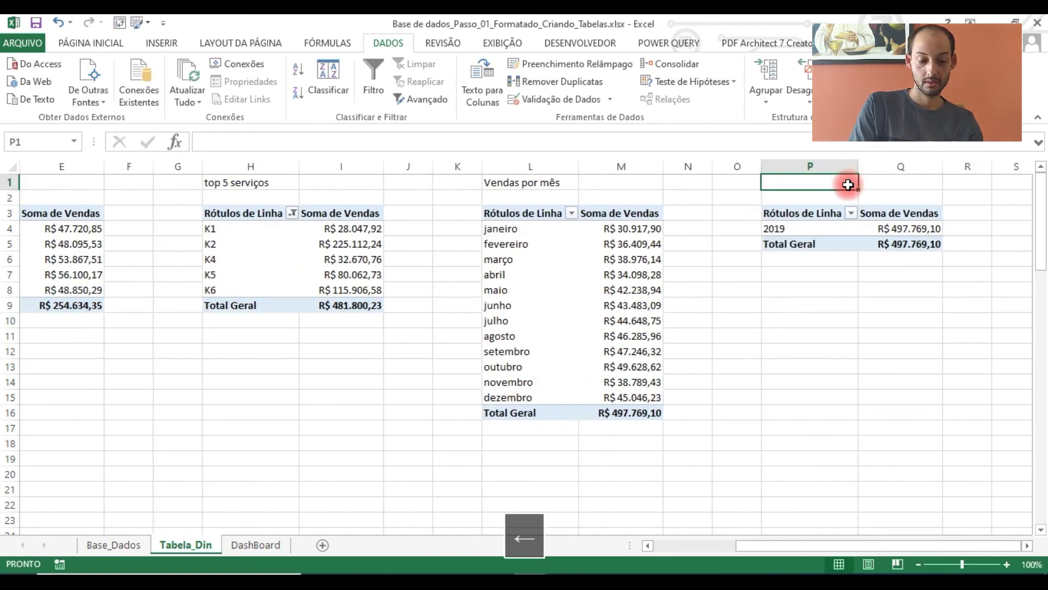
pyautogui.write('Vendas por ano')
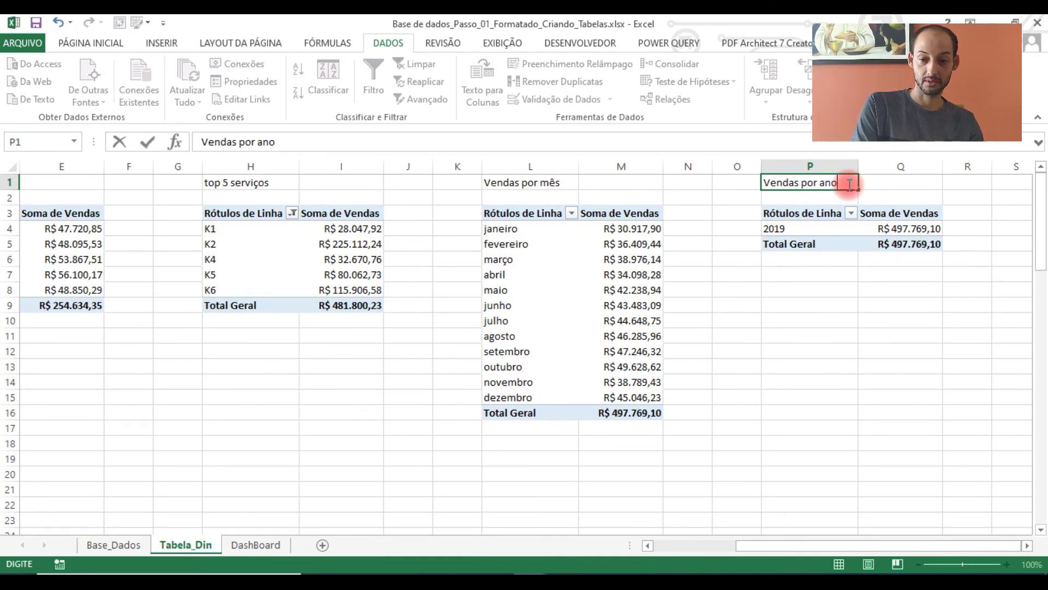
pyautogui.press('Return')
pyautogui.click(301, 447)
pyautogui.click(793, 400)
pyautogui.click(9, 398)
pyautogui.click(208, 321)
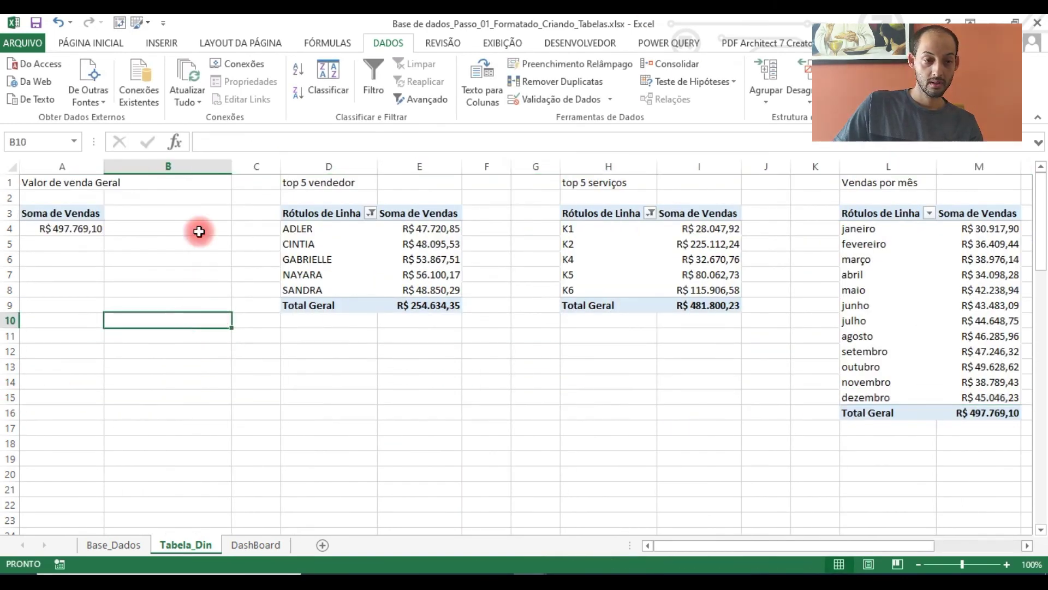
pyautogui.click(102, 170)
pyautogui.click(302, 414)
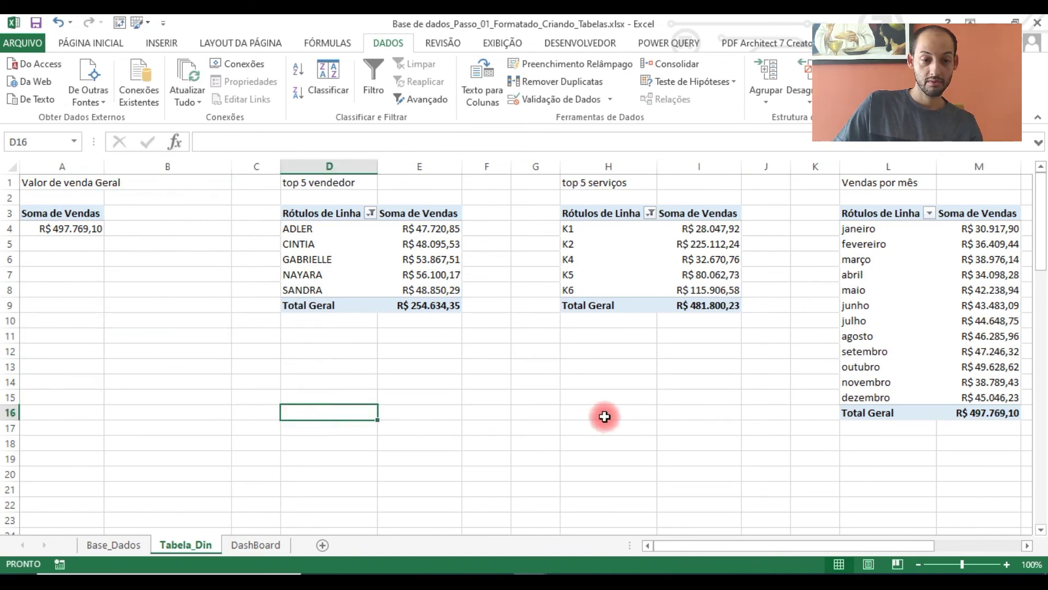
pyautogui.click(604, 414)
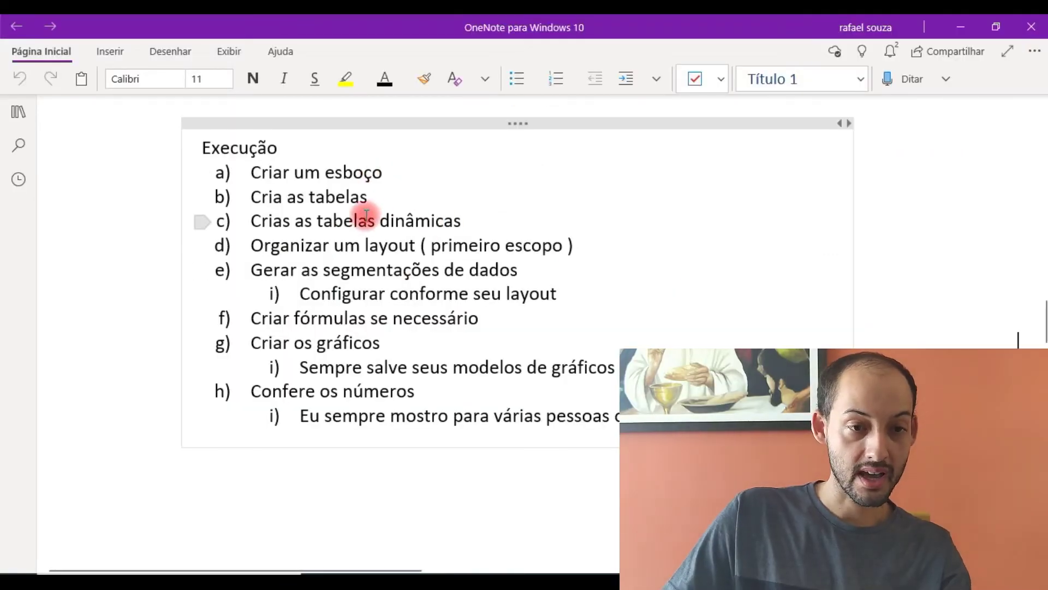
# Step: In the OneNote Execução checklist, highlight "Criar um esboço", "Cria as tabelas" and "Crias as tabelas dinâmicas" in yellow
pyautogui.moveTo(250, 172); pyautogui.dragTo(310, 174)
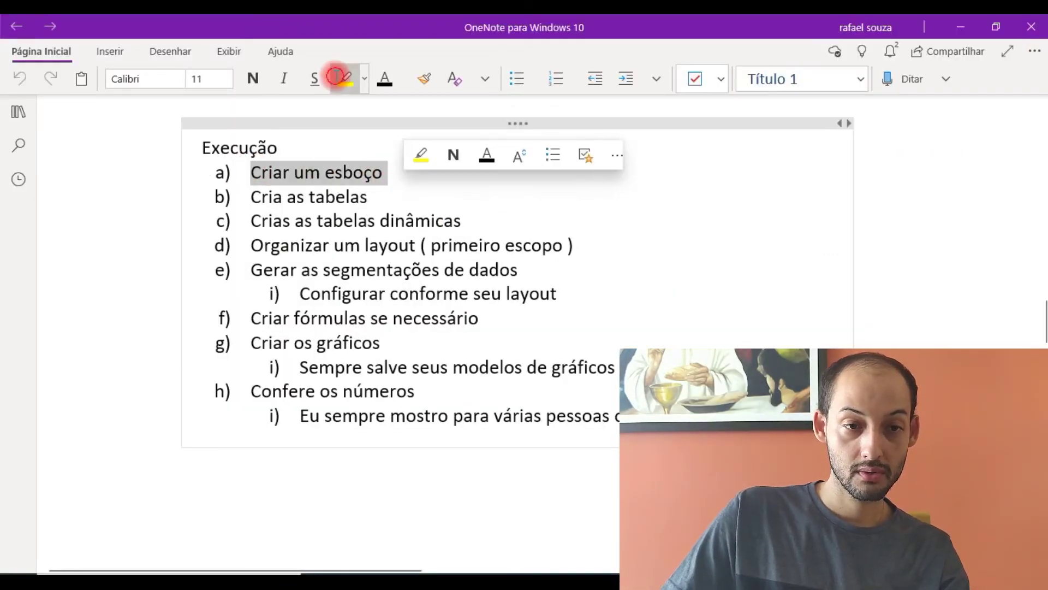
pyautogui.click(344, 78)
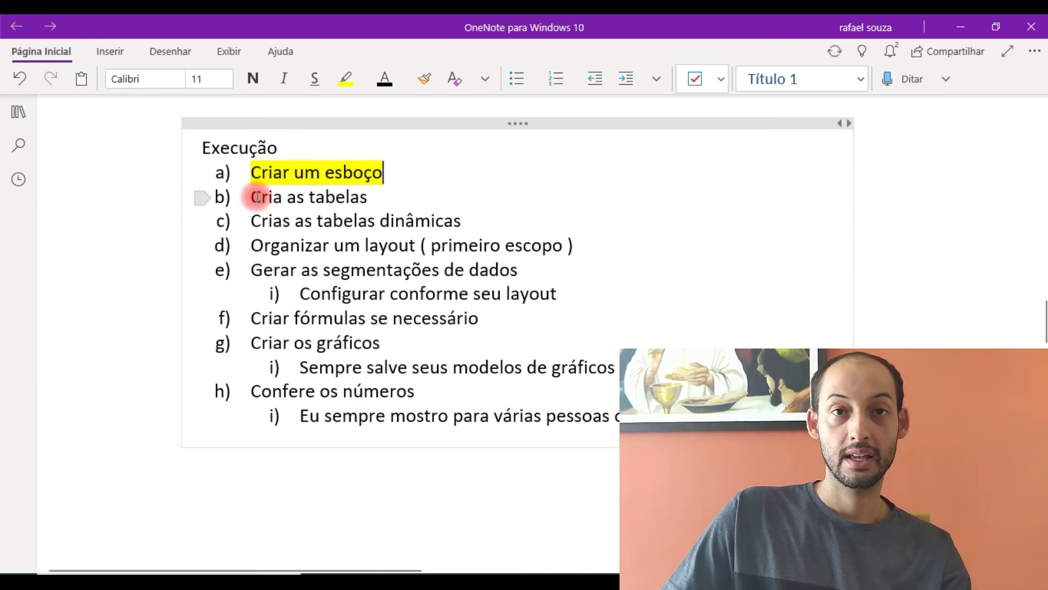
pyautogui.moveTo(251, 196)
pyautogui.mouseDown()
pyautogui.moveTo(346, 198)
pyautogui.moveTo(366, 209)
pyautogui.moveTo(368, 171)
pyautogui.moveTo(285, 180)
pyautogui.moveTo(241, 199)
pyautogui.mouseUp()
pyautogui.click(345, 79)
pyautogui.click(493, 234)
pyautogui.click(465, 214)
pyautogui.moveTo(466, 214); pyautogui.dragTo(252, 217)
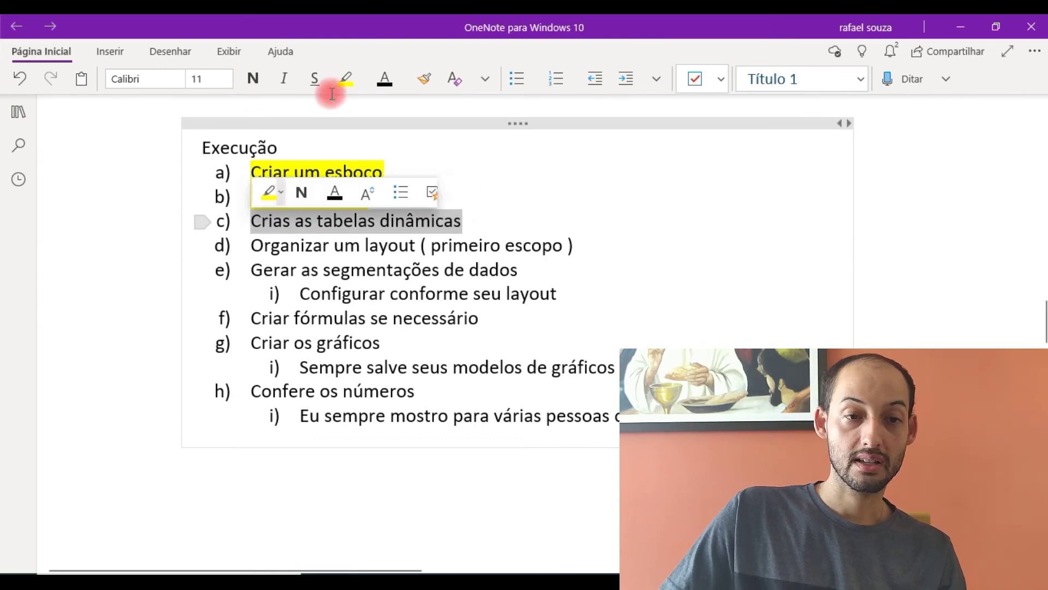
pyautogui.click(345, 78)
pyautogui.click(398, 171)
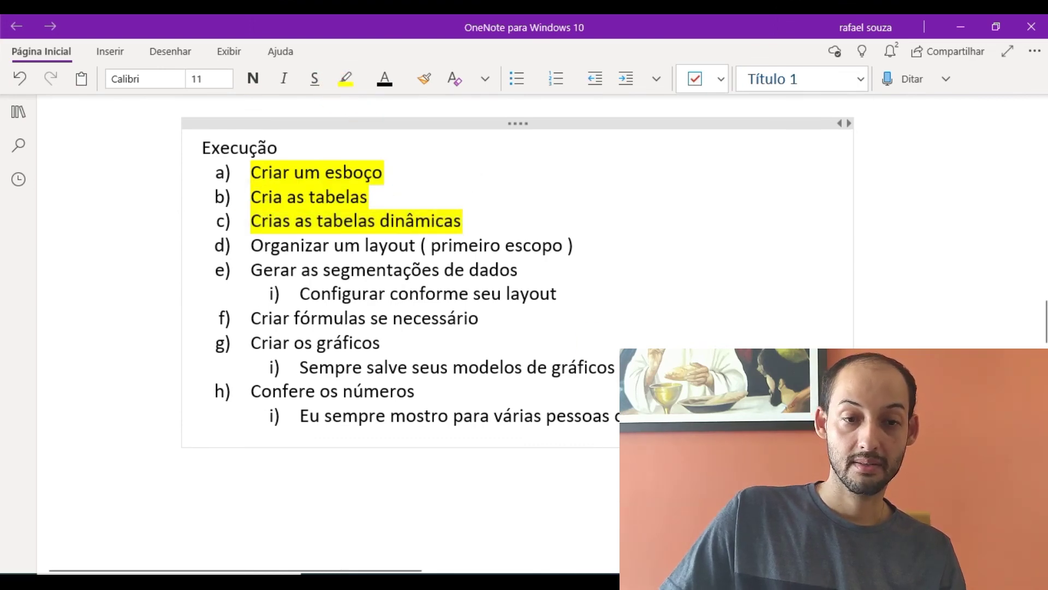